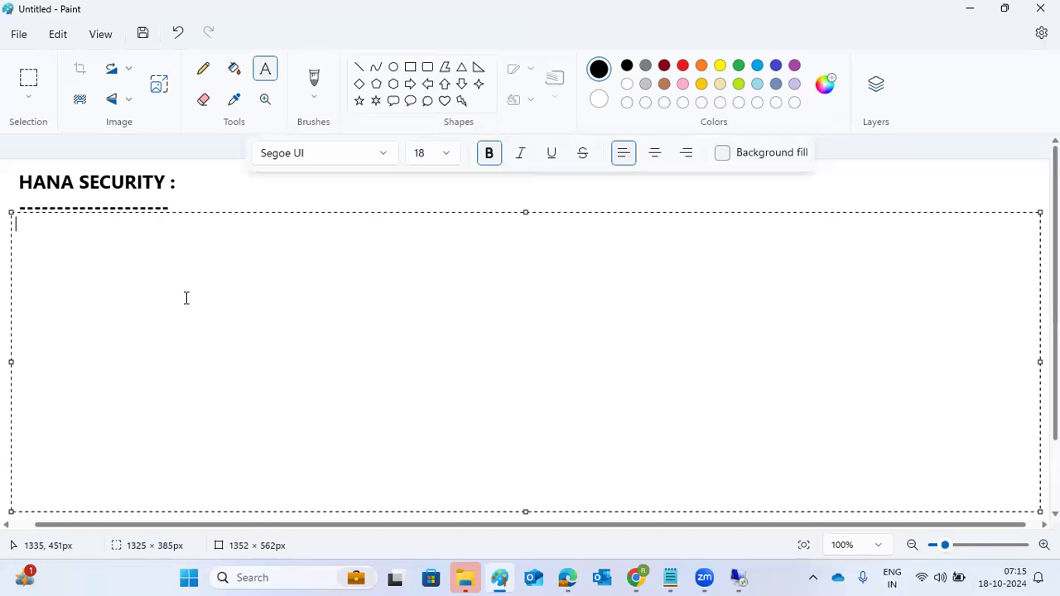
Type the intro line 'HANA provides security related features', then items '1)User and ROLe management' and '2)Authorization'
{"action": "type", "text": "HANA provides security "}
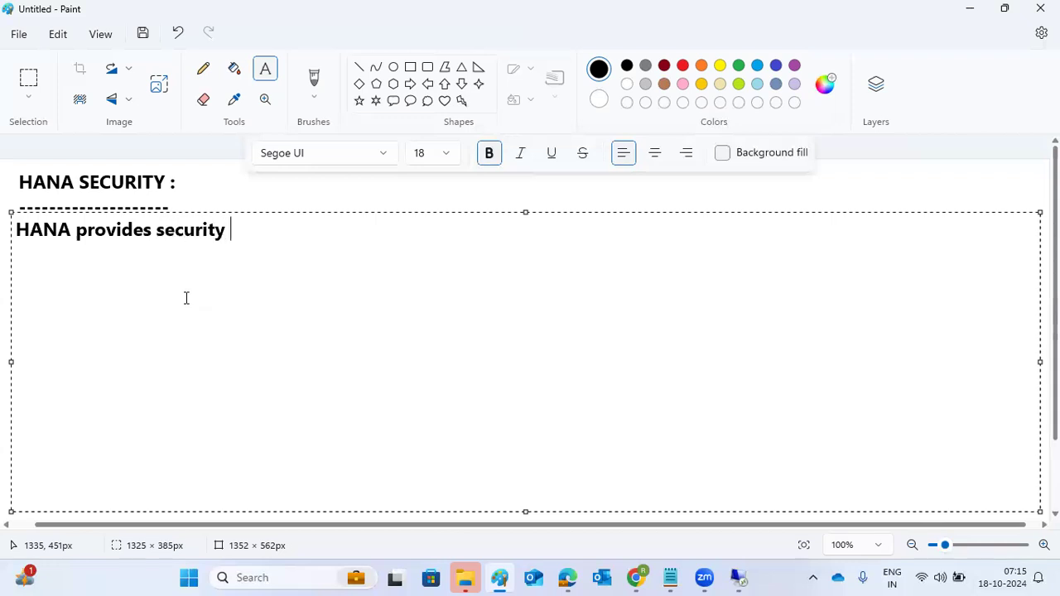
{"action": "type", "text": "related "}
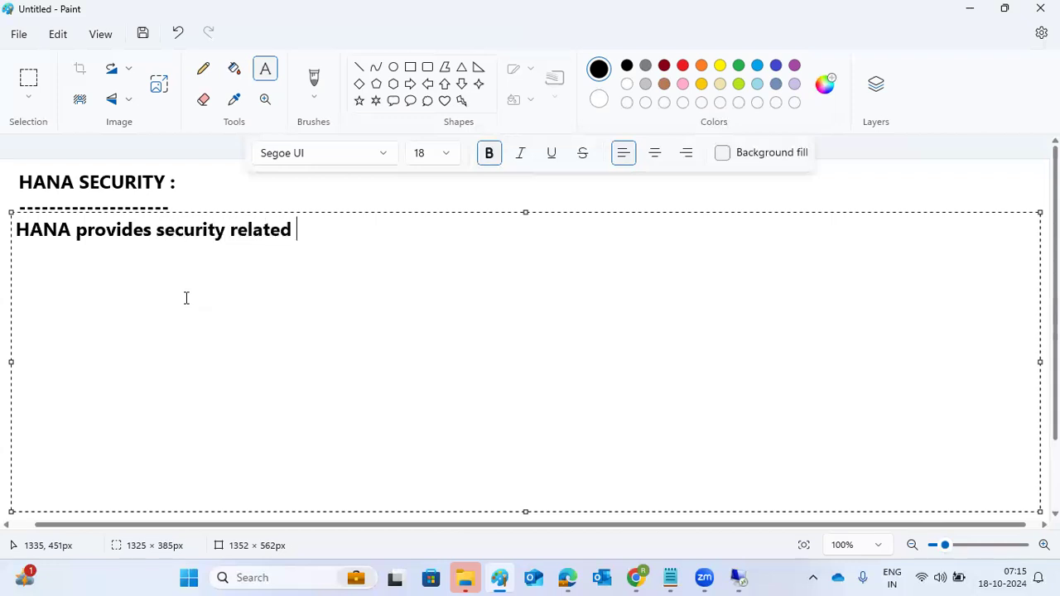
{"action": "type", "text": "features"}
{"action": "key", "text": "Return"}
{"action": "type", "text": "1)User and ROLe management"}
{"action": "key", "text": "Return"}
{"action": "type", "text": "2)"}
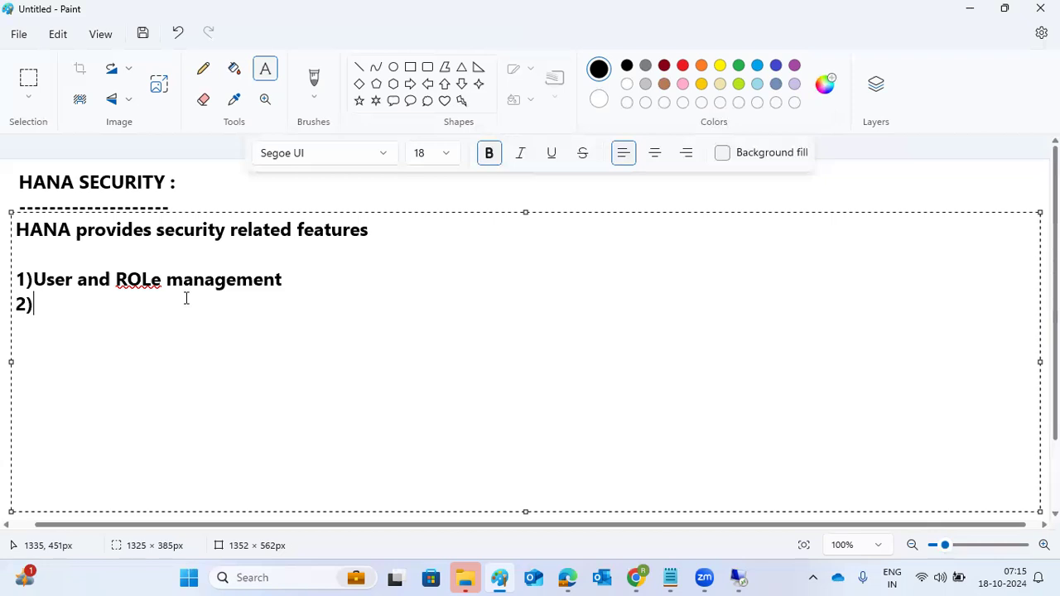
{"action": "type", "text": "Authoriz"}
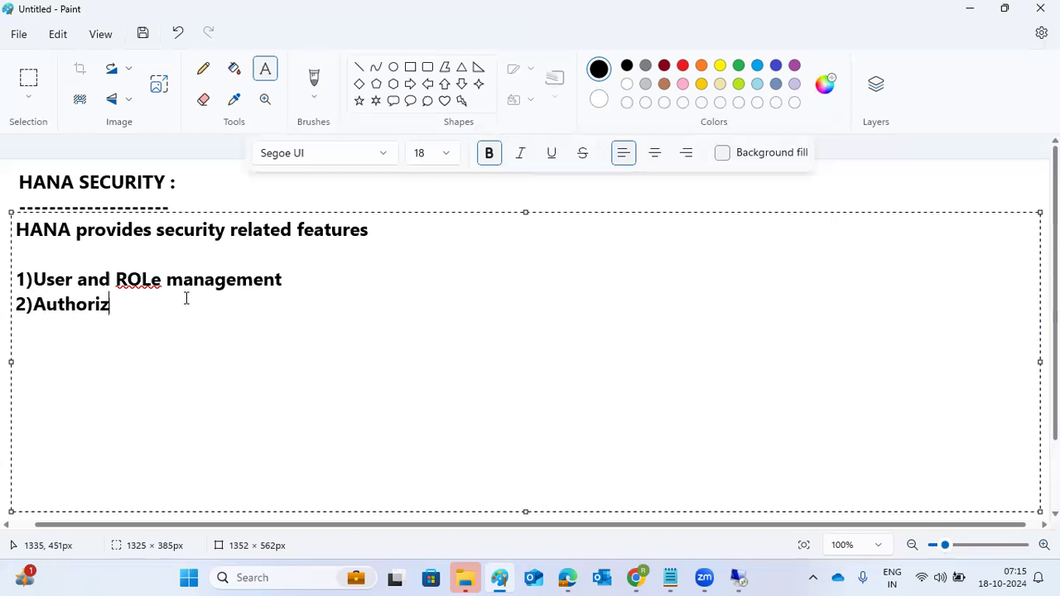
{"action": "type", "text": "ation"}
Add items '3)Authentication' and '4)Encryption of DATA and netowrk layer' on new lines
{"action": "key", "text": "Return"}
{"action": "type", "text": "3)"}
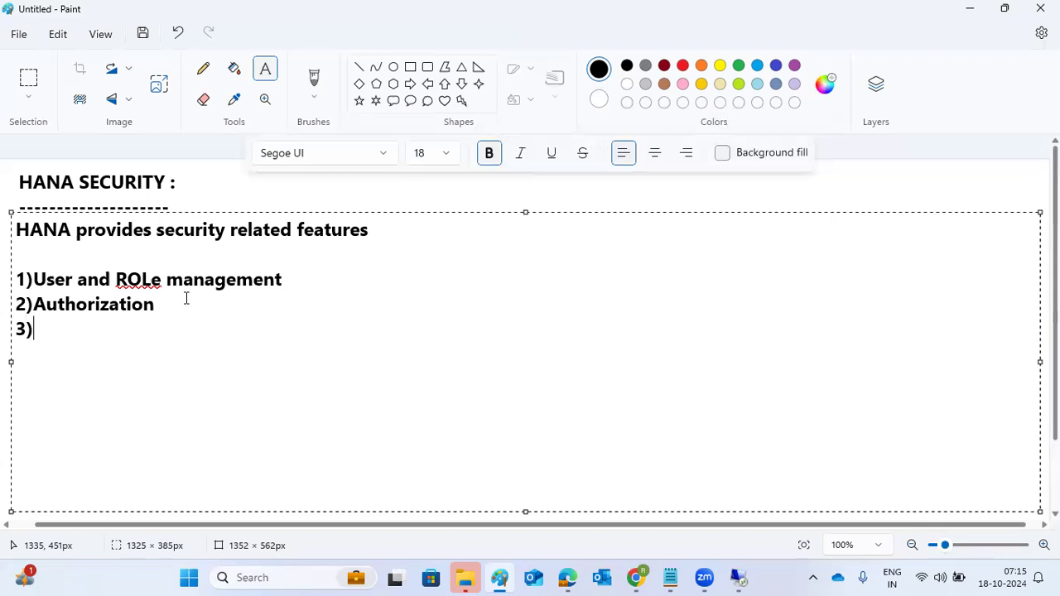
{"action": "type", "text": "Authentication"}
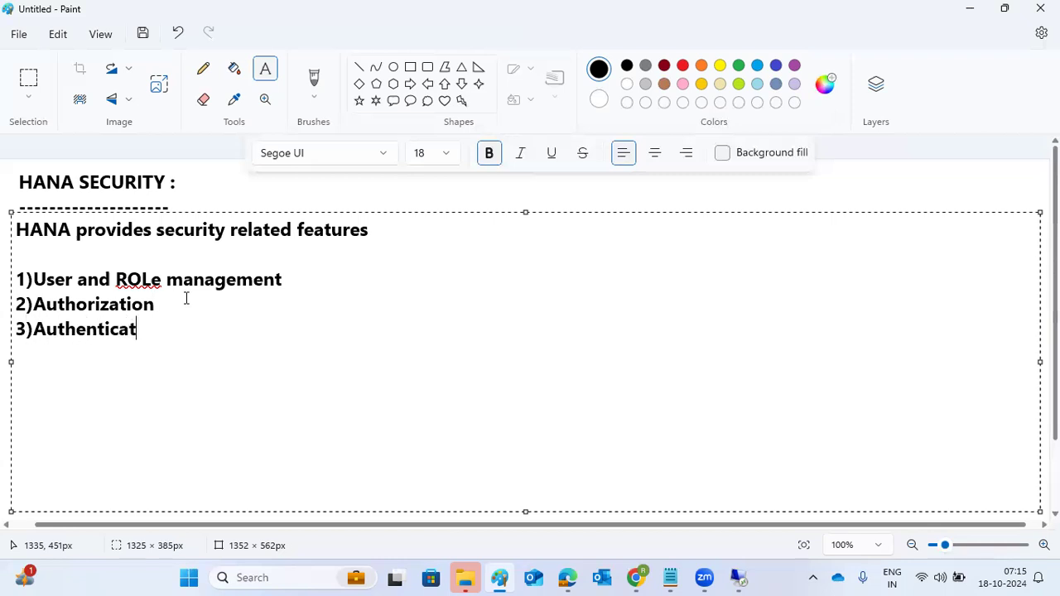
{"action": "key", "text": "Return"}
{"action": "type", "text": "4)"}
{"action": "type", "text": "Encr"}
{"action": "type", "text": "ptio"}
{"action": "key", "text": "BackSpace"}
{"action": "key", "text": "BackSpace"}
{"action": "key", "text": "BackSpace"}
{"action": "key", "text": "BackSpace"}
{"action": "type", "text": "yption od"}
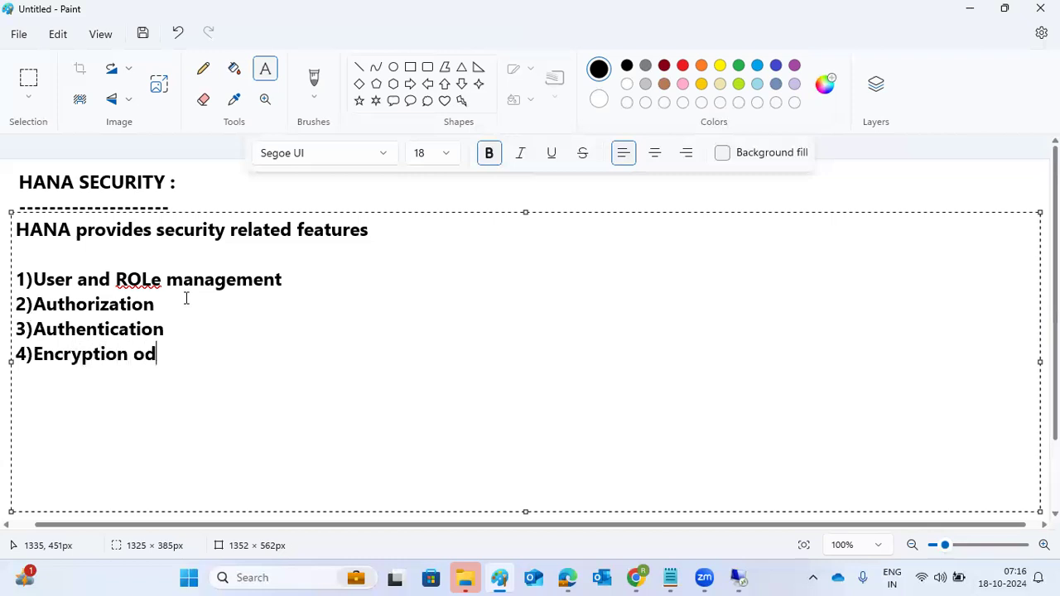
{"action": "key", "text": "BackSpace"}
{"action": "type", "text": "f DATA "}
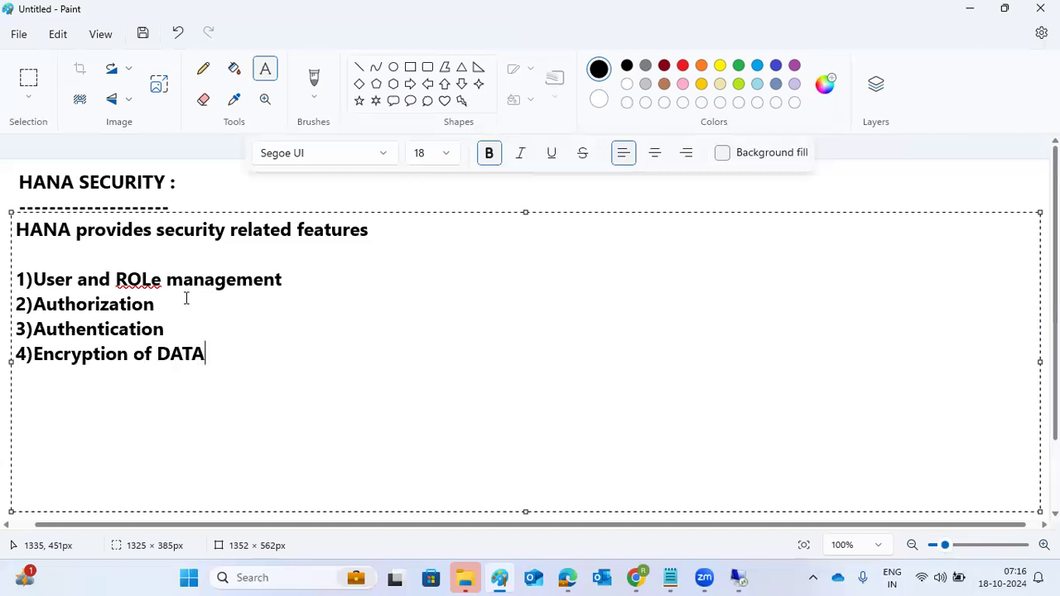
{"action": "type", "text": "and netow"}
{"action": "type", "text": "rk layer"}
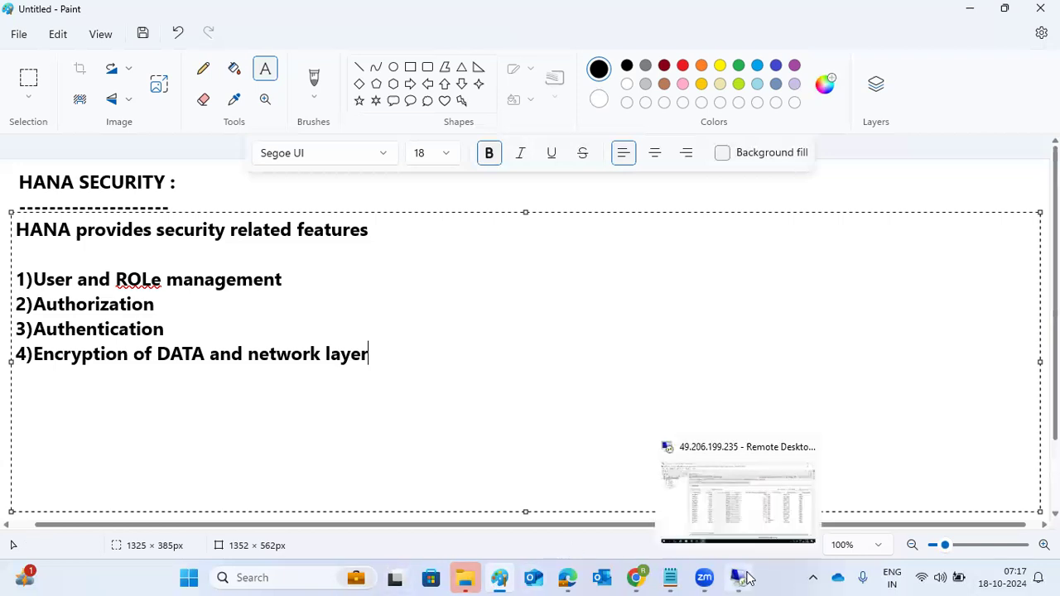
In the remote HANA Studio session, view the HDB@HDB system's Alerts and Landscape tabs
{"action": "left_click", "coordinate": [738, 577]}
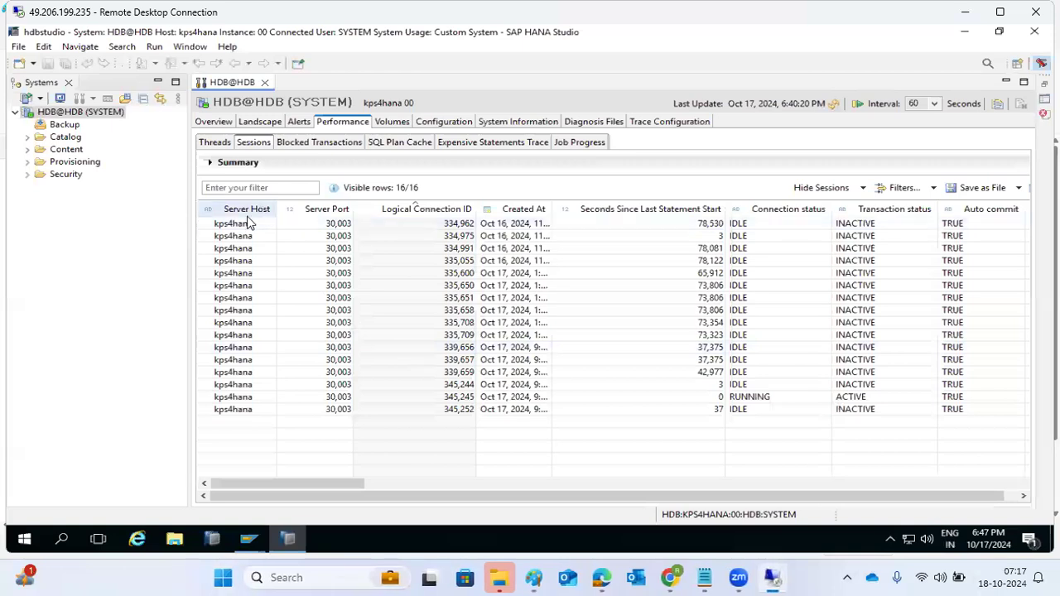
{"action": "left_click", "coordinate": [294, 122]}
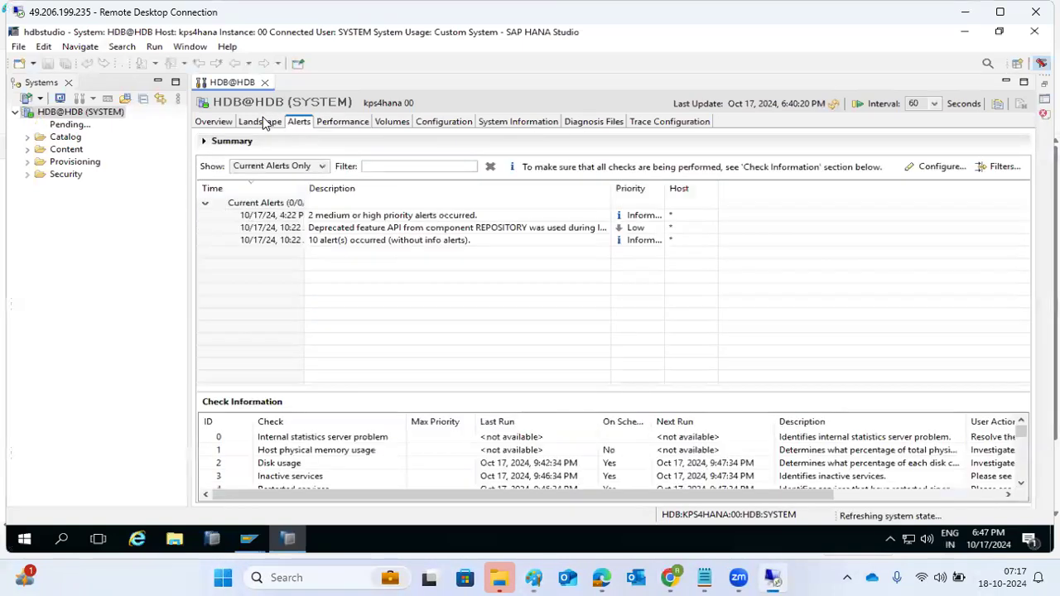
{"action": "left_click", "coordinate": [263, 121]}
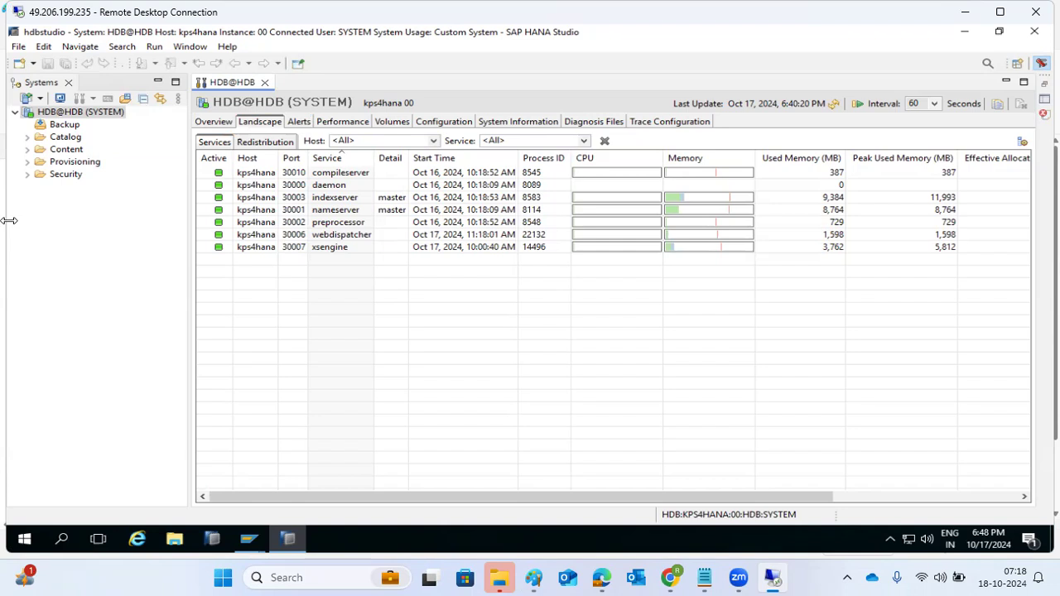
Expand Provisioning, Security and Users in the Systems tree and bring up the Users node's context menu
{"action": "left_click", "coordinate": [28, 163]}
{"action": "left_click", "coordinate": [27, 199]}
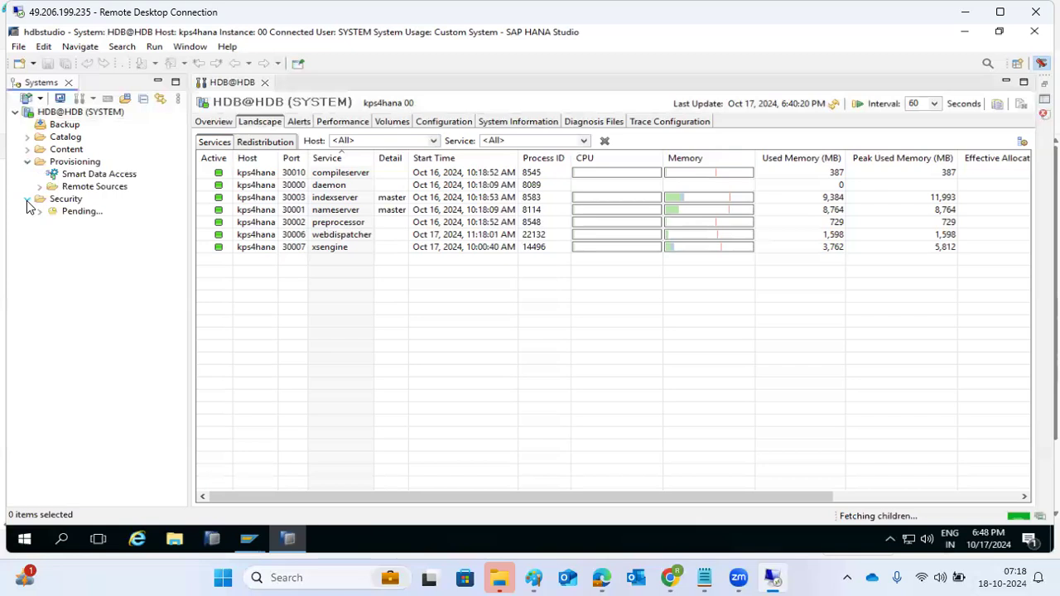
{"action": "left_click", "coordinate": [40, 224]}
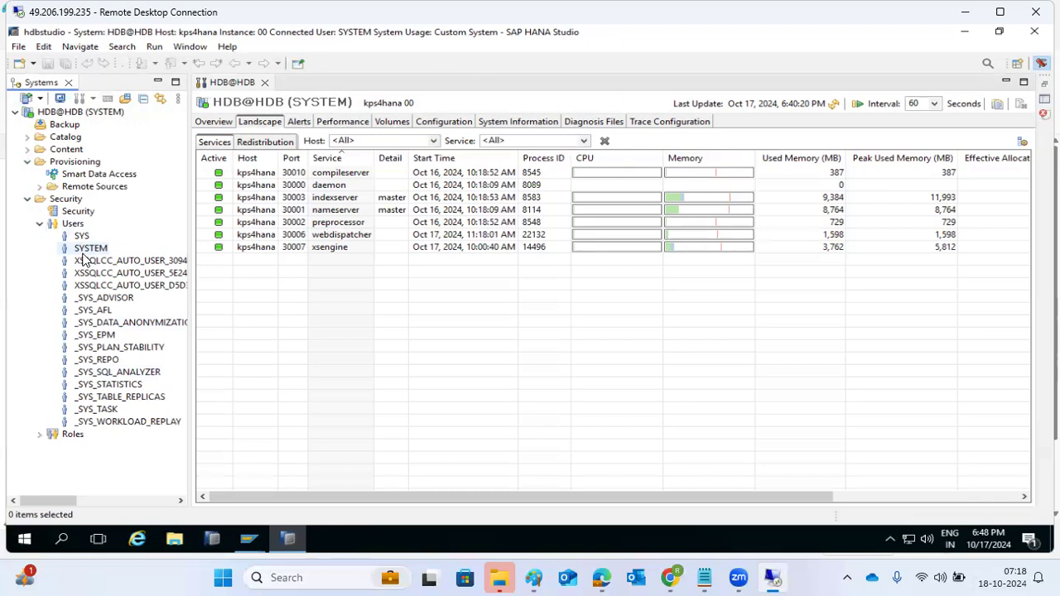
{"action": "right_click", "coordinate": [73, 226]}
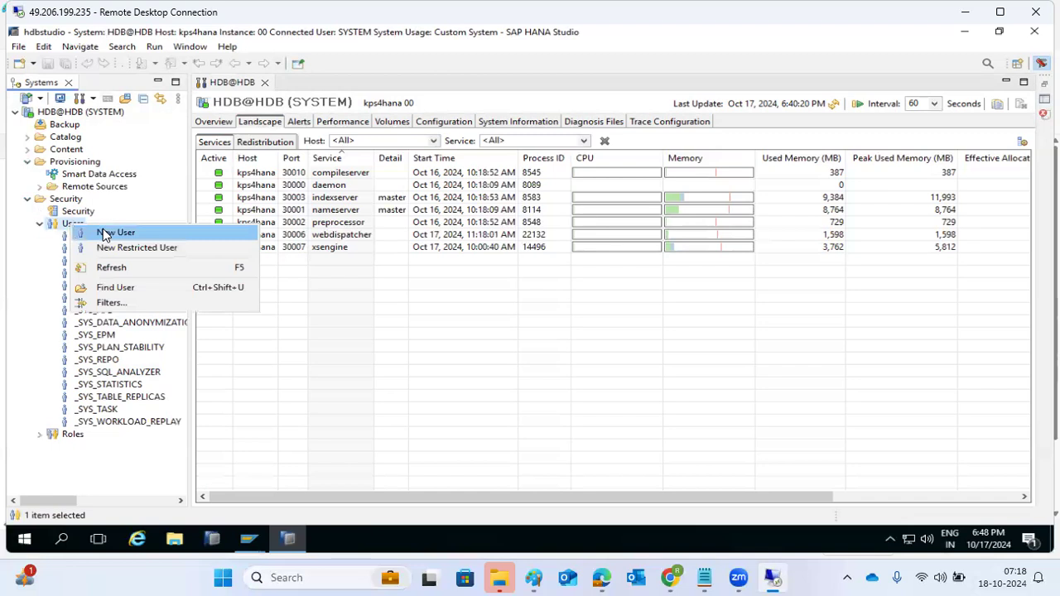
Start a New User named RAVI and move to its Password field
{"action": "left_click", "coordinate": [104, 236]}
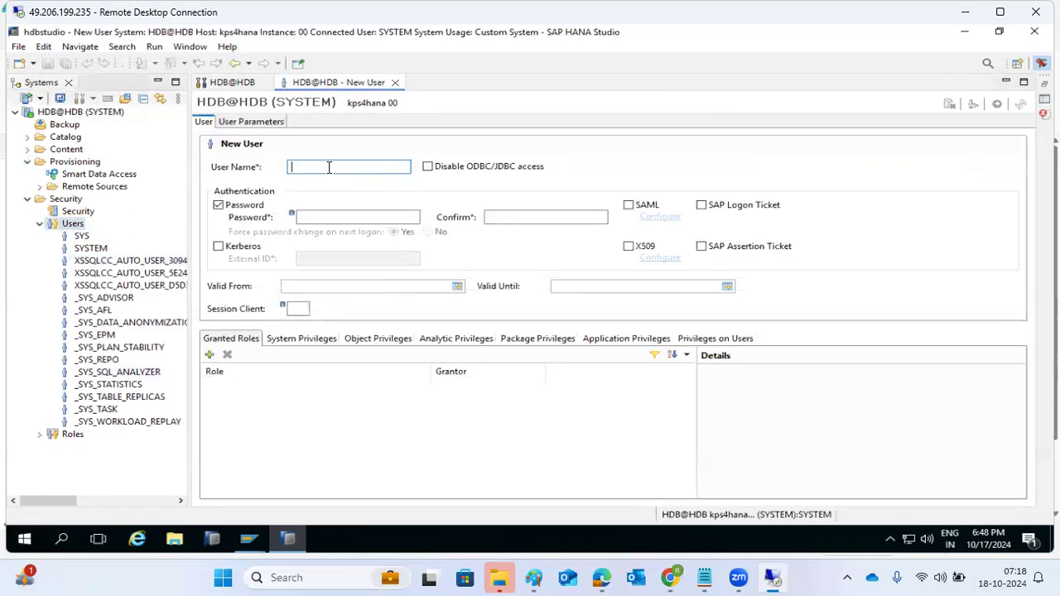
{"action": "type", "text": "RAVI"}
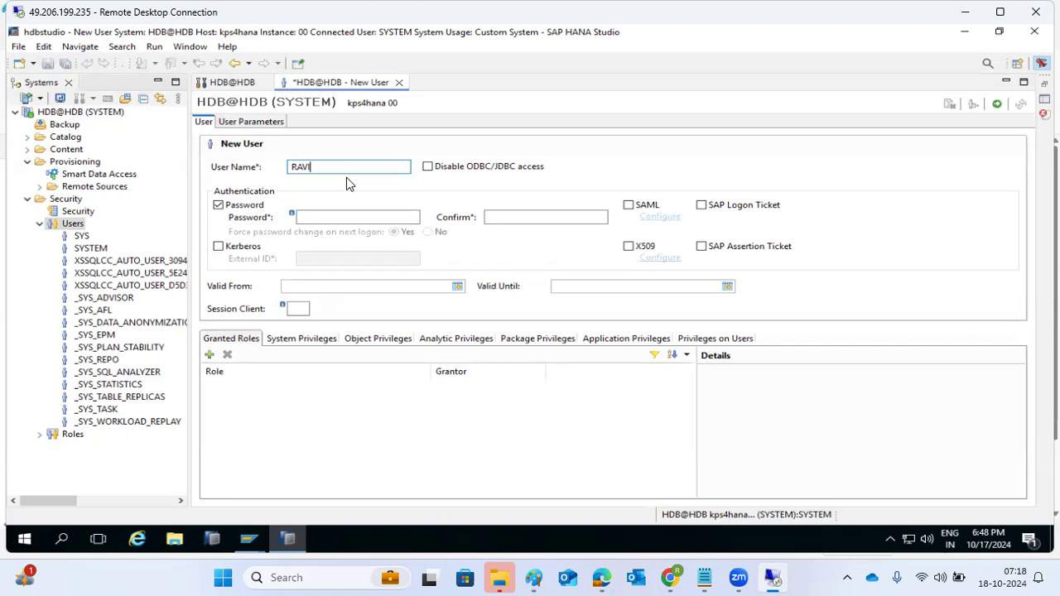
{"action": "left_click", "coordinate": [314, 215]}
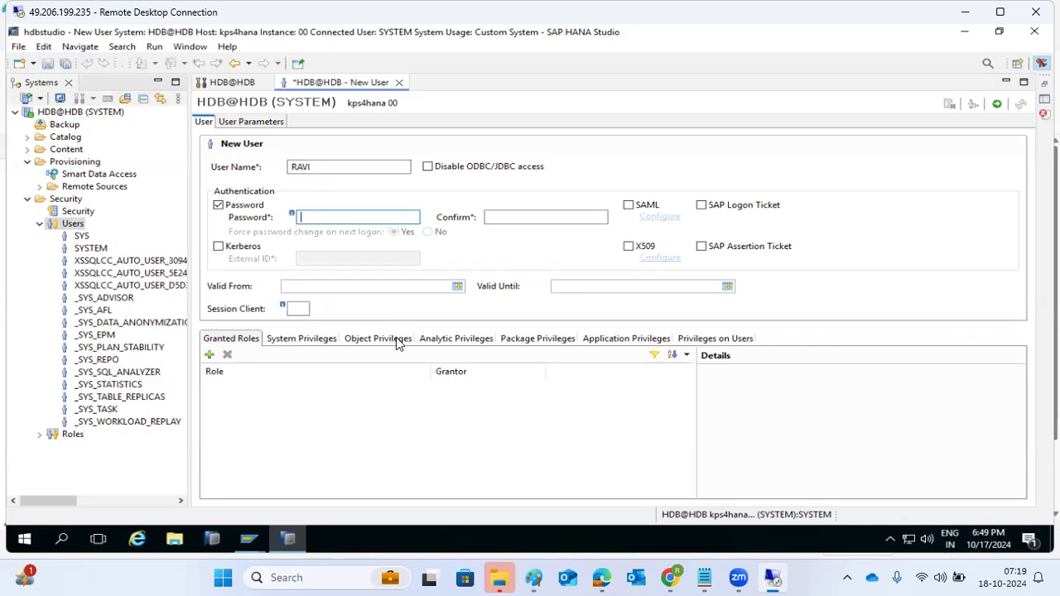
Back in Paint, commit the earlier notes and draw a new text box right of the numbered list
{"action": "left_click", "coordinate": [533, 577]}
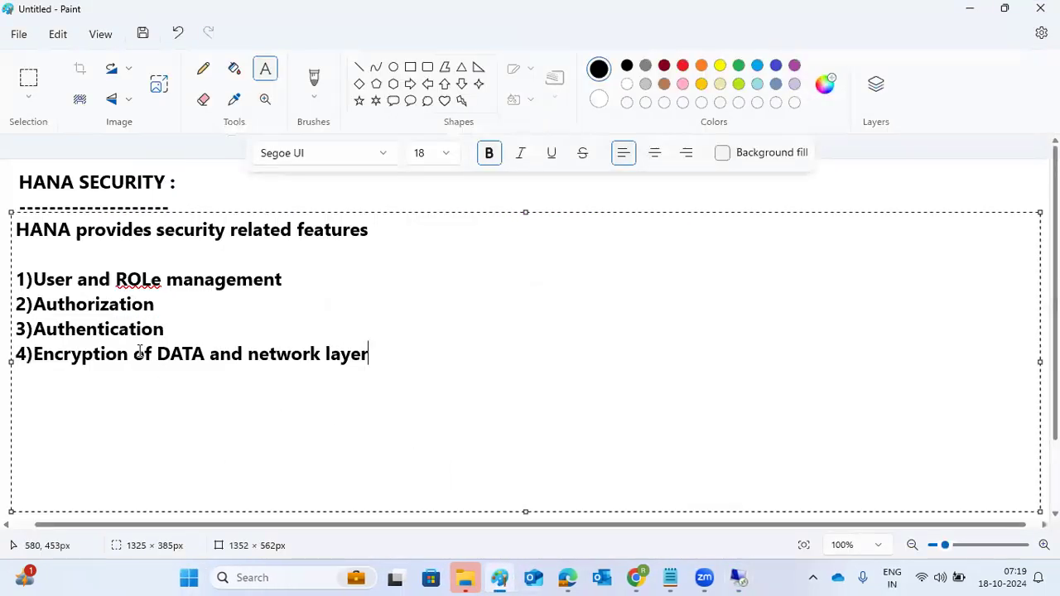
{"action": "left_click", "coordinate": [185, 328]}
{"action": "left_click", "coordinate": [17, 412]}
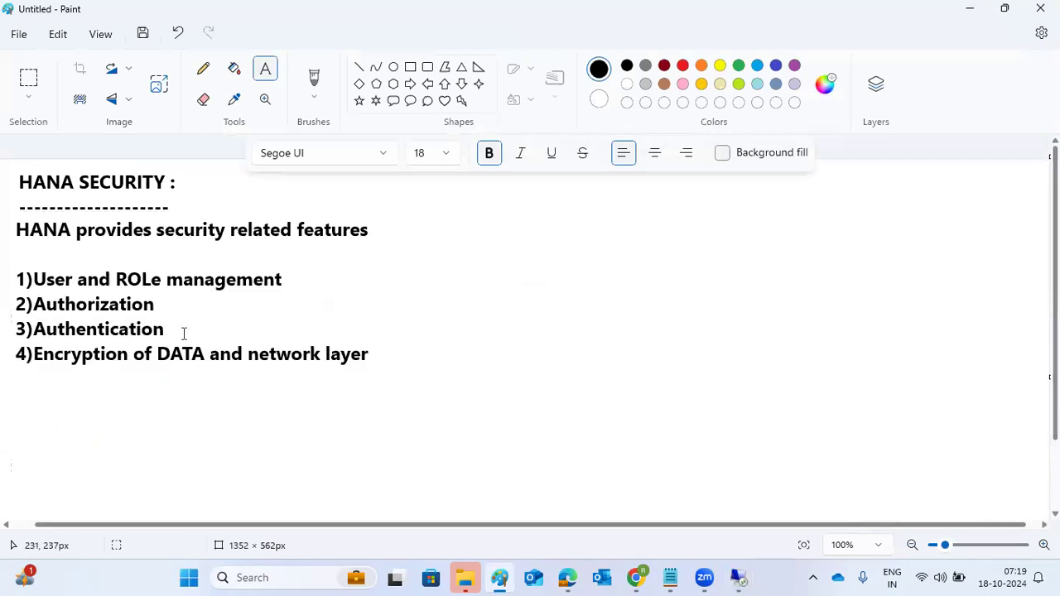
{"action": "left_click_drag", "start_coordinate": [182, 327], "coordinate": [736, 350]}
{"action": "left_click", "coordinate": [502, 407]}
{"action": "left_click_drag", "start_coordinate": [435, 318], "coordinate": [738, 500]}
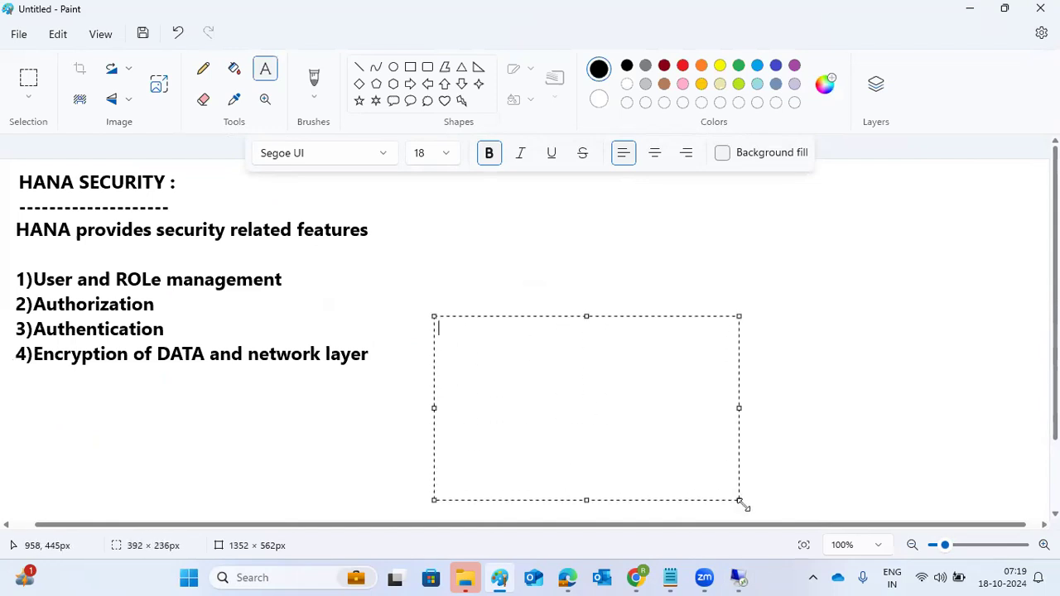
List KERBEROS, USERNAME/PASSWORD--, SAML, SAP logon tickets and X.509 certi.. on separate lines
{"action": "type", "text": "KERBEROS"}
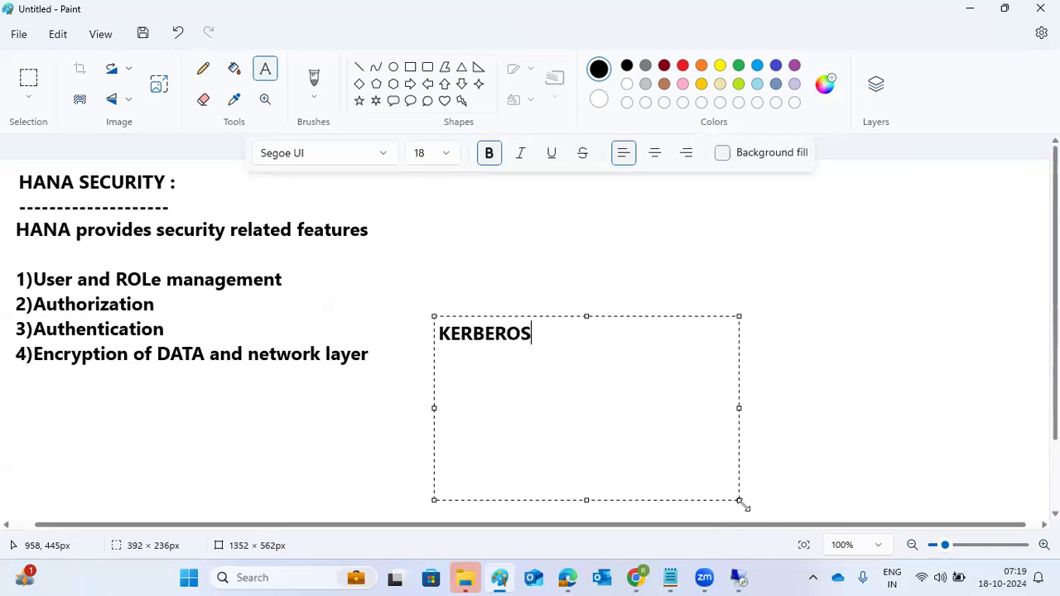
{"action": "key", "text": "Return"}
{"action": "type", "text": "USERNAME/PASSWORD--"}
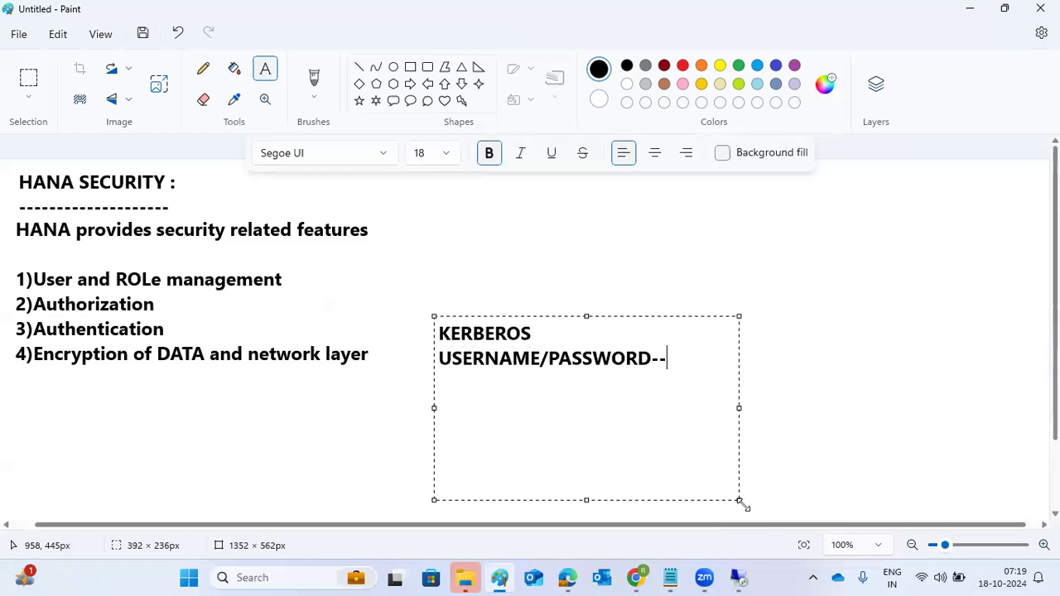
{"action": "key", "text": "Return"}
{"action": "type", "text": "SAML"}
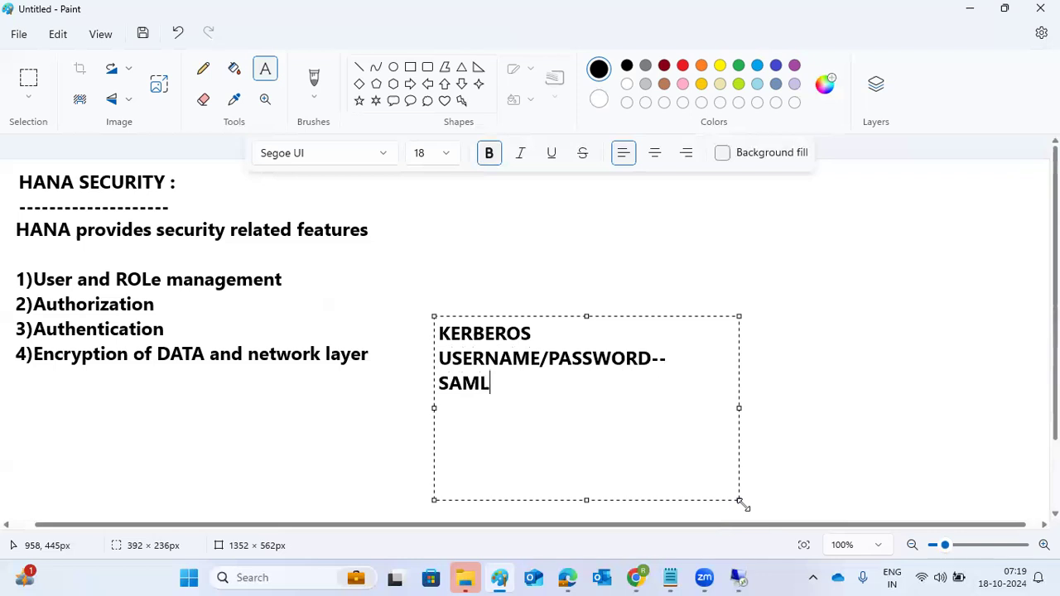
{"action": "key", "text": "Return"}
{"action": "type", "text": "SAP lo"}
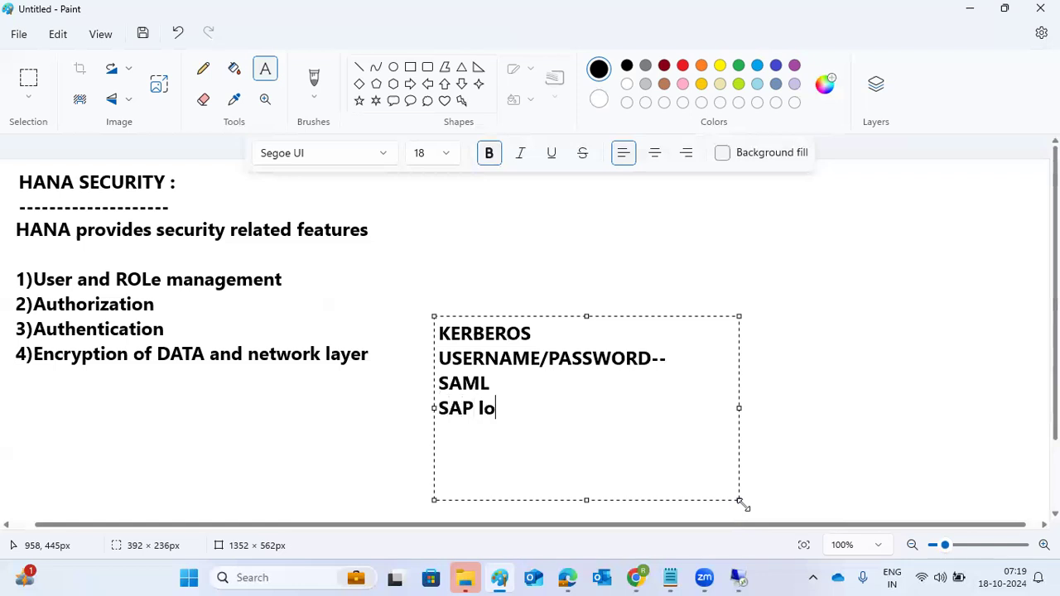
{"action": "type", "text": "gon tickets"}
{"action": "key", "text": "Return"}
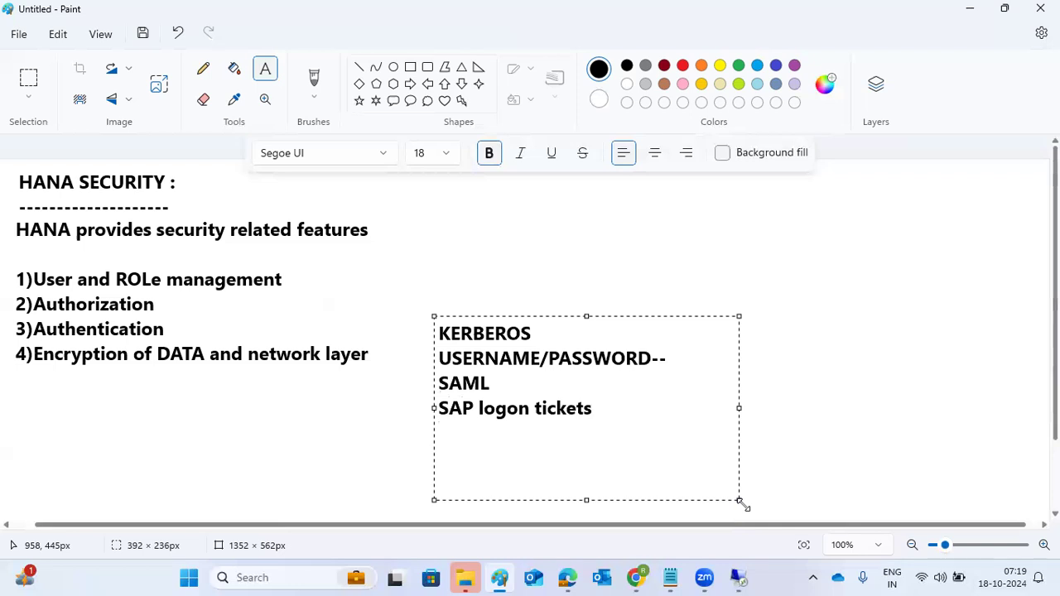
{"action": "type", "text": "X.509 certif"}
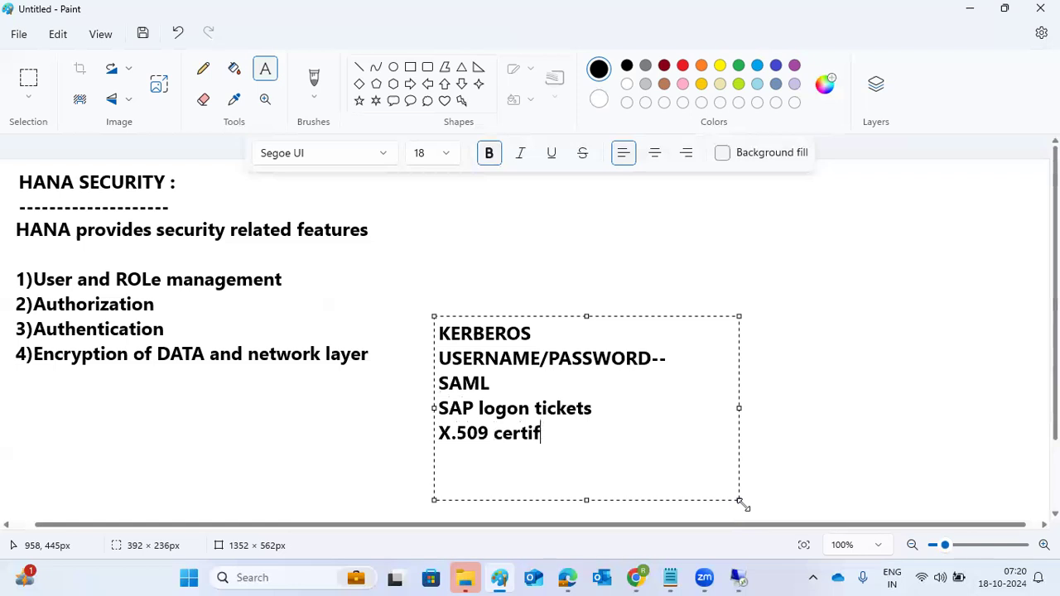
{"action": "key", "text": "BackSpace"}
{"action": "type", "text": ".."}
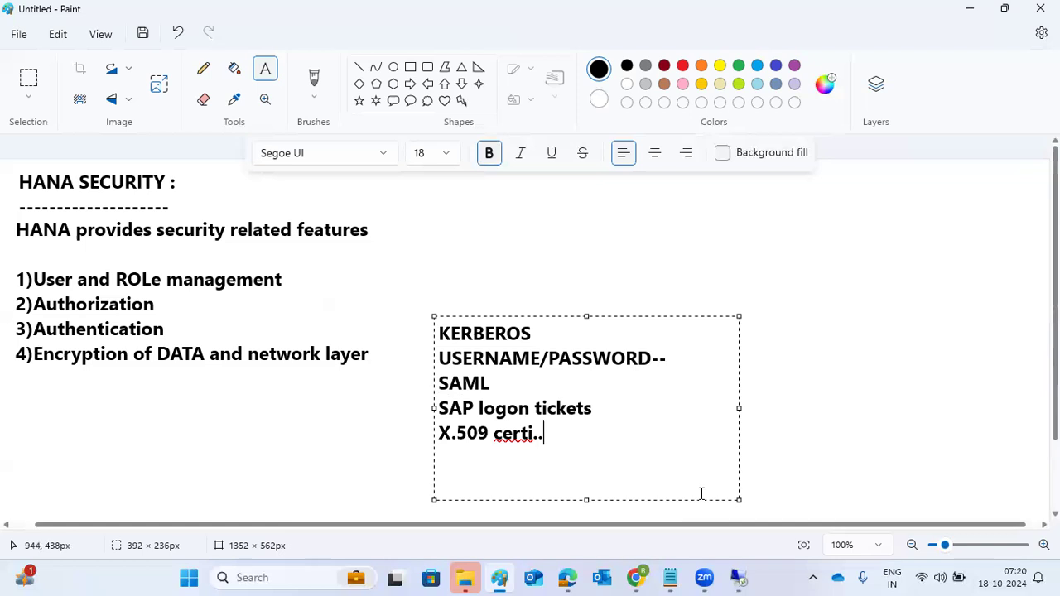
Draw a line from 3)Authentication to KERBEROS, then return to the RAVI New User form in HANA Studio
{"action": "left_click", "coordinate": [358, 67]}
{"action": "mouse_move", "coordinate": [177, 329]}
{"action": "left_mouse_down"}
{"action": "mouse_move", "coordinate": [425, 336]}
{"action": "mouse_move", "coordinate": [417, 324]}
{"action": "mouse_move", "coordinate": [426, 333]}
{"action": "mouse_move", "coordinate": [411, 345]}
{"action": "left_mouse_up"}
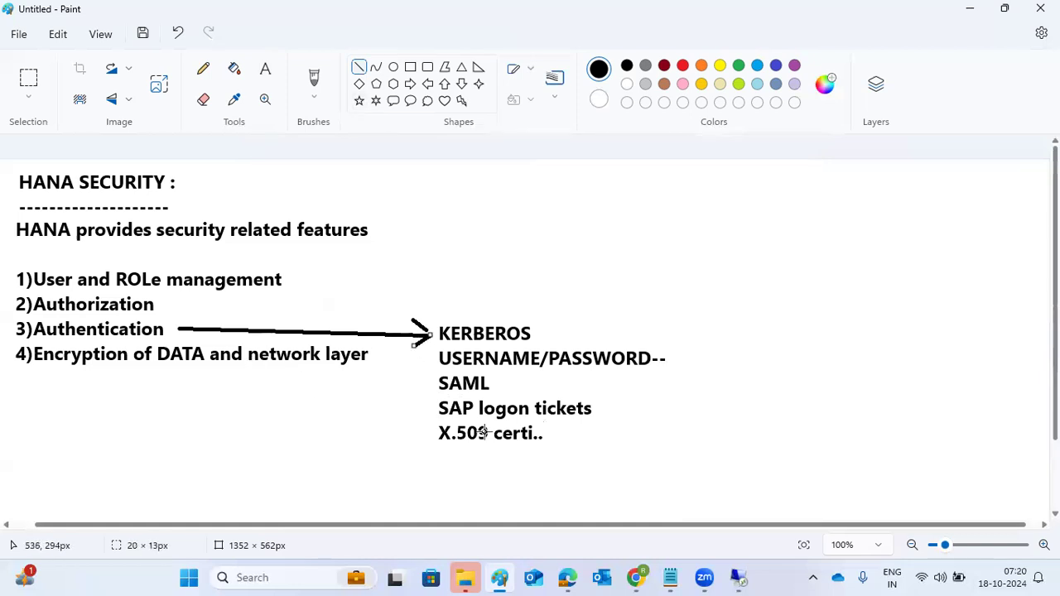
{"action": "left_click", "coordinate": [738, 577]}
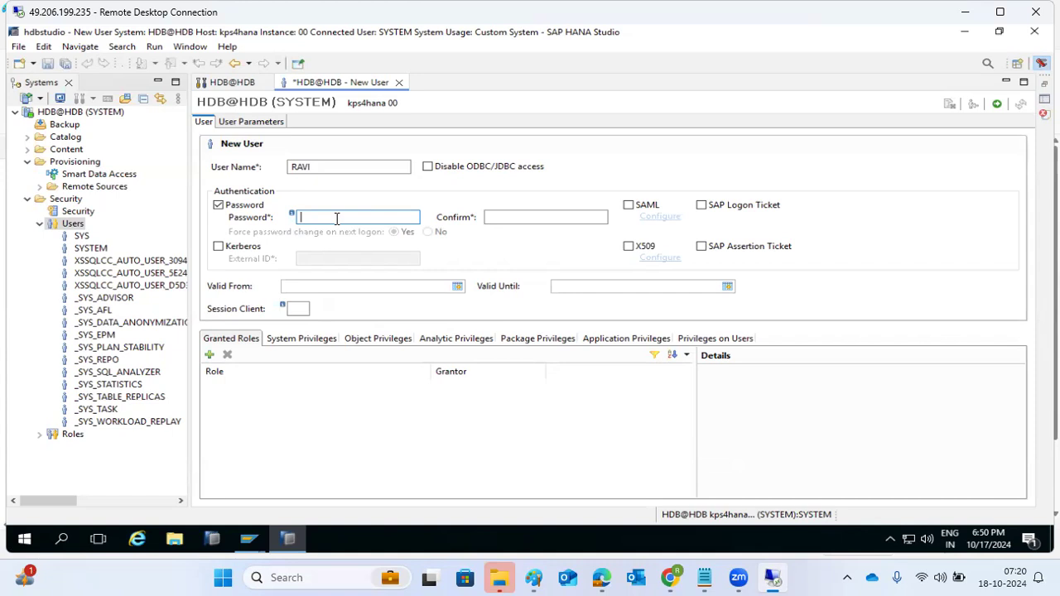
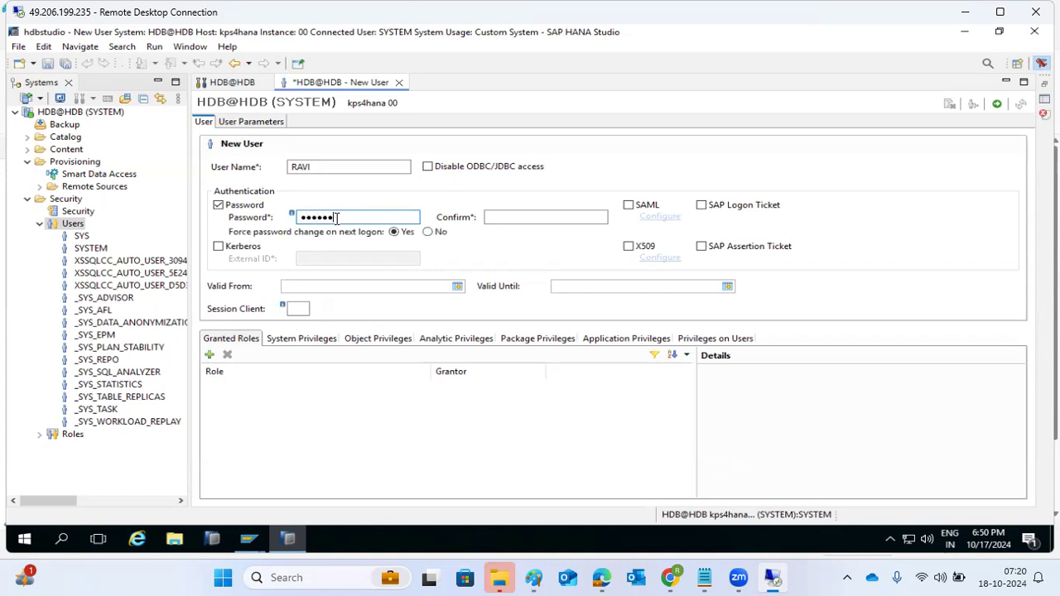
Enter and confirm RAVI's password, then deploy to create the user
{"action": "key", "text": "Tab"}
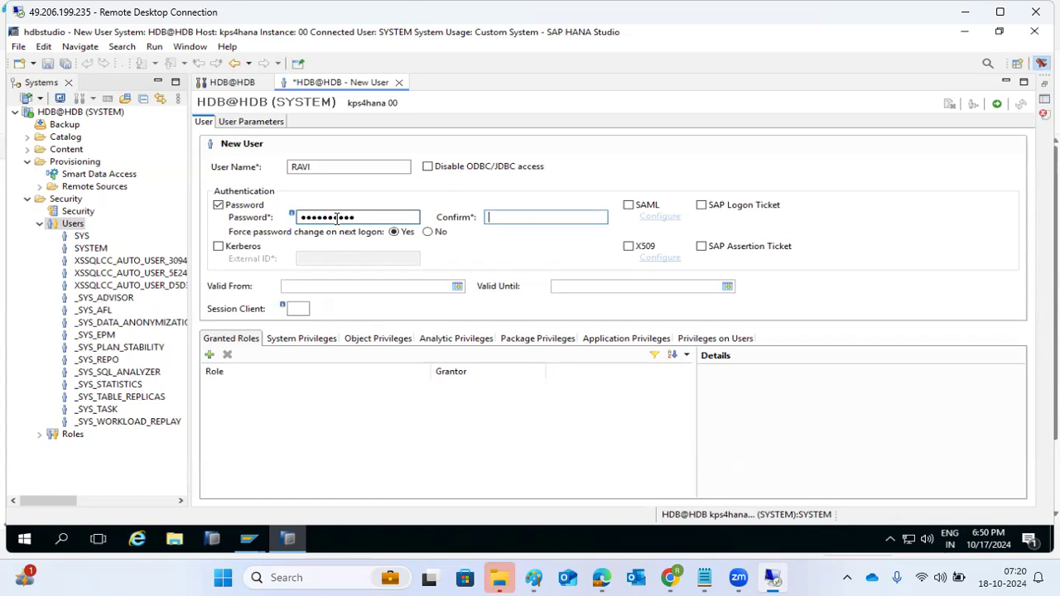
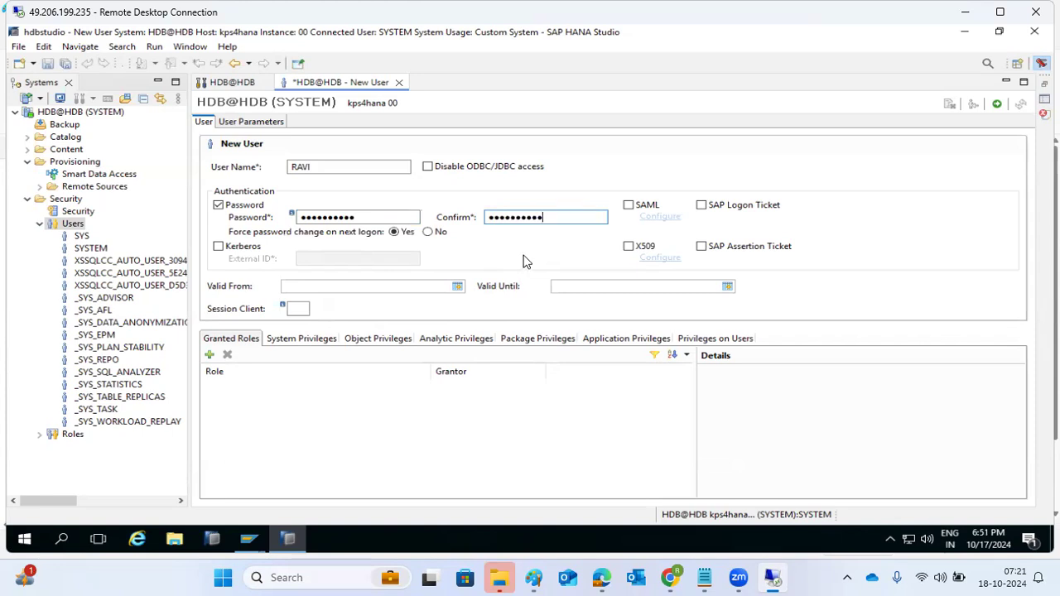
{"action": "left_click", "coordinate": [995, 107]}
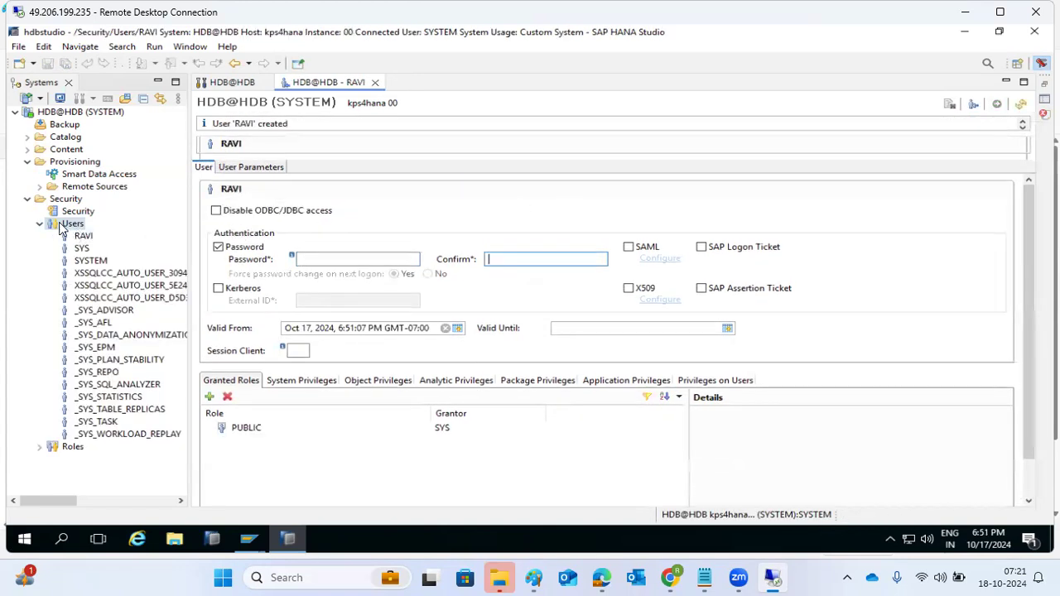
Add a connection to HDB@HDB with a different user, entering user name RAVI and its password
{"action": "right_click", "coordinate": [53, 113]}
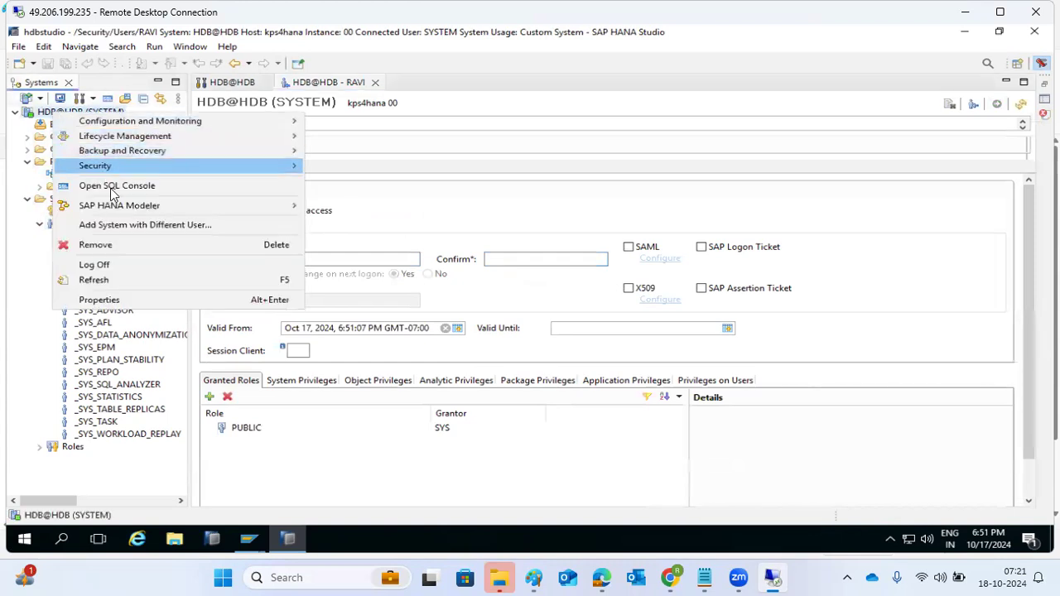
{"action": "left_click", "coordinate": [124, 225]}
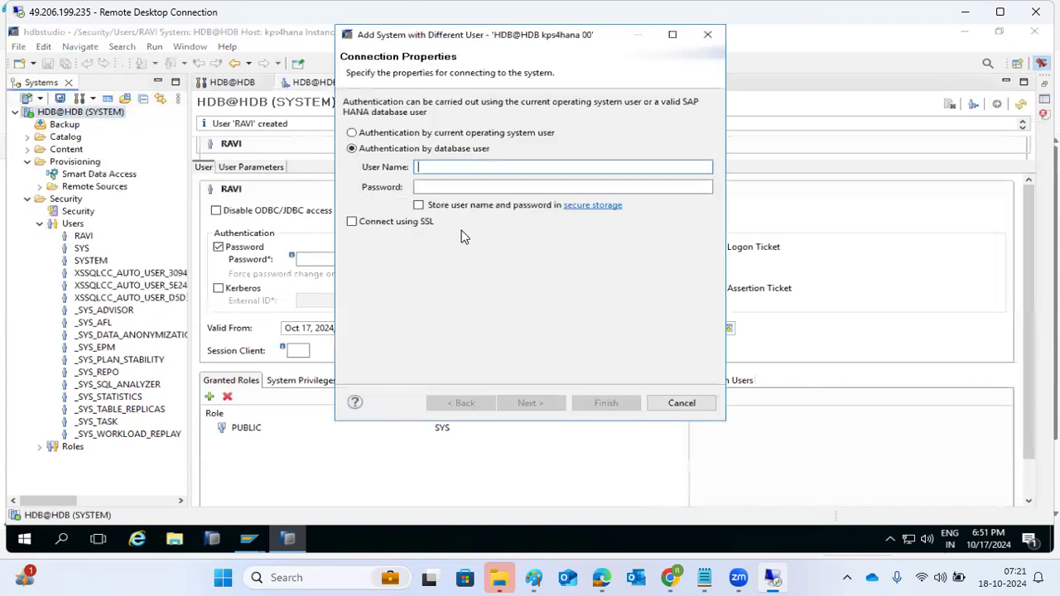
{"action": "type", "text": "RAVI"}
{"action": "key", "text": "Tab"}
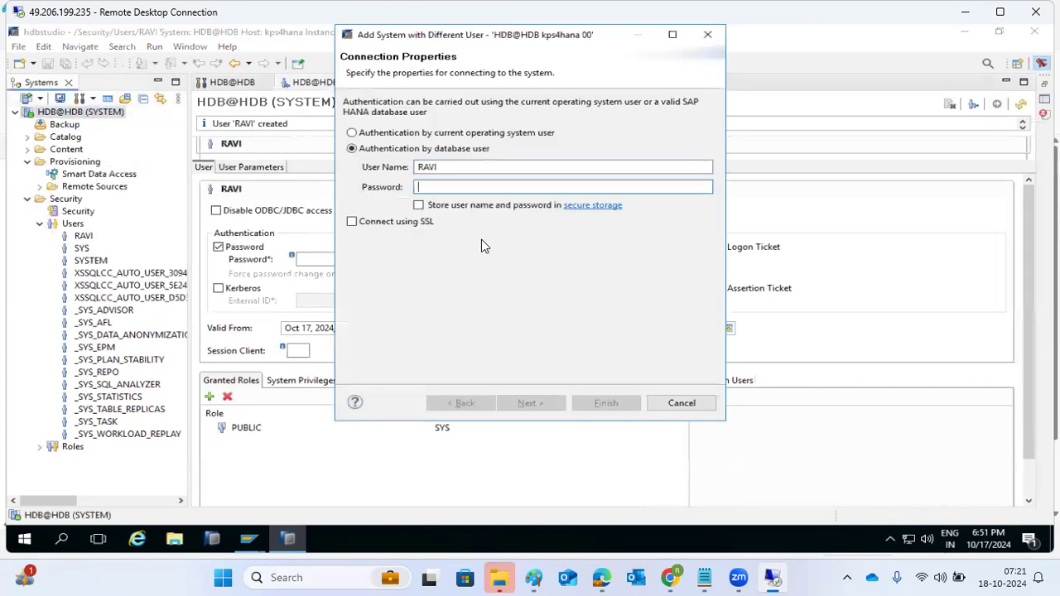
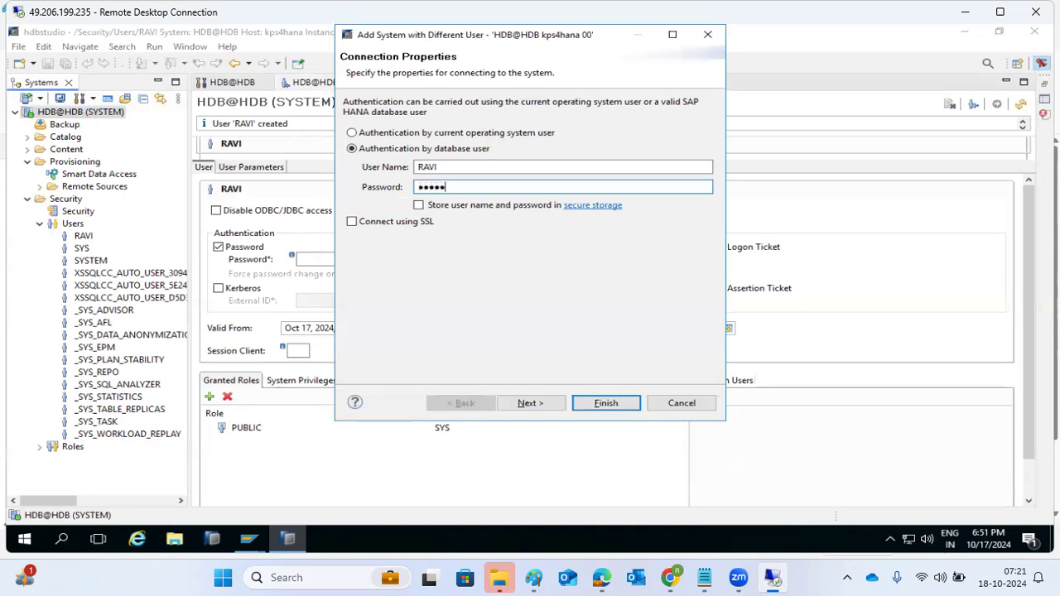
Log in as RAVI, set and confirm a new password, and acknowledge the change
{"action": "key", "text": "Return"}
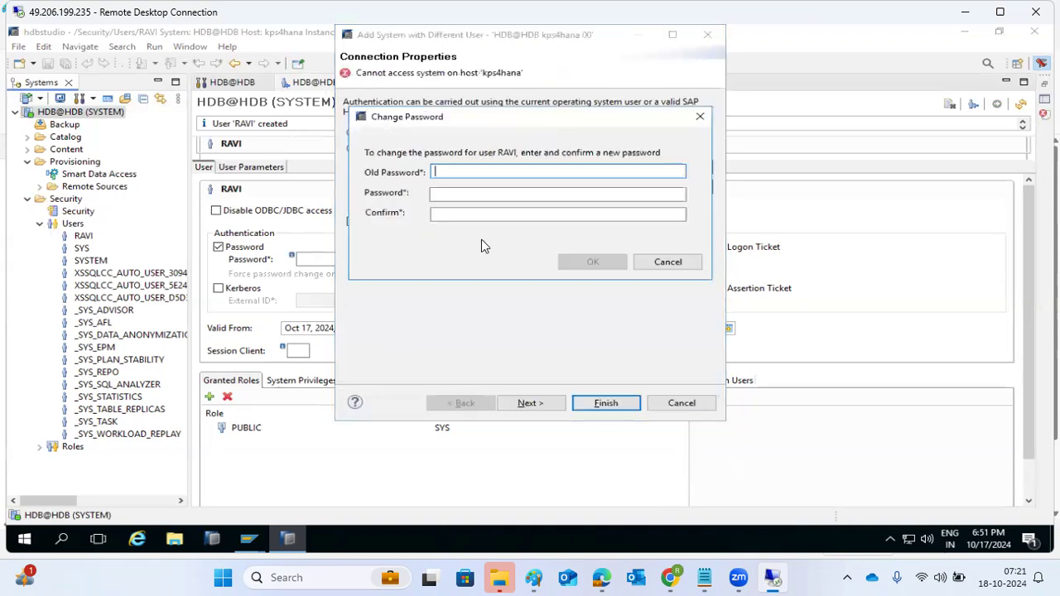
{"action": "key", "text": "Tab"}
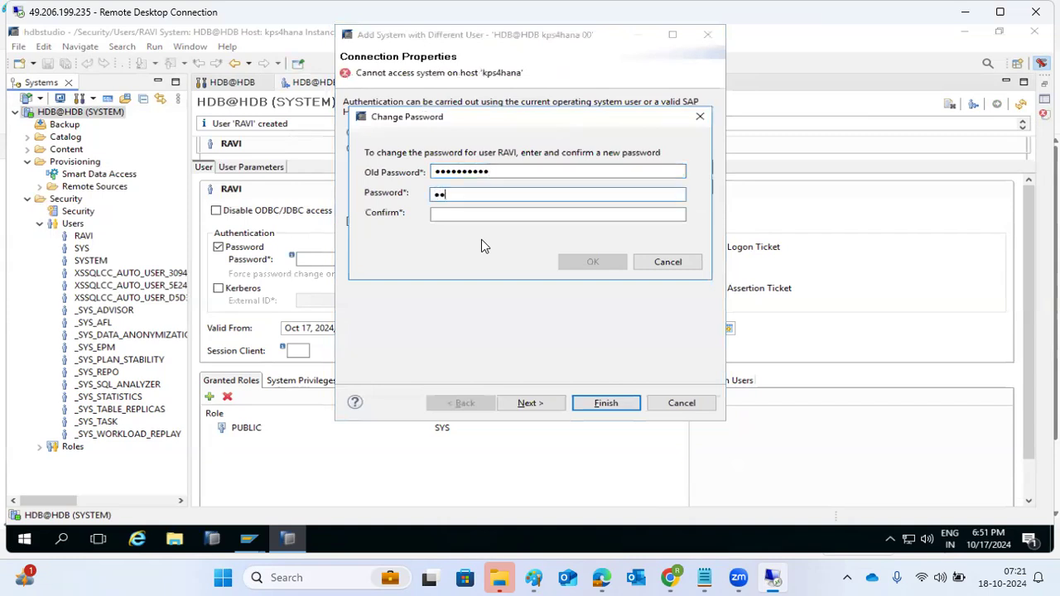
{"action": "key", "text": "Tab"}
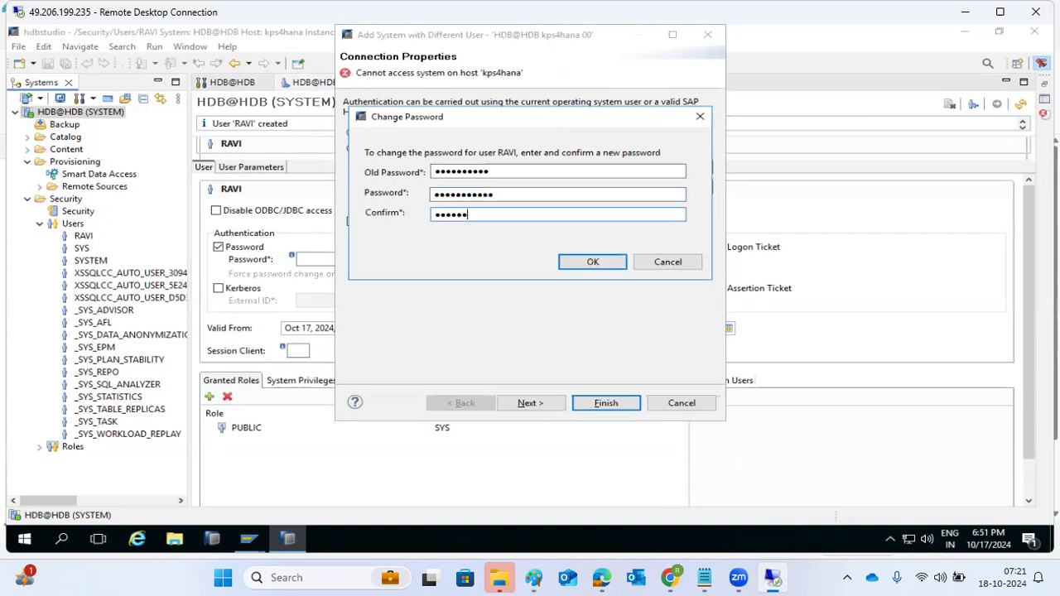
{"action": "key", "text": "Return"}
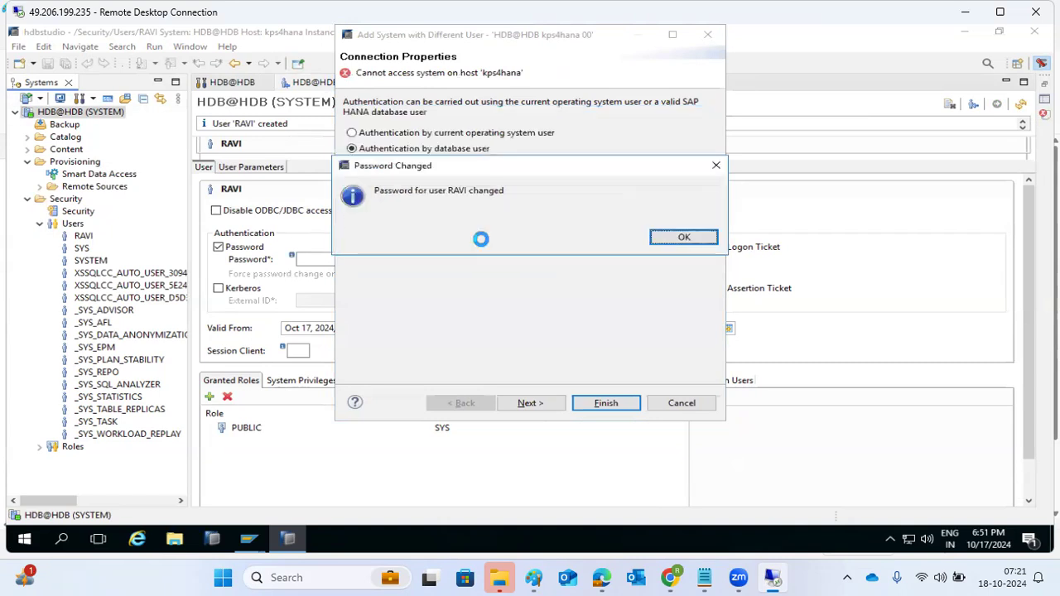
{"action": "key", "text": "Return"}
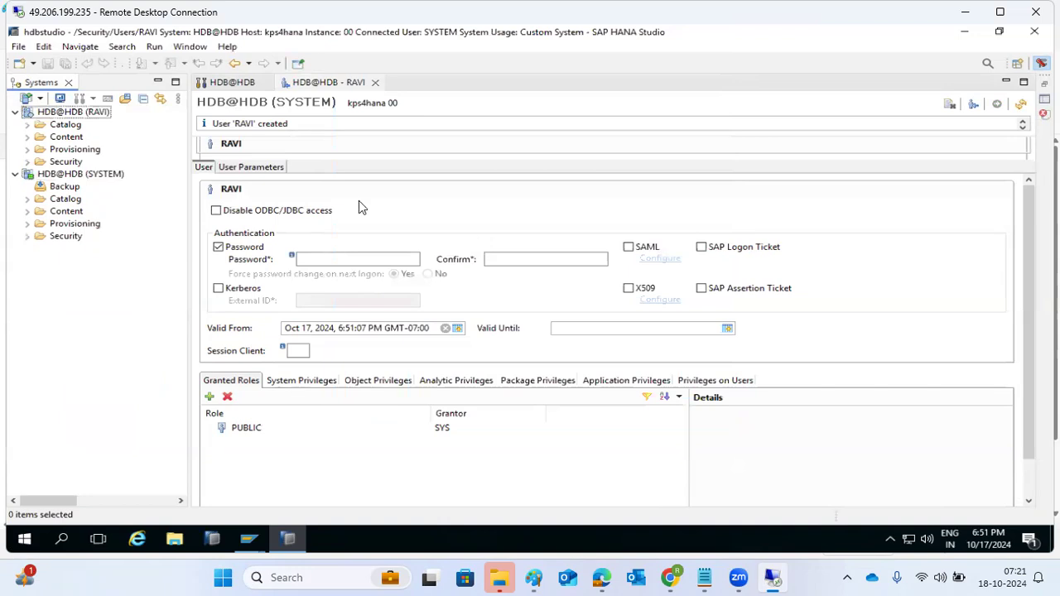
Try opening administration on HDB@HDB (RAVI), dismiss the privilege error, and expand Security > Users
{"action": "double_click", "coordinate": [75, 115]}
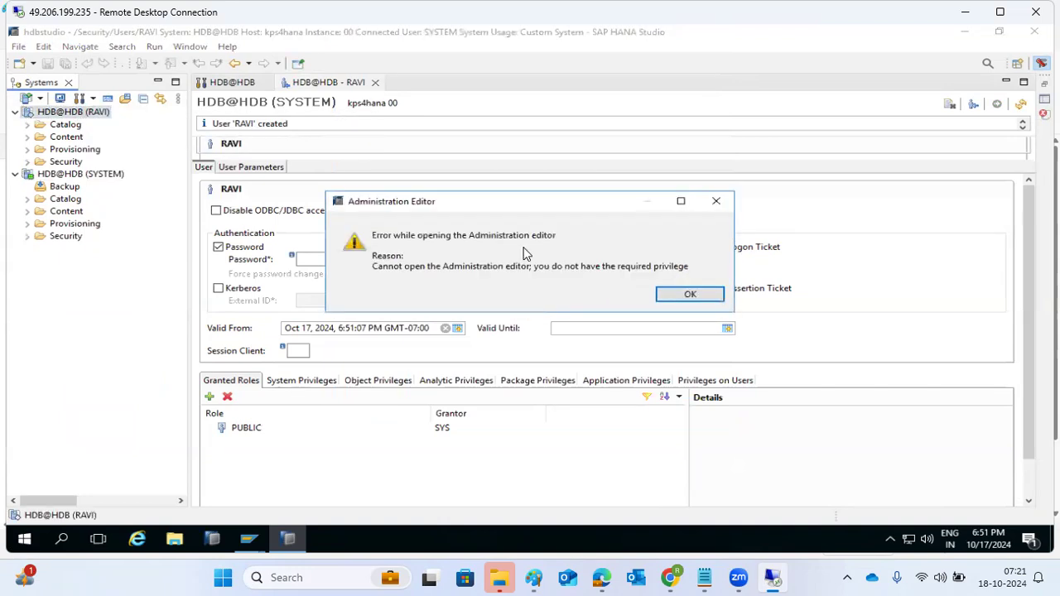
{"action": "left_click", "coordinate": [683, 294]}
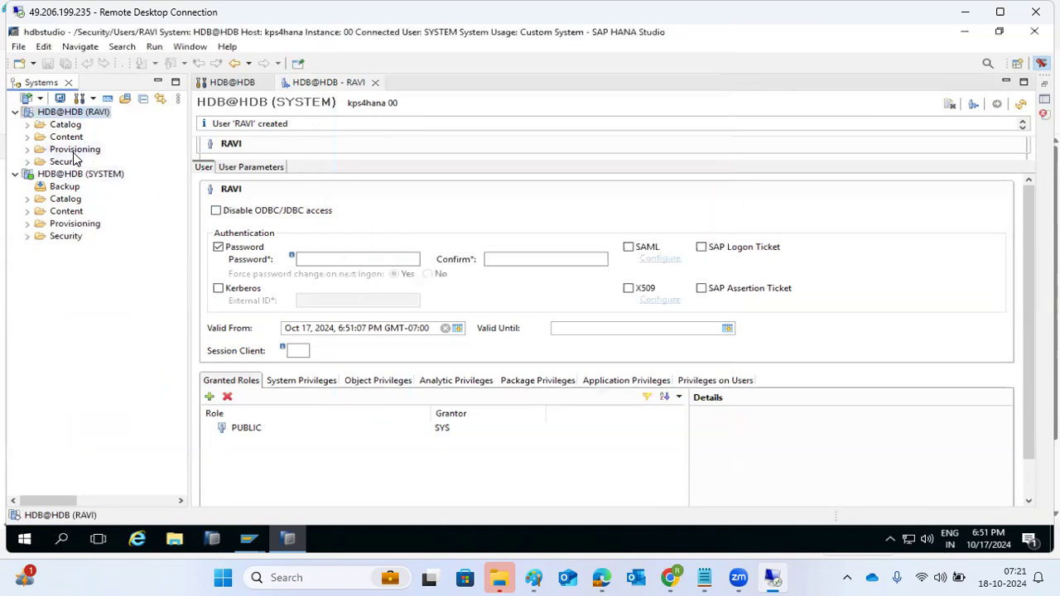
{"action": "left_click", "coordinate": [27, 162]}
{"action": "left_click", "coordinate": [40, 187]}
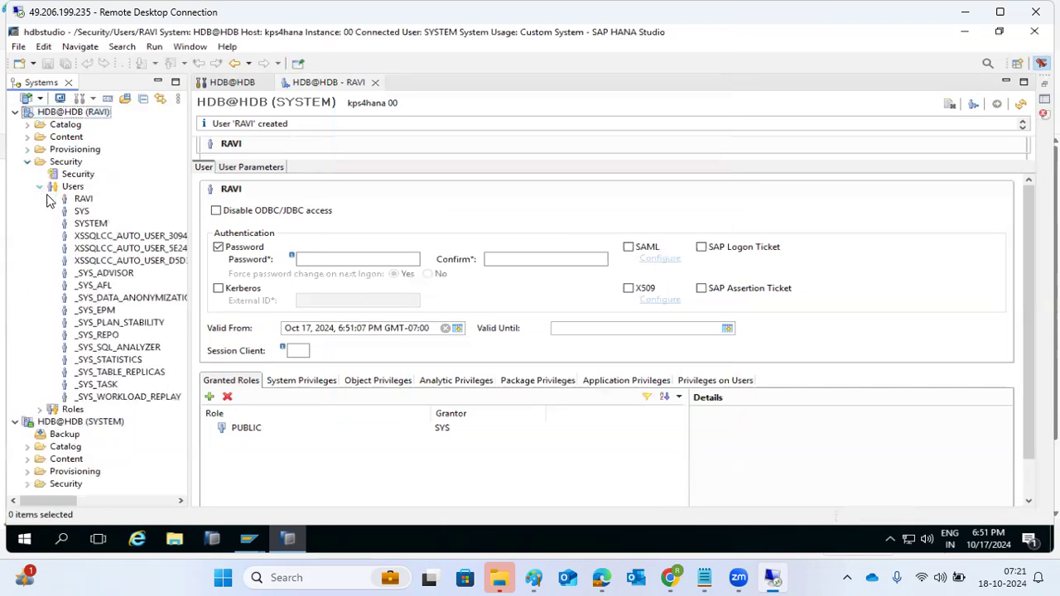
Attempt a New User as RAVI, dismiss the USER ADMIN refusal, and collapse the folders
{"action": "left_click", "coordinate": [73, 187]}
{"action": "right_click", "coordinate": [74, 187]}
{"action": "left_click", "coordinate": [95, 196]}
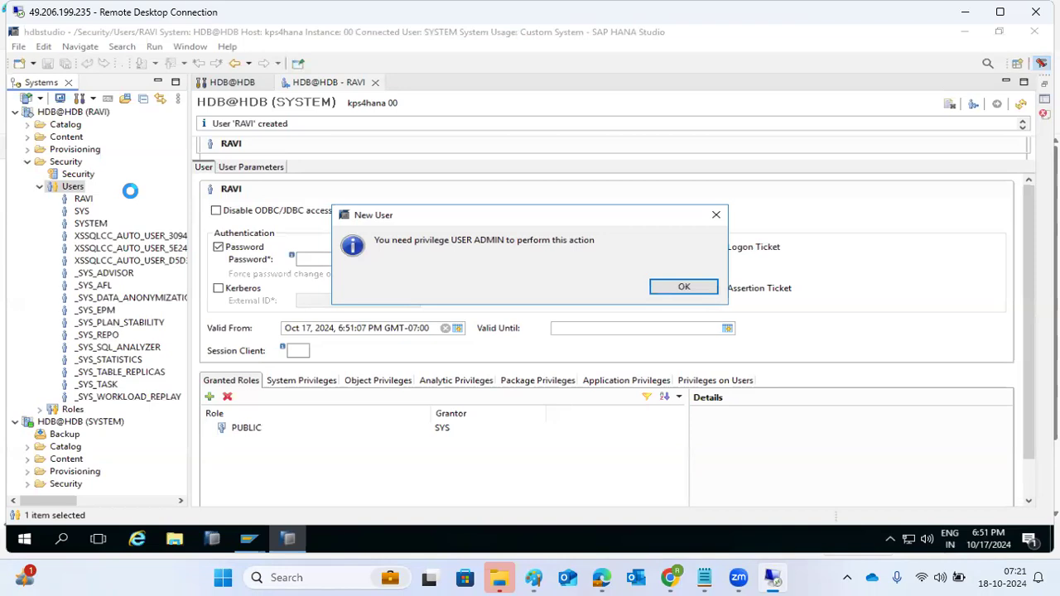
{"action": "left_click", "coordinate": [681, 286]}
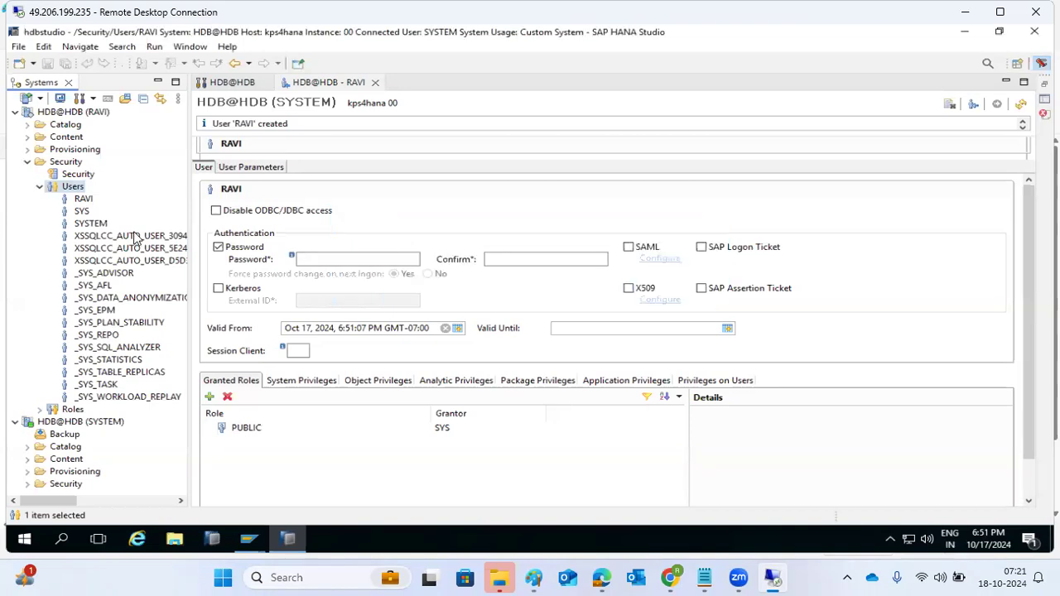
{"action": "left_click", "coordinate": [39, 186]}
{"action": "left_click", "coordinate": [27, 162]}
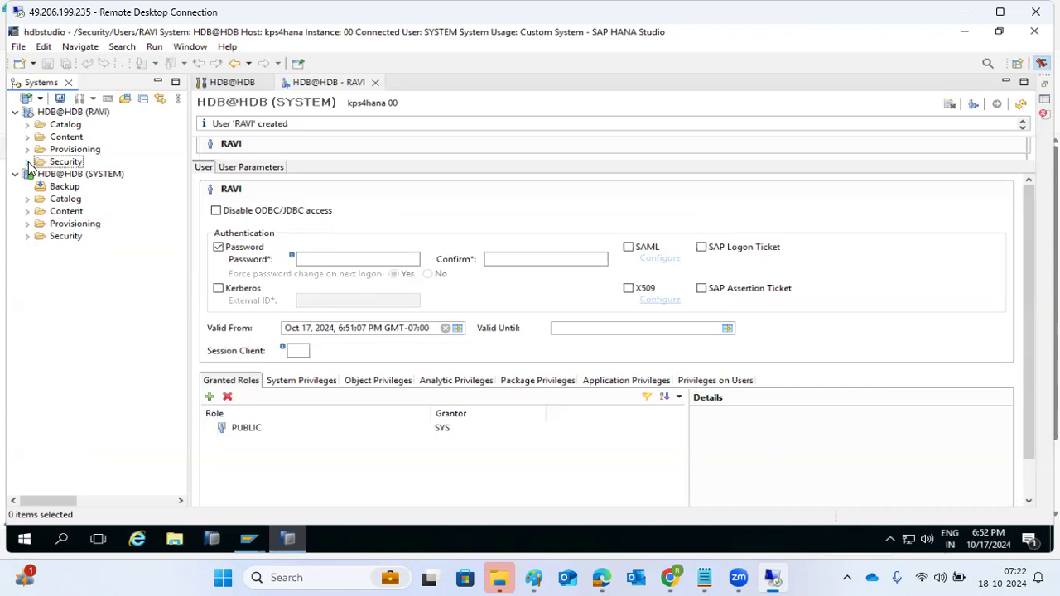
In Paint, draw one large rectangle on the right and two small rectangles to its left
{"action": "left_click", "coordinate": [534, 577]}
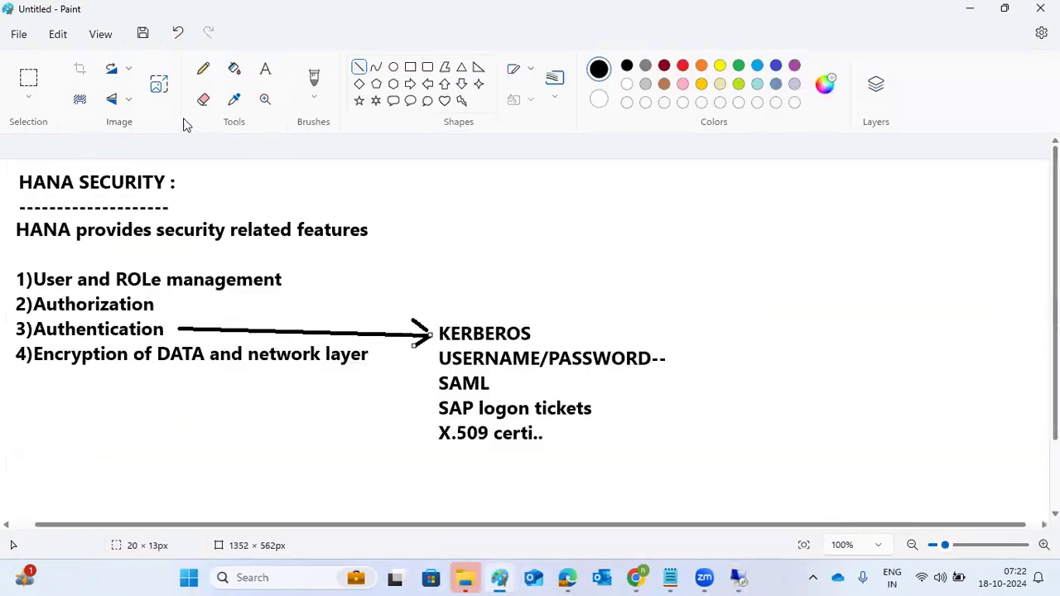
{"action": "left_click", "coordinate": [410, 67]}
{"action": "left_click_drag", "start_coordinate": [909, 253], "coordinate": [1009, 349]}
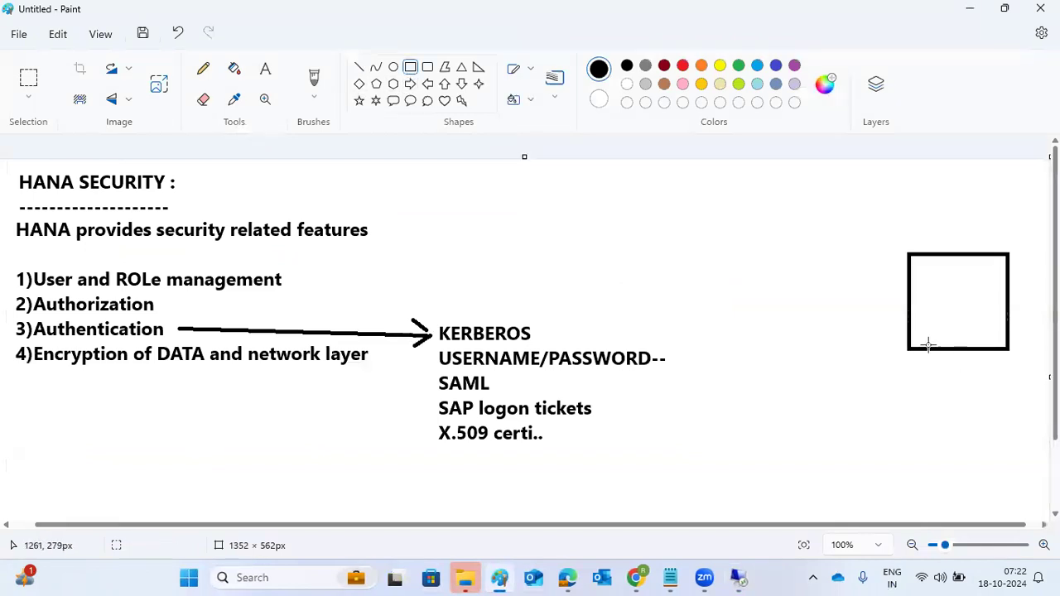
{"action": "left_click_drag", "start_coordinate": [710, 178], "coordinate": [721, 188]}
{"action": "left_click_drag", "start_coordinate": [718, 258], "coordinate": [733, 276]}
Connect both small boxes to the large box with straight lines and add a mark inside it
{"action": "left_click", "coordinate": [358, 66]}
{"action": "left_click_drag", "start_coordinate": [724, 188], "coordinate": [914, 265]}
{"action": "mouse_move", "coordinate": [726, 278]}
{"action": "left_mouse_down"}
{"action": "mouse_move", "coordinate": [908, 291]}
{"action": "mouse_move", "coordinate": [972, 280]}
{"action": "mouse_move", "coordinate": [973, 313]}
{"action": "left_mouse_up"}
{"action": "left_click", "coordinate": [976, 334]}
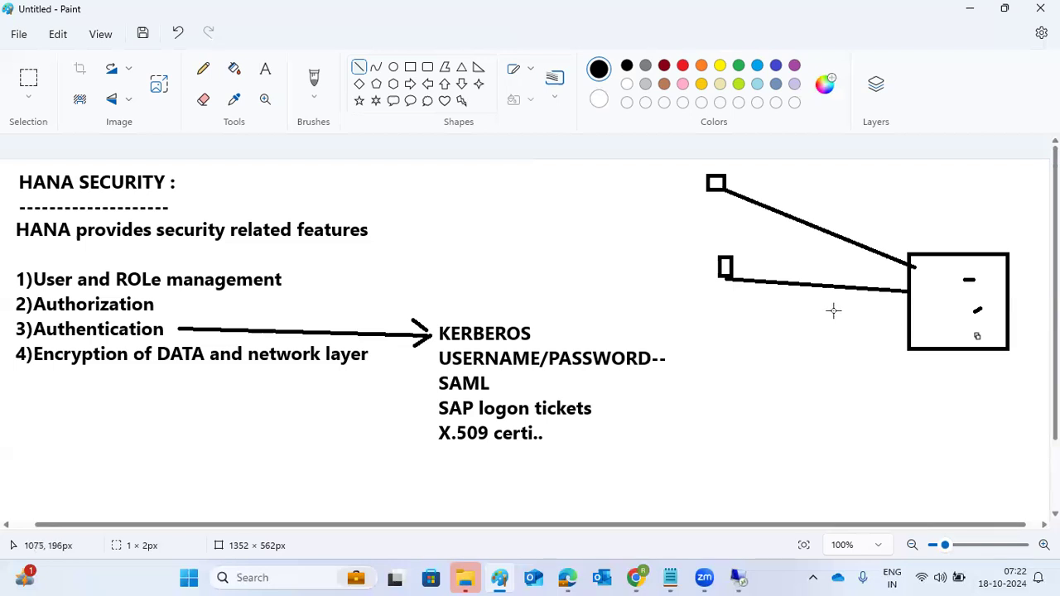
Open the Security Console for the HDB@HDB (RAVI) connection in SAP HANA Studio
{"action": "mouse_move", "coordinate": [747, 577]}
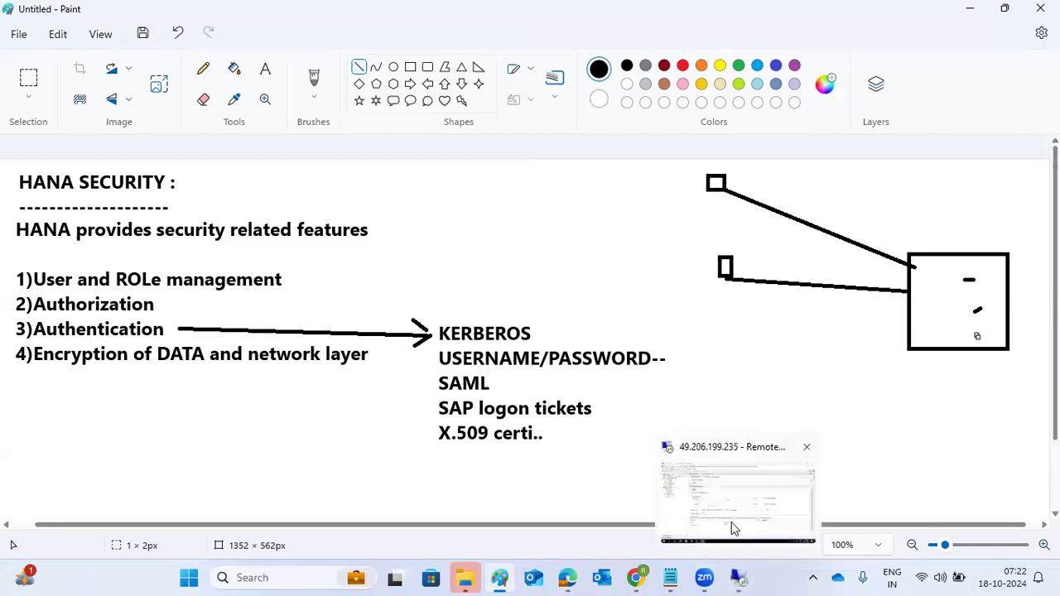
{"action": "left_click", "coordinate": [733, 522]}
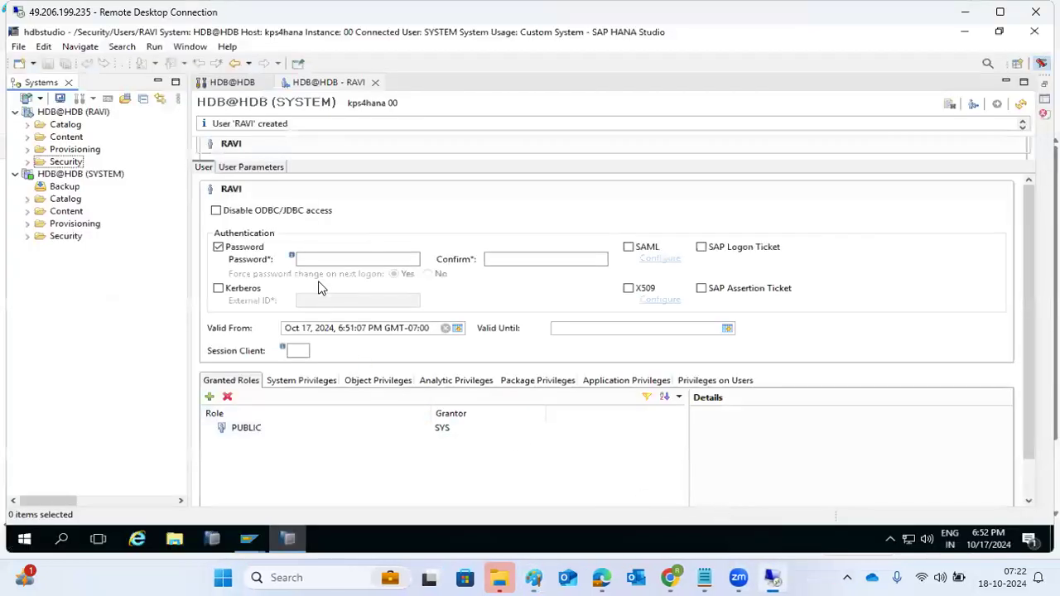
{"action": "right_click", "coordinate": [55, 113]}
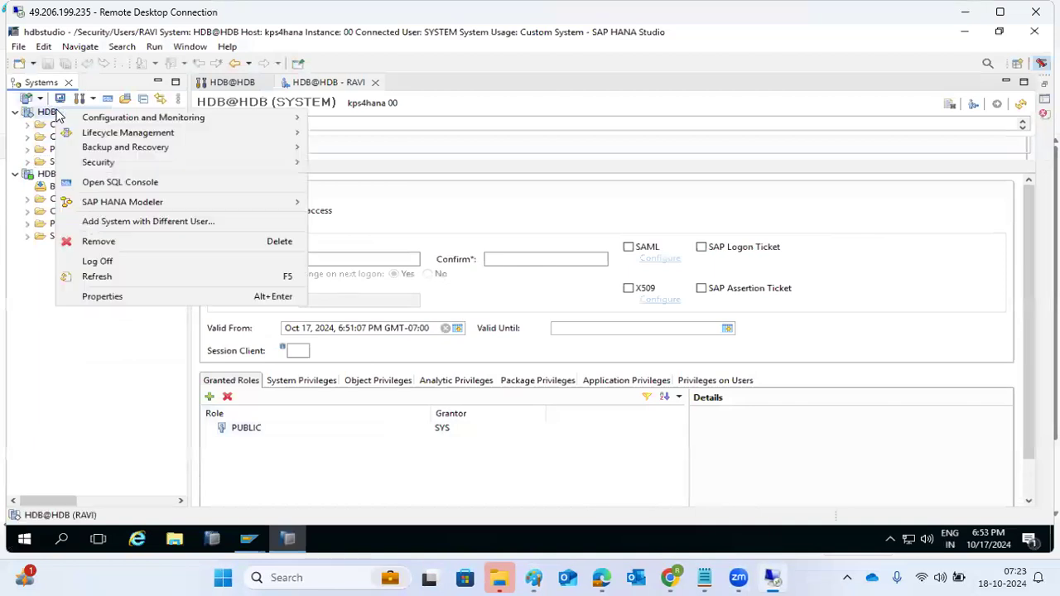
{"action": "mouse_move", "coordinate": [141, 203]}
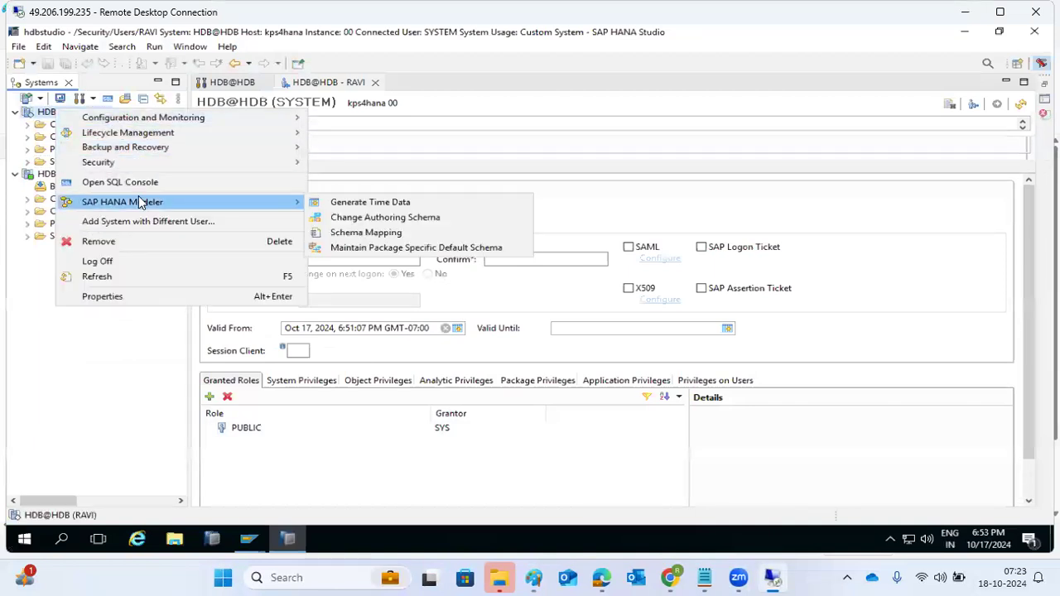
{"action": "mouse_move", "coordinate": [106, 154]}
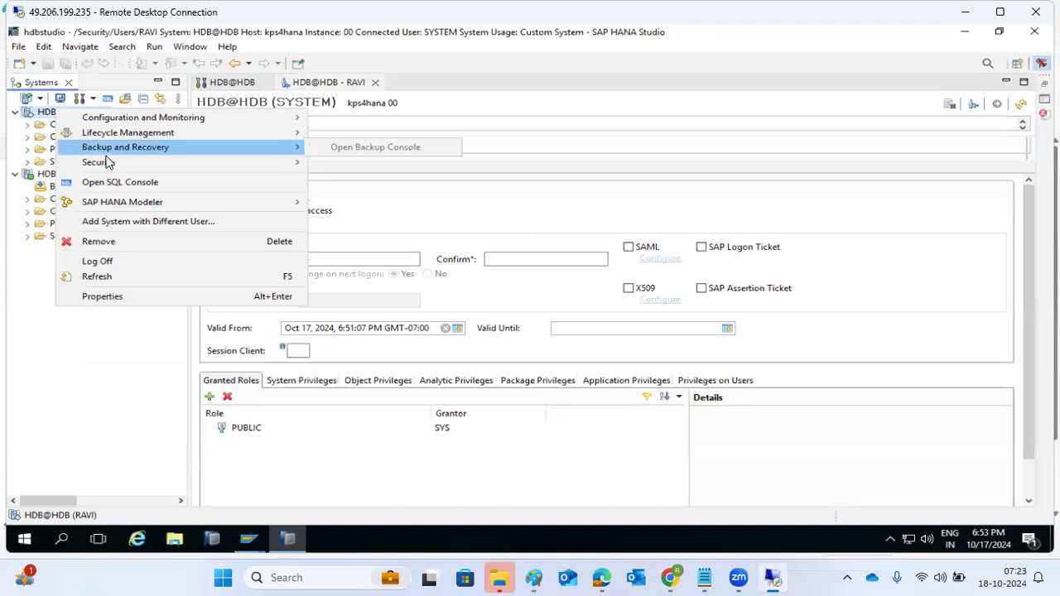
{"action": "mouse_move", "coordinate": [185, 168]}
{"action": "left_click", "coordinate": [325, 162]}
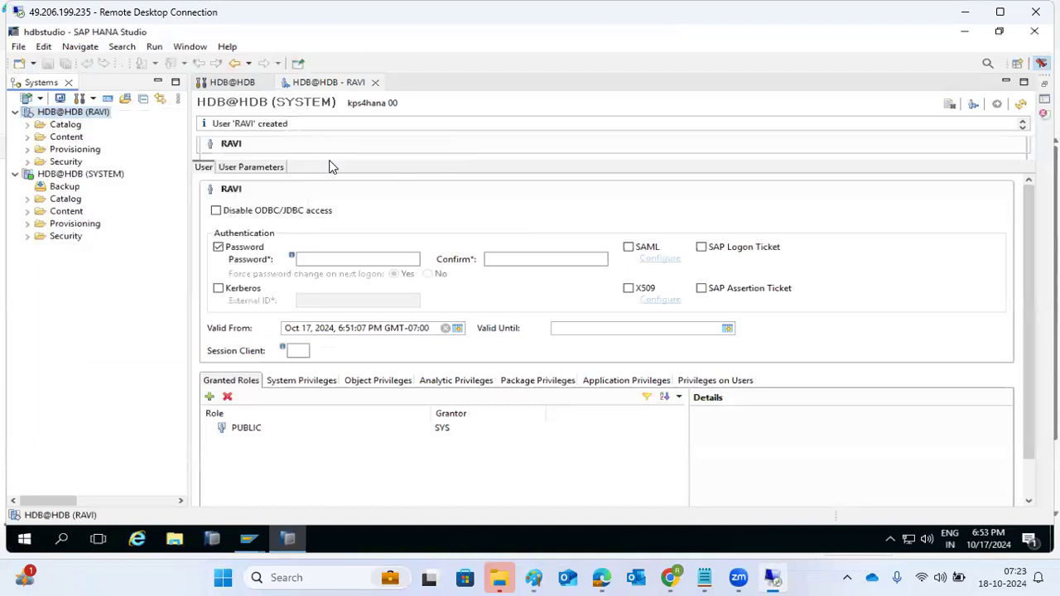
Highlight the warning that editing auditing requires AUDIT ADMIN, then go back to RAVI's tab and Paint
{"action": "left_click_drag", "start_coordinate": [245, 127], "coordinate": [659, 128]}
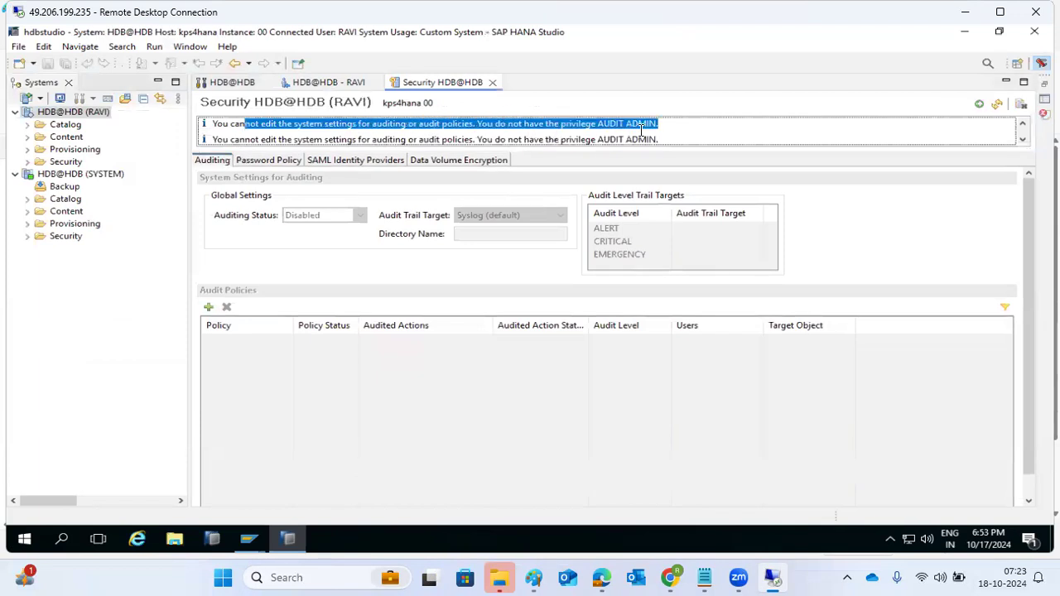
{"action": "left_click_drag", "start_coordinate": [546, 139], "coordinate": [599, 139]}
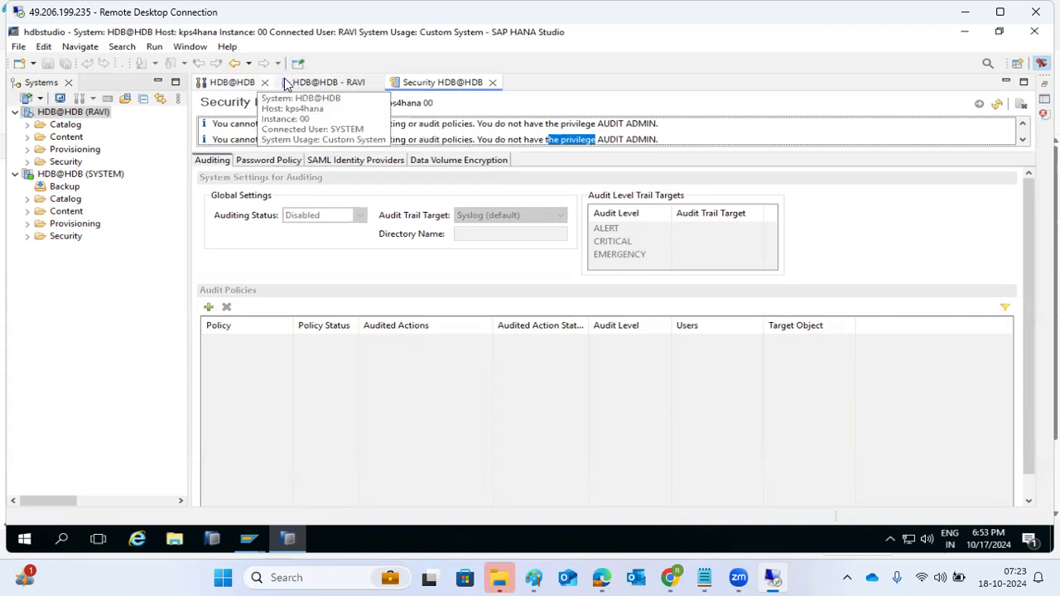
{"action": "left_click", "coordinate": [327, 83]}
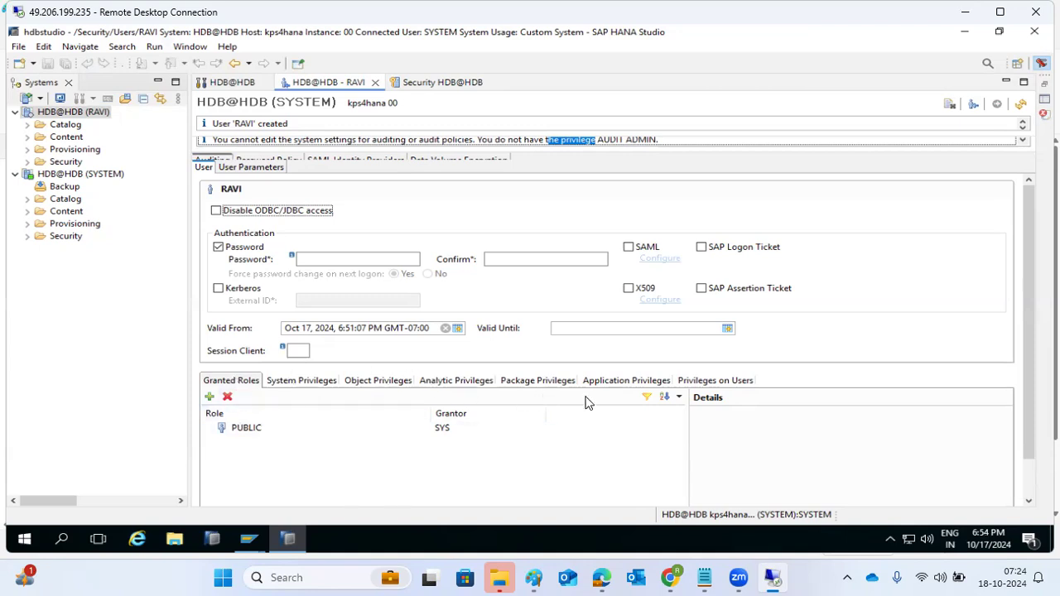
{"action": "left_click", "coordinate": [533, 577]}
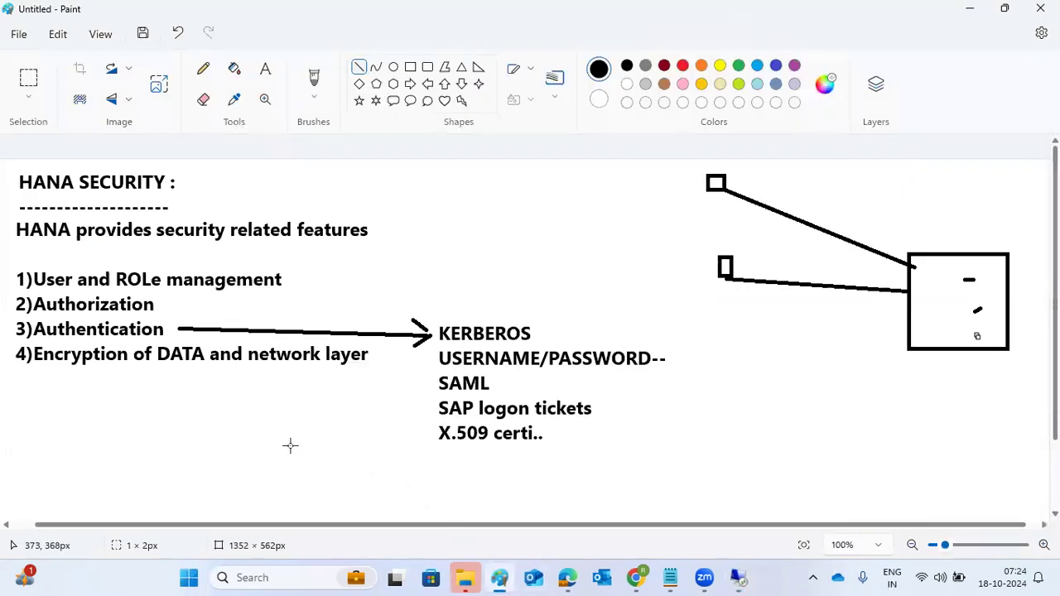
Draw a line out from Authorization labelled PRIVILEGES, then return to the HANA Studio session
{"action": "left_click", "coordinate": [159, 307]}
{"action": "mouse_move", "coordinate": [159, 308]}
{"action": "left_mouse_down"}
{"action": "mouse_move", "coordinate": [314, 304]}
{"action": "mouse_move", "coordinate": [373, 274]}
{"action": "mouse_move", "coordinate": [648, 290]}
{"action": "left_mouse_up"}
{"action": "left_click", "coordinate": [265, 69]}
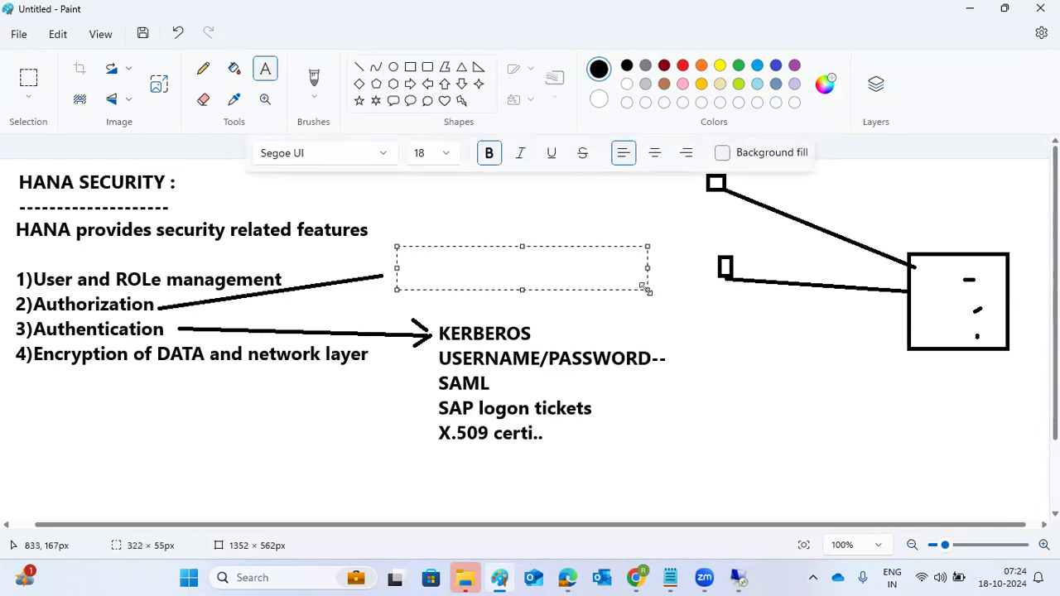
{"action": "type", "text": "PRI"}
{"action": "type", "text": "VILEGES"}
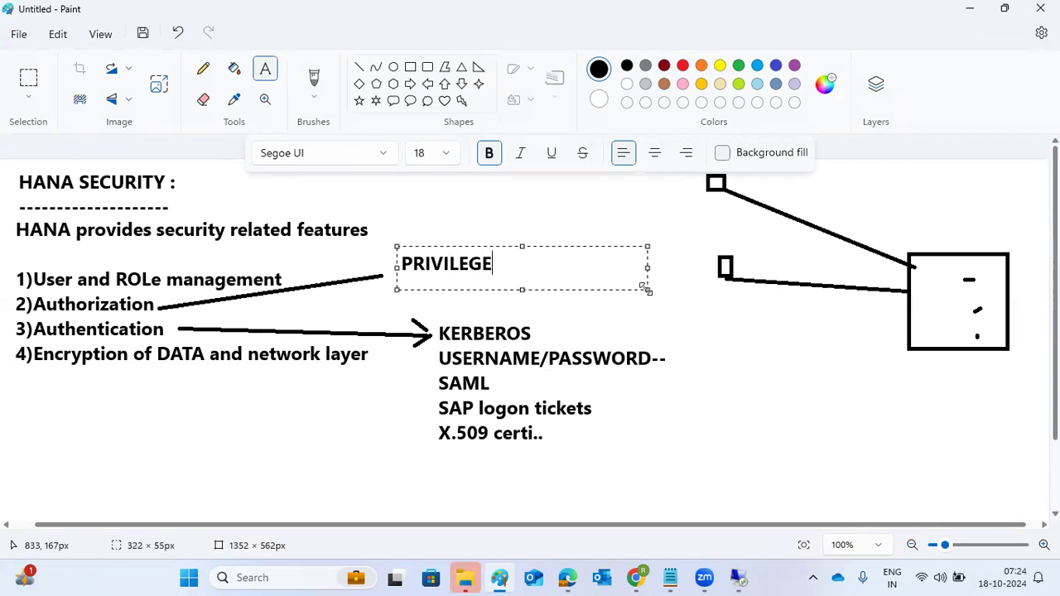
{"action": "left_click", "coordinate": [351, 409]}
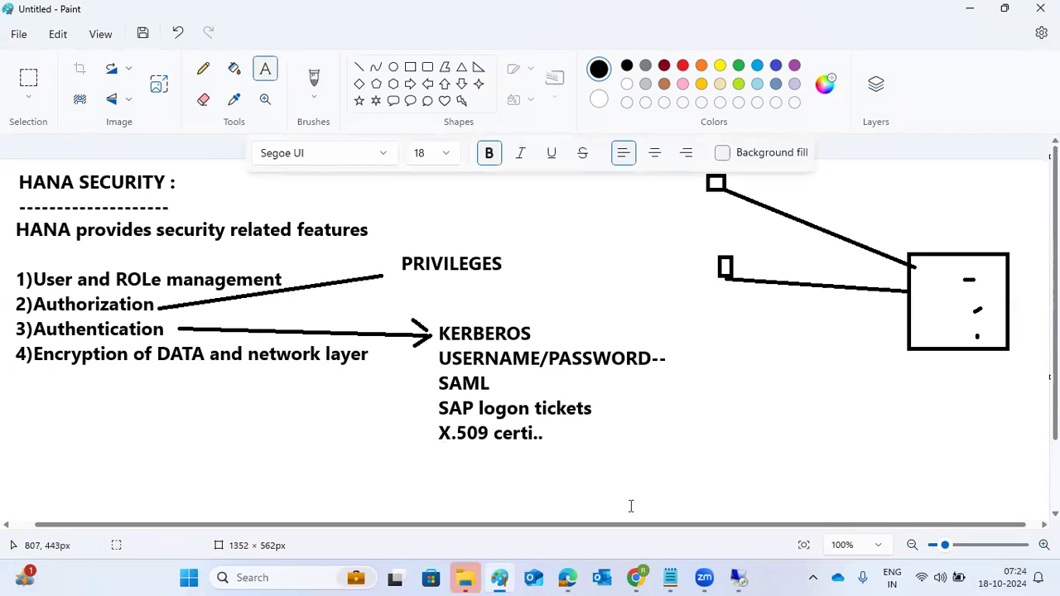
{"action": "left_click", "coordinate": [735, 577]}
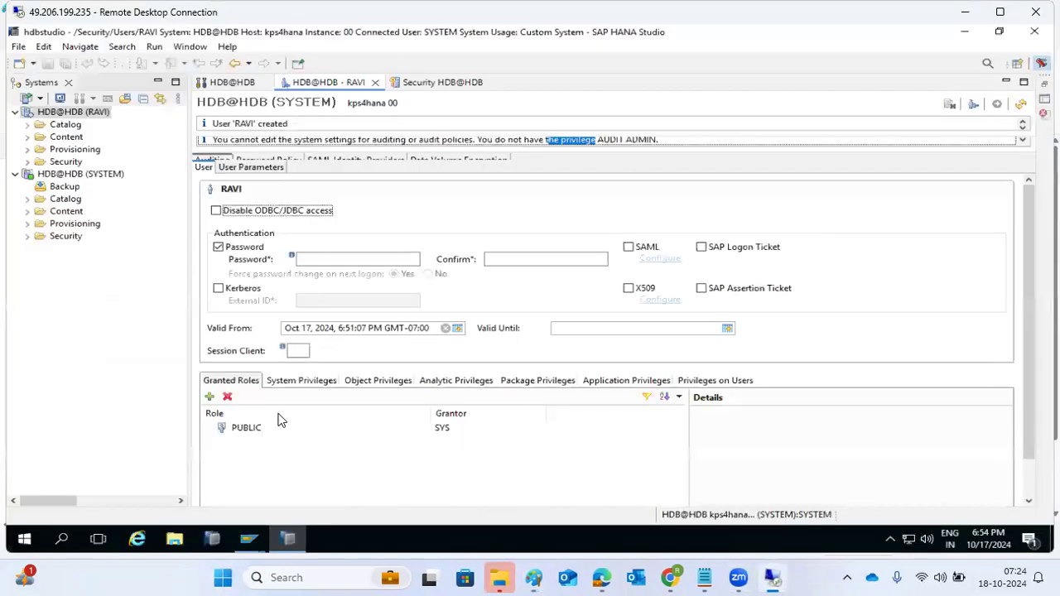
Review RAVI's System, Object, Analytic and Package privilege tabs, then return to Paint
{"action": "left_click", "coordinate": [292, 382]}
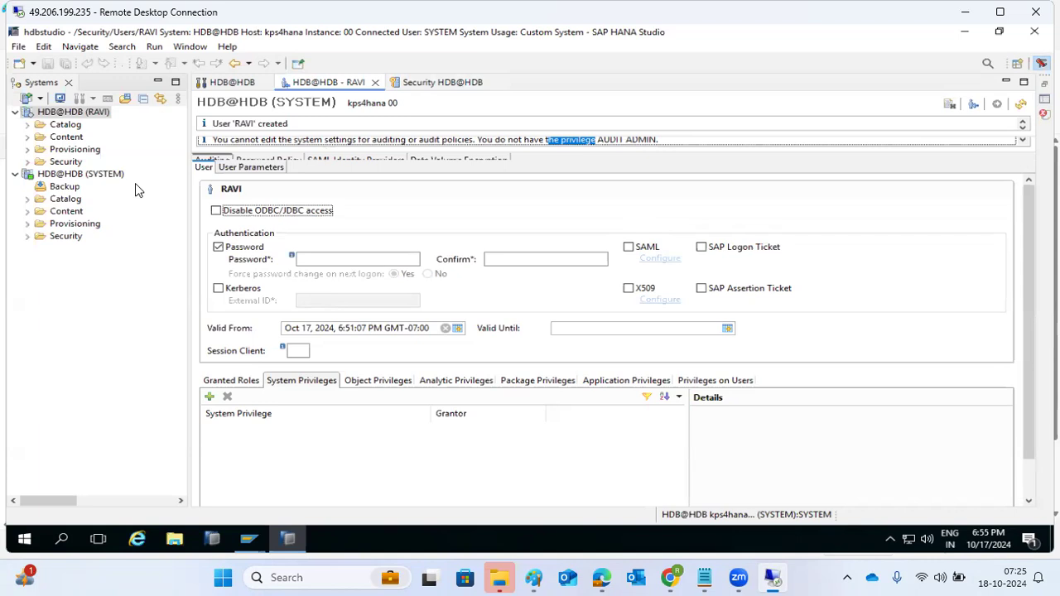
{"action": "left_click", "coordinate": [371, 384]}
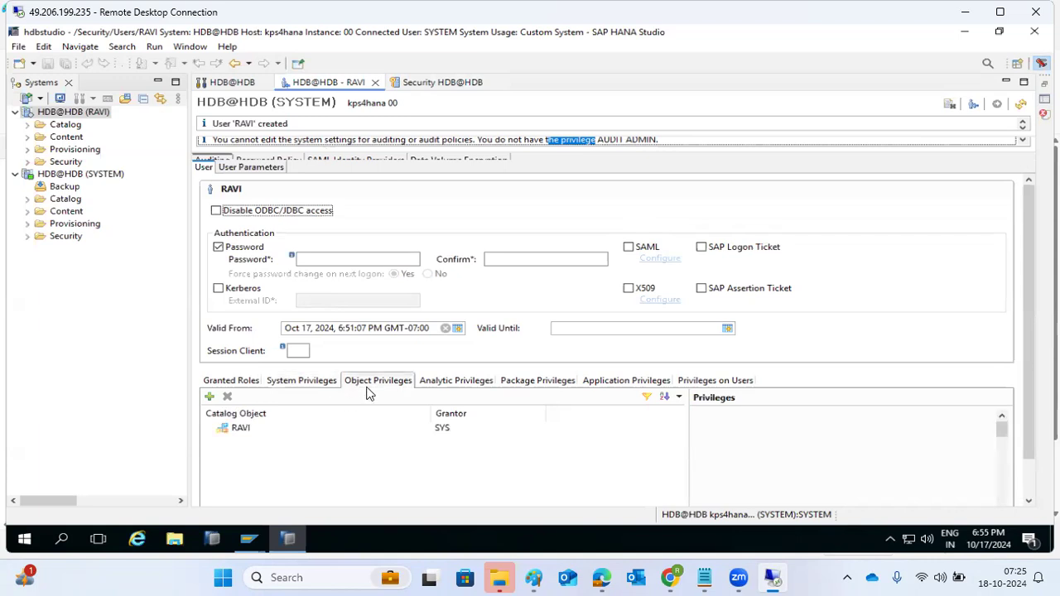
{"action": "left_click", "coordinate": [452, 386]}
{"action": "left_click", "coordinate": [512, 384]}
{"action": "left_click", "coordinate": [305, 382]}
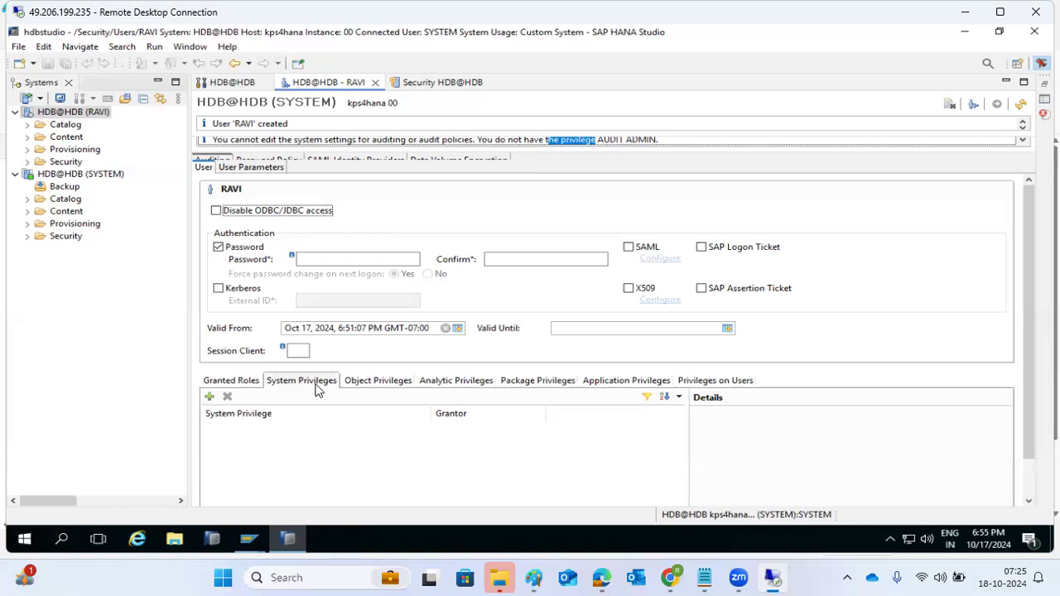
{"action": "left_click", "coordinate": [533, 577]}
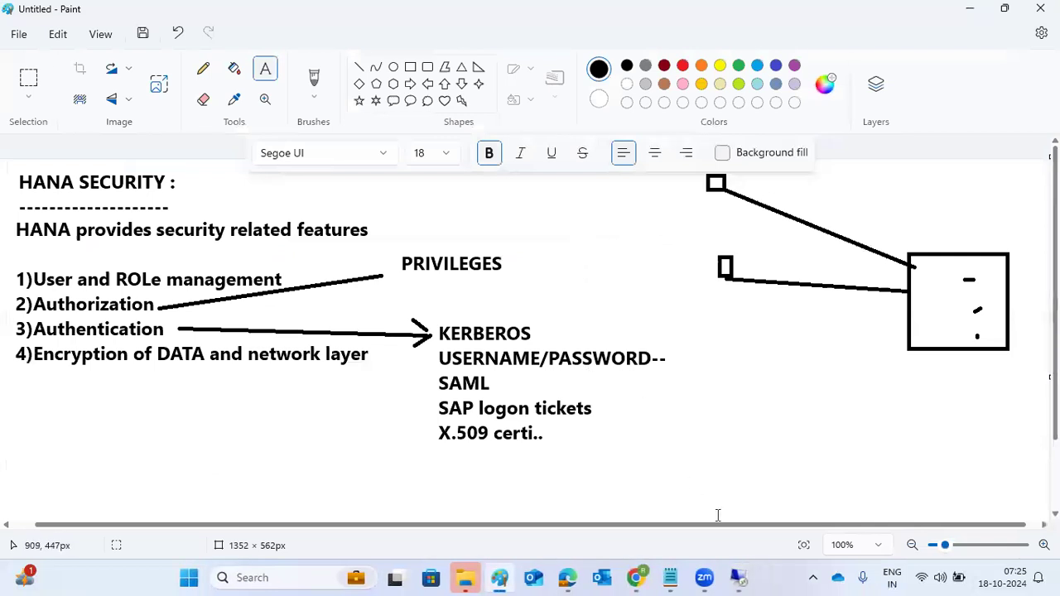
Leave the Paint notes and return to the Remote Desktop HANA Studio session
{"action": "left_click", "coordinate": [736, 577]}
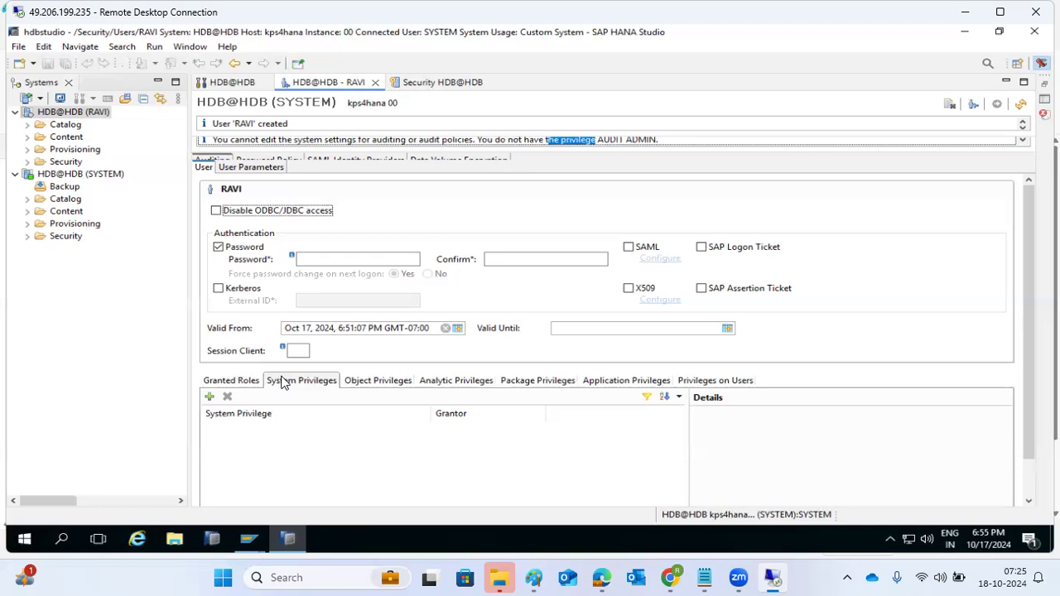
Add AUDIT ADMIN and CATALOG READ to RAVI's system privileges
{"action": "left_click", "coordinate": [209, 397]}
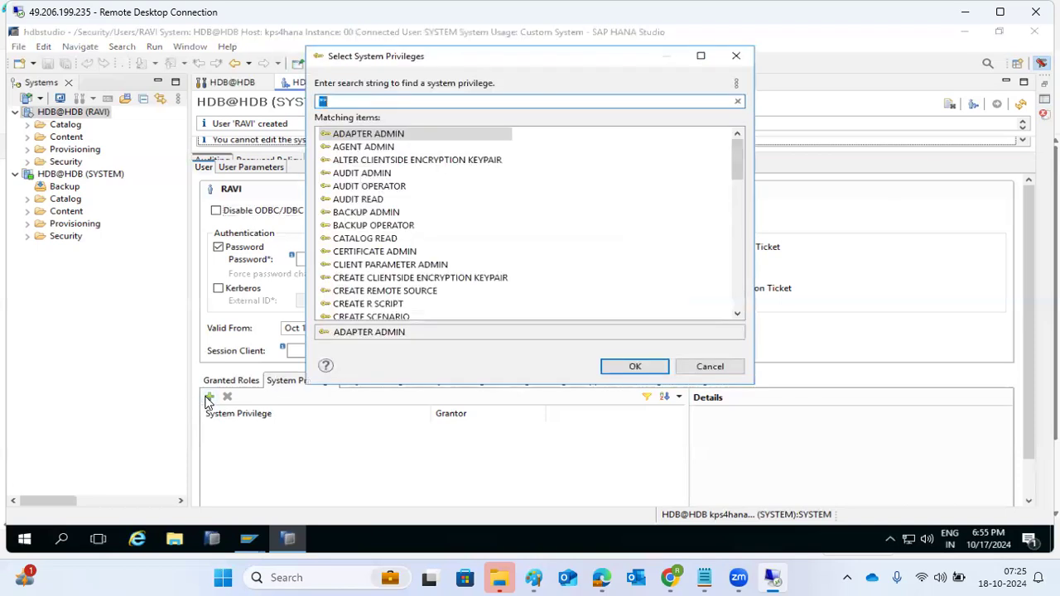
{"action": "left_click", "coordinate": [362, 174]}
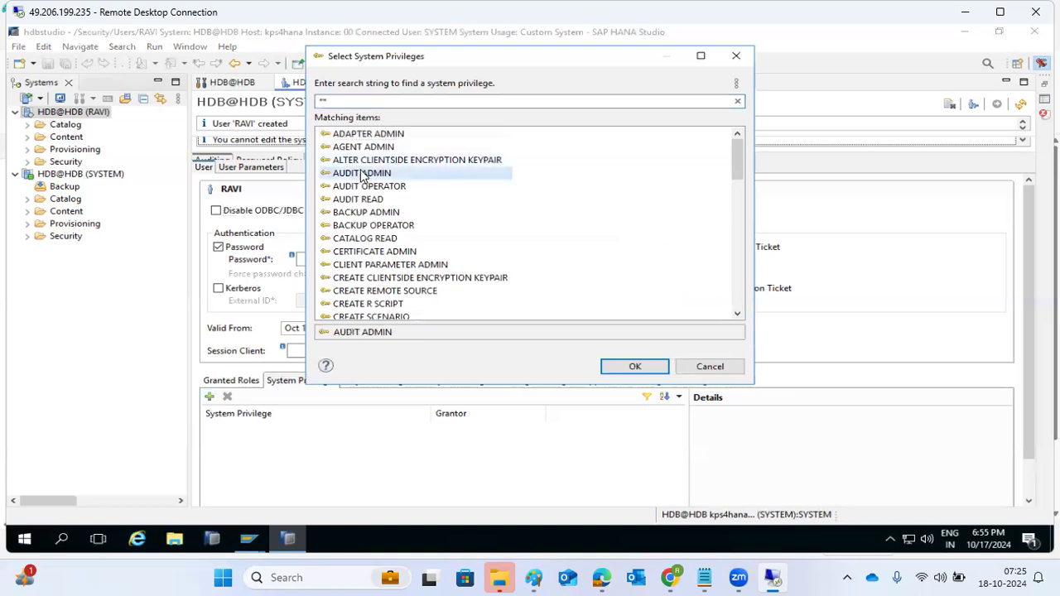
{"action": "left_click", "coordinate": [634, 366]}
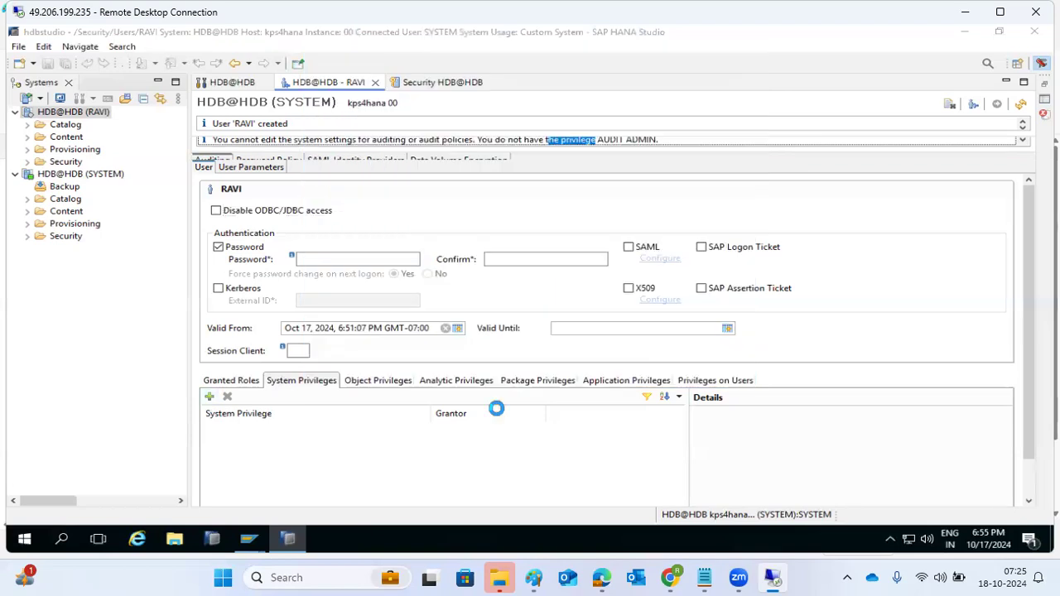
{"action": "left_click", "coordinate": [209, 398]}
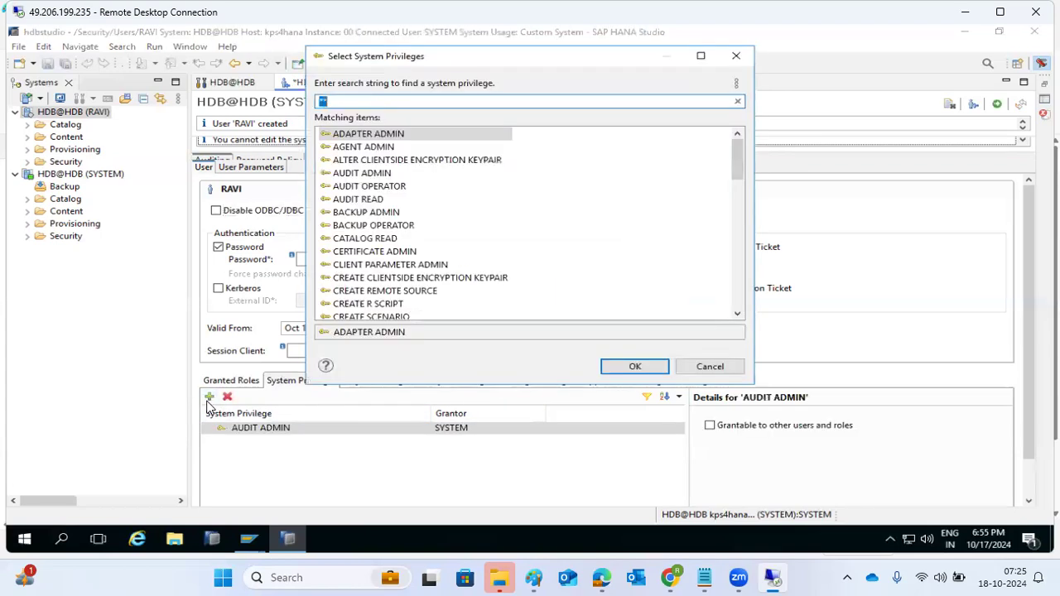
{"action": "double_click", "coordinate": [342, 240]}
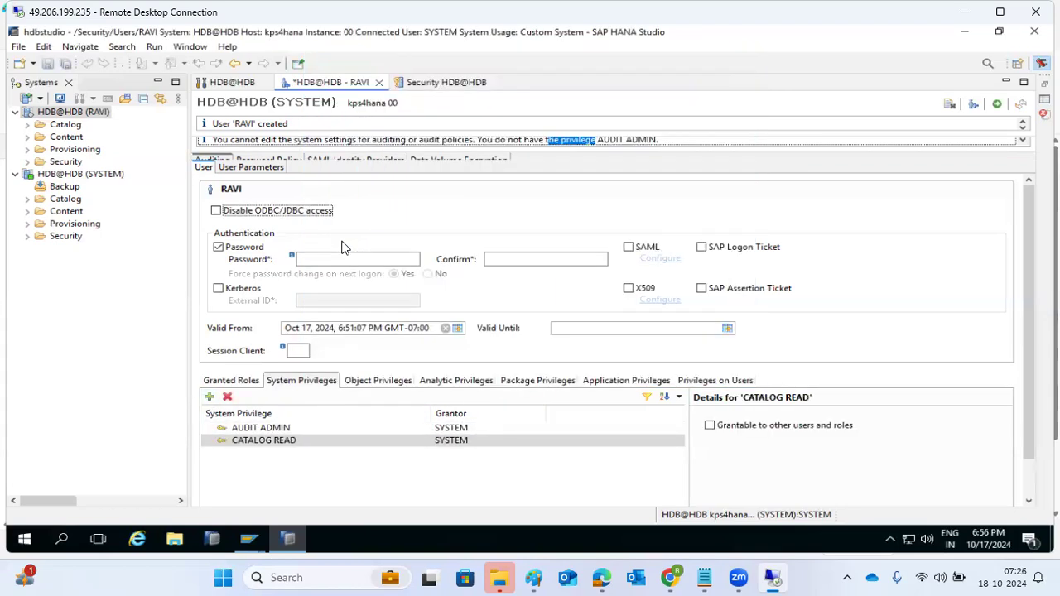
Add BACKUP ADMIN and MONITOR ADMIN as well, then deploy RAVI's privilege changes
{"action": "left_click", "coordinate": [209, 398]}
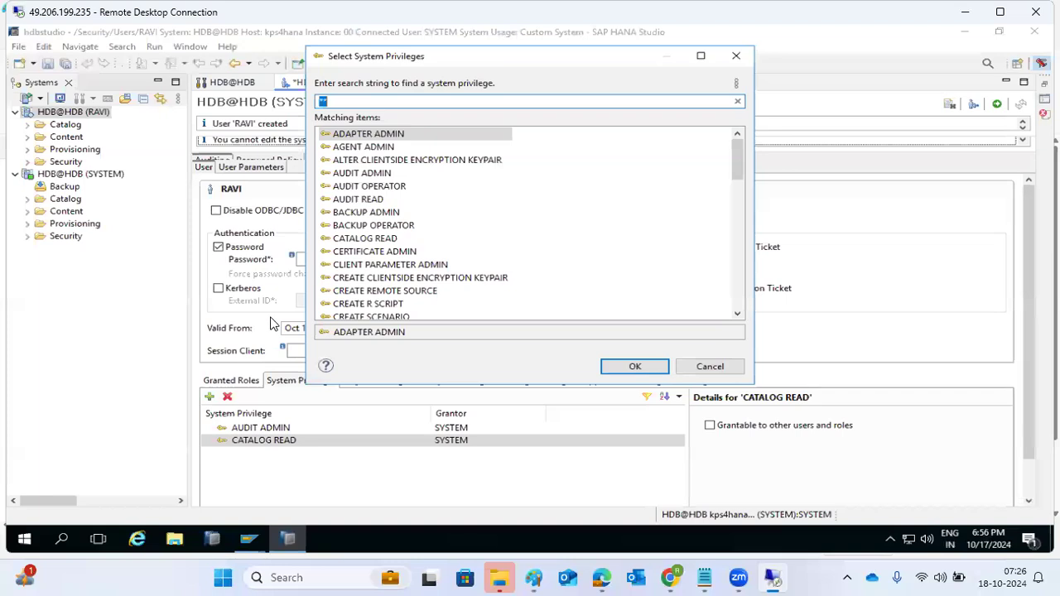
{"action": "double_click", "coordinate": [351, 213]}
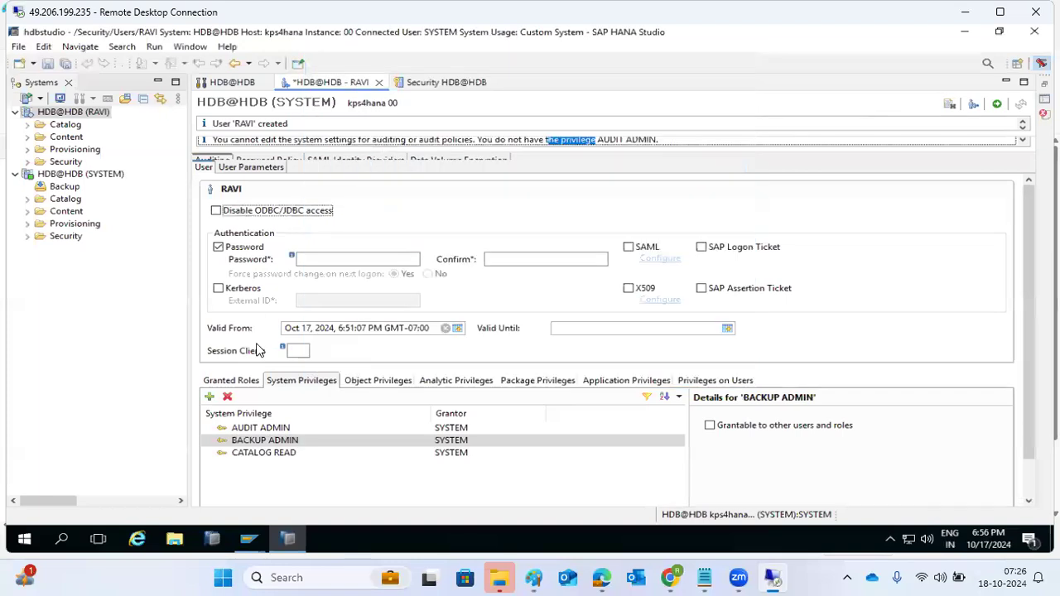
{"action": "left_click", "coordinate": [209, 399]}
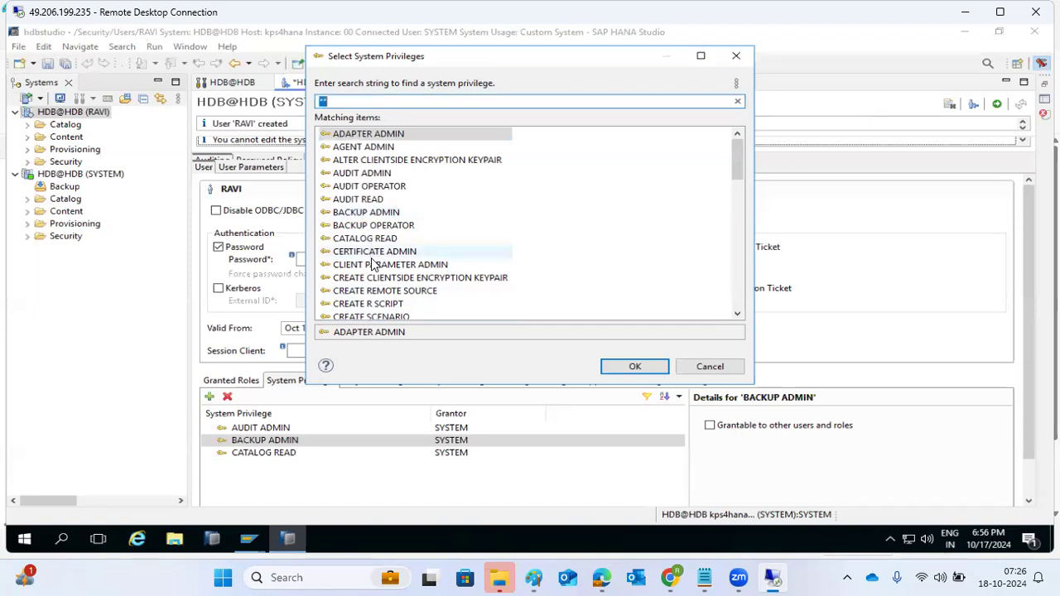
{"action": "scroll", "coordinate": [370, 265], "scroll_direction": "down", "scroll_amount": 8}
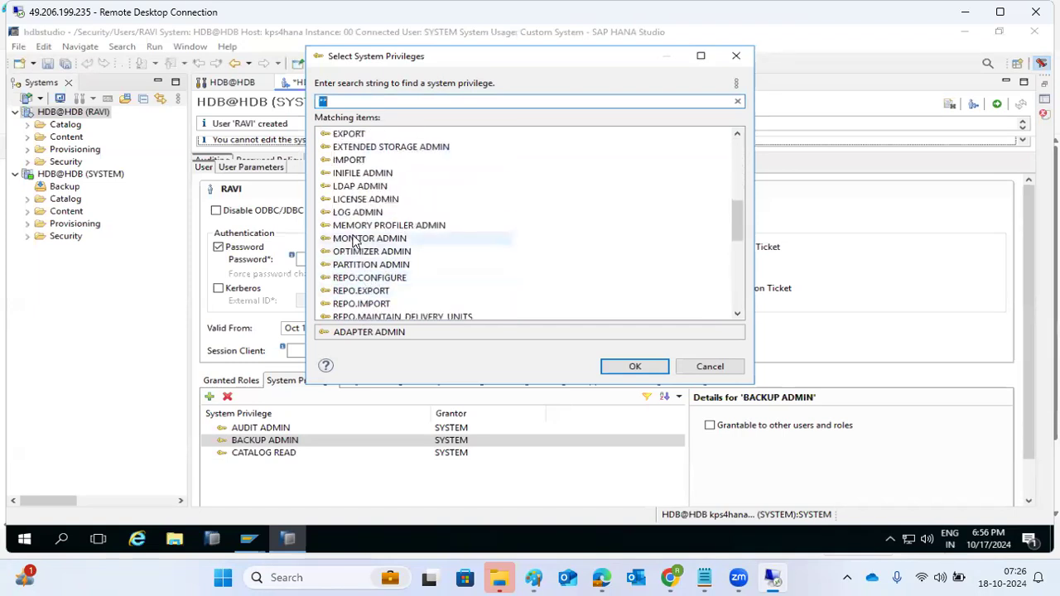
{"action": "double_click", "coordinate": [364, 239]}
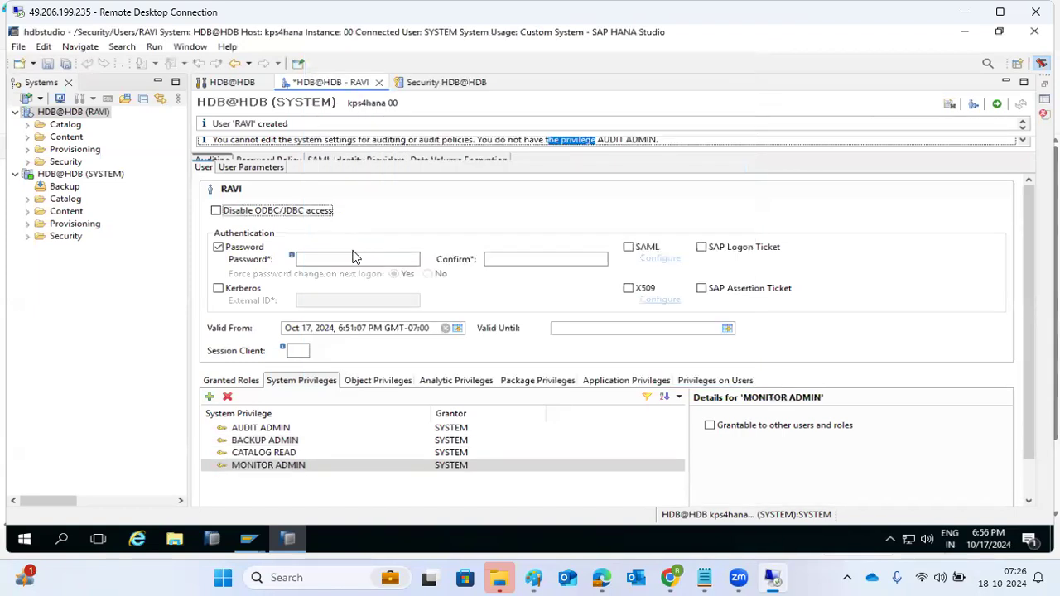
{"action": "left_click", "coordinate": [998, 108]}
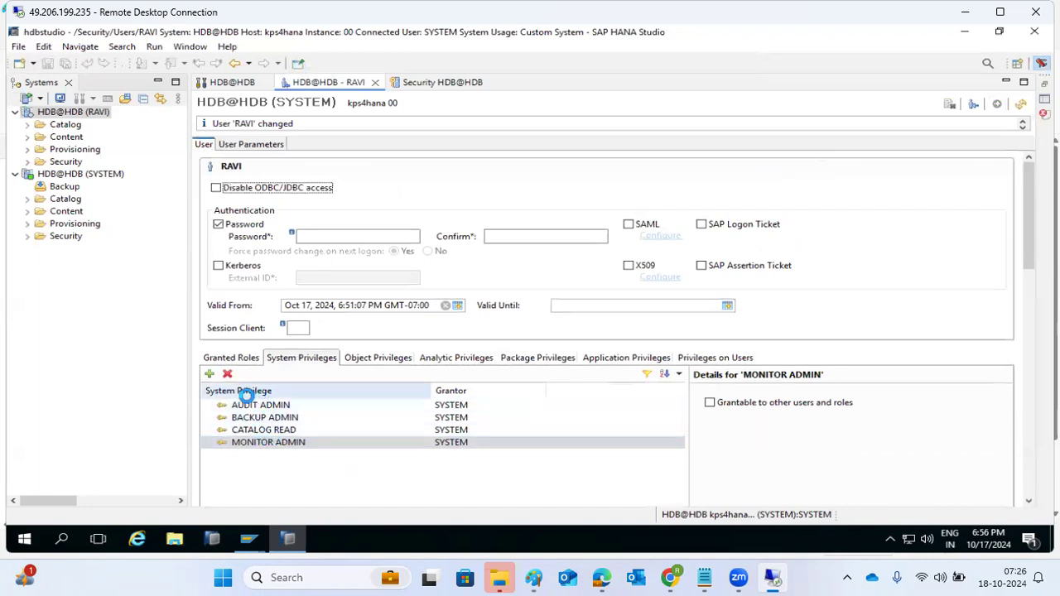
Open Administration for HDB@HDB (RAVI), view its Landscape and Alerts, then return to RAVI's user tab
{"action": "right_click", "coordinate": [55, 111]}
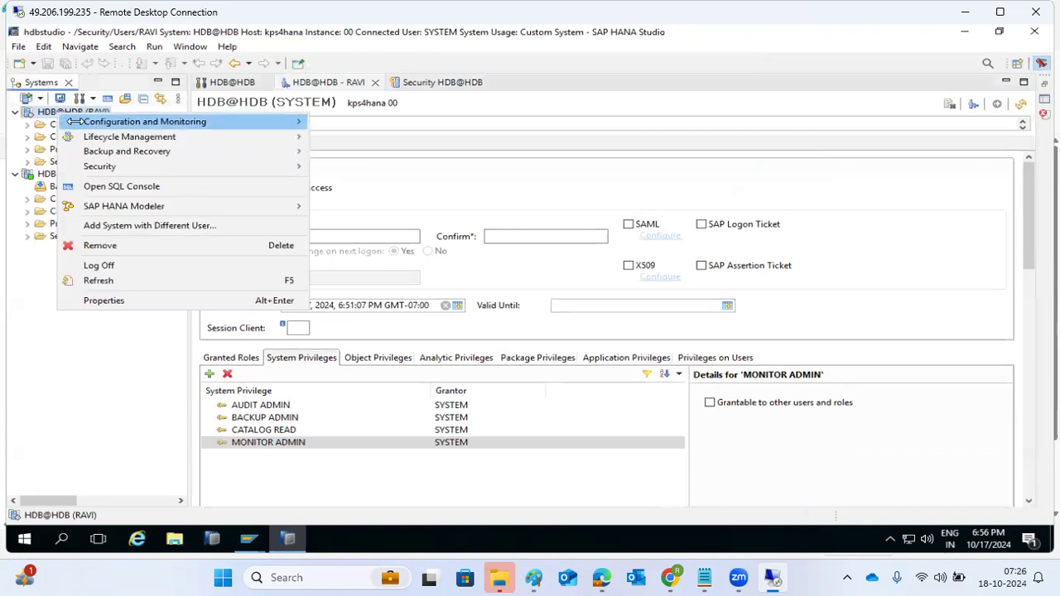
{"action": "left_click", "coordinate": [46, 112]}
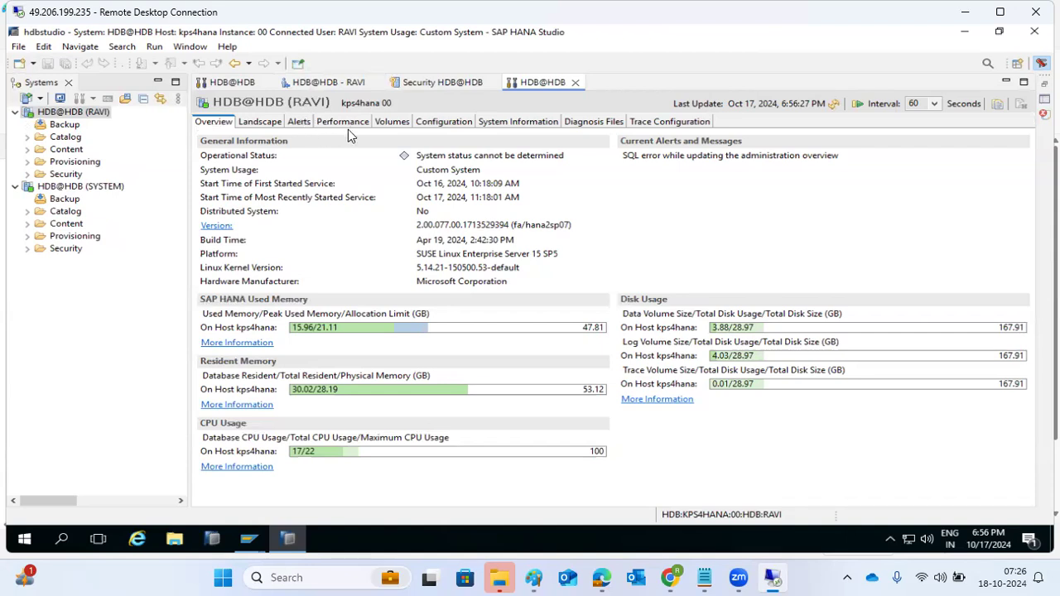
{"action": "left_click", "coordinate": [289, 122]}
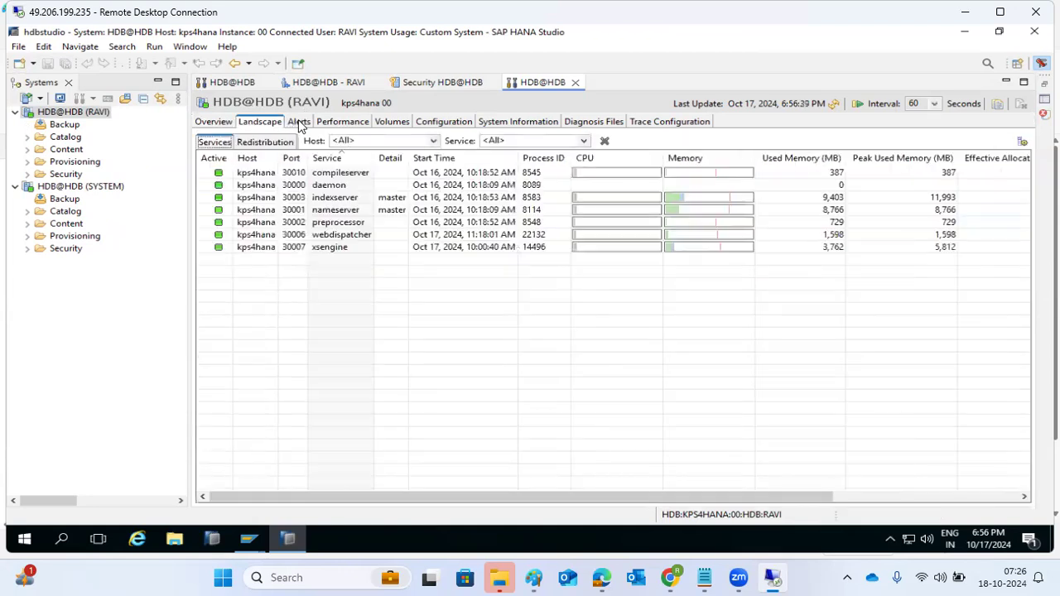
{"action": "left_click", "coordinate": [298, 123]}
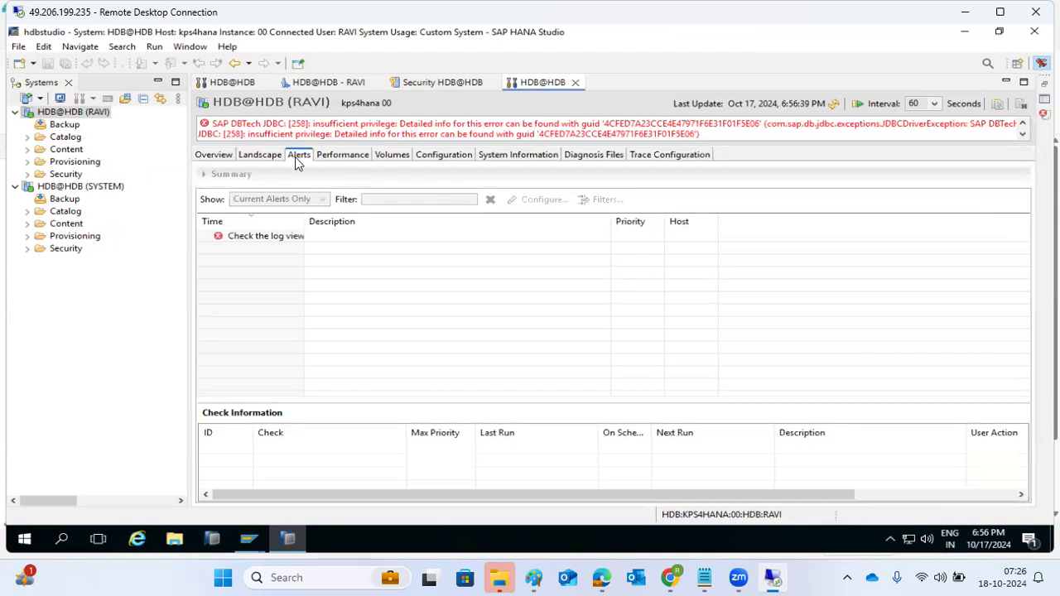
{"action": "left_click", "coordinate": [325, 84]}
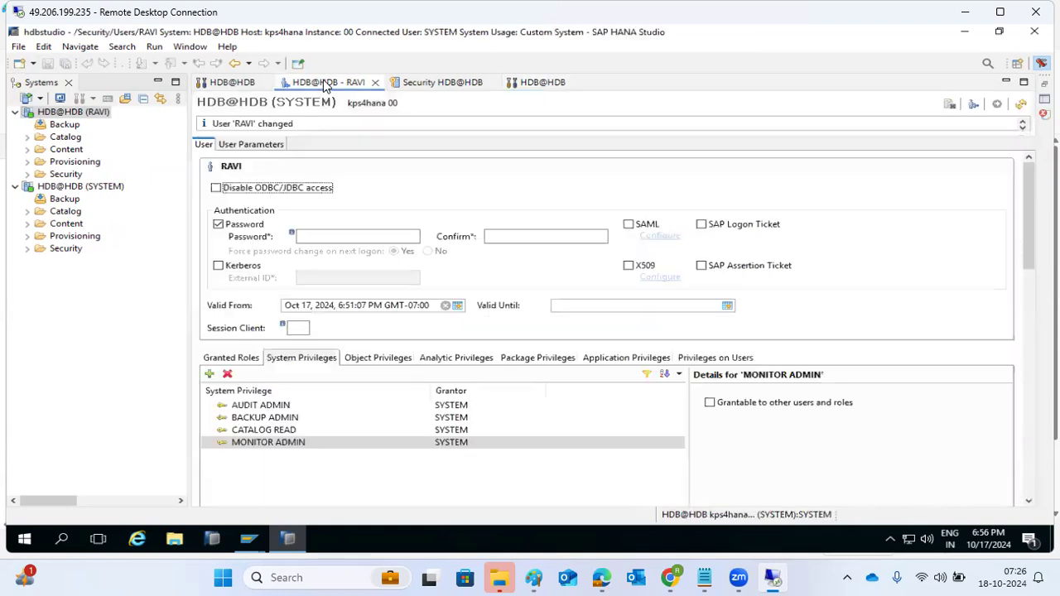
Scroll through the Select System Privileges list, cancel without adding any, and return to the admin console
{"action": "left_click", "coordinate": [210, 373]}
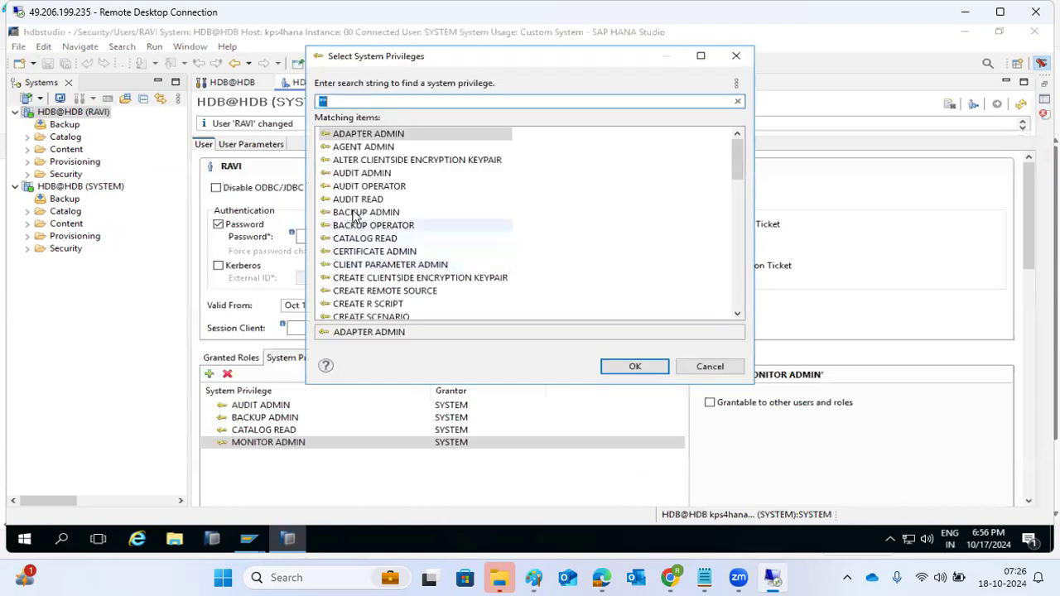
{"action": "scroll", "coordinate": [391, 249], "scroll_direction": "down", "scroll_amount": 4}
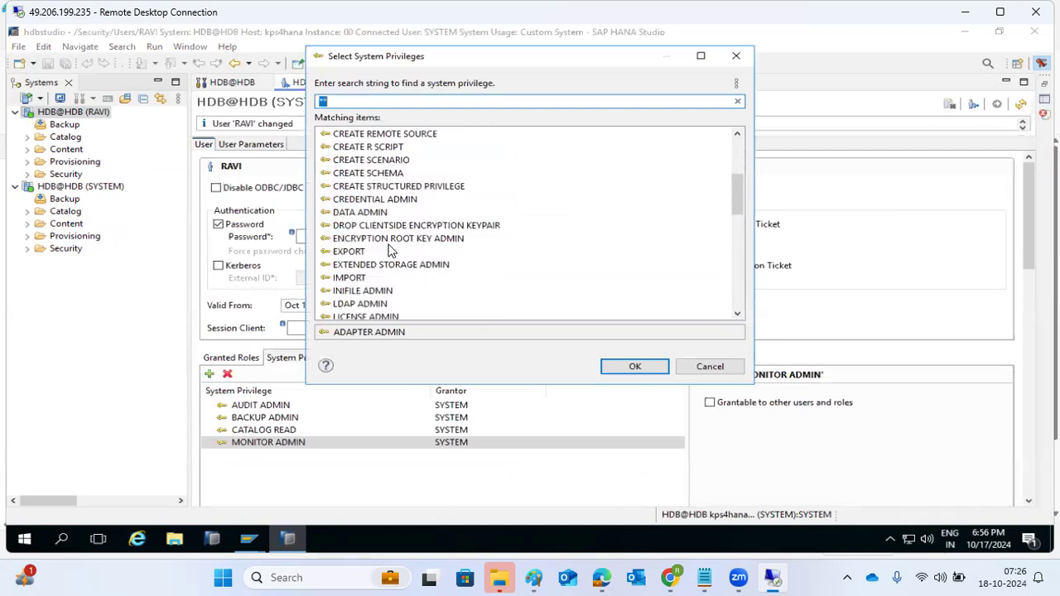
{"action": "scroll", "coordinate": [390, 250], "scroll_direction": "down", "scroll_amount": 10}
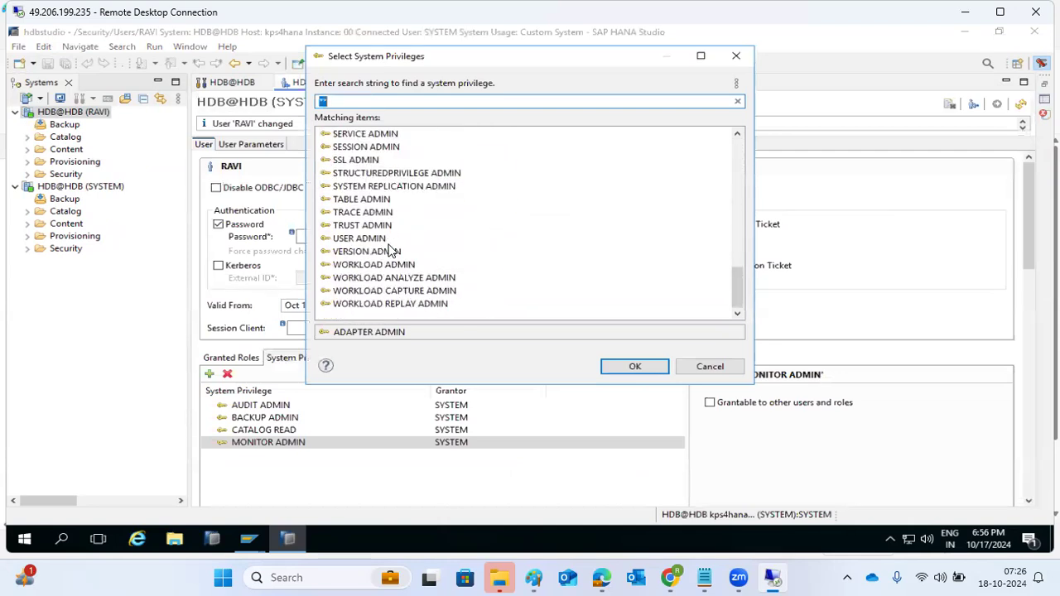
{"action": "scroll", "coordinate": [391, 251], "scroll_direction": "up", "scroll_amount": 8}
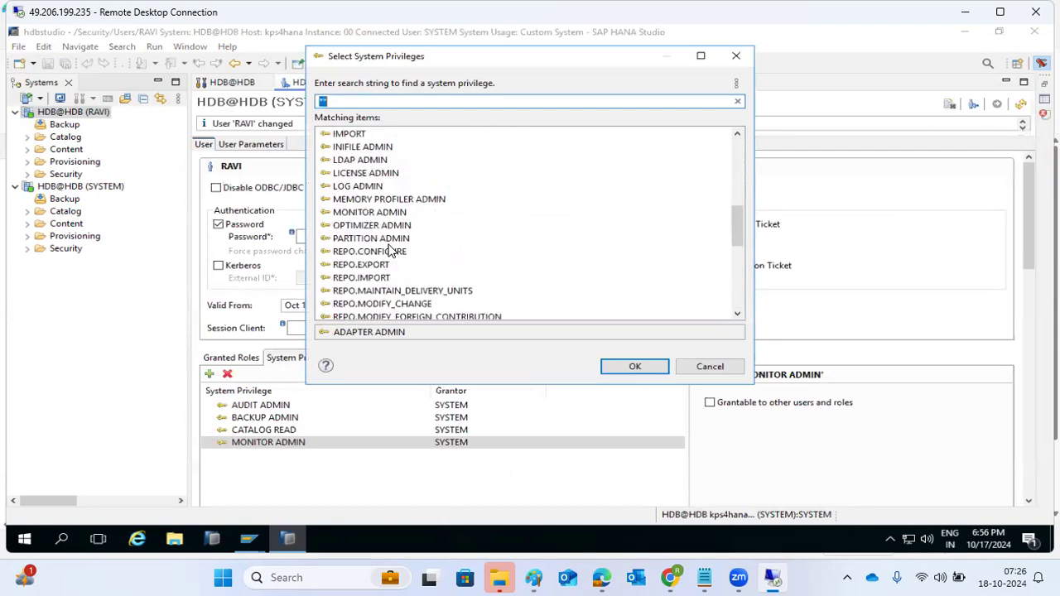
{"action": "scroll", "coordinate": [391, 250], "scroll_direction": "up", "scroll_amount": 5}
{"action": "scroll", "coordinate": [391, 251], "scroll_direction": "up", "scroll_amount": 3}
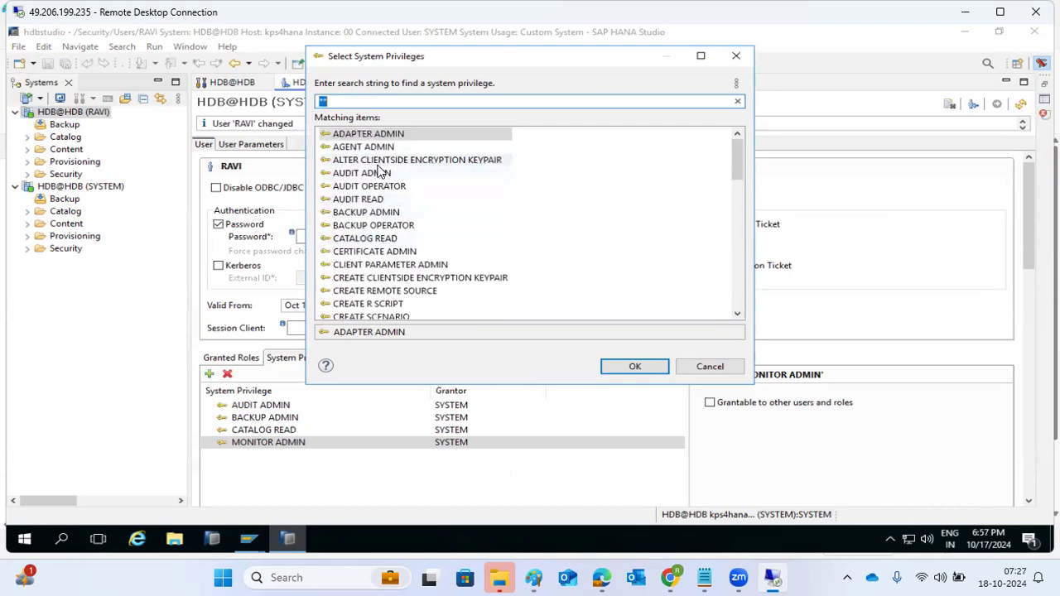
{"action": "left_click", "coordinate": [695, 367]}
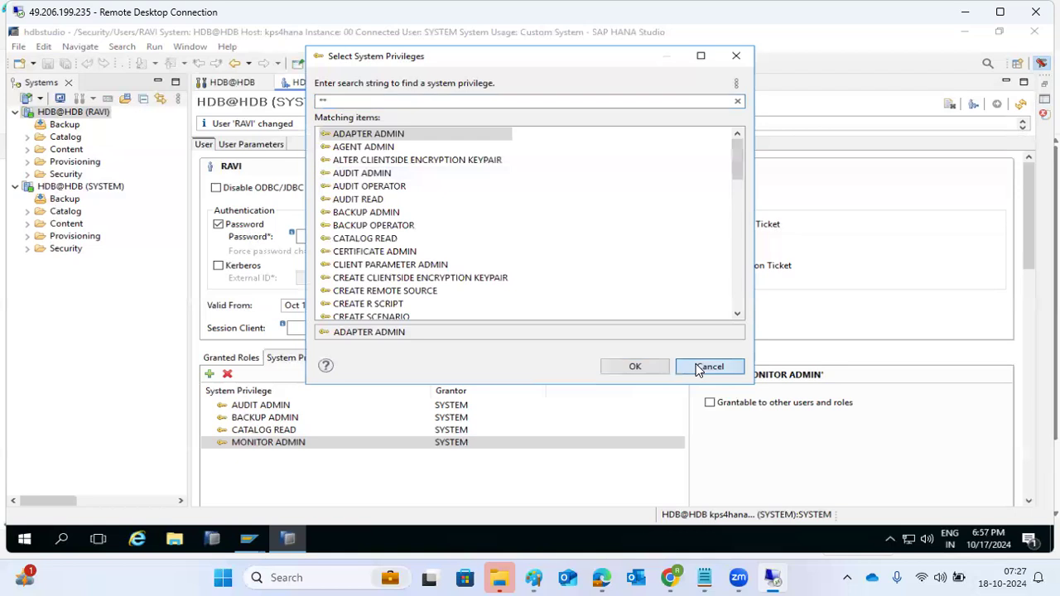
{"action": "left_click", "coordinate": [696, 367]}
{"action": "left_click", "coordinate": [530, 82]}
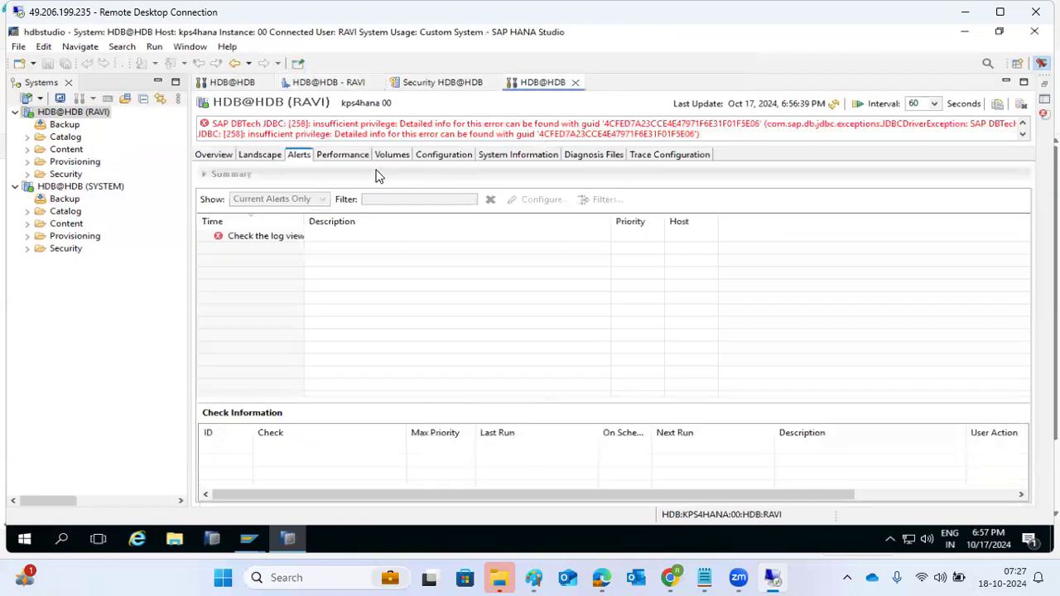
{"action": "left_click_drag", "start_coordinate": [255, 134], "coordinate": [394, 134]}
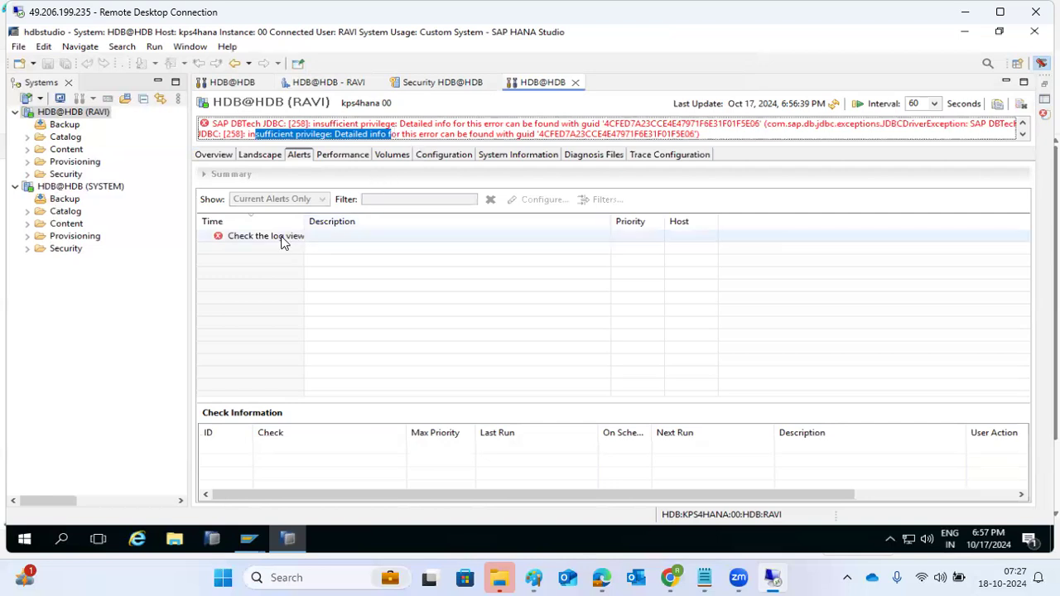
{"action": "mouse_move", "coordinate": [281, 241]}
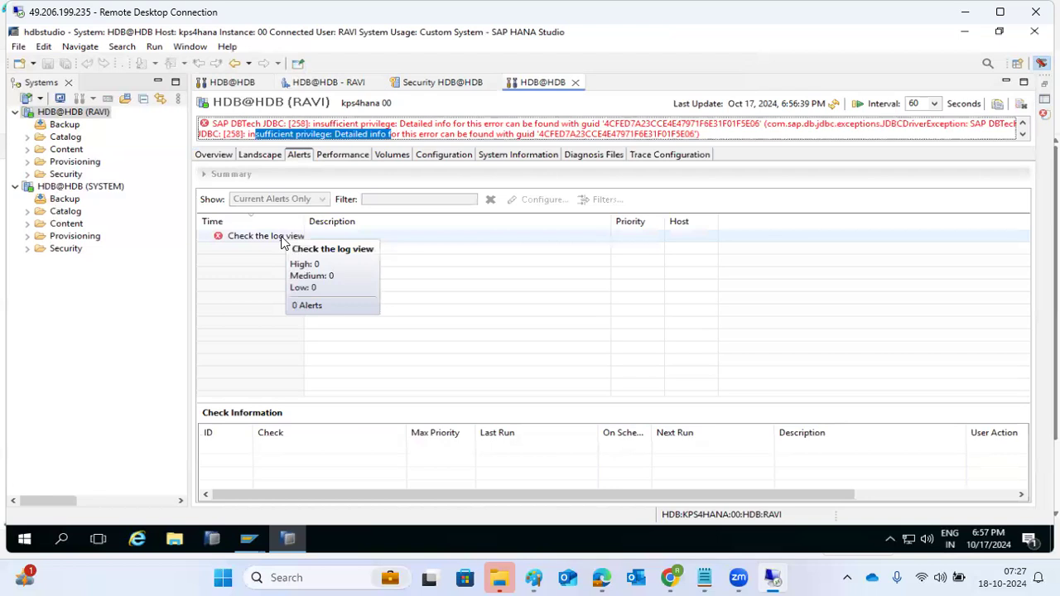
{"action": "left_click", "coordinate": [240, 83]}
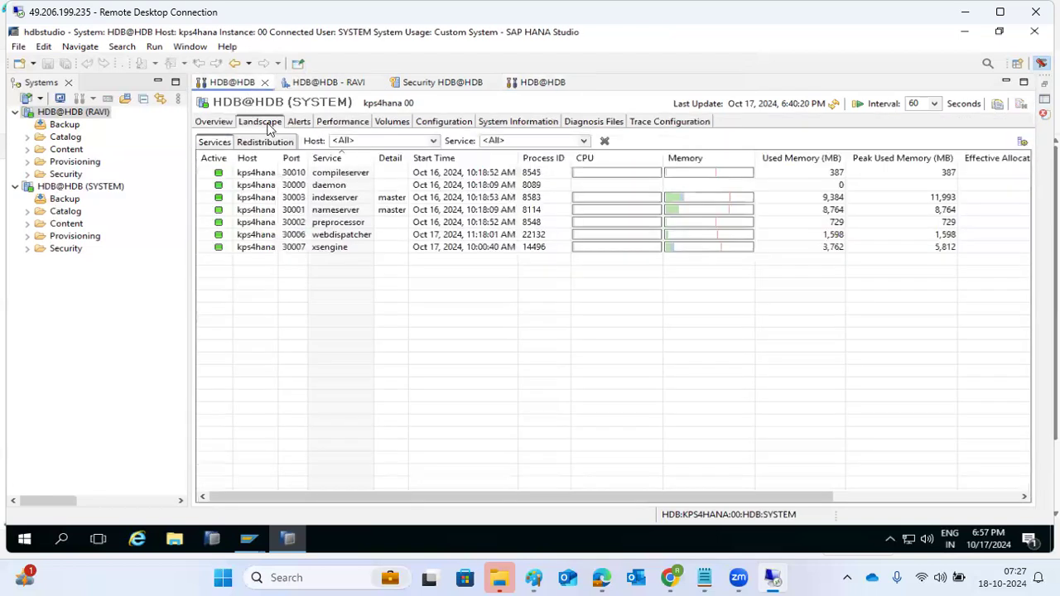
{"action": "left_click", "coordinate": [295, 124]}
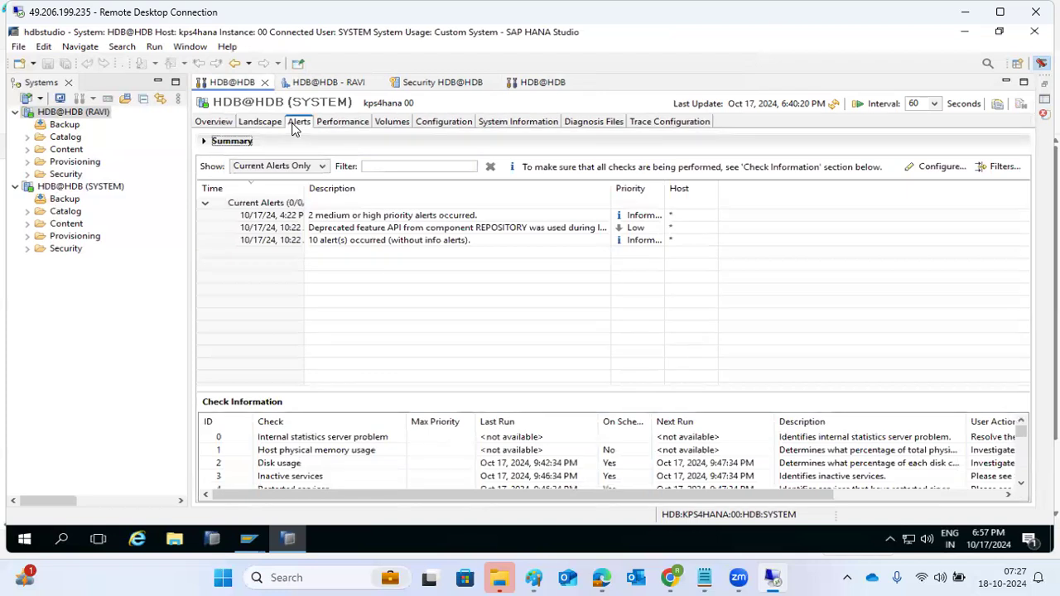
{"action": "left_click", "coordinate": [443, 84]}
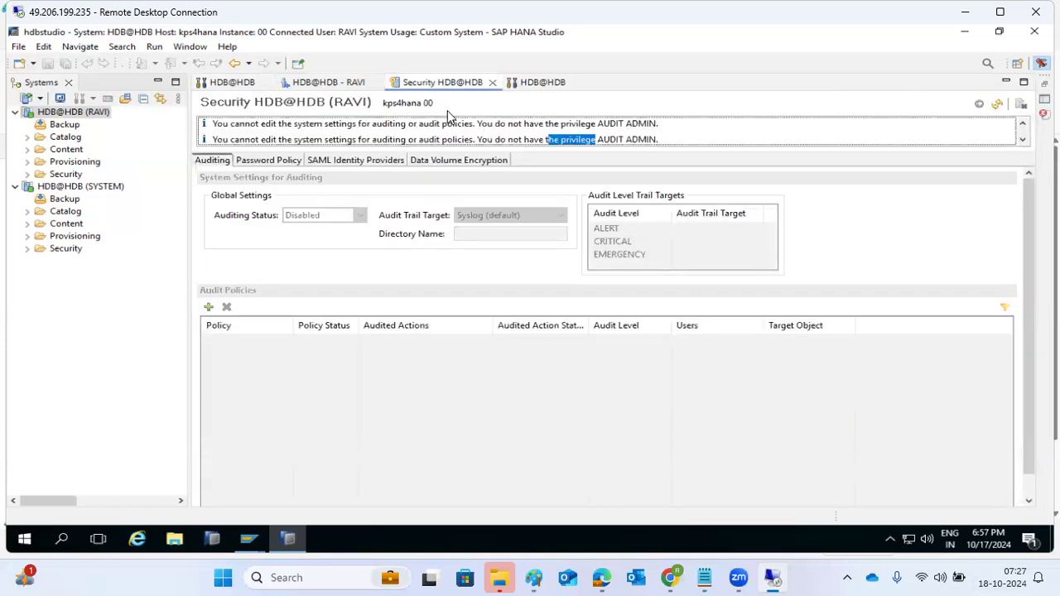
{"action": "left_click", "coordinate": [536, 85]}
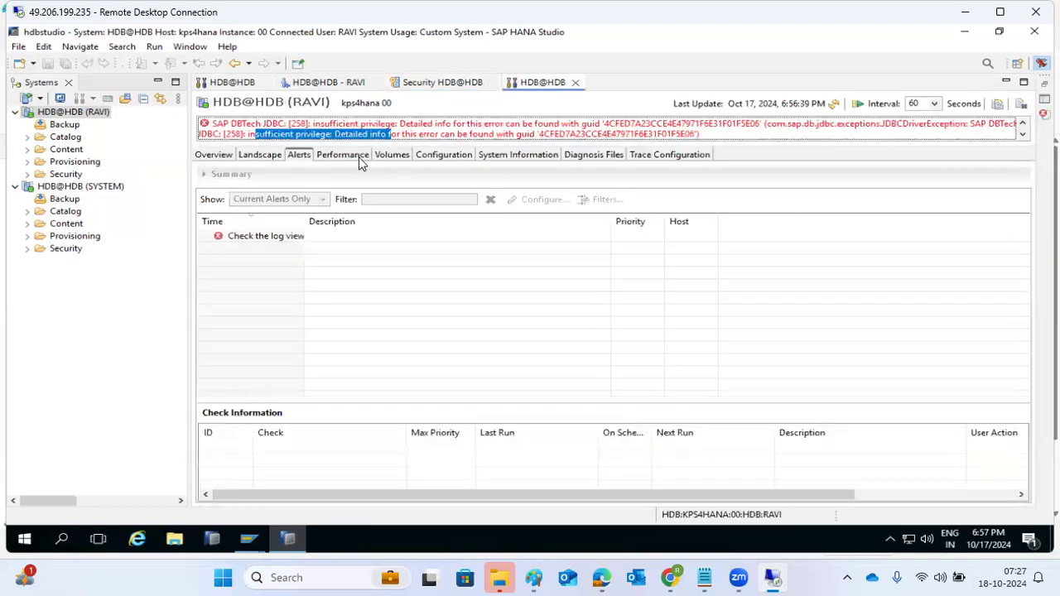
Browse the Threads, Volumes and Configuration tabs of RAVI's administration console
{"action": "left_click", "coordinate": [358, 155]}
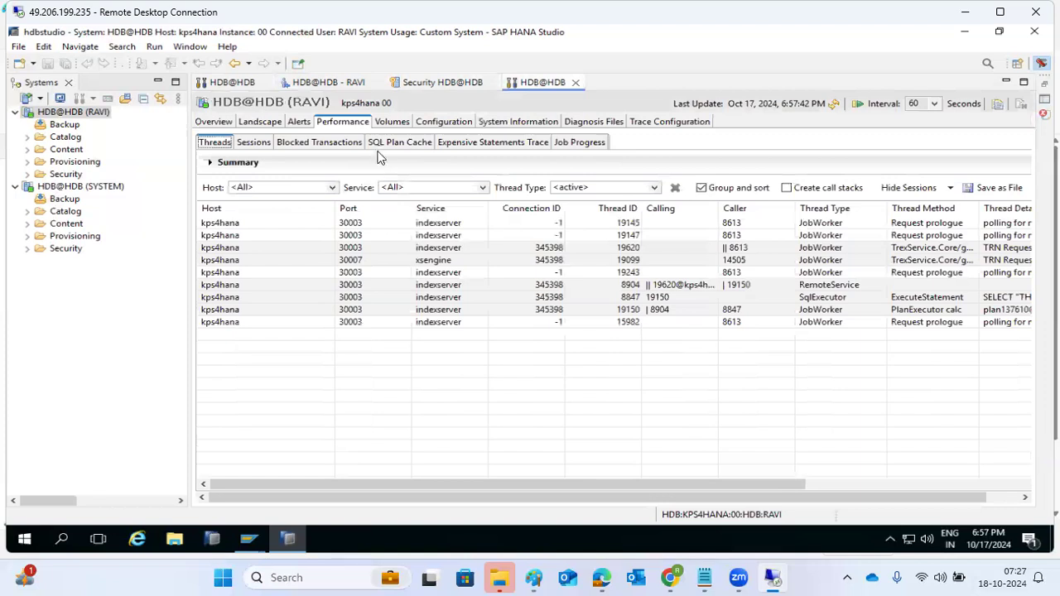
{"action": "left_click", "coordinate": [385, 124]}
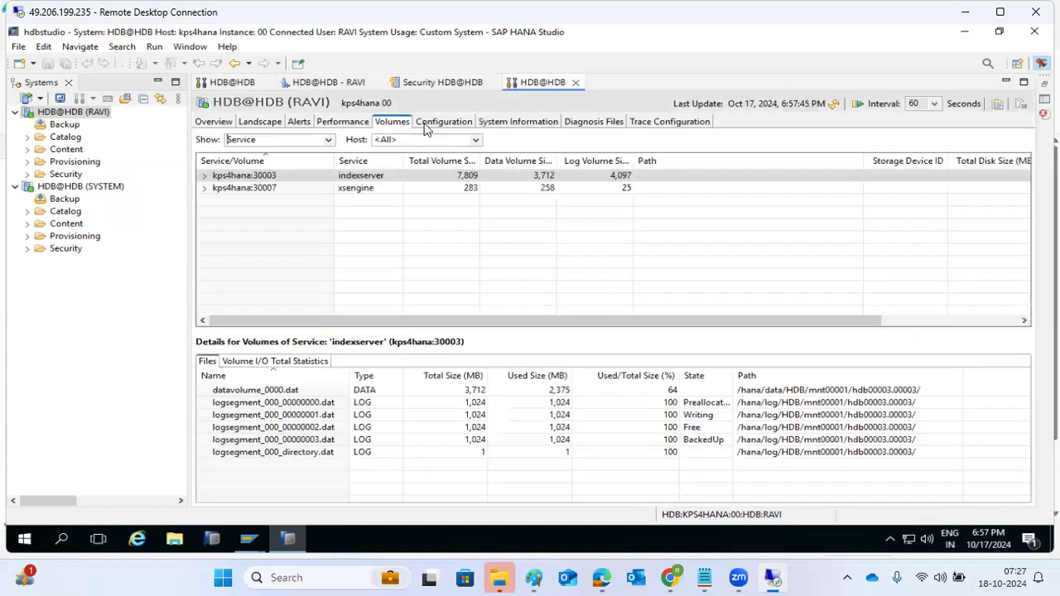
{"action": "left_click", "coordinate": [451, 123]}
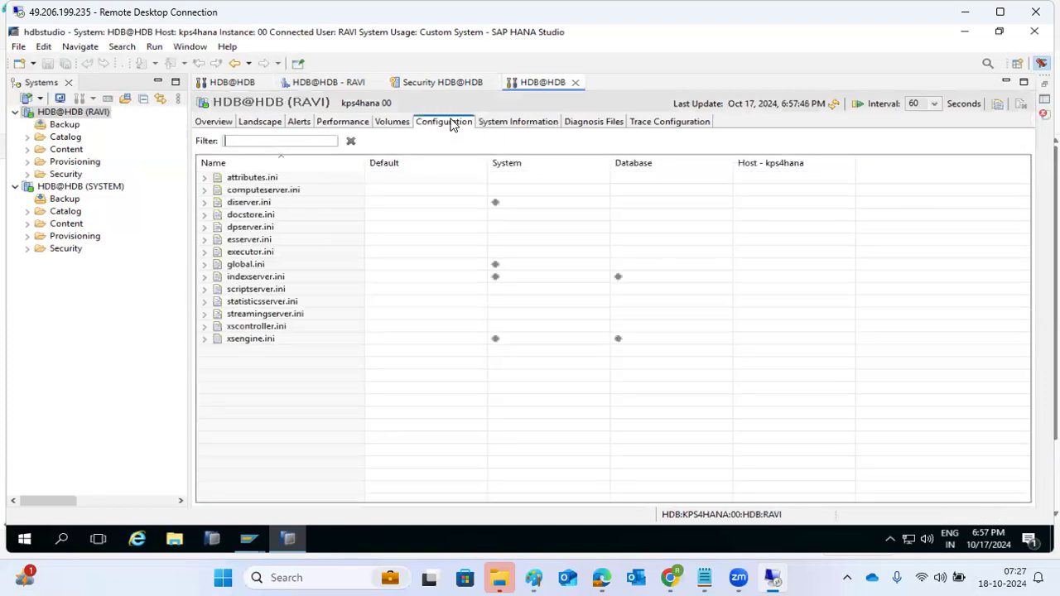
{"action": "left_click", "coordinate": [383, 124]}
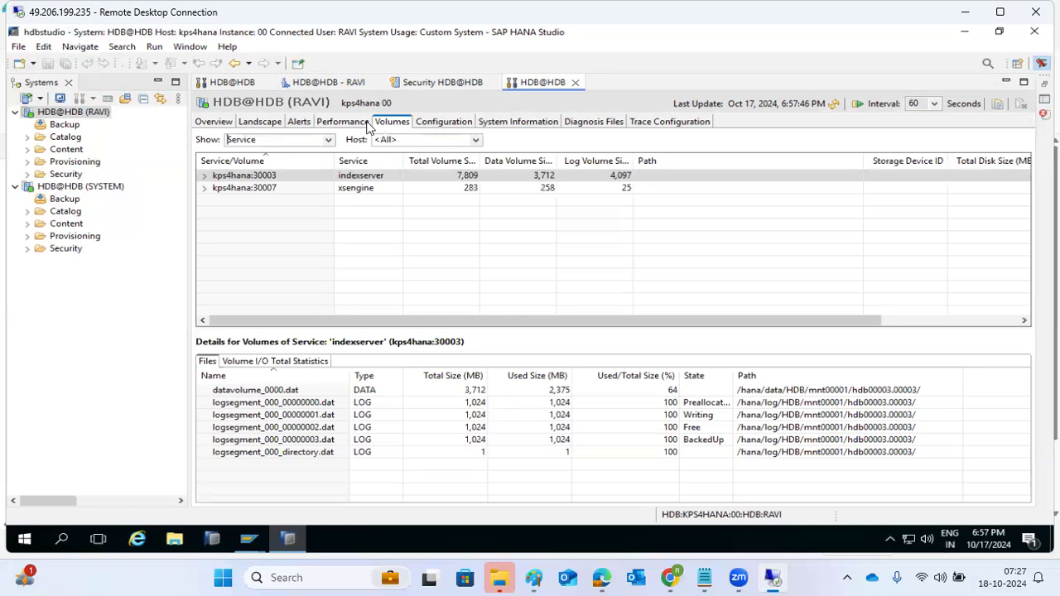
{"action": "left_click", "coordinate": [352, 124]}
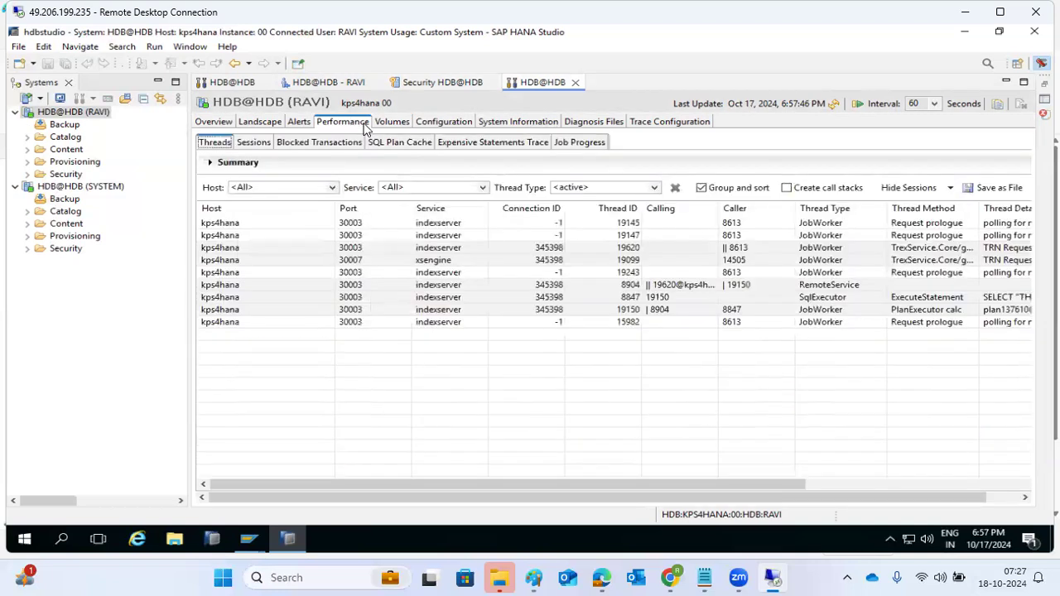
Close the Security HDB@HDB editor tab and return to the Performance threads list
{"action": "left_click", "coordinate": [327, 82]}
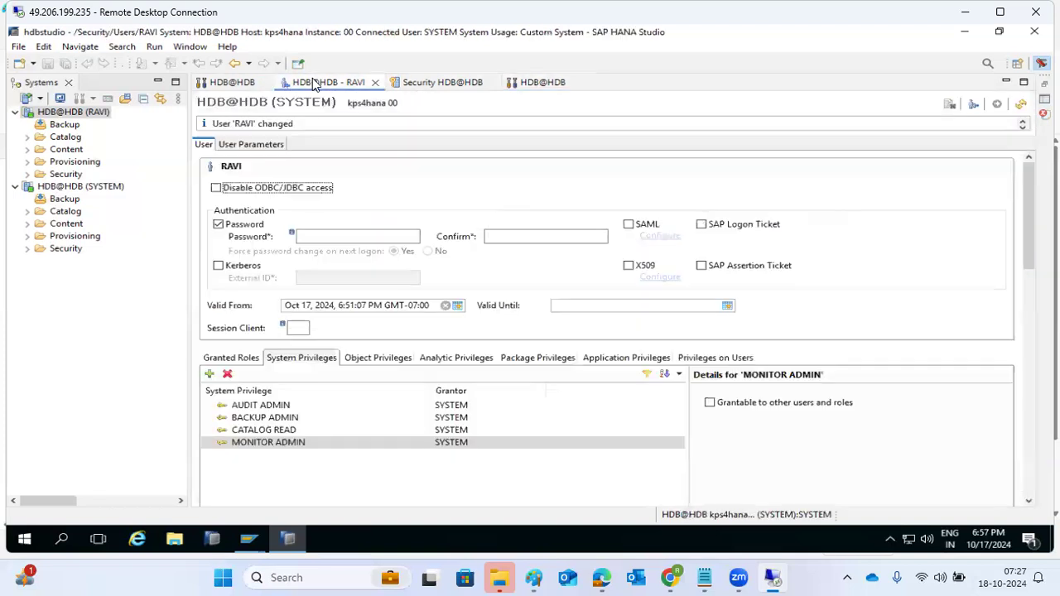
{"action": "left_click", "coordinate": [413, 82]}
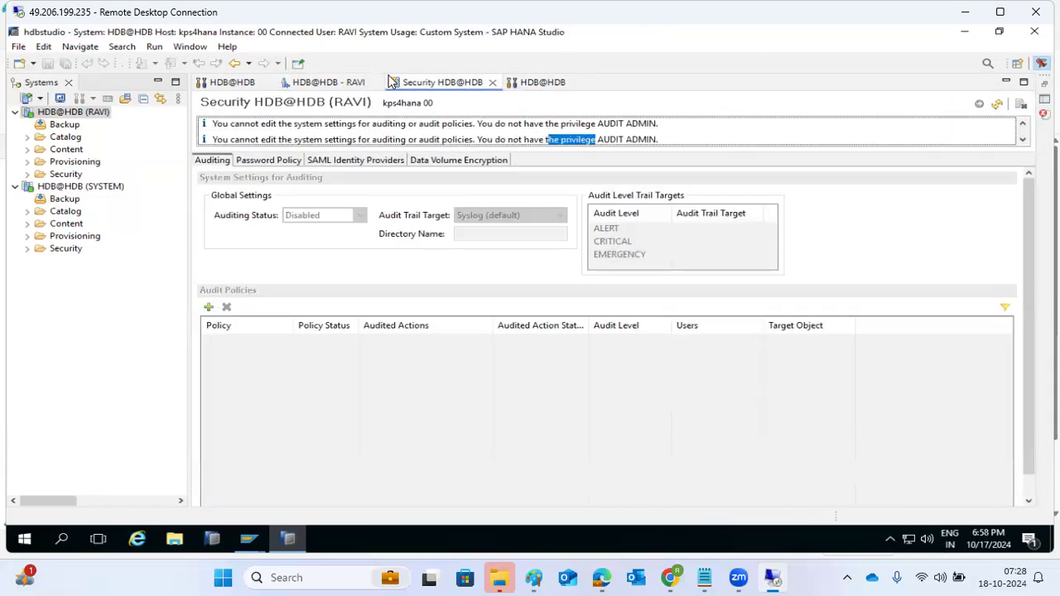
{"action": "left_click", "coordinate": [490, 82]}
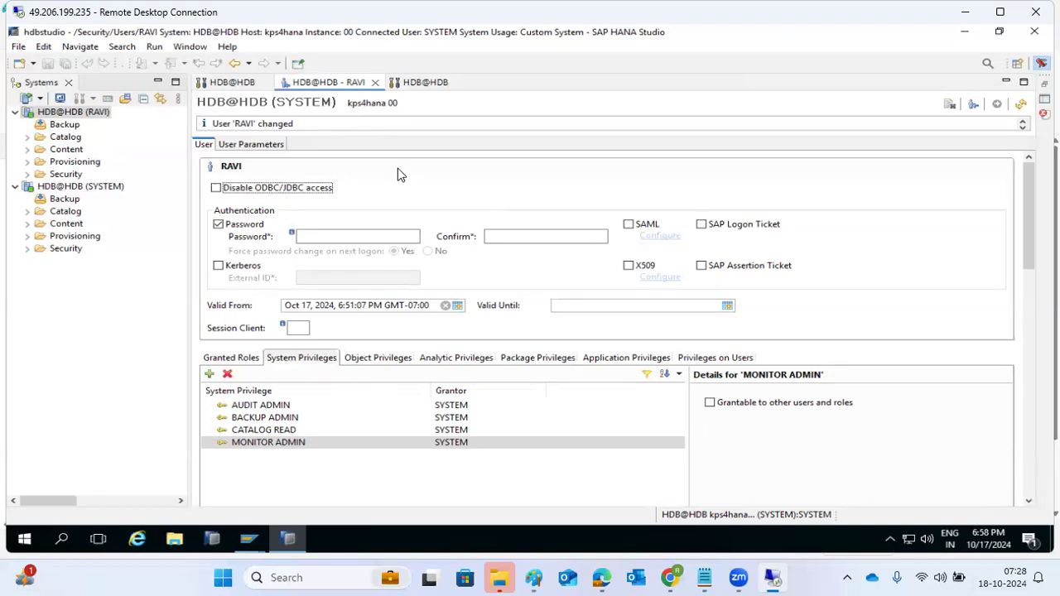
{"action": "left_click", "coordinate": [419, 83]}
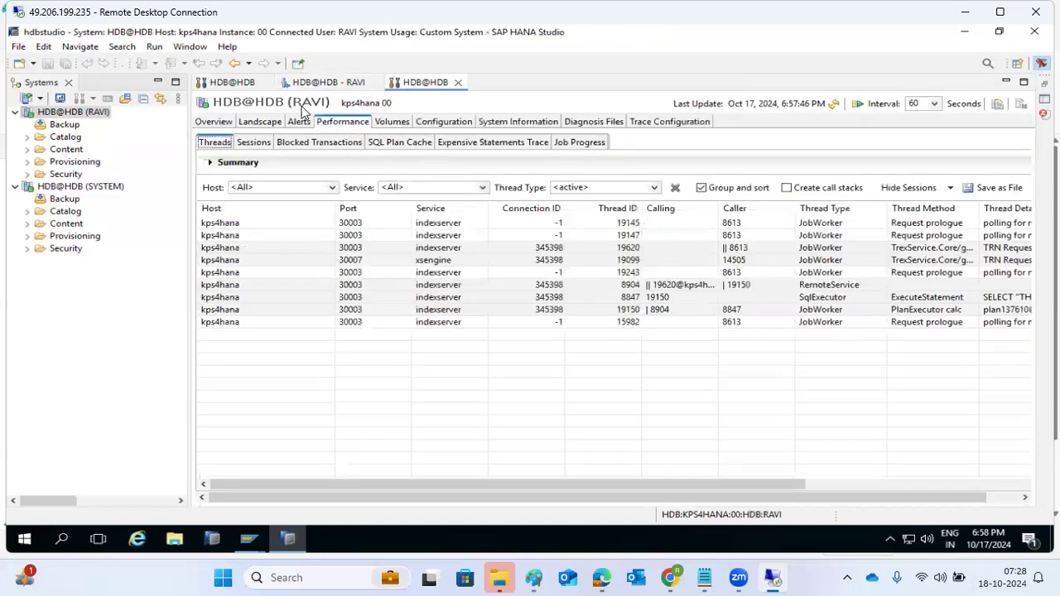
Expand Catalog > SYS > Tables, try a data preview of AGENTS_, and close the insufficient-privilege error
{"action": "left_click", "coordinate": [29, 137]}
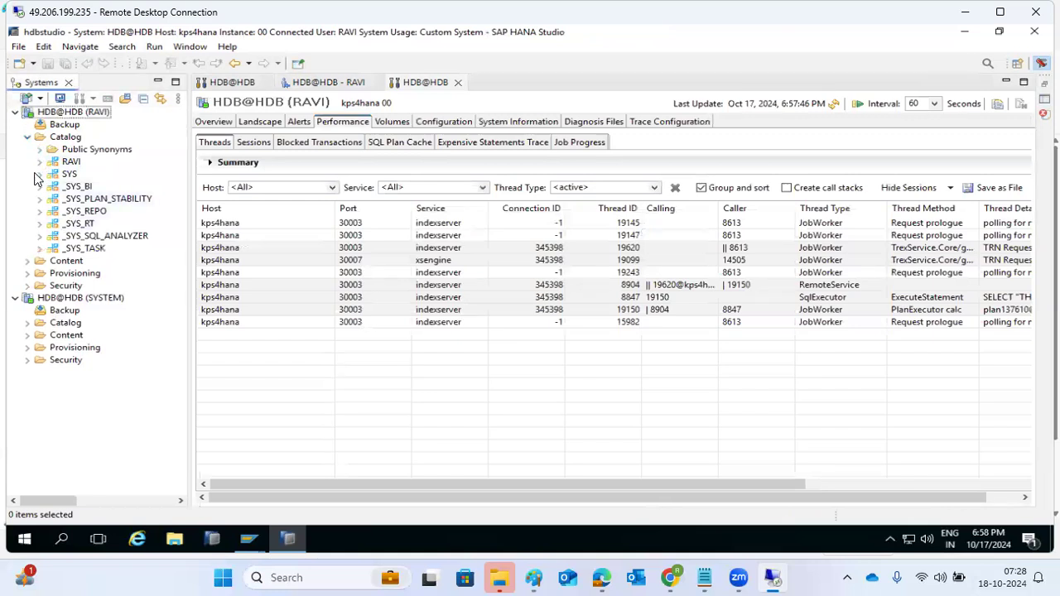
{"action": "left_click", "coordinate": [40, 173]}
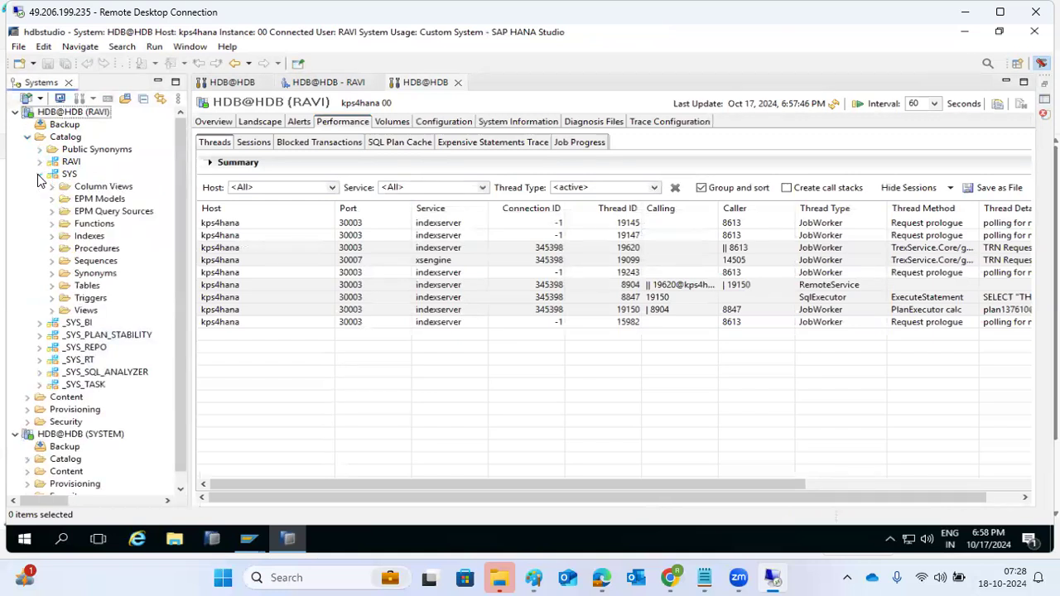
{"action": "left_click", "coordinate": [52, 286]}
{"action": "right_click", "coordinate": [101, 261]}
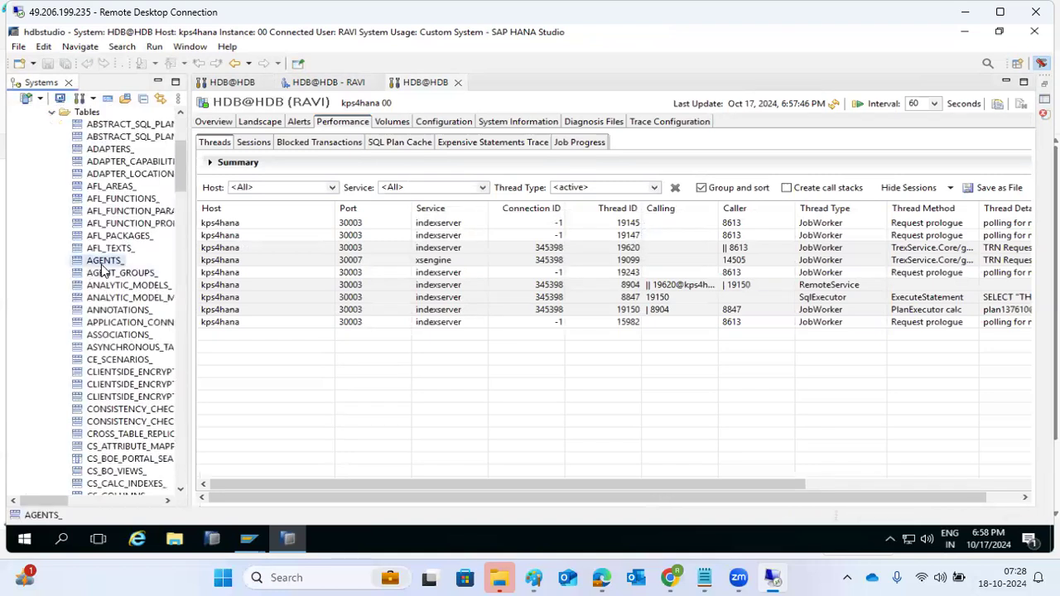
{"action": "left_click", "coordinate": [143, 309]}
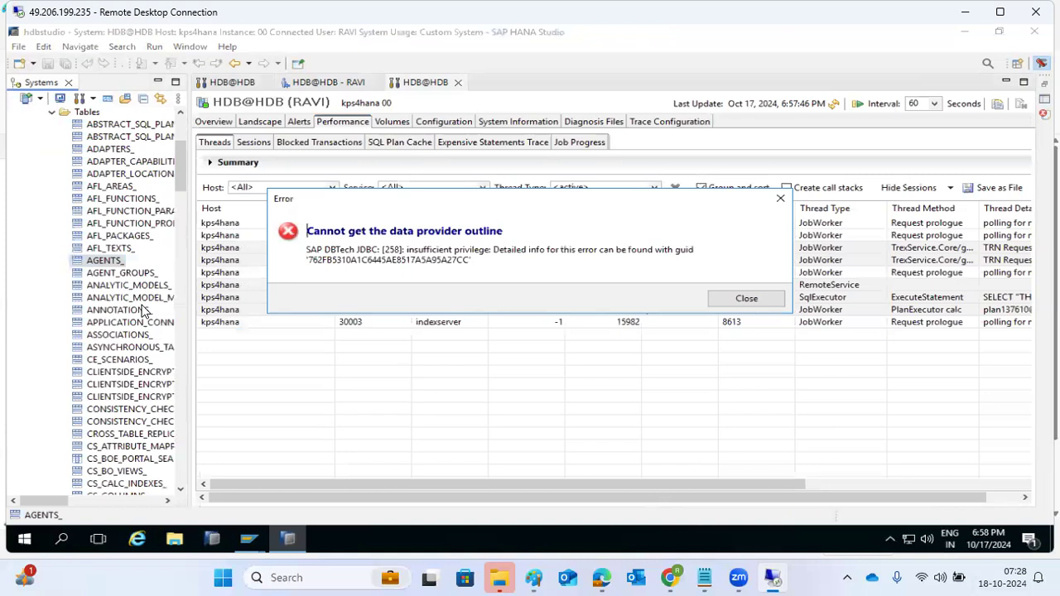
{"action": "left_click_drag", "start_coordinate": [437, 252], "coordinate": [732, 252]}
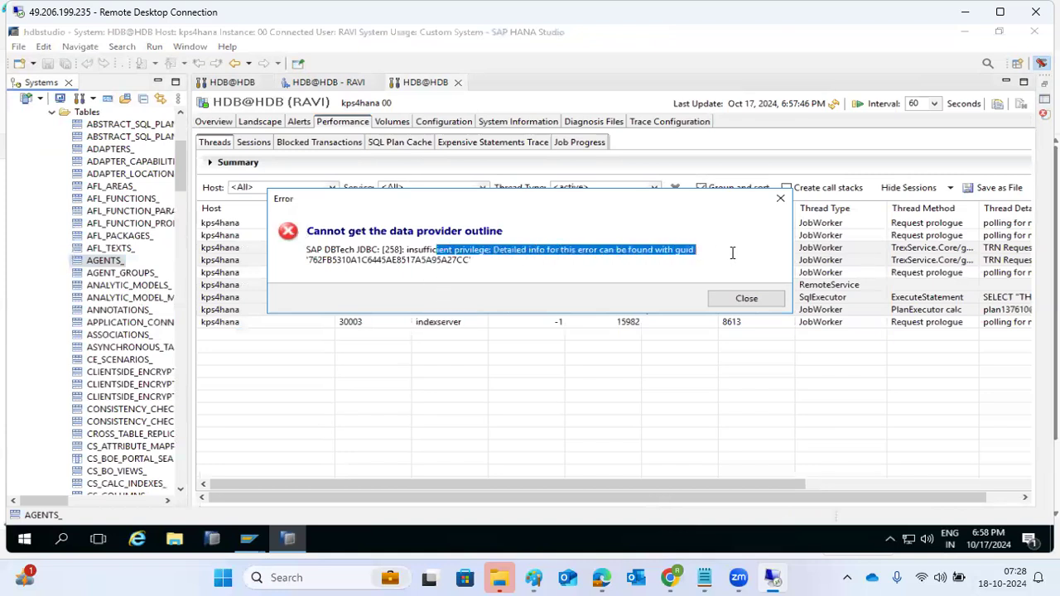
{"action": "left_click", "coordinate": [743, 300]}
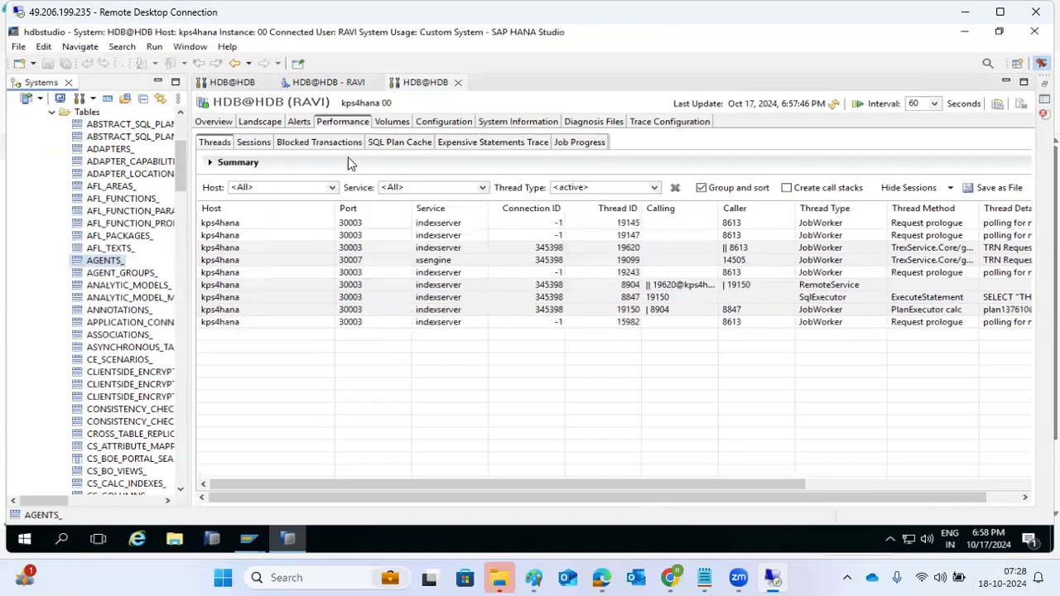
{"action": "left_click", "coordinate": [391, 122]}
In user RAVI's object privileges, add the ZTRAININGHANA (SYSTEM) table found by searching 'ZTRA'
{"action": "left_click", "coordinate": [440, 124]}
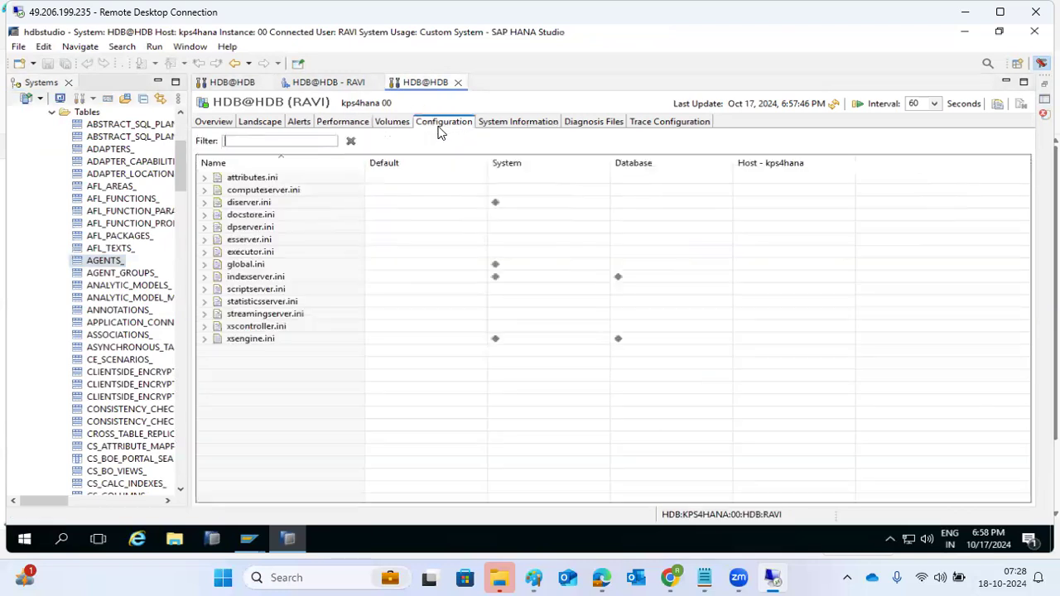
{"action": "left_click", "coordinate": [323, 83]}
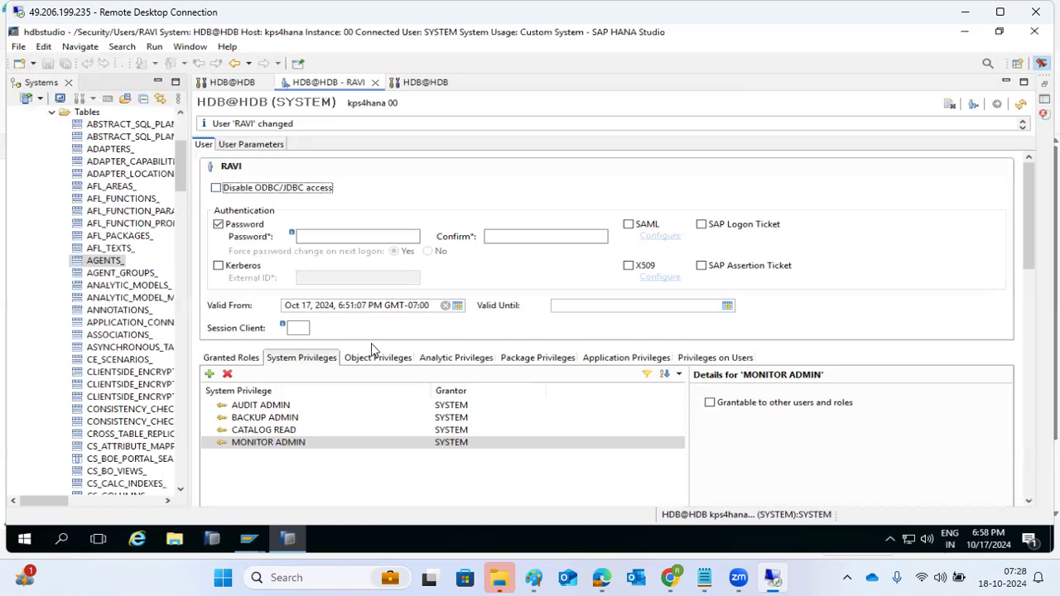
{"action": "left_click", "coordinate": [375, 356]}
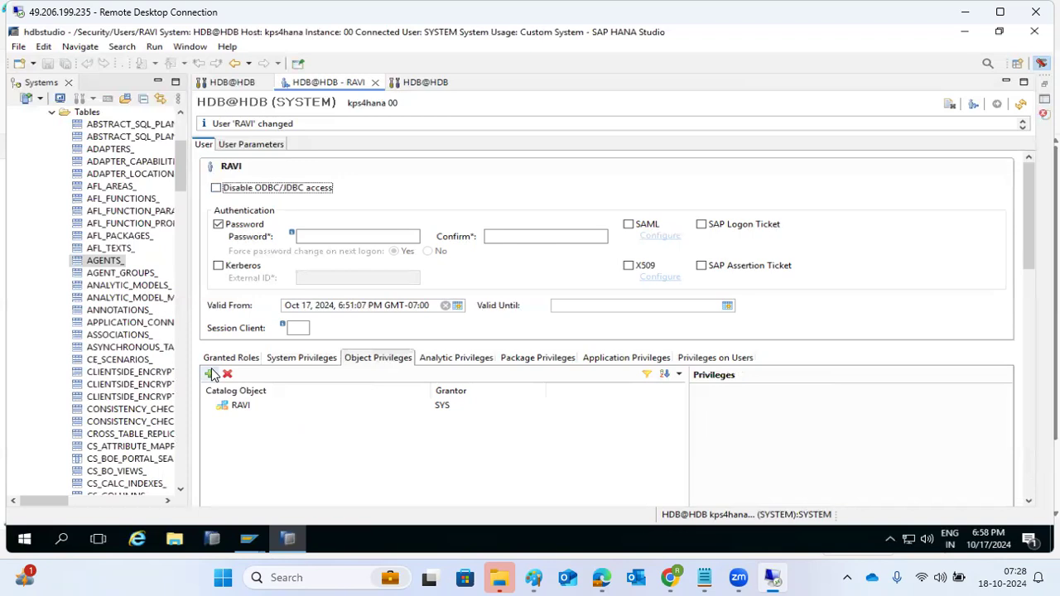
{"action": "left_click", "coordinate": [209, 373]}
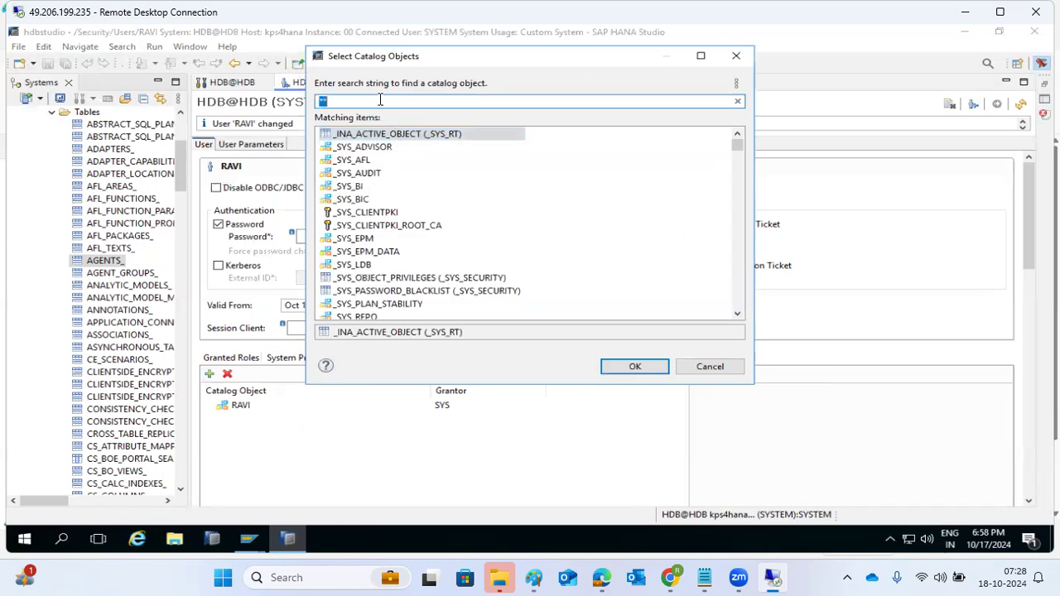
{"action": "type", "text": "ZTRA"}
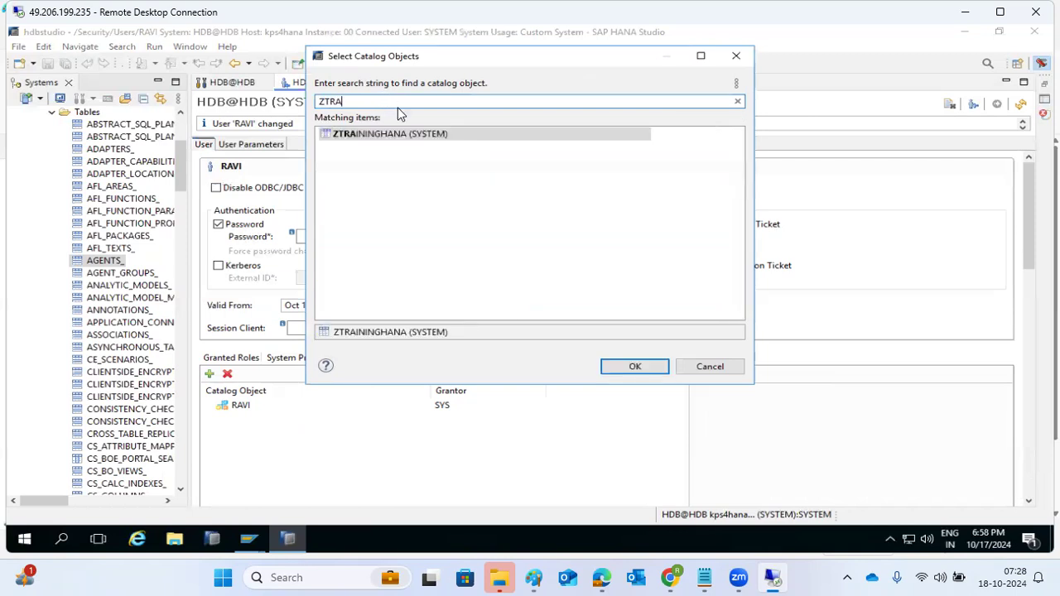
{"action": "left_click", "coordinate": [391, 138]}
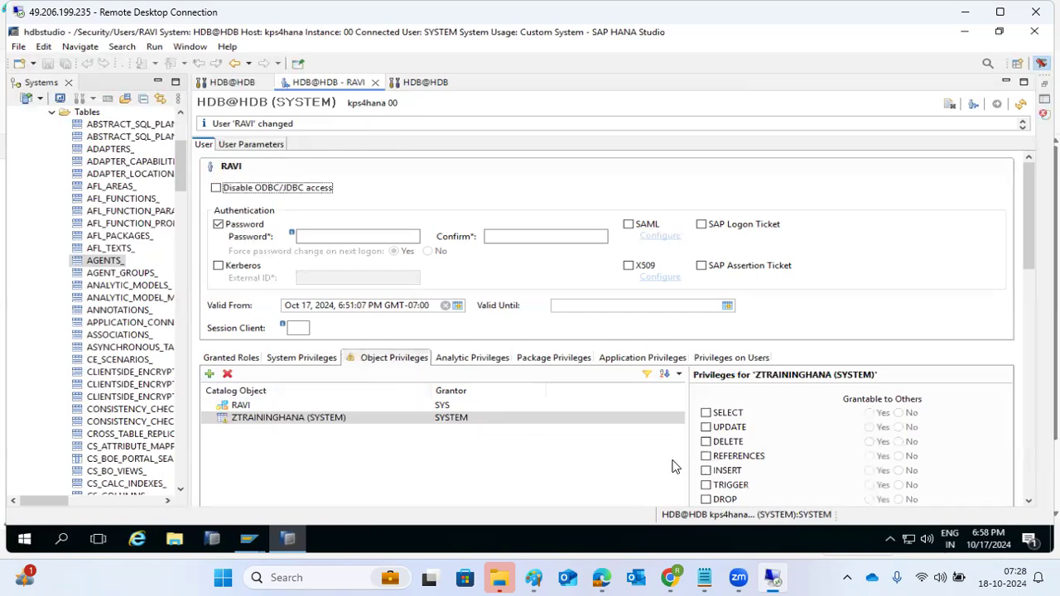
Grant SELECT and INSERT on ZTRAININGHANA, both grantable to others, and deploy RAVI's changes
{"action": "left_click", "coordinate": [705, 412]}
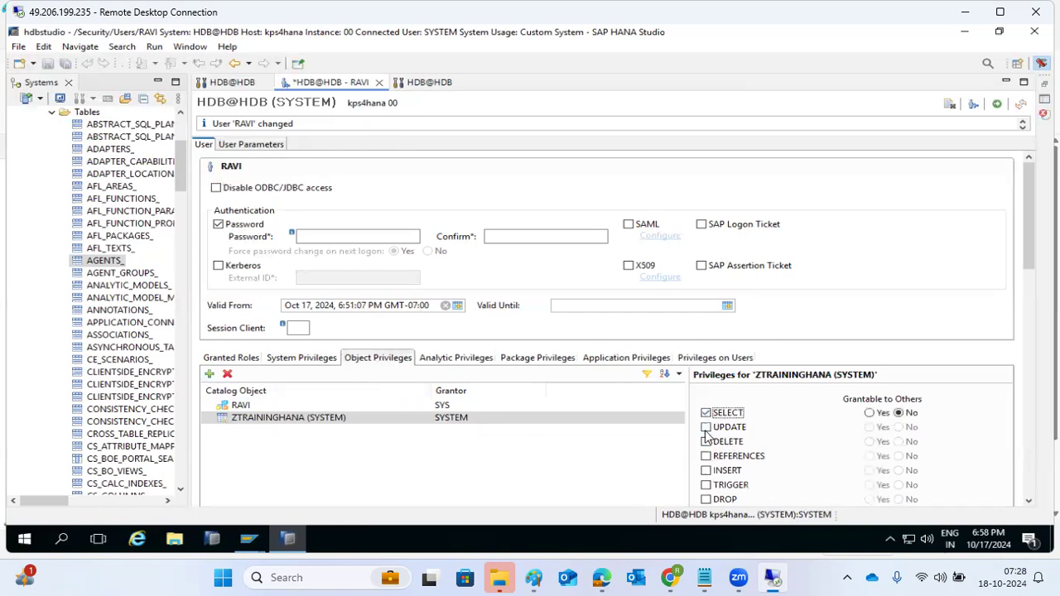
{"action": "left_click", "coordinate": [705, 470]}
{"action": "left_click", "coordinate": [869, 471]}
{"action": "left_click", "coordinate": [869, 413]}
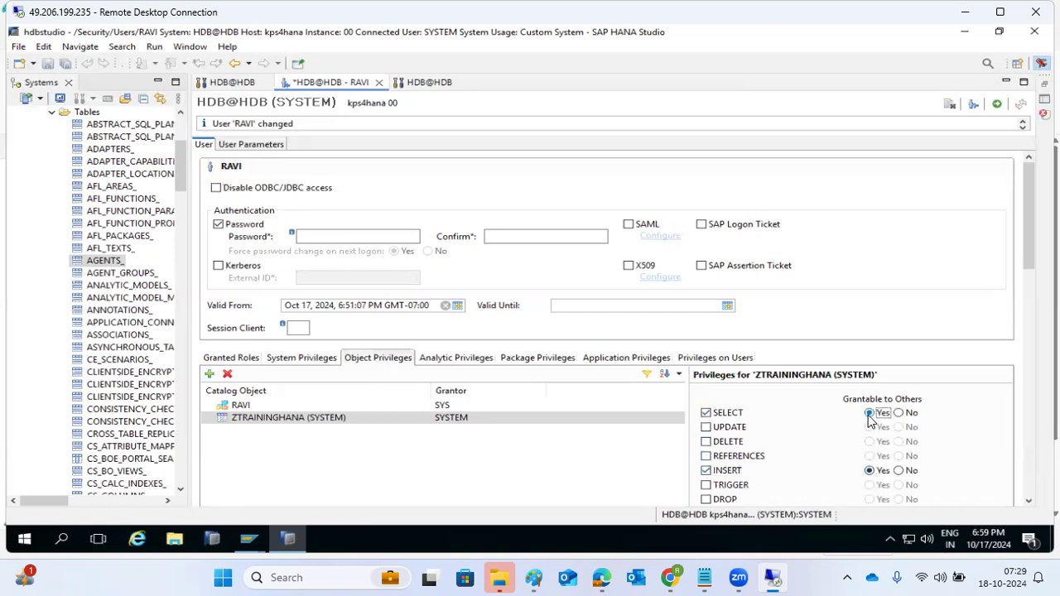
{"action": "left_click", "coordinate": [997, 103]}
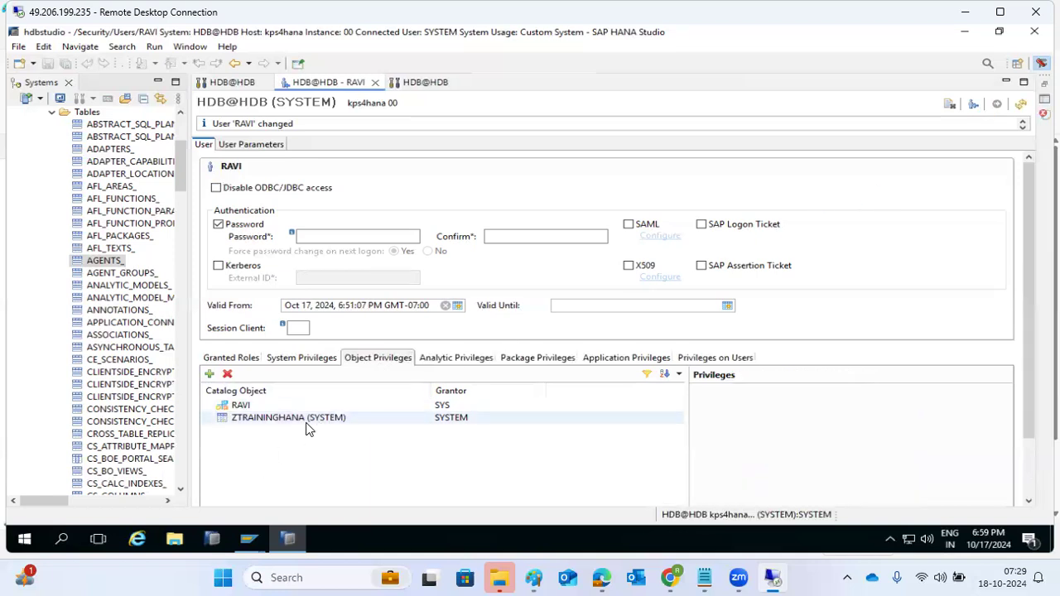
Return to the RAVI connection's console, collapse the SYS schema, and open the Catalog context menu
{"action": "left_click", "coordinate": [423, 83]}
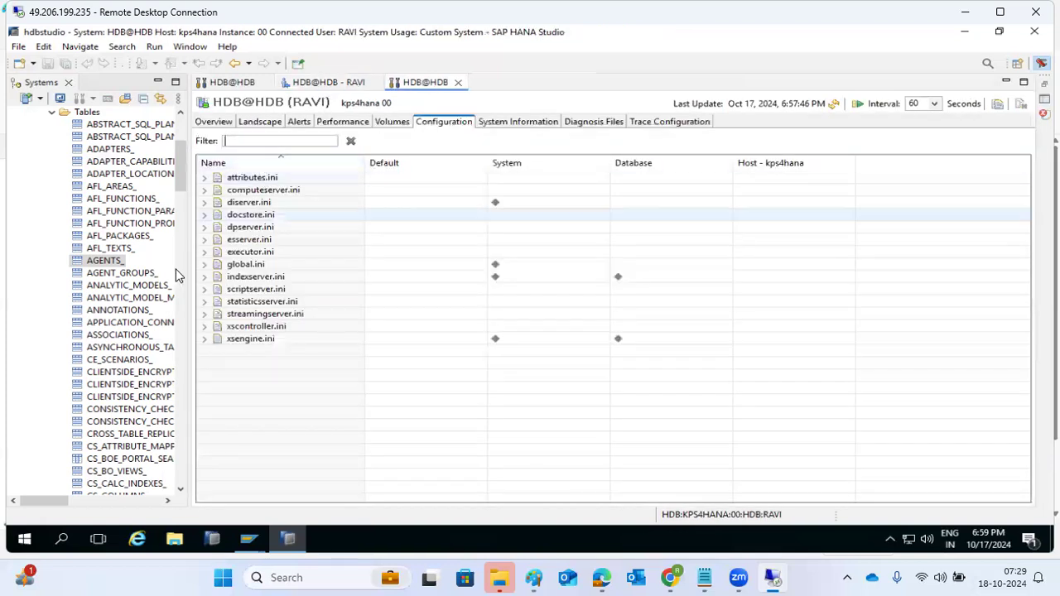
{"action": "scroll", "coordinate": [66, 207], "scroll_direction": "up", "scroll_amount": 3}
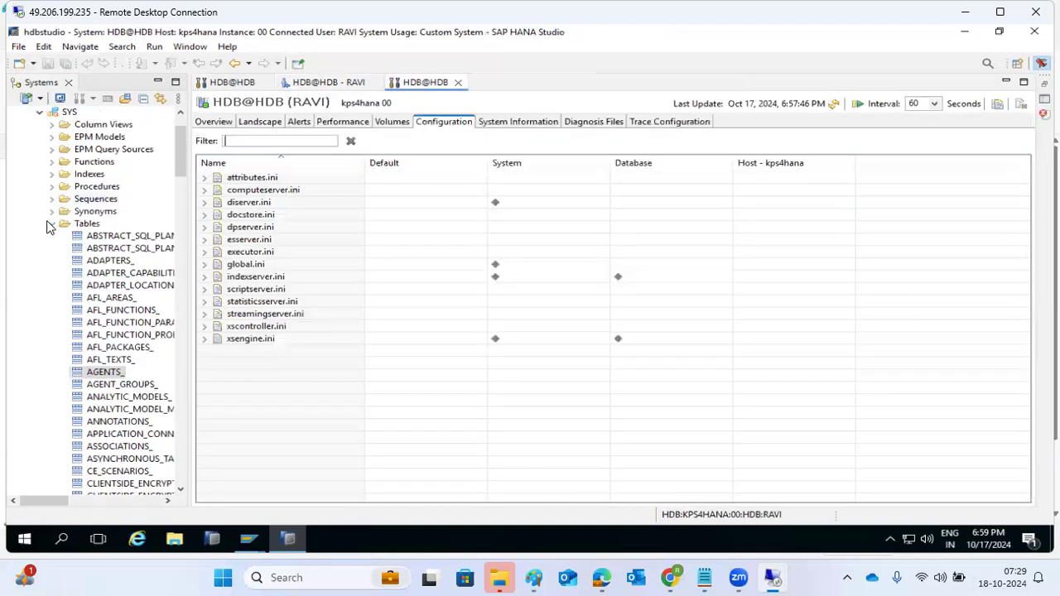
{"action": "left_click", "coordinate": [50, 224]}
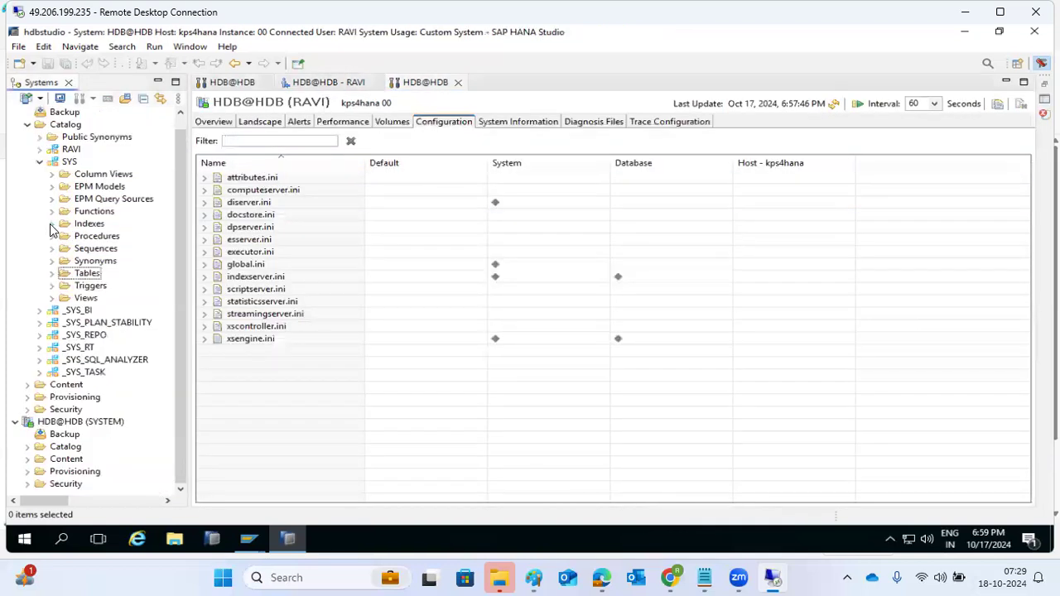
{"action": "left_click", "coordinate": [40, 163]}
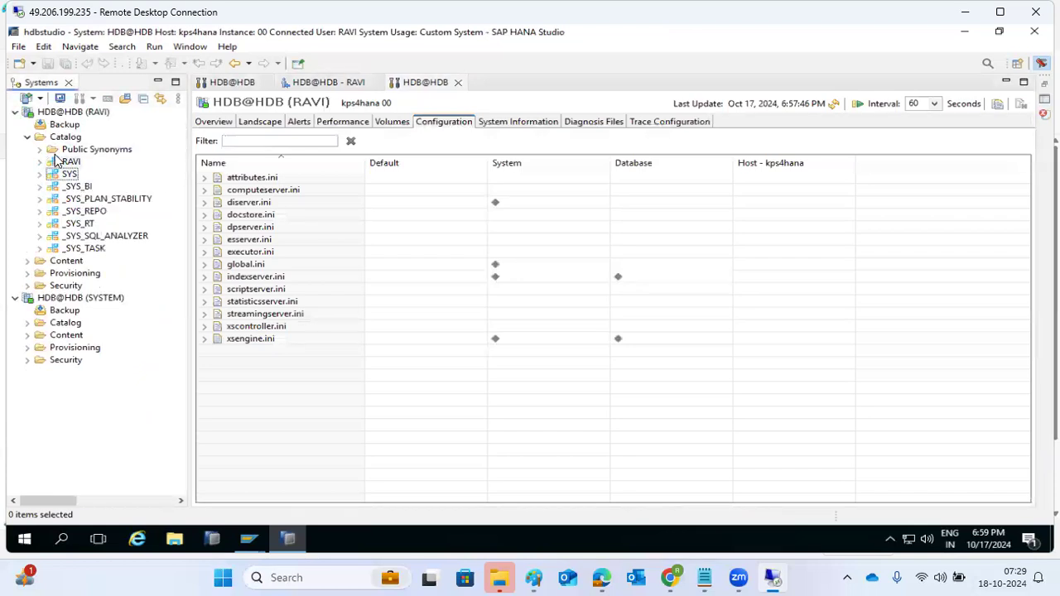
{"action": "right_click", "coordinate": [61, 137]}
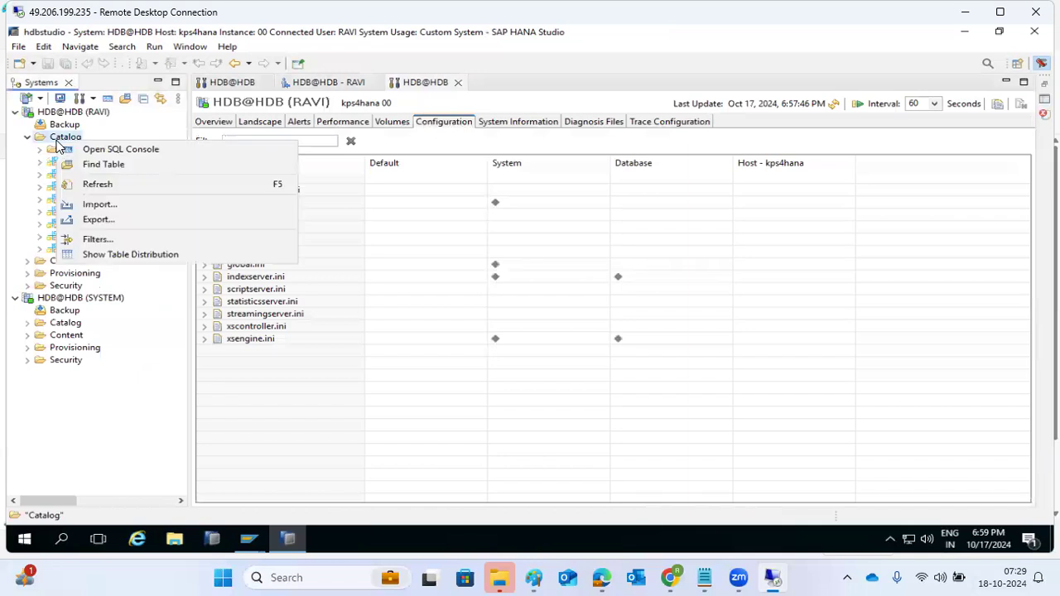
Use Find Table with 'ZTRA' and open ZTRAININGHANA (SYSTEM) to show its NAME, PHNO, EMAIL-ID columns
{"action": "left_click", "coordinate": [88, 165]}
{"action": "type", "text": "ZTRA"}
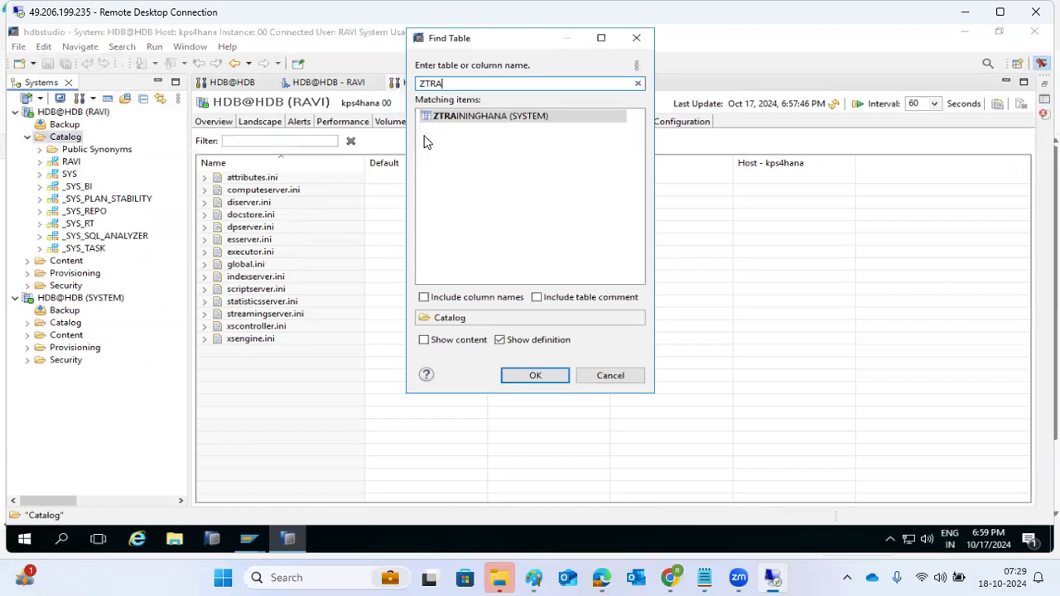
{"action": "double_click", "coordinate": [501, 116]}
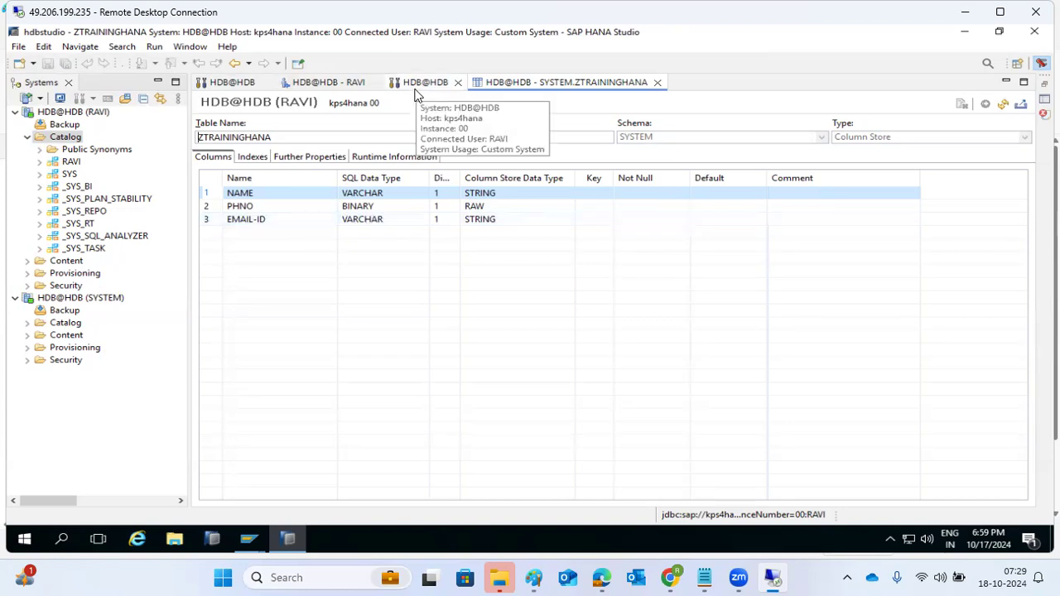
Switch back to the HDB@HDB - RAVI editor, where object privileges list ZTRAININGHANA with grantor SYSTEM
{"action": "left_click", "coordinate": [350, 86]}
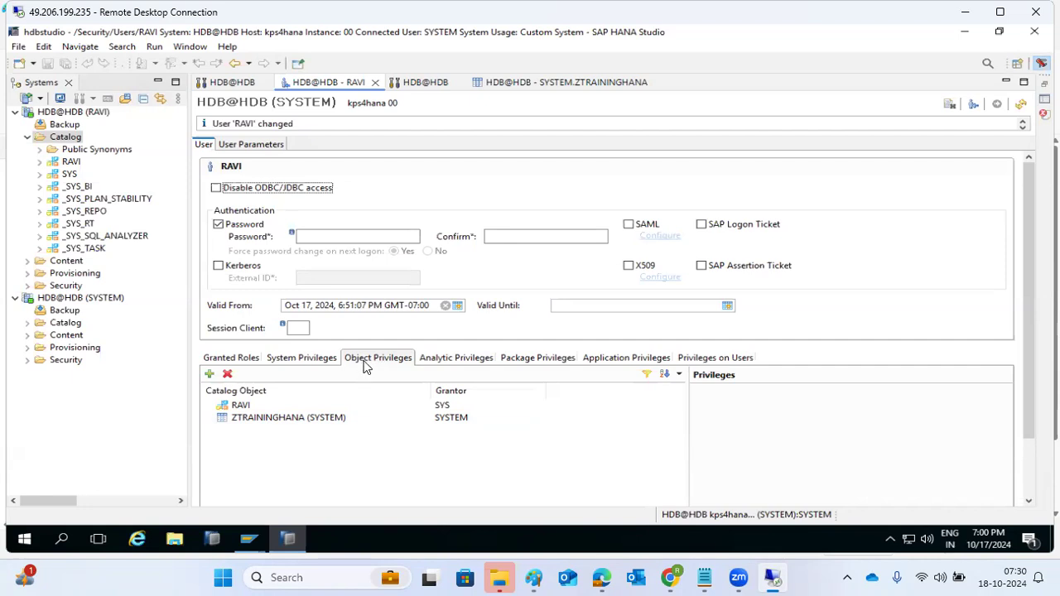
Check RAVI's empty analytic privileges, then expand Content under both the RAVI and SYSTEM connections
{"action": "left_click", "coordinate": [444, 363]}
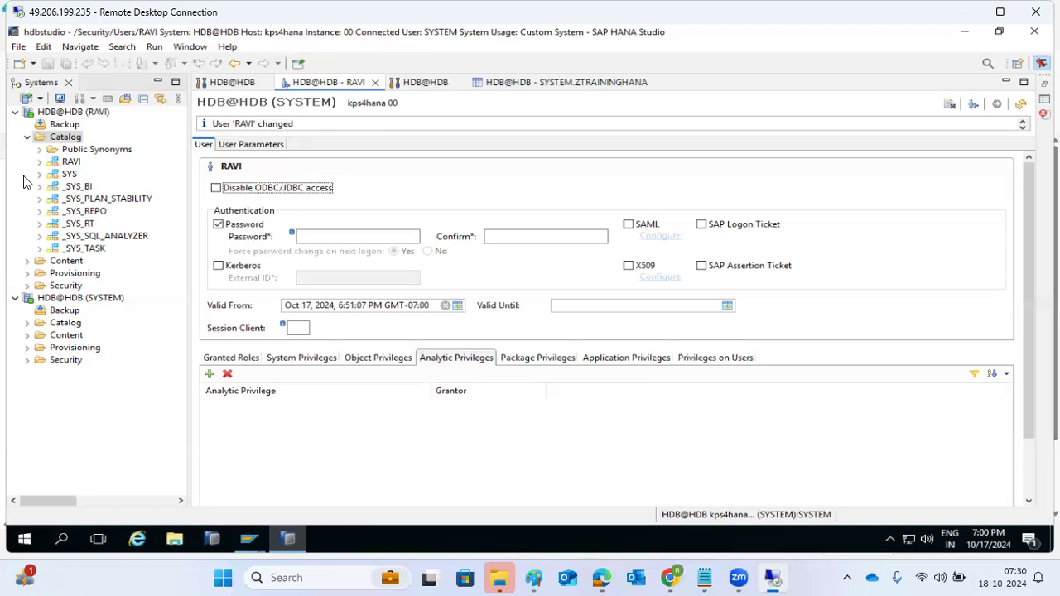
{"action": "left_click", "coordinate": [26, 138]}
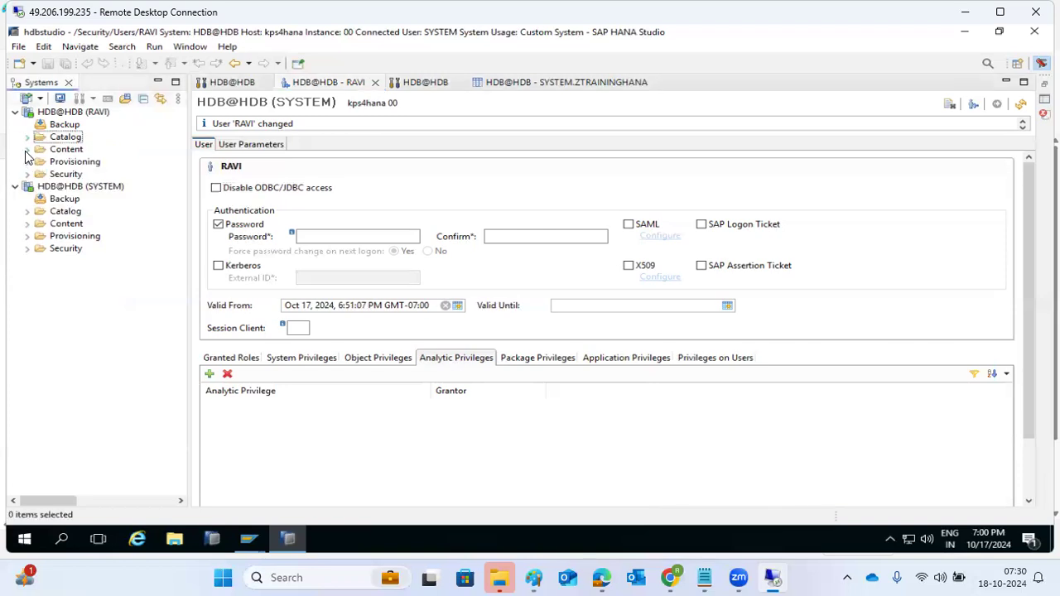
{"action": "left_click", "coordinate": [27, 149]}
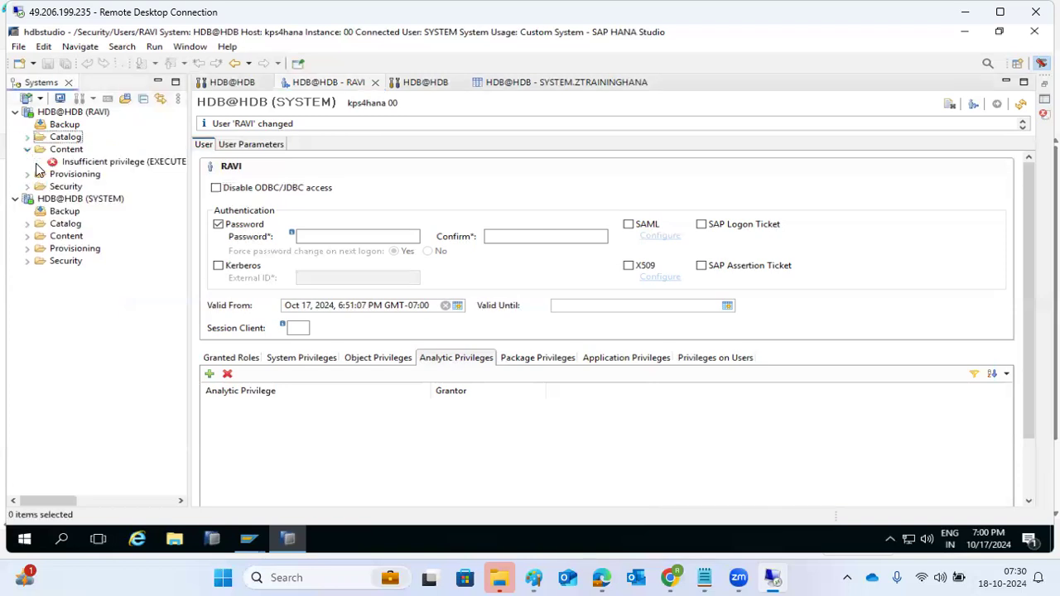
{"action": "left_click", "coordinate": [27, 237]}
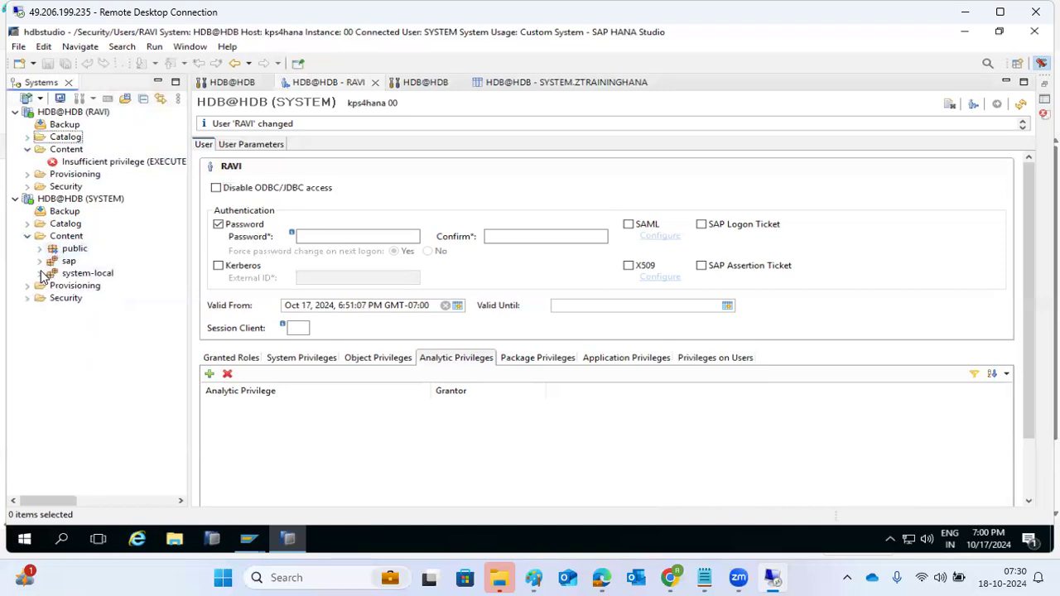
Inspect the New options for the system-local package, then switch to the HDB@HDB configuration overview
{"action": "left_click", "coordinate": [58, 273]}
{"action": "right_click", "coordinate": [58, 274]}
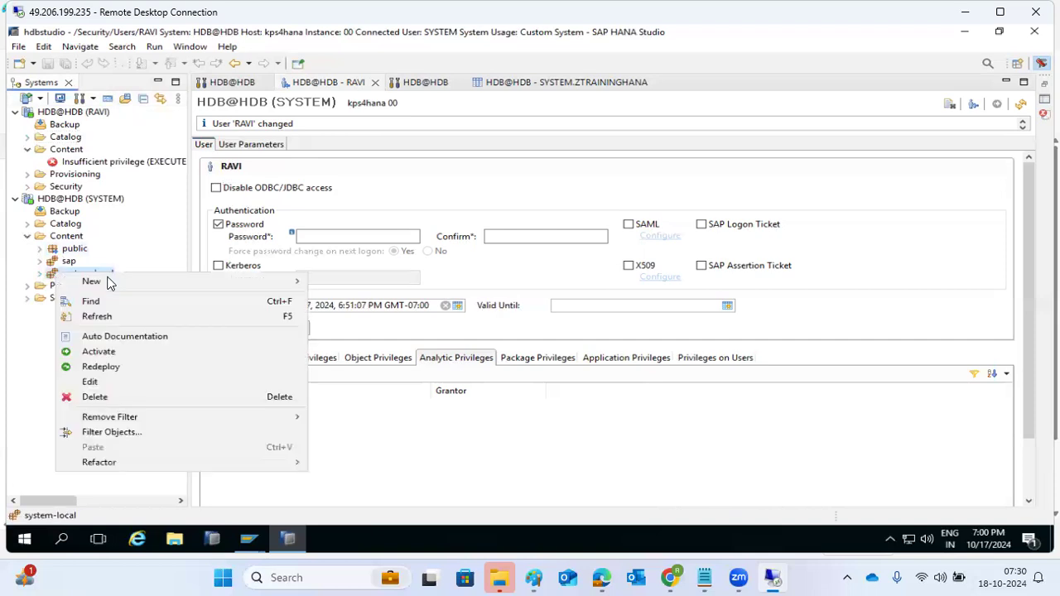
{"action": "mouse_move", "coordinate": [181, 286]}
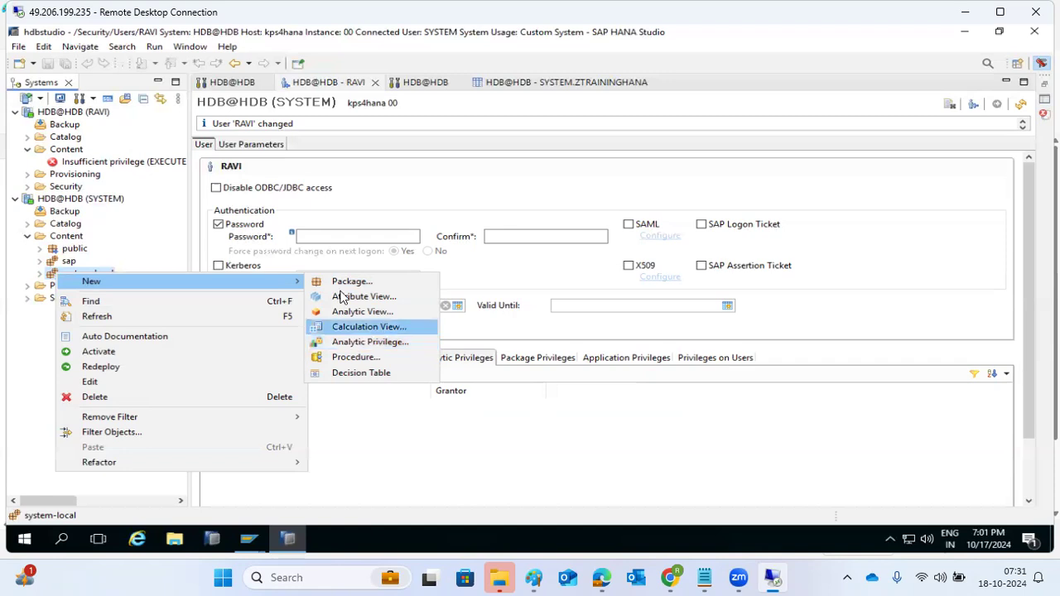
{"action": "left_click", "coordinate": [410, 83]}
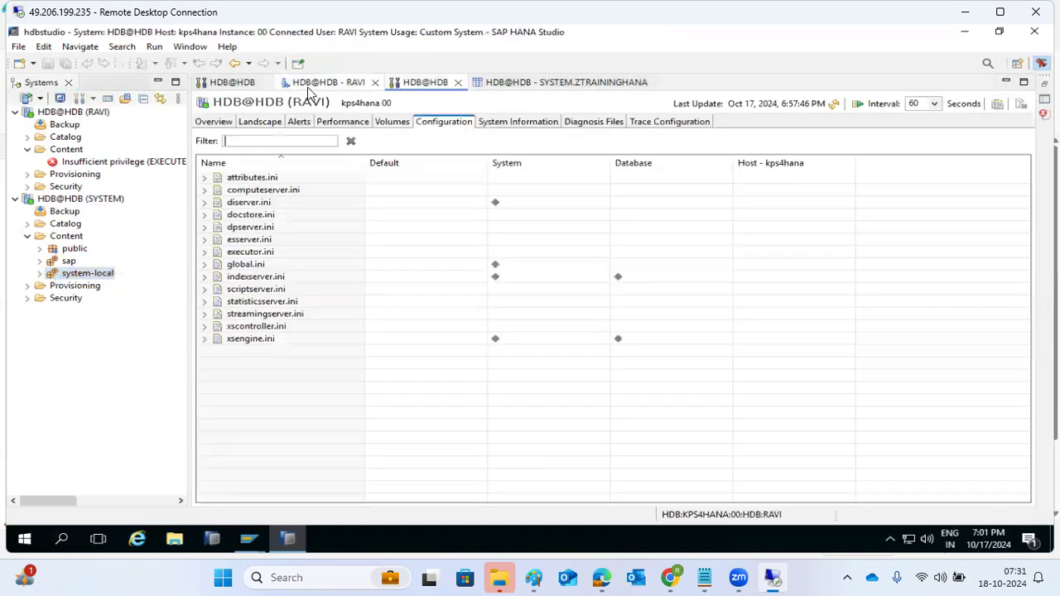
Add the _SYS_BI_CP_ALL analytic privilege to RAVI and glance at the still-empty package privileges
{"action": "left_click", "coordinate": [327, 83]}
{"action": "left_click", "coordinate": [233, 85]}
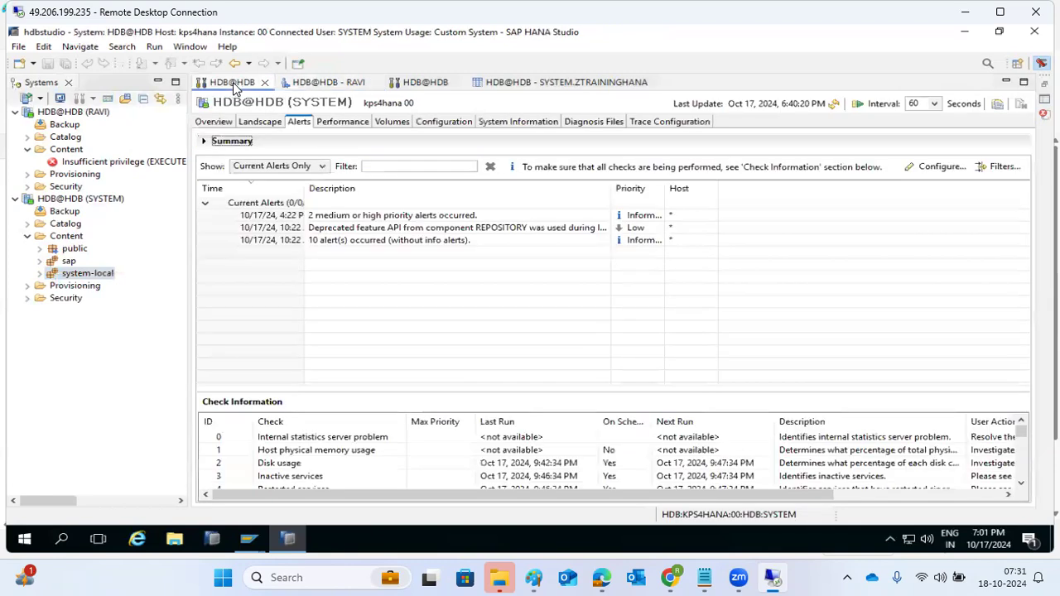
{"action": "left_click", "coordinate": [306, 86]}
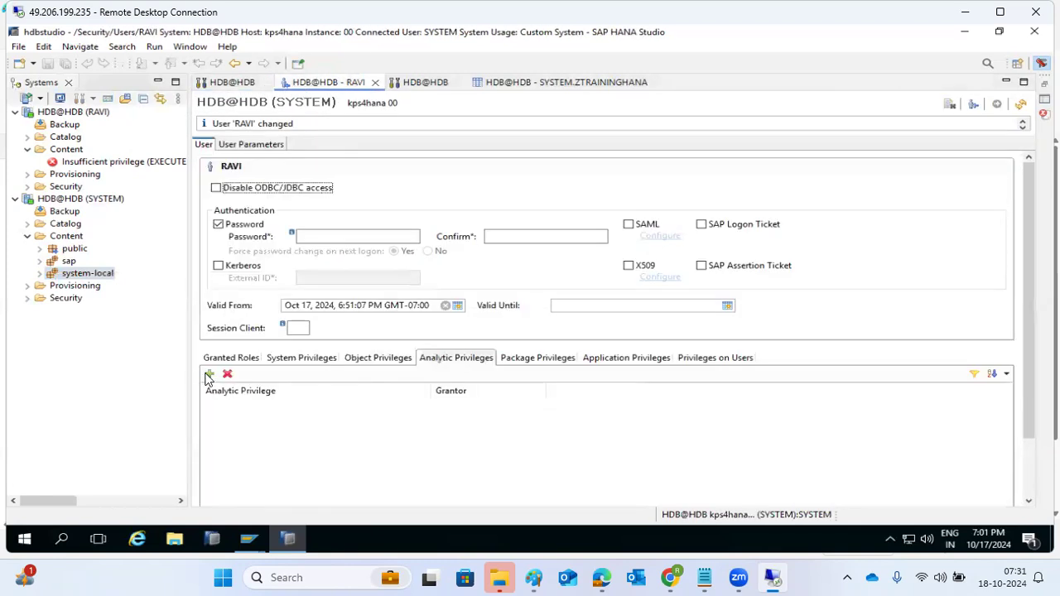
{"action": "left_click", "coordinate": [209, 375]}
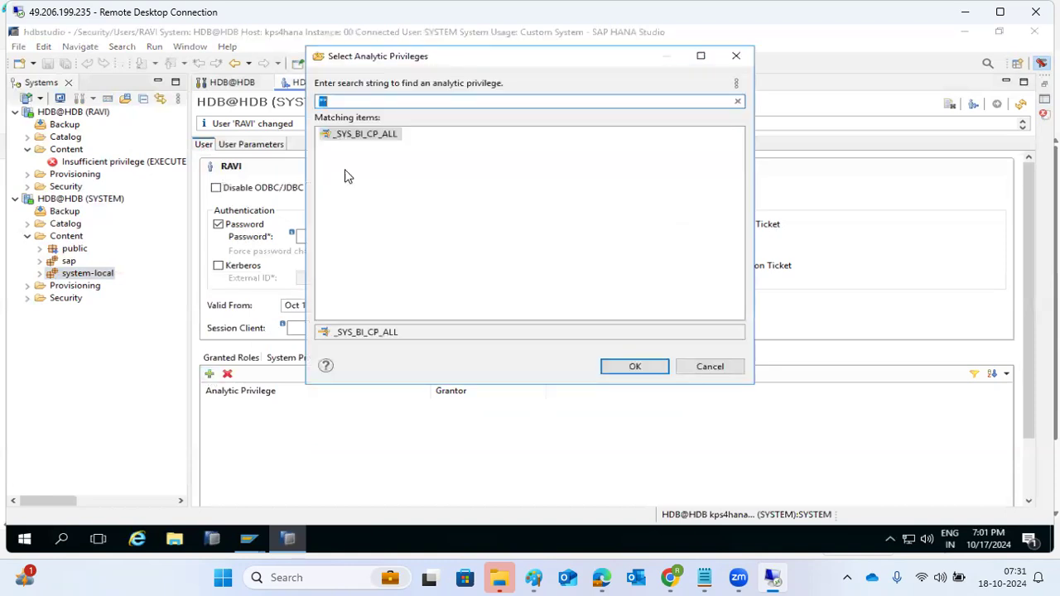
{"action": "double_click", "coordinate": [357, 133]}
{"action": "left_click", "coordinate": [316, 409]}
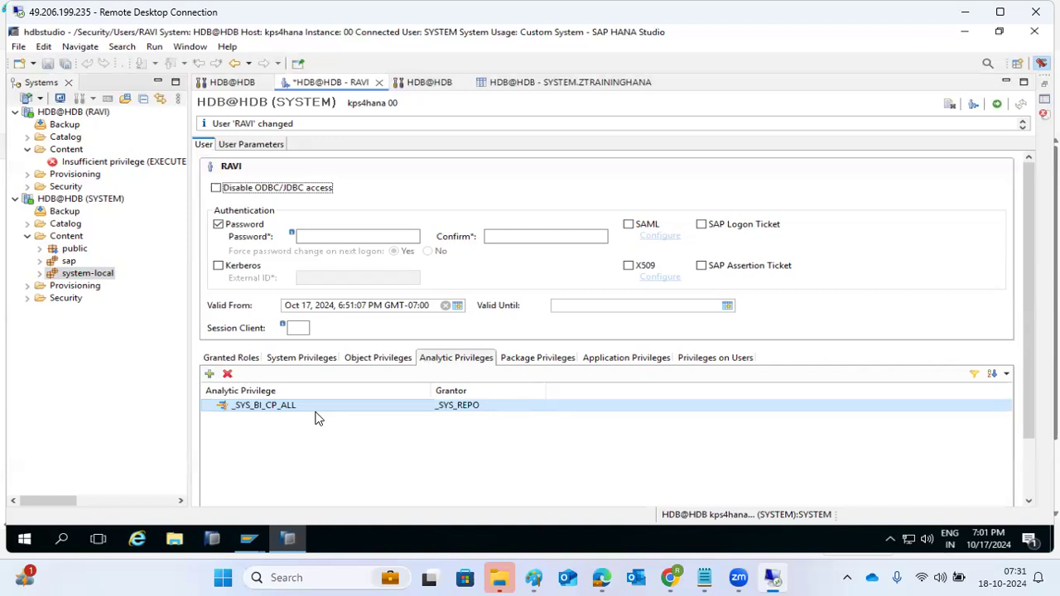
{"action": "left_click", "coordinate": [538, 359]}
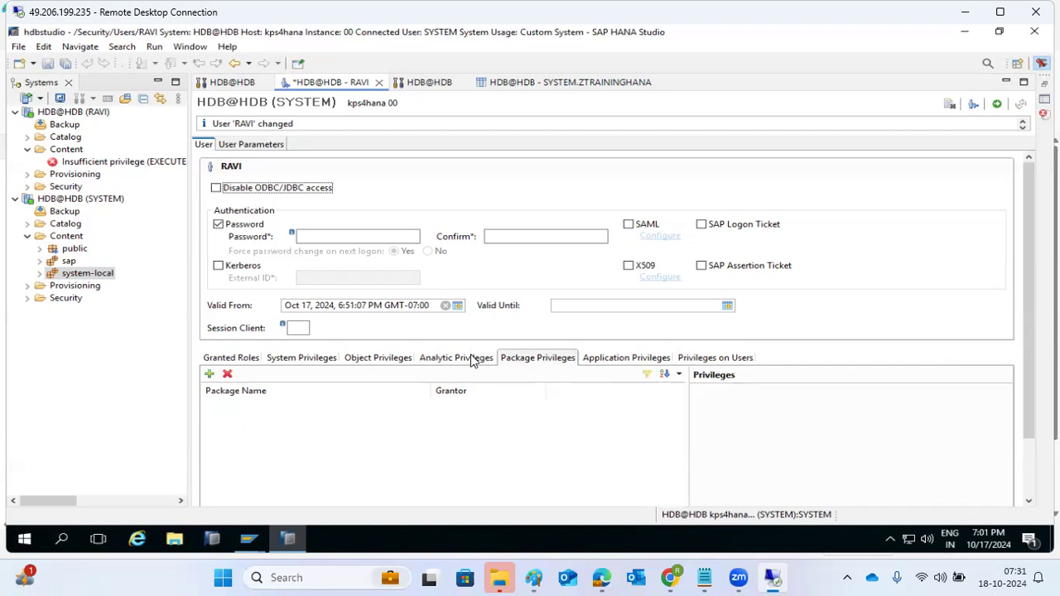
{"action": "left_click", "coordinate": [473, 359]}
Flip between RAVI's package and analytic privileges, then show the empty application privileges list
{"action": "left_click", "coordinate": [539, 362]}
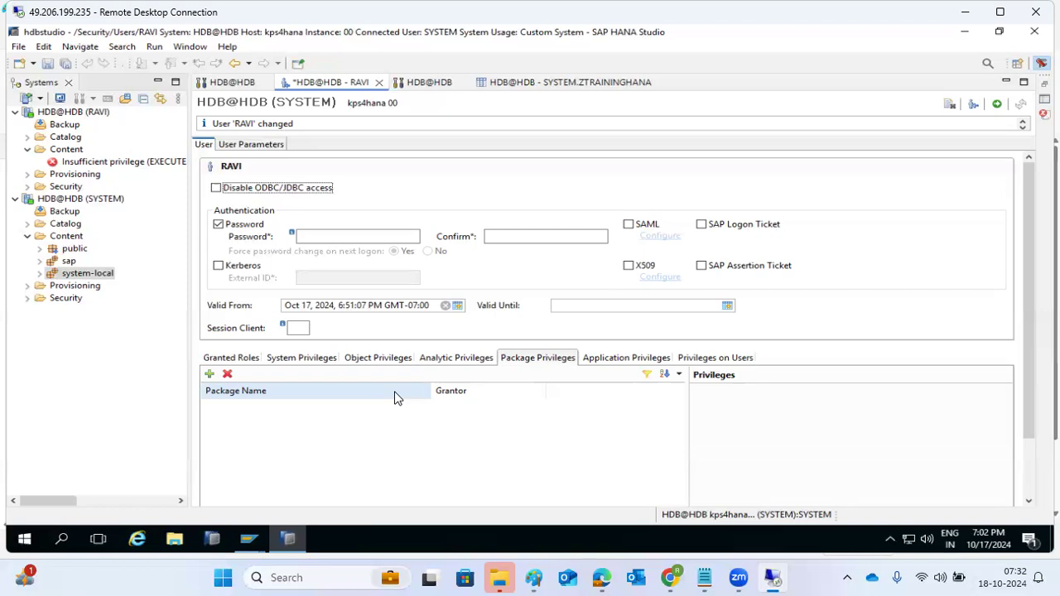
{"action": "left_click", "coordinate": [458, 357]}
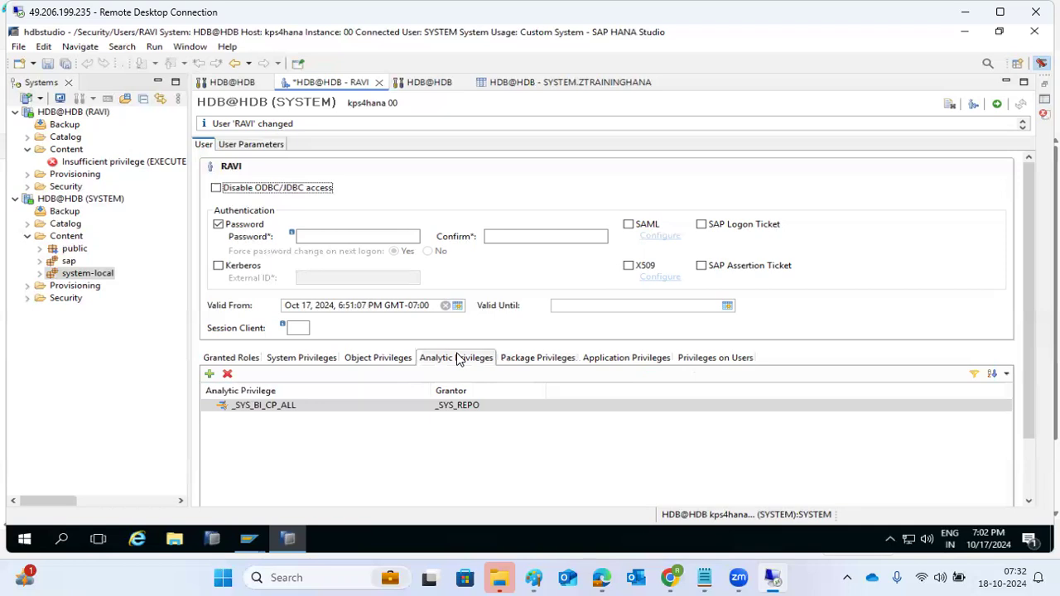
{"action": "left_click", "coordinate": [522, 359]}
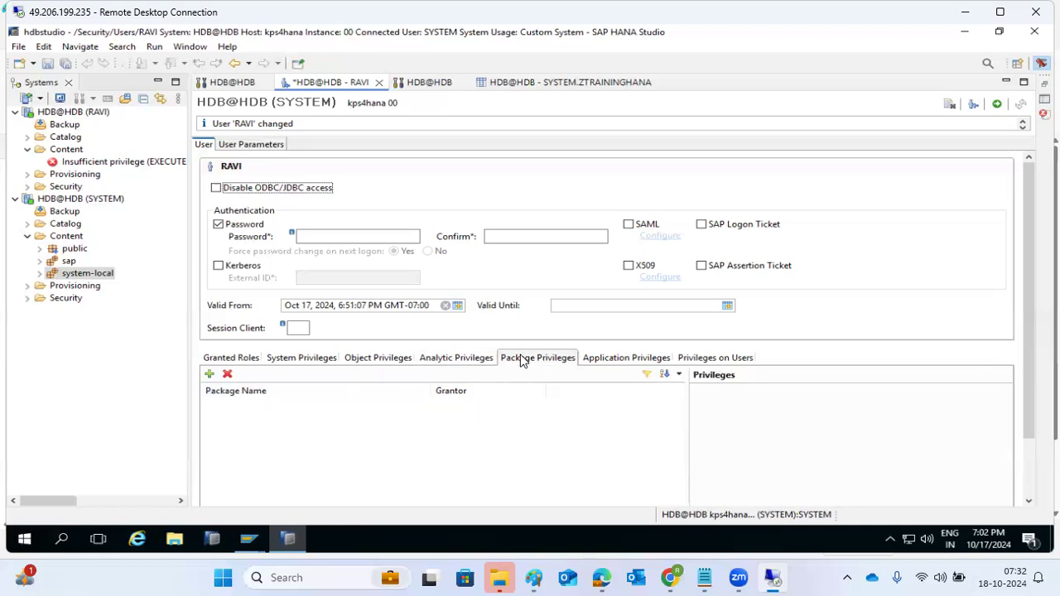
{"action": "left_click", "coordinate": [608, 358]}
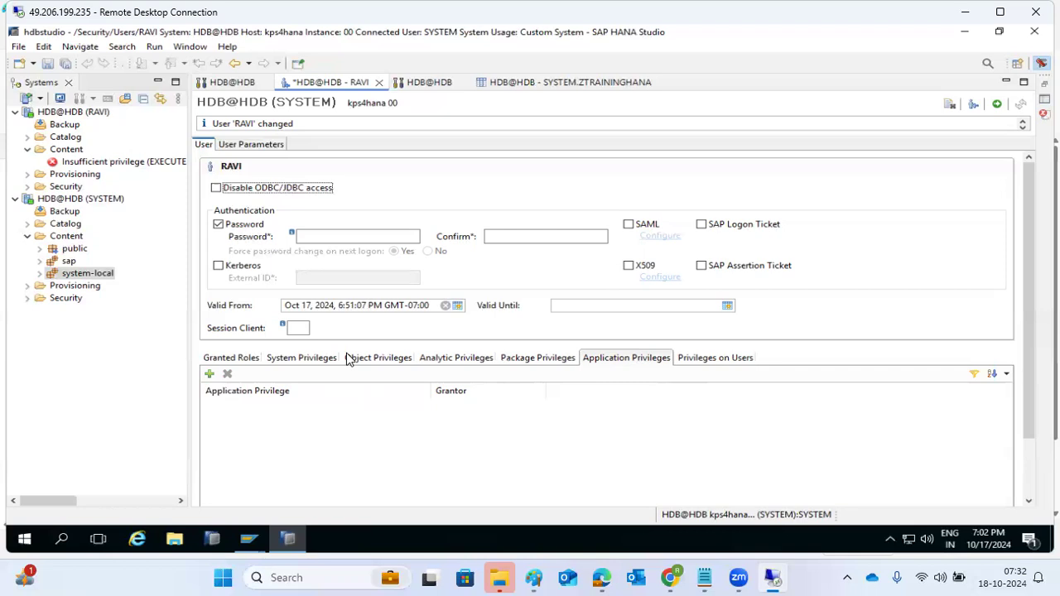
Grant RAVI the sap.hana.xs.lm.pe::Execute application privilege and deploy the user
{"action": "left_click", "coordinate": [208, 374]}
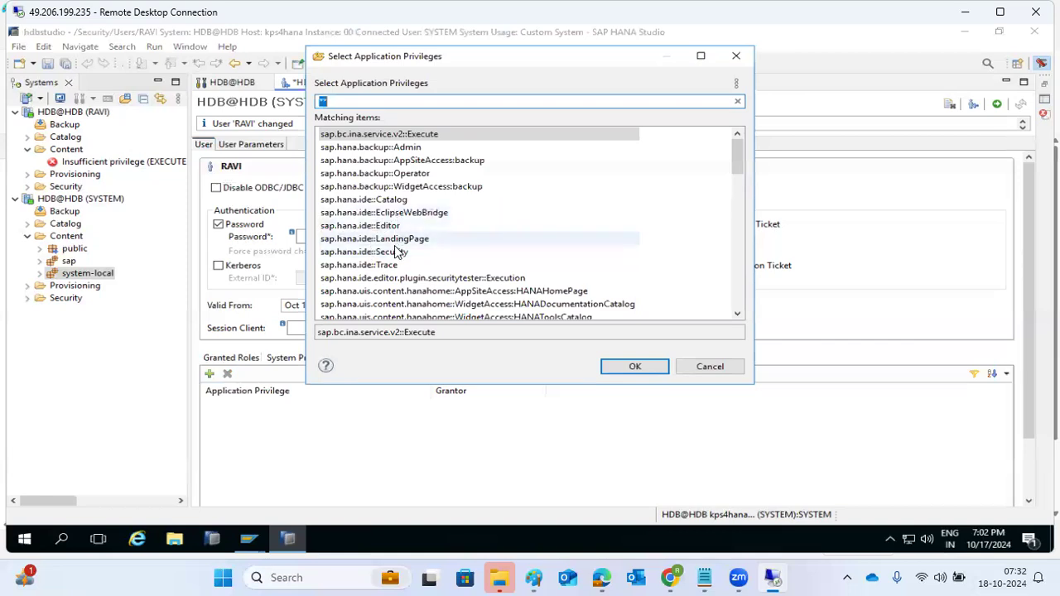
{"action": "scroll", "coordinate": [399, 261], "scroll_direction": "down", "scroll_amount": 15}
{"action": "double_click", "coordinate": [399, 239]}
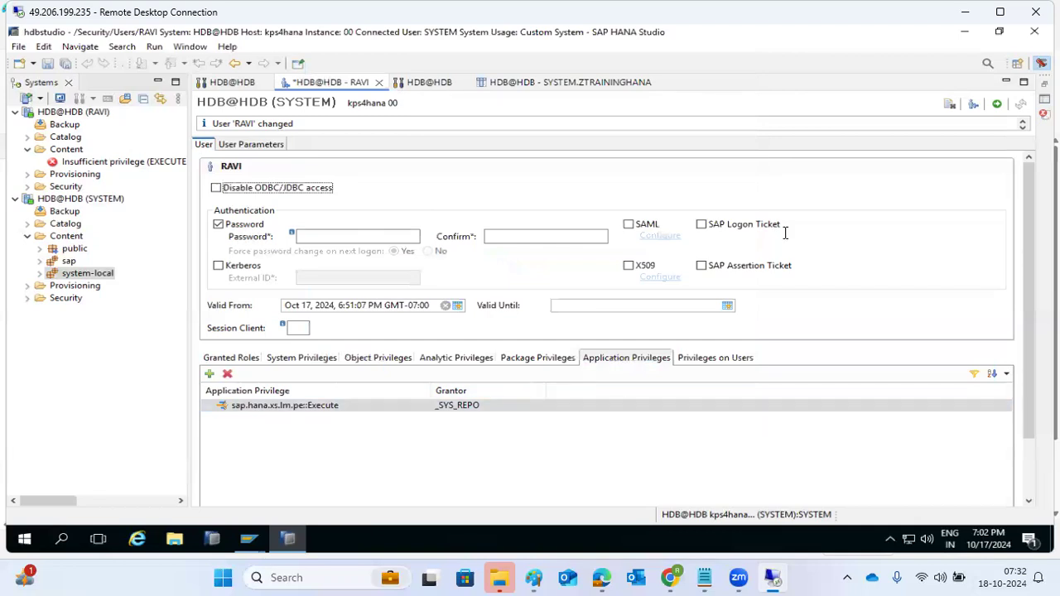
{"action": "left_click", "coordinate": [996, 105]}
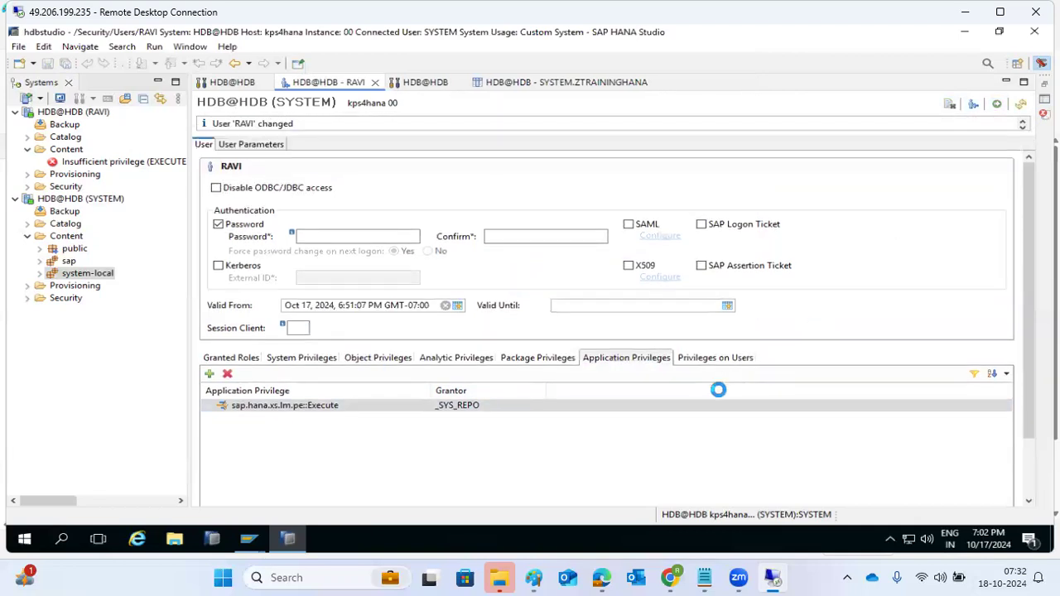
On RAVI's Privileges on Users, add a privilege on user SYSTEM and then delete it
{"action": "left_click", "coordinate": [712, 358]}
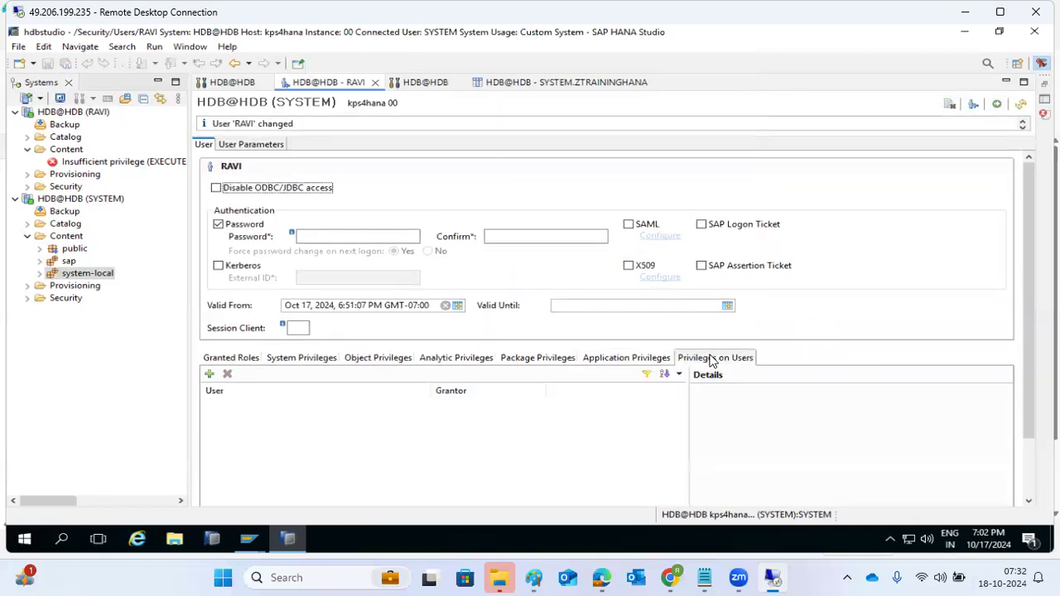
{"action": "left_click", "coordinate": [209, 373]}
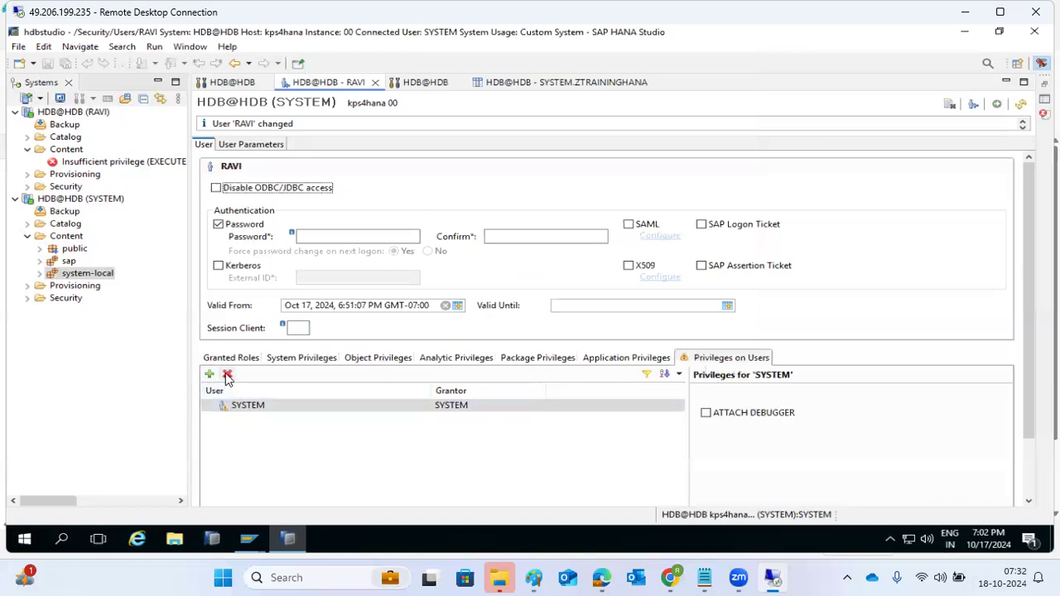
{"action": "left_click", "coordinate": [227, 374]}
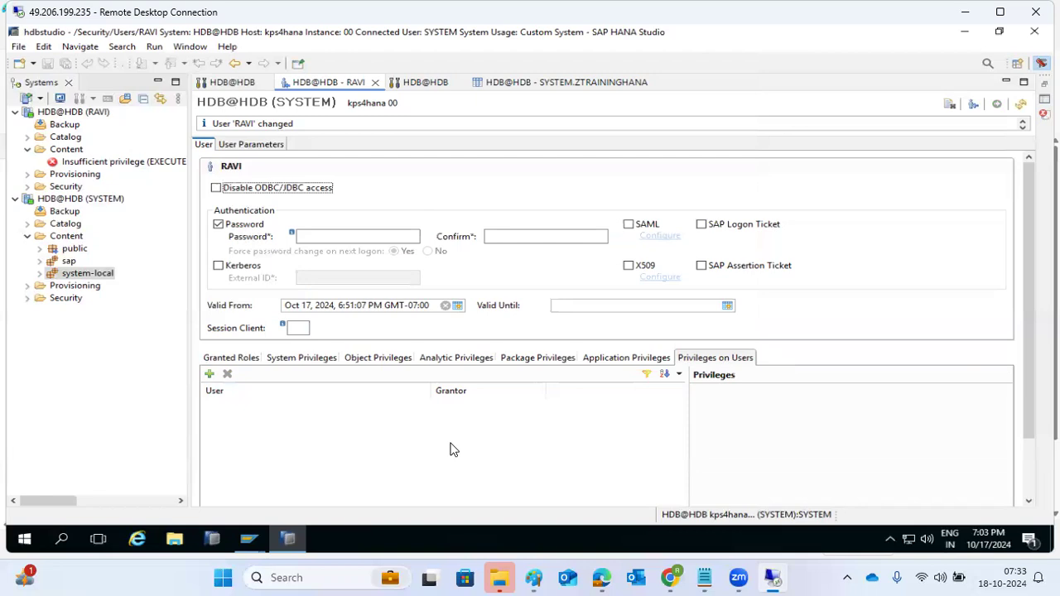
Step through RAVI's system, object and analytic privileges, ending on granted roles showing only PUBLIC
{"action": "left_click", "coordinate": [310, 365]}
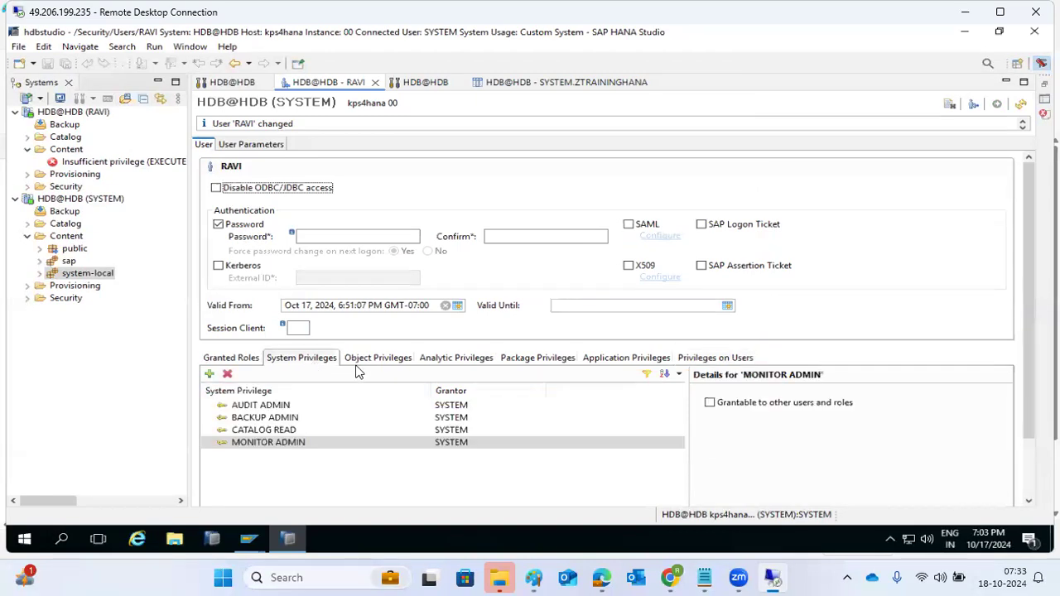
{"action": "left_click", "coordinate": [358, 361]}
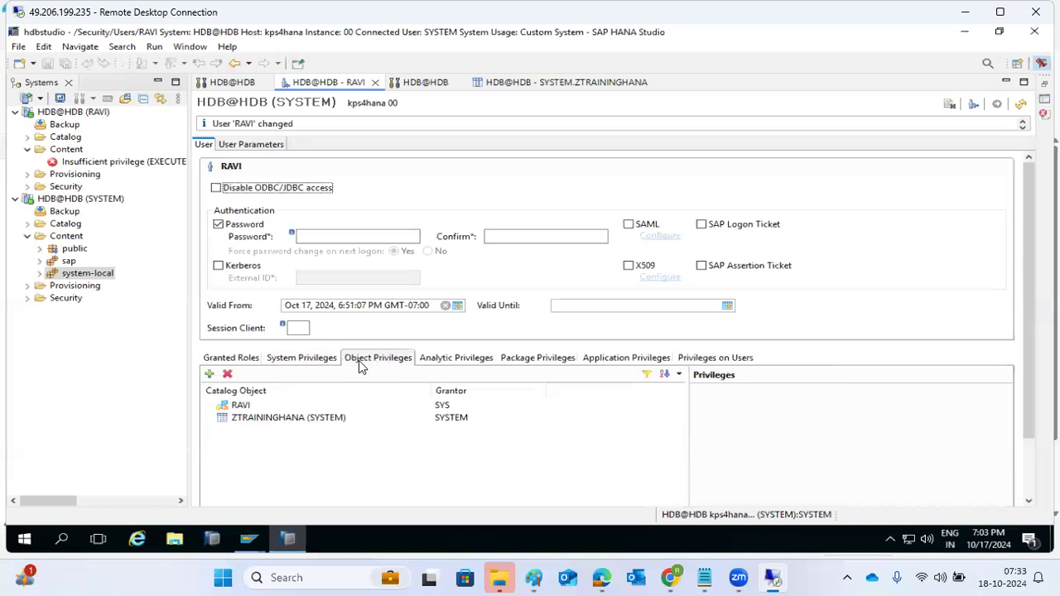
{"action": "left_click", "coordinate": [451, 360]}
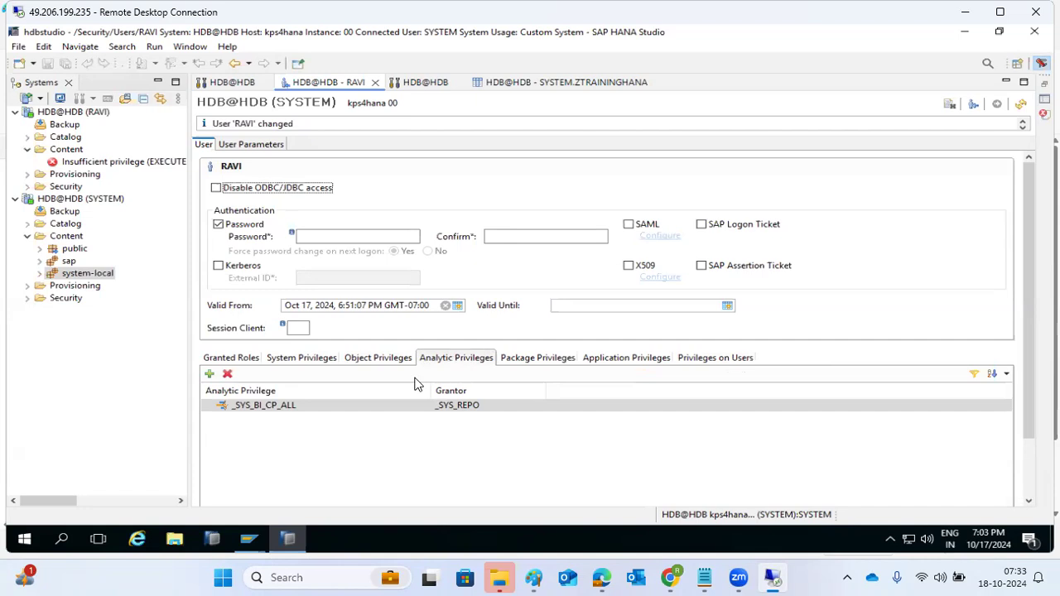
{"action": "left_click", "coordinate": [254, 357]}
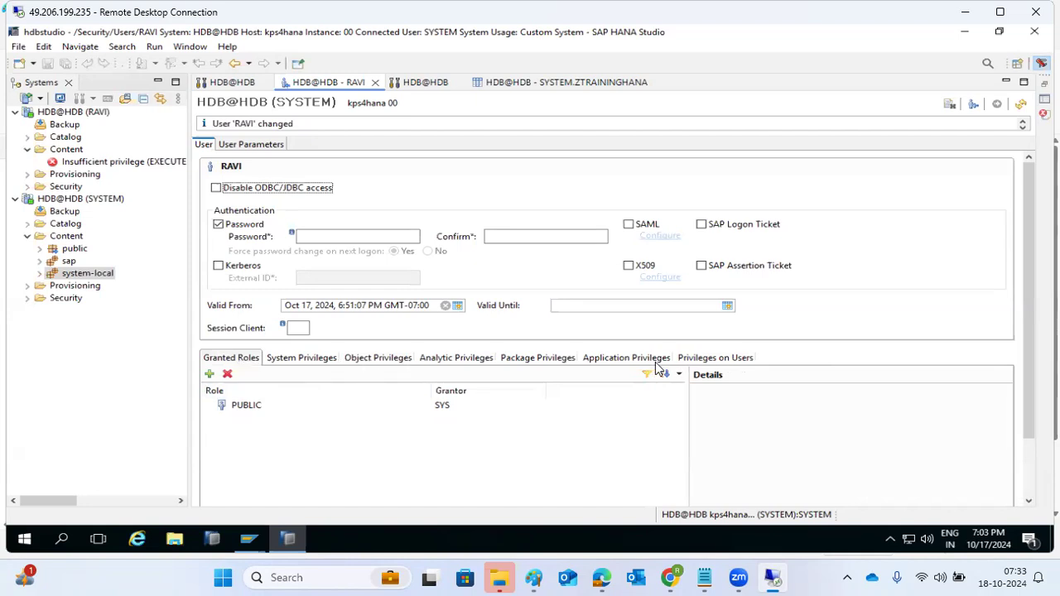
{"action": "left_click", "coordinate": [210, 374]}
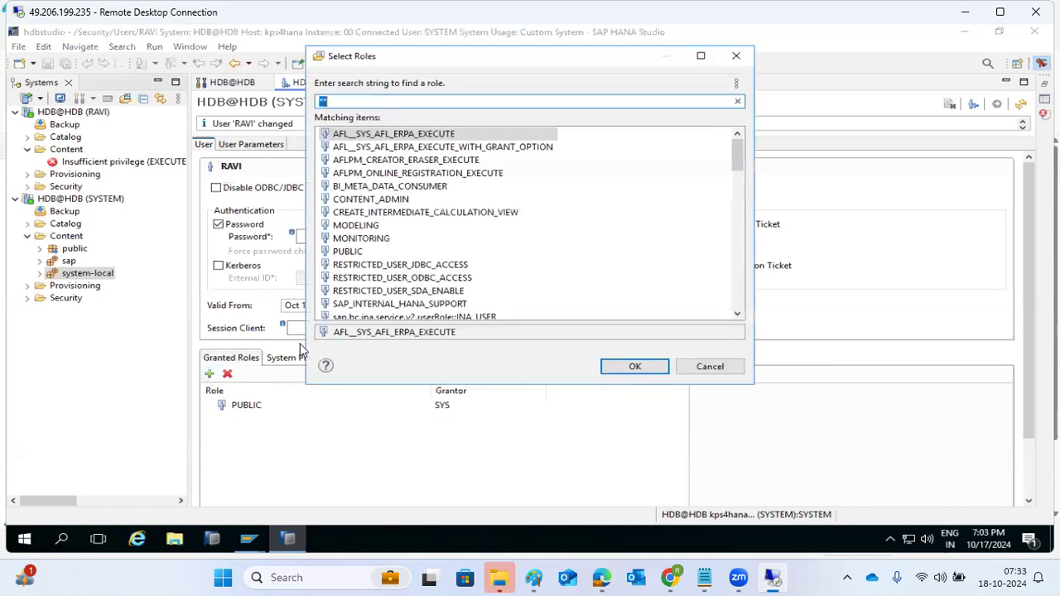
{"action": "double_click", "coordinate": [394, 239]}
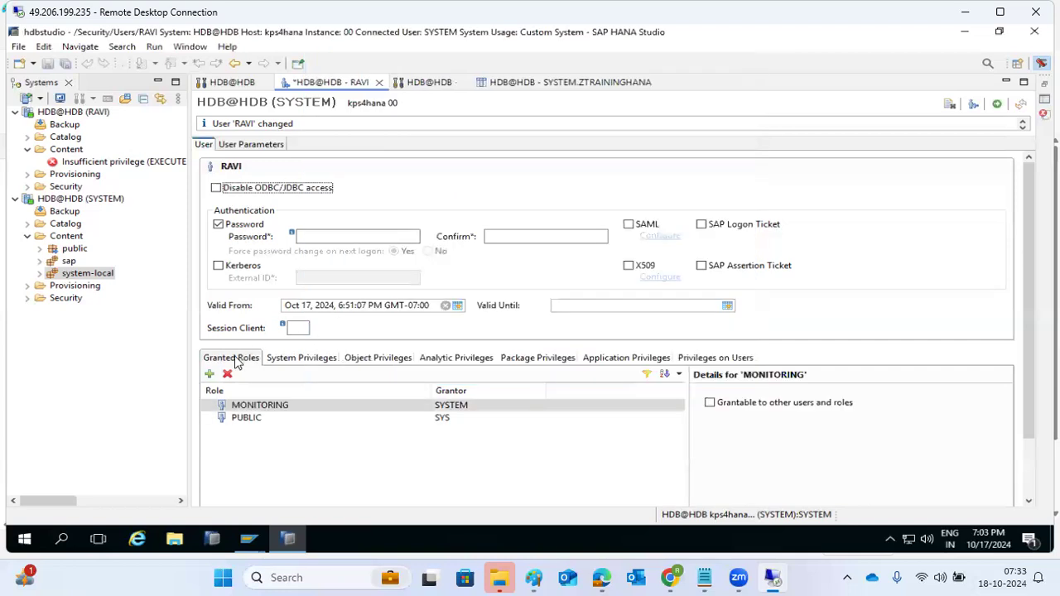
{"action": "left_click", "coordinate": [210, 375]}
{"action": "scroll", "coordinate": [447, 224], "scroll_direction": "down", "scroll_amount": 10}
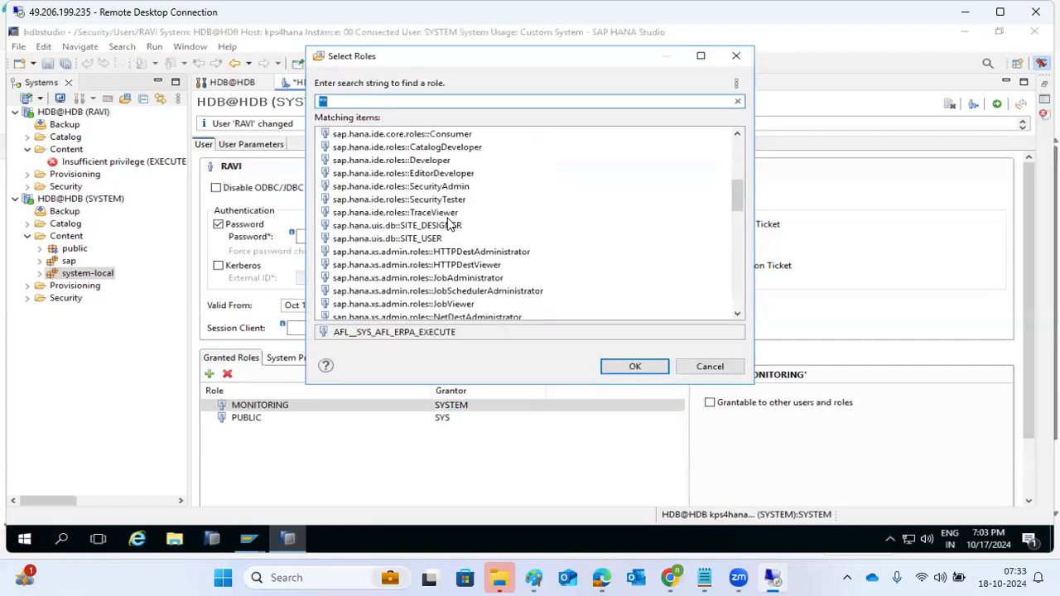
{"action": "scroll", "coordinate": [449, 223], "scroll_direction": "up", "scroll_amount": 10}
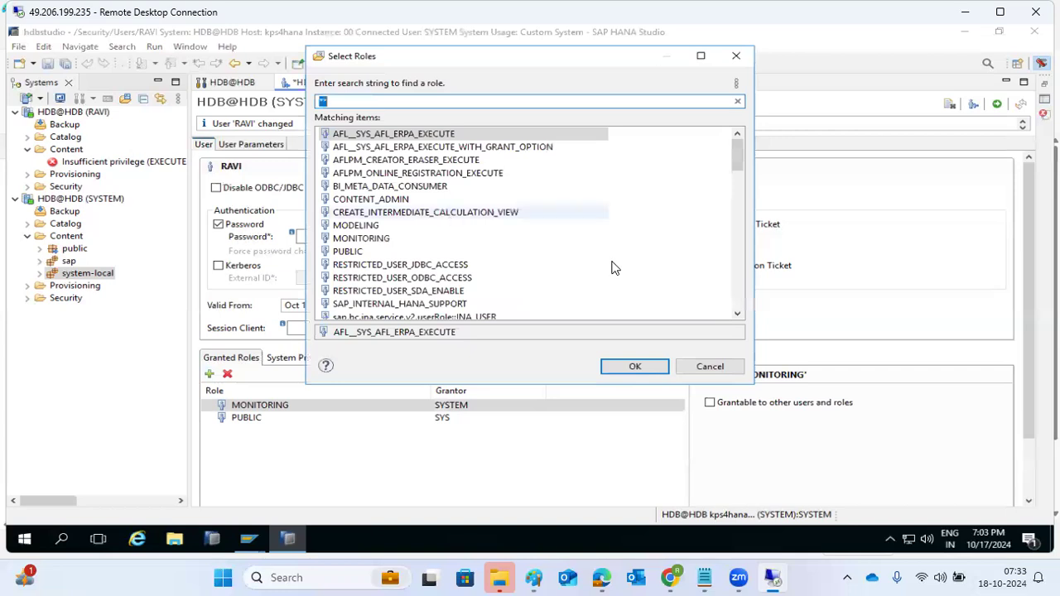
{"action": "left_click", "coordinate": [709, 366]}
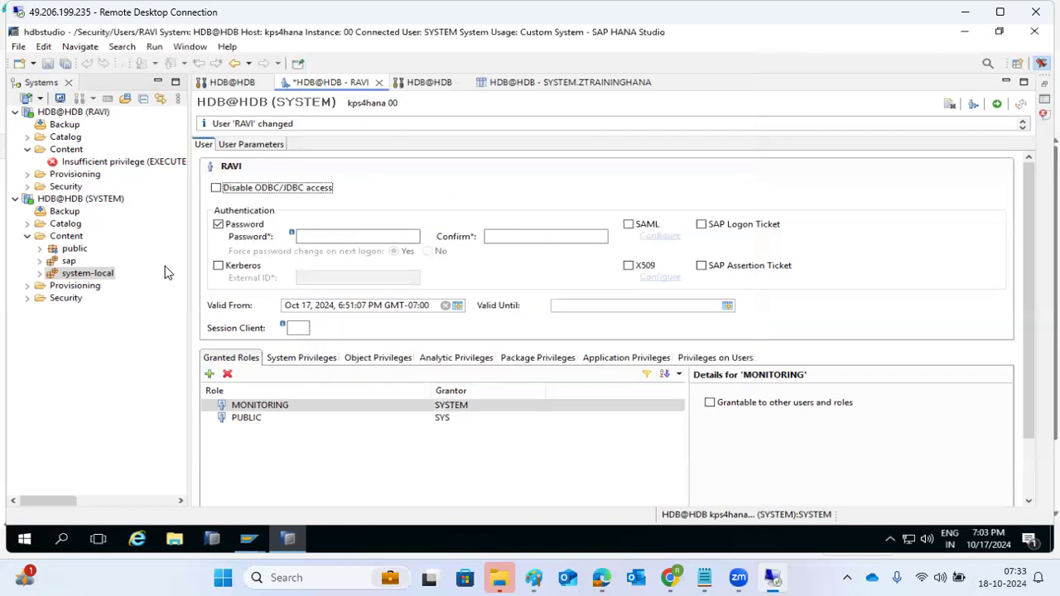
Start a new role under Security > Roles named Z_BASIS_ADMIN
{"action": "left_click", "coordinate": [27, 300]}
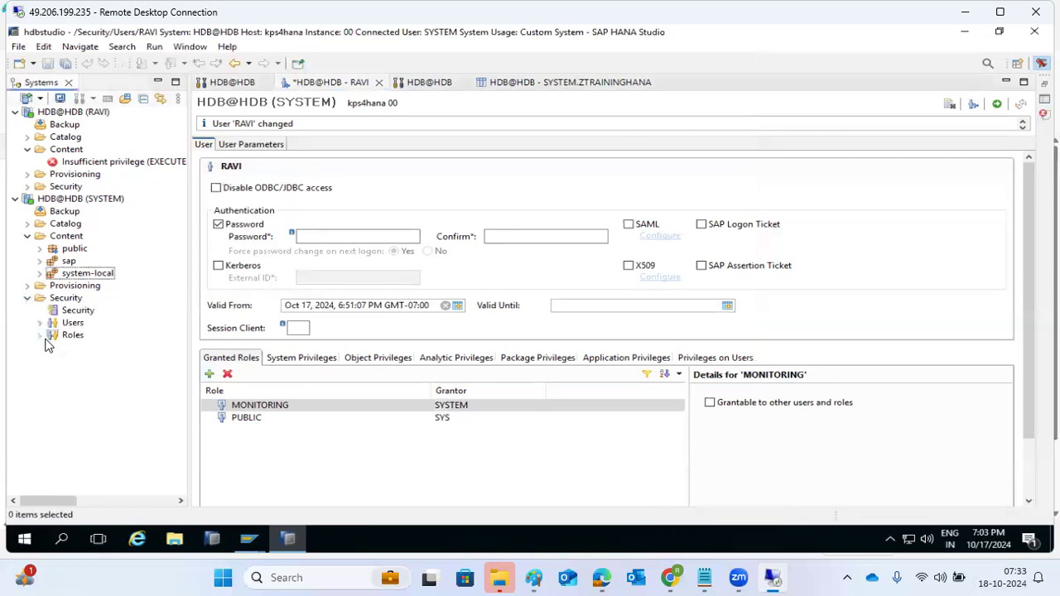
{"action": "left_click", "coordinate": [39, 335]}
{"action": "right_click", "coordinate": [71, 335]}
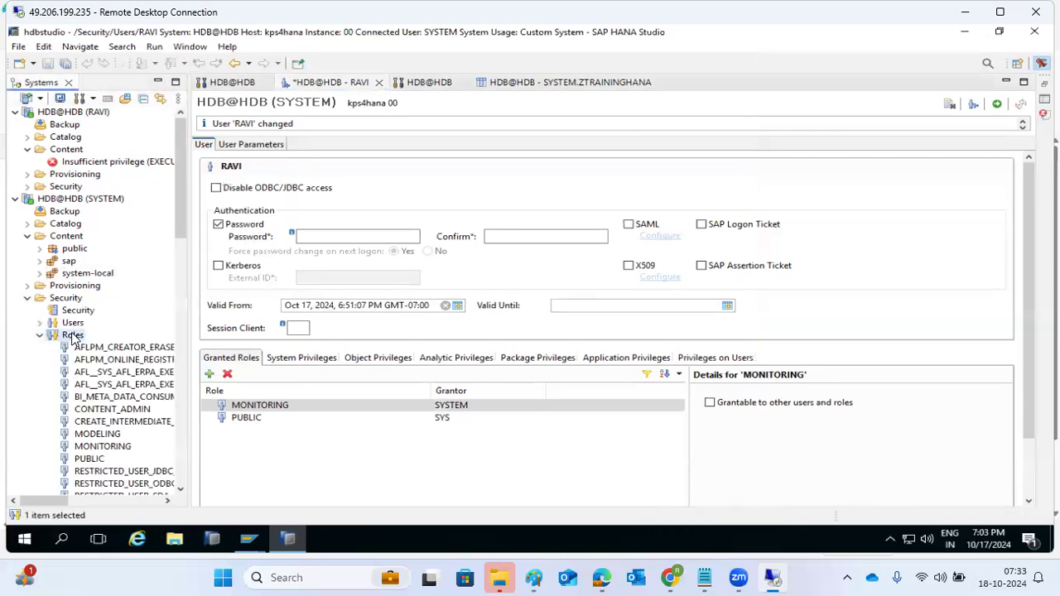
{"action": "left_click", "coordinate": [94, 342]}
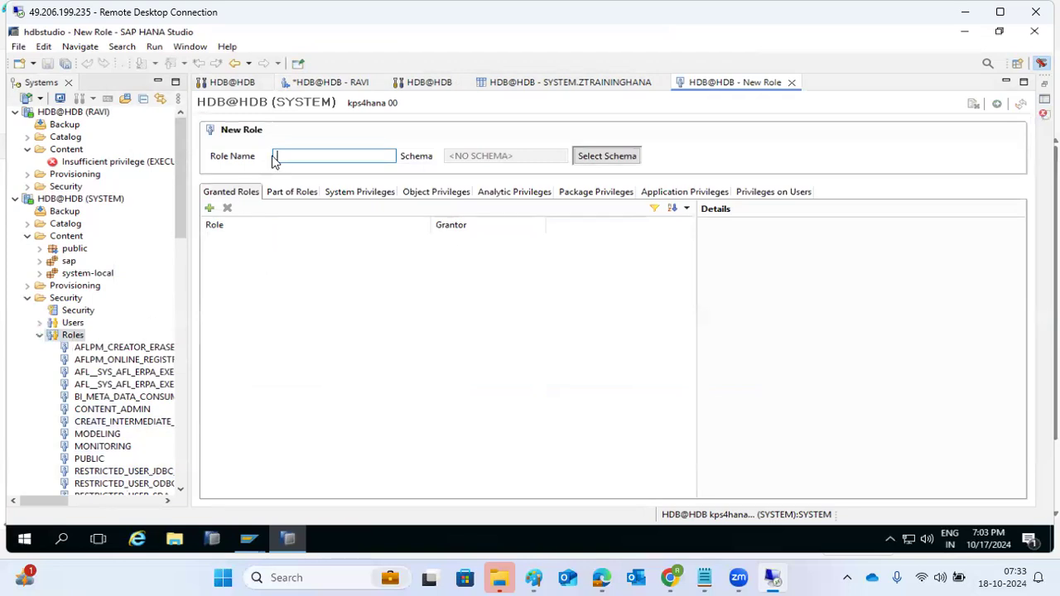
{"action": "type", "text": "Z_B"}
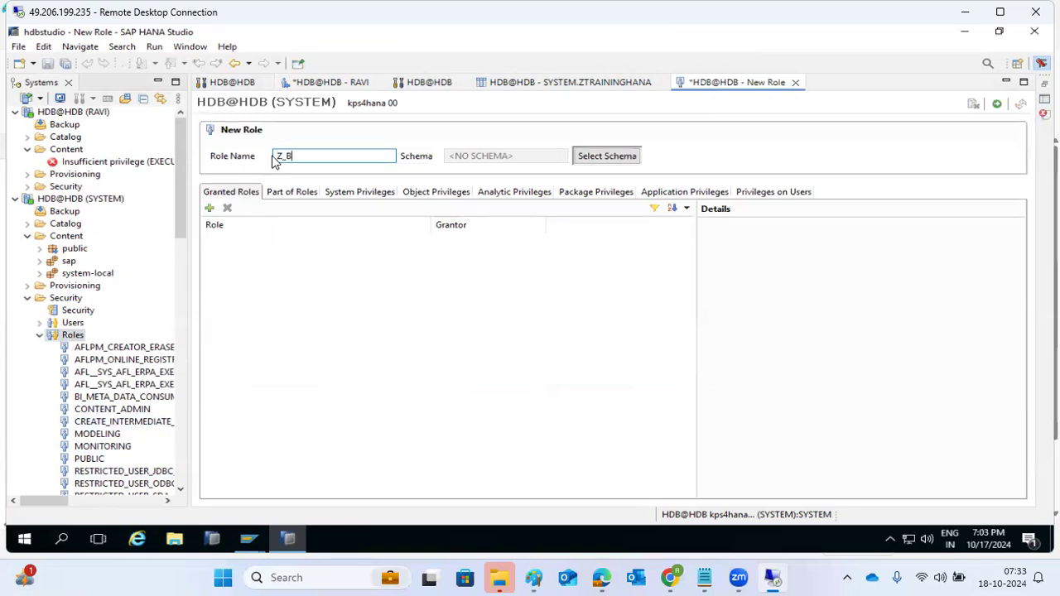
{"action": "type", "text": "ASIS_ADMIN"}
Look at the role's system privileges without adding any, then bring up the ZTRAININGHANA table definition
{"action": "left_click", "coordinate": [285, 197]}
{"action": "left_click", "coordinate": [348, 198]}
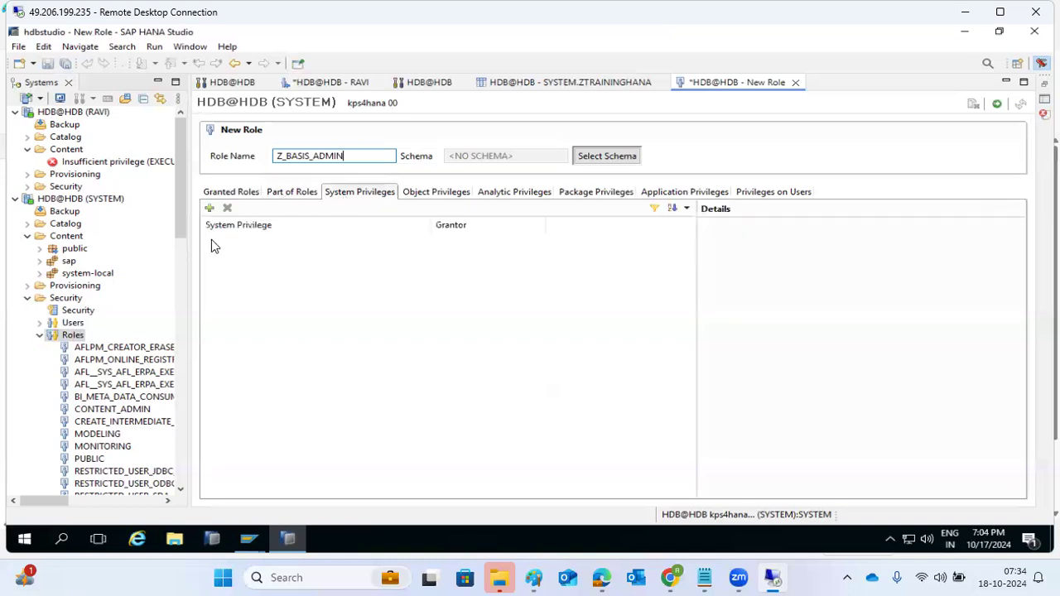
{"action": "left_click", "coordinate": [207, 210]}
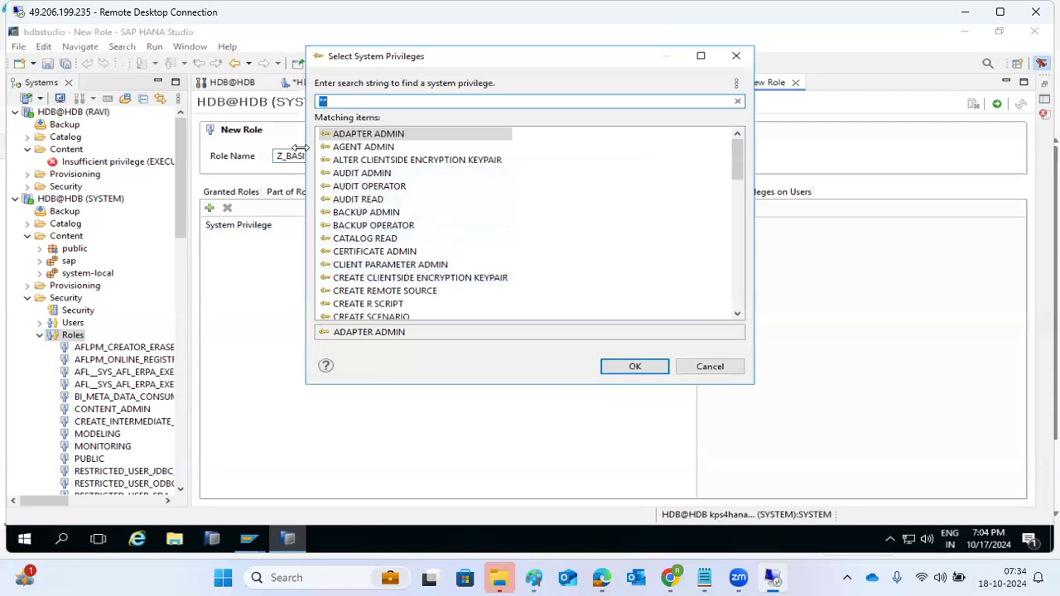
{"action": "left_click", "coordinate": [697, 372]}
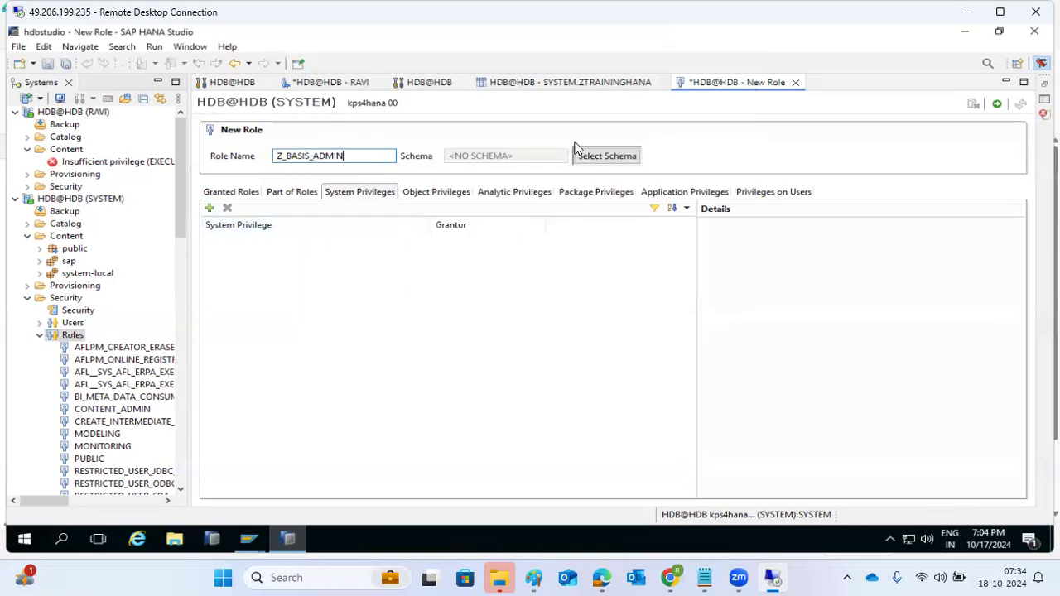
{"action": "left_click", "coordinate": [567, 85]}
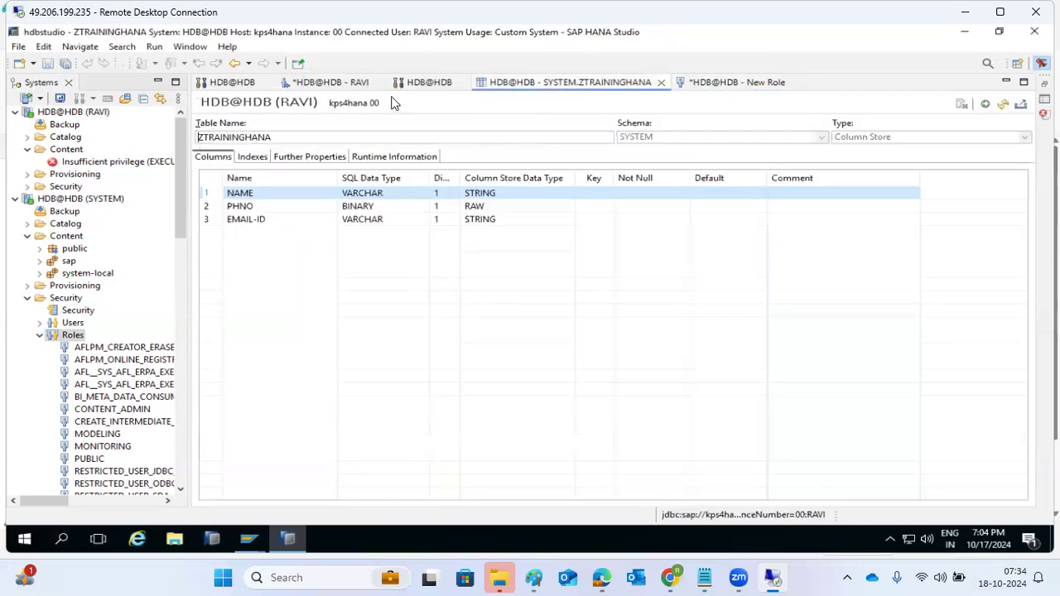
{"action": "left_click", "coordinate": [419, 83]}
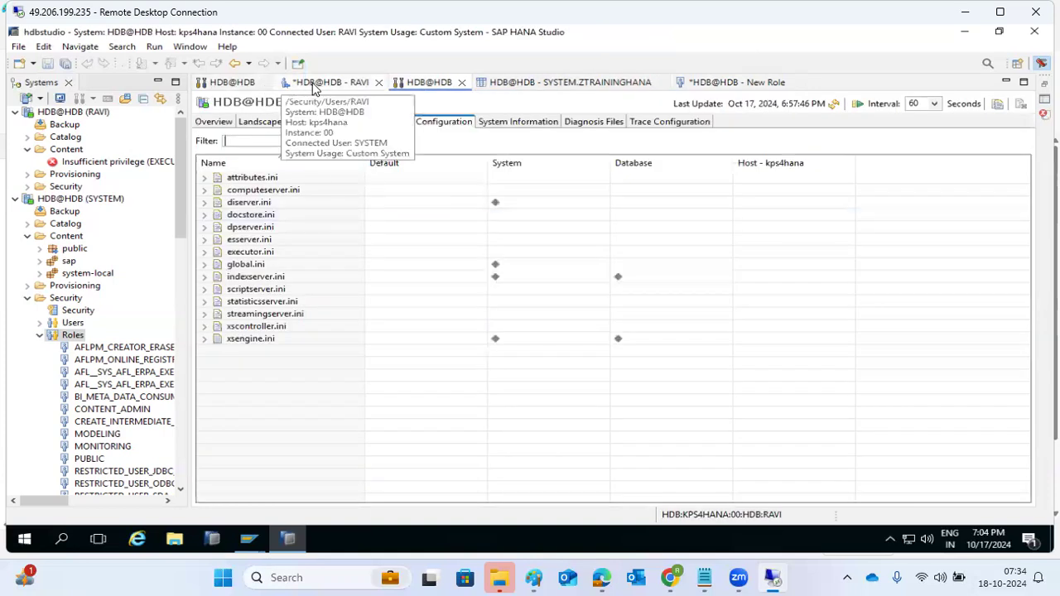
Check user RAVI's system, object and analytic privileges, then go back to the unsaved Z_BASIS_ADMIN role
{"action": "left_click", "coordinate": [289, 83]}
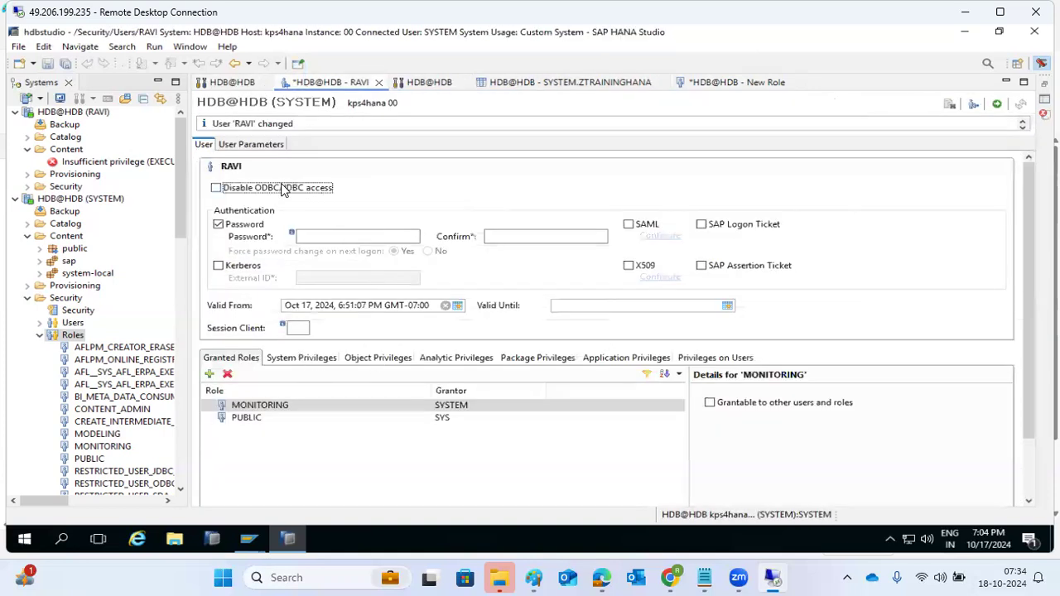
{"action": "left_click", "coordinate": [302, 358]}
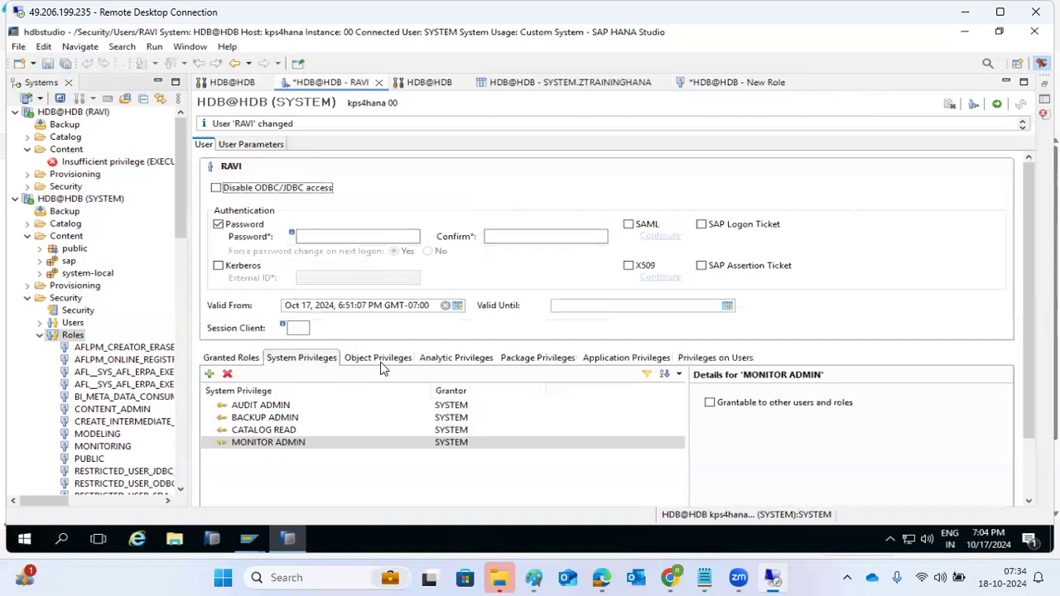
{"action": "left_click", "coordinate": [380, 360]}
{"action": "left_click", "coordinate": [443, 360]}
{"action": "left_click", "coordinate": [294, 357]}
{"action": "left_click", "coordinate": [380, 360]}
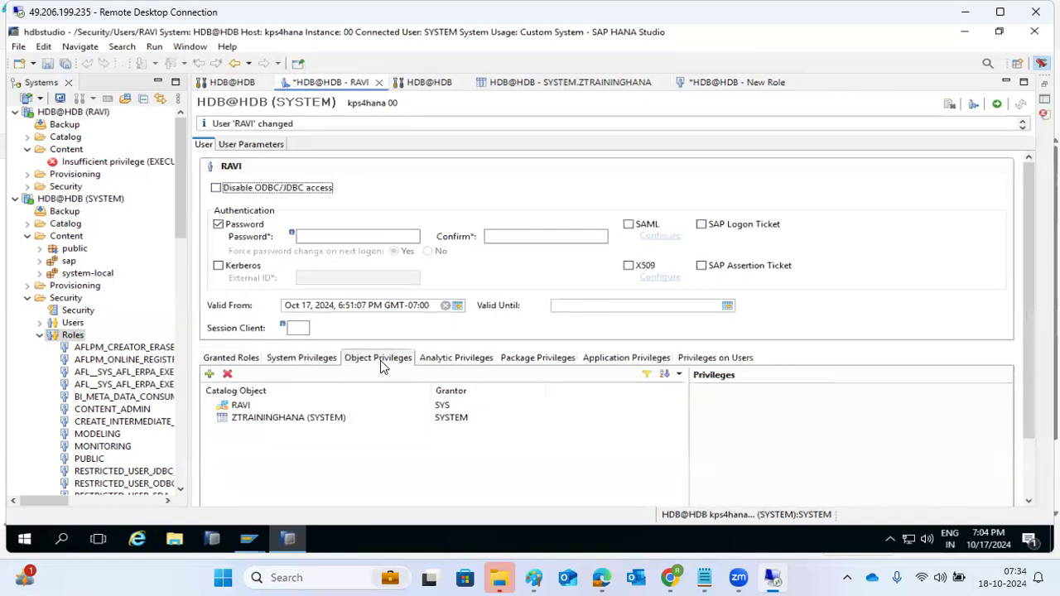
{"action": "left_click", "coordinate": [447, 363]}
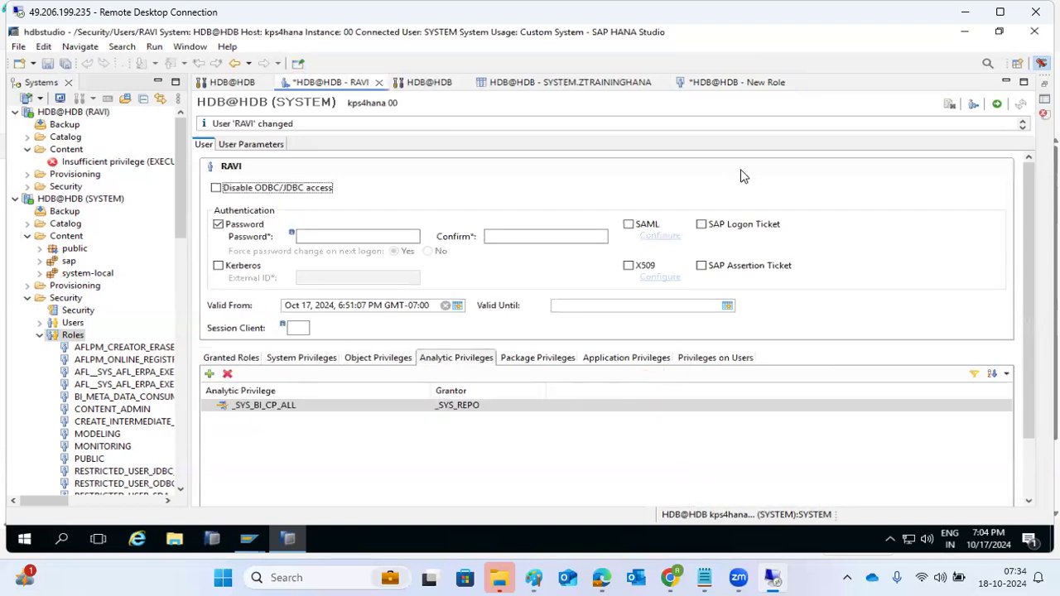
{"action": "left_click", "coordinate": [735, 82]}
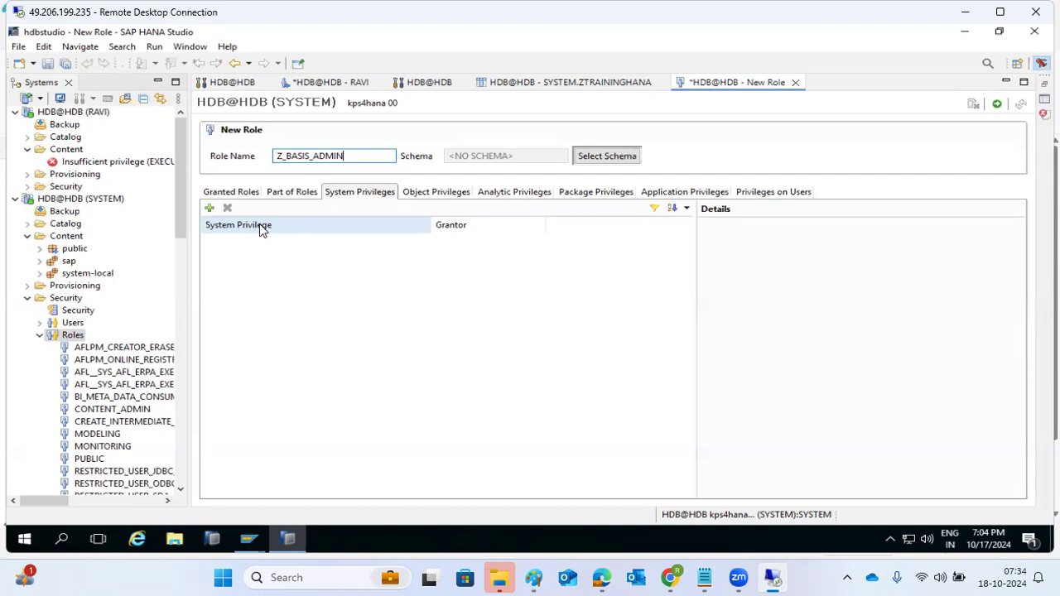
Add BACKUP ADMIN, CATALOG READ and CREATE R SCRIPT system privileges to Z_BASIS_ADMIN and deploy it
{"action": "left_click", "coordinate": [209, 208]}
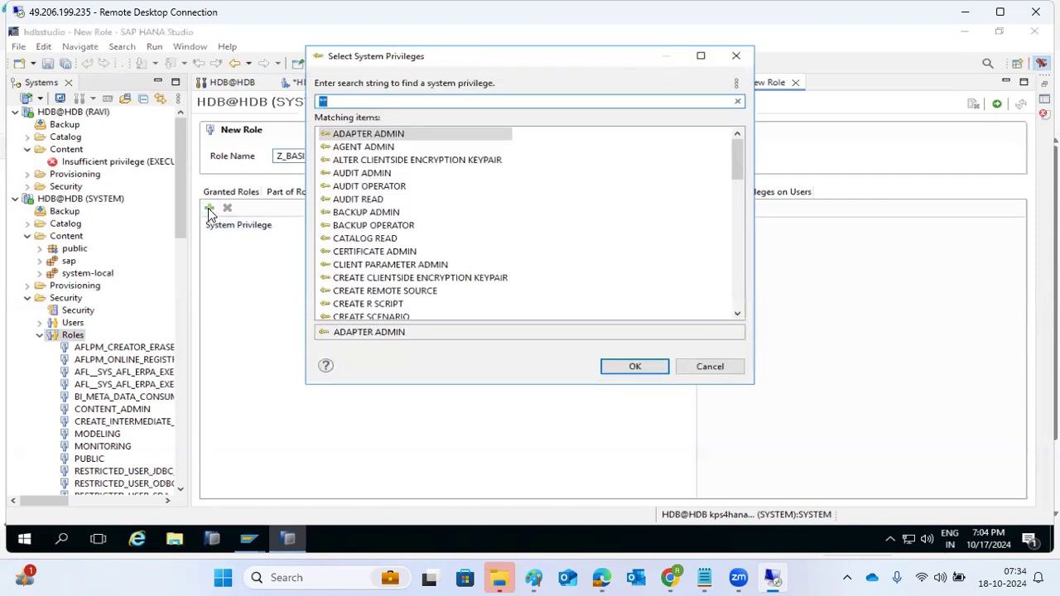
{"action": "double_click", "coordinate": [364, 212]}
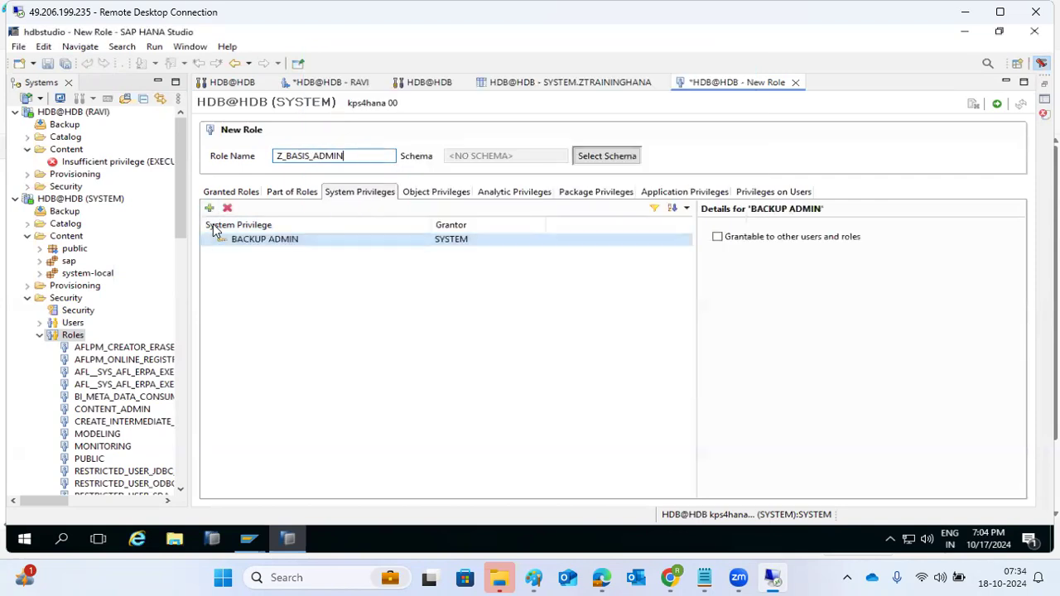
{"action": "left_click", "coordinate": [210, 208]}
{"action": "left_click", "coordinate": [361, 238]}
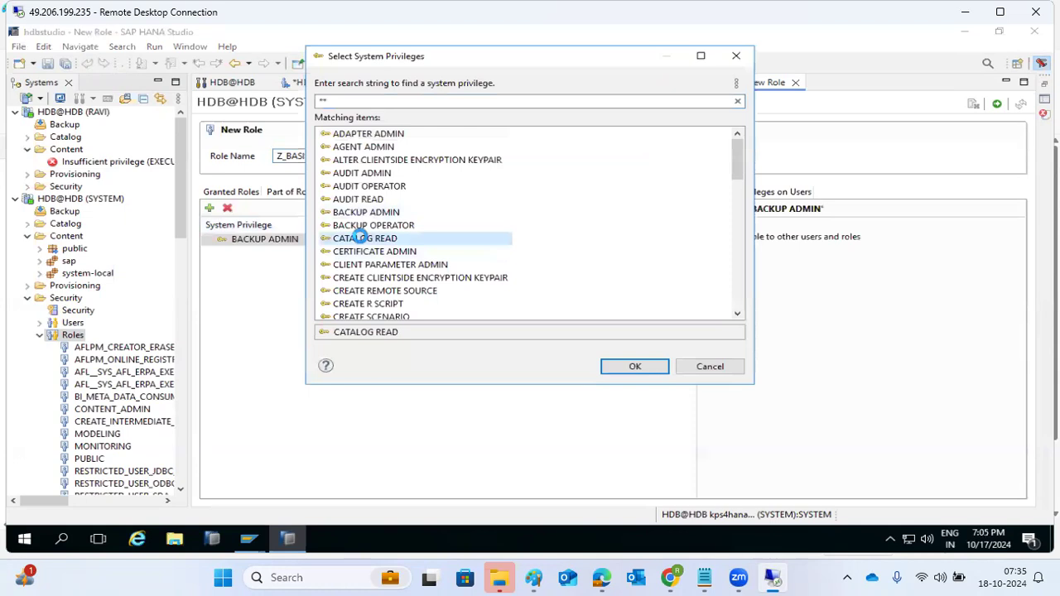
{"action": "double_click", "coordinate": [361, 238]}
{"action": "left_click", "coordinate": [209, 208]}
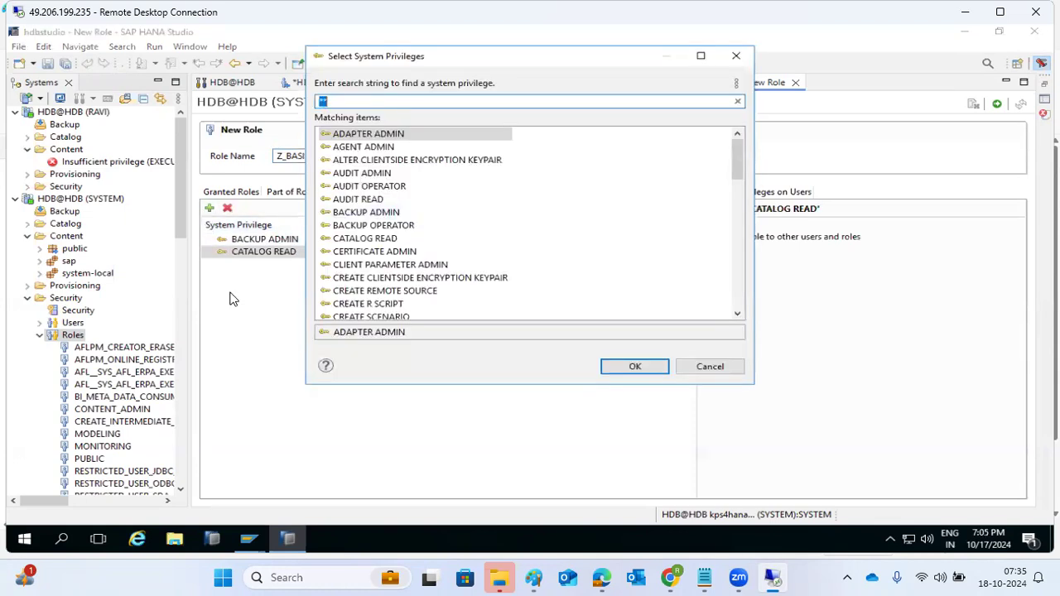
{"action": "left_click", "coordinate": [385, 305]}
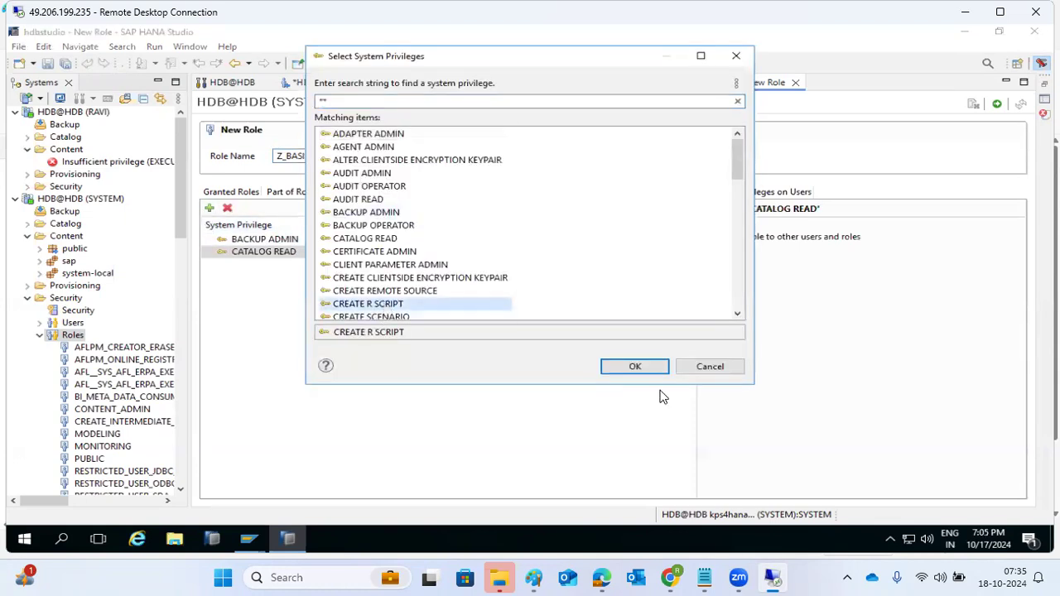
{"action": "left_click", "coordinate": [621, 371]}
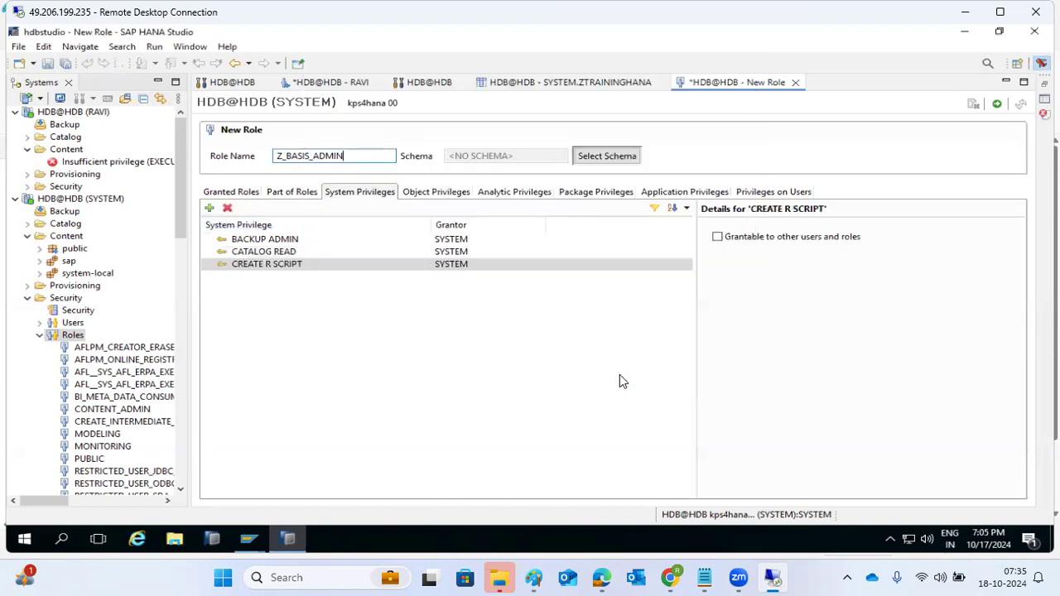
{"action": "left_click", "coordinate": [429, 192]}
{"action": "left_click", "coordinate": [996, 106]}
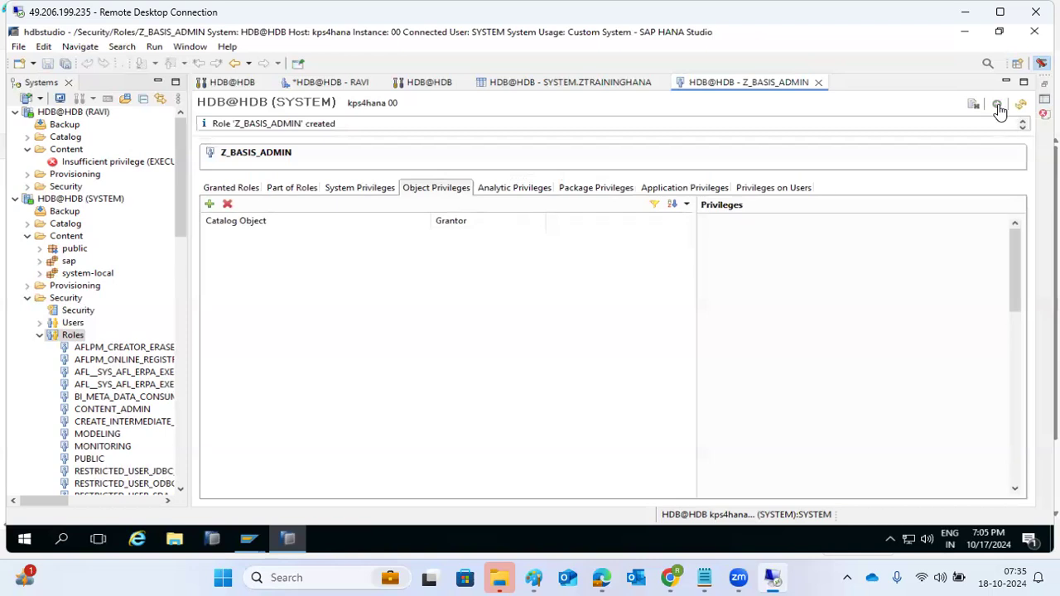
Start a new database user named RAVI1 and enter its password twice
{"action": "right_click", "coordinate": [58, 323]}
{"action": "left_click", "coordinate": [87, 334]}
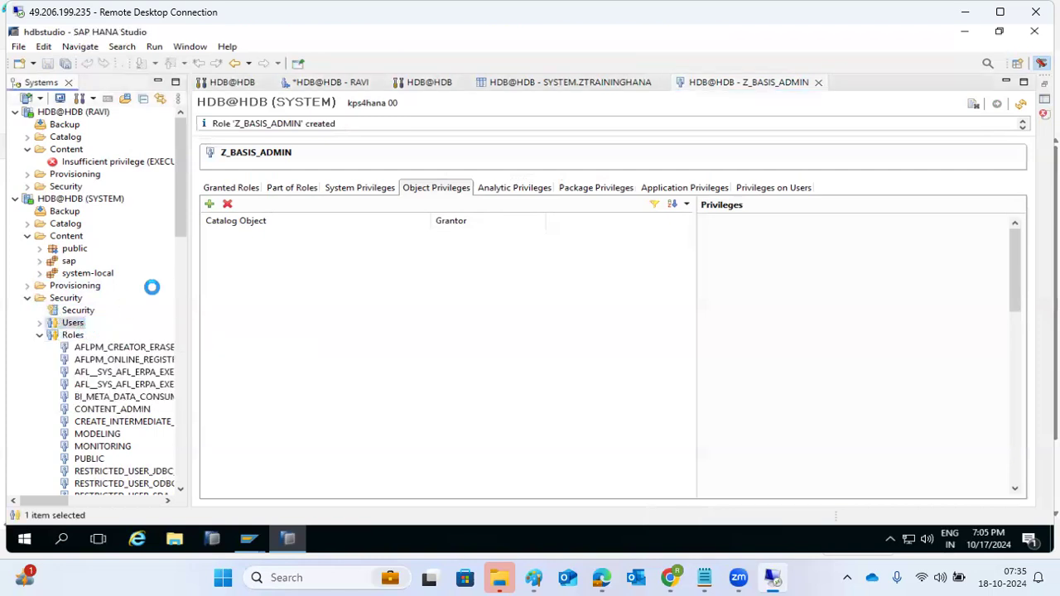
{"action": "type", "text": "RAVI1"}
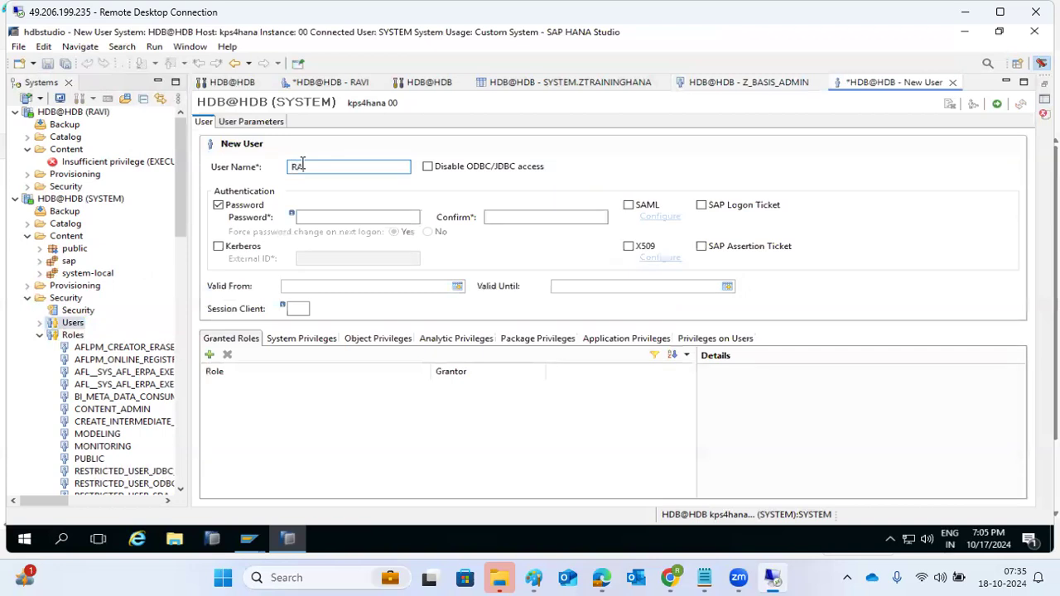
{"action": "left_click", "coordinate": [314, 216]}
{"action": "type", "text": "********"}
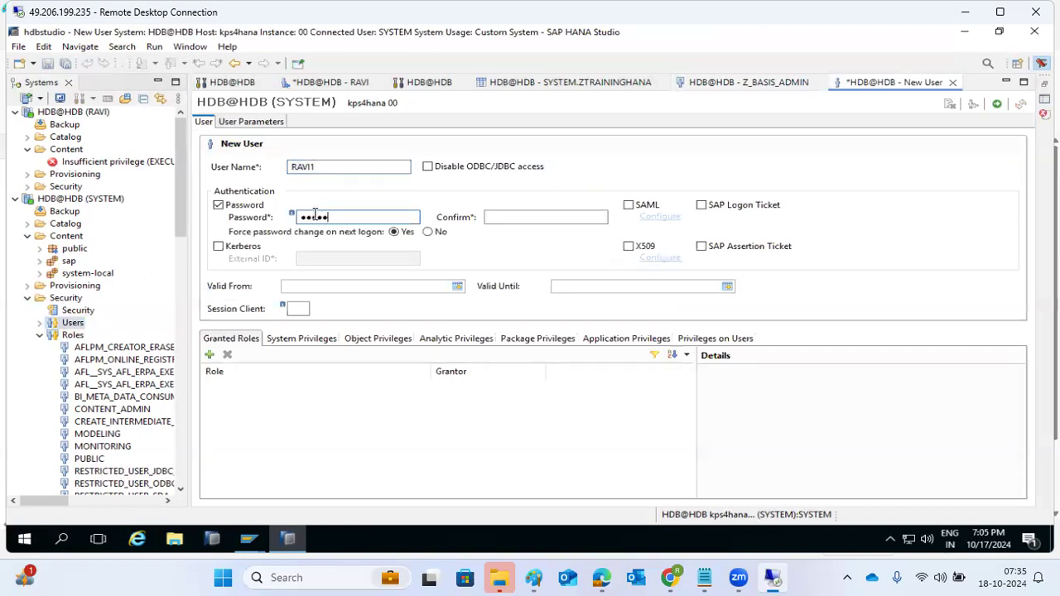
{"action": "key", "text": "Tab"}
{"action": "type", "text": "•••••••"}
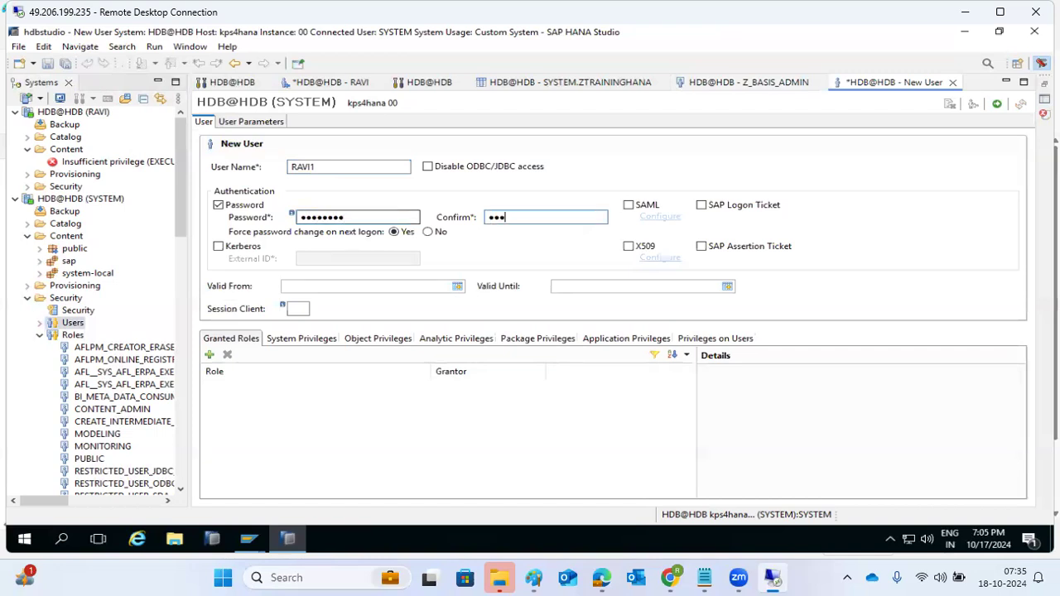
Grant RAVI1 the Z_BASIS_ADMIN role and deploy the new user
{"action": "left_click", "coordinate": [210, 354]}
{"action": "left_click_drag", "start_coordinate": [739, 163], "coordinate": [733, 322]}
{"action": "double_click", "coordinate": [367, 305]}
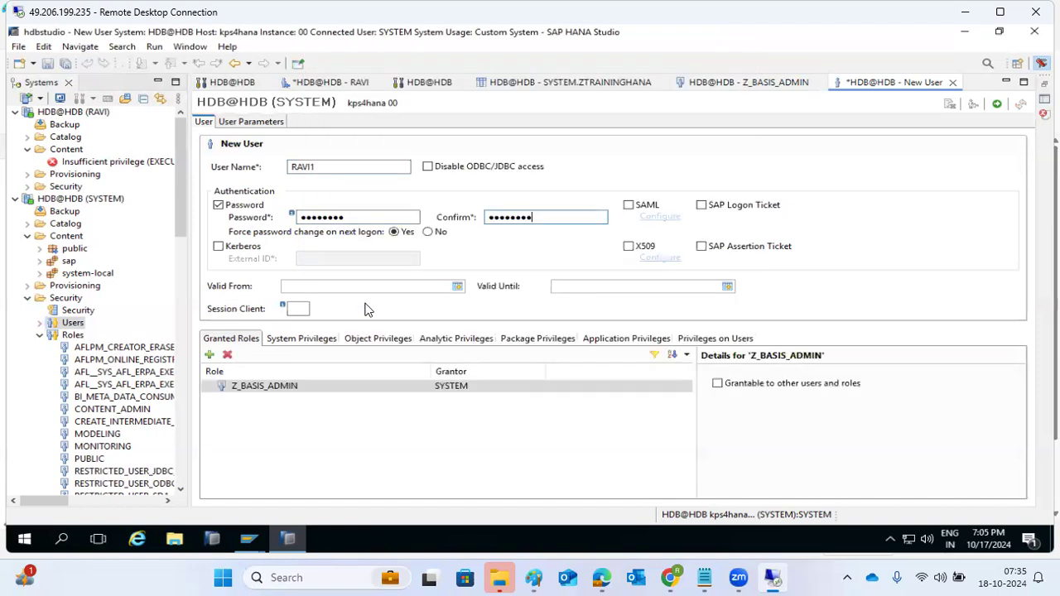
{"action": "left_click", "coordinate": [993, 105]}
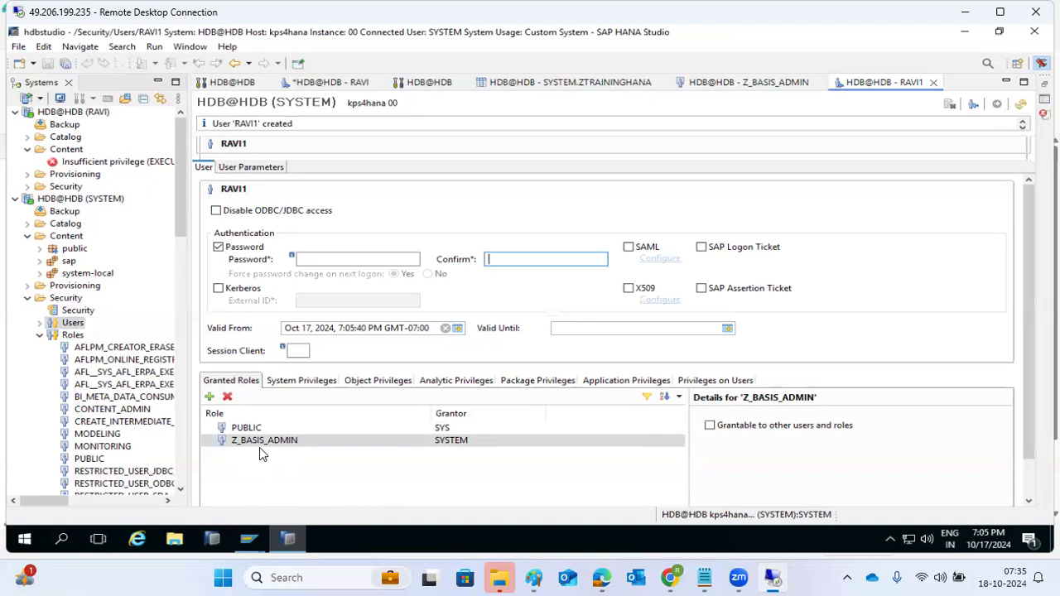
Refresh RAVI1 and review its system, object, analytic and package privileges and the Z_BASIS_ADMIN role
{"action": "left_click", "coordinate": [314, 386]}
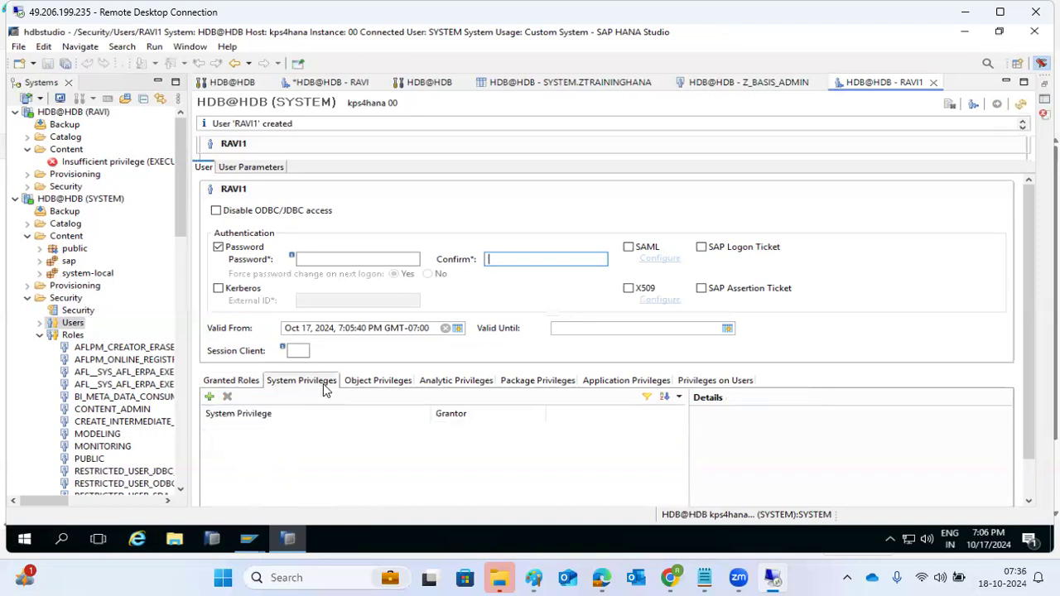
{"action": "left_click", "coordinate": [1021, 108]}
{"action": "left_click", "coordinate": [231, 339]}
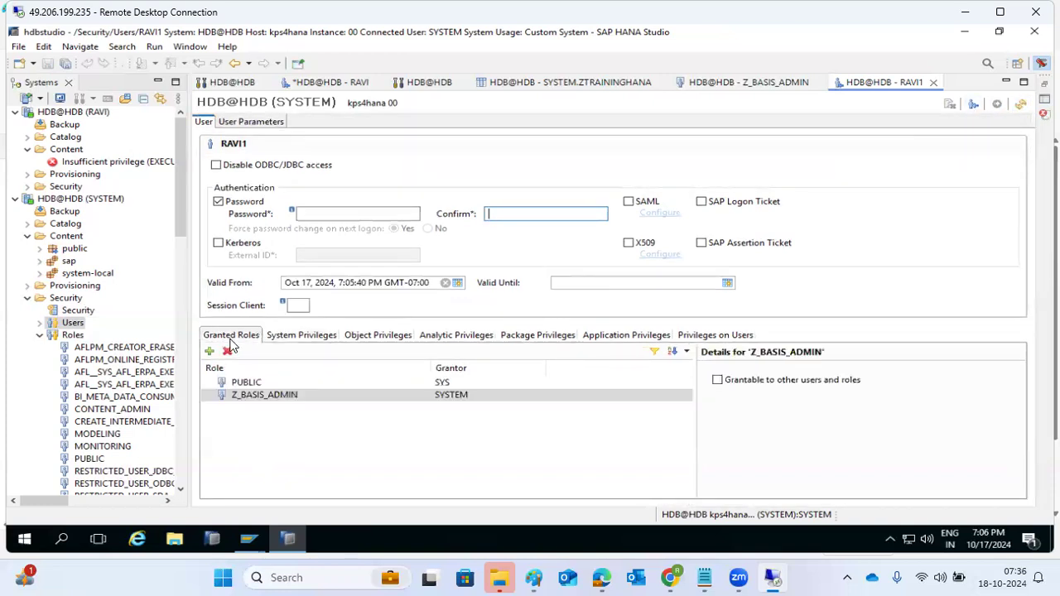
{"action": "left_click", "coordinate": [303, 335]}
{"action": "left_click", "coordinate": [374, 335]}
{"action": "left_click", "coordinate": [447, 335]}
{"action": "left_click", "coordinate": [537, 335]}
{"action": "left_click", "coordinate": [227, 336]}
{"action": "left_click", "coordinate": [254, 397]}
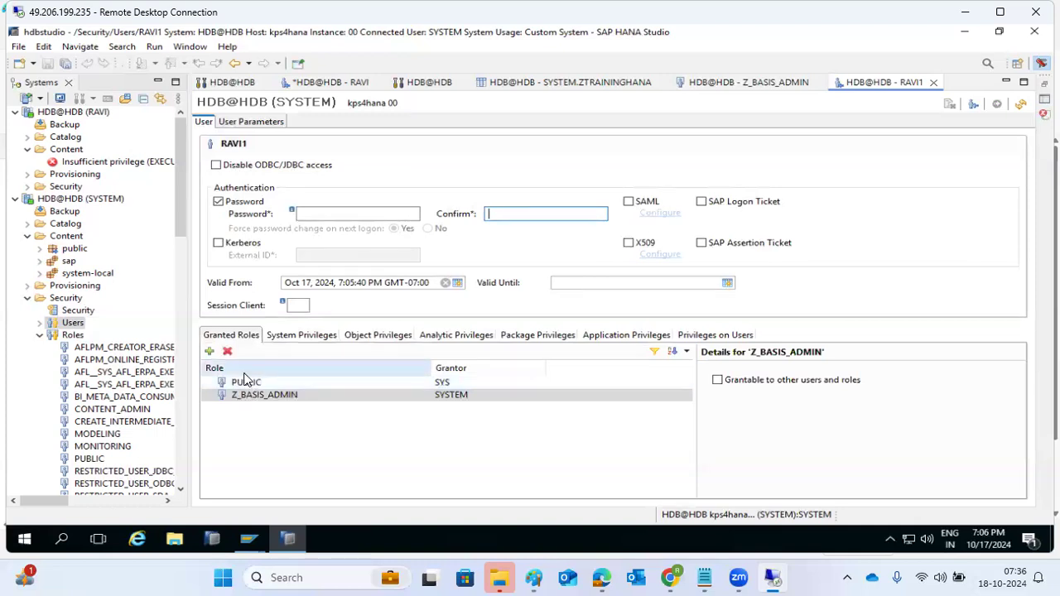
Expand the Users list and open a blank New User form
{"action": "left_click", "coordinate": [38, 325]}
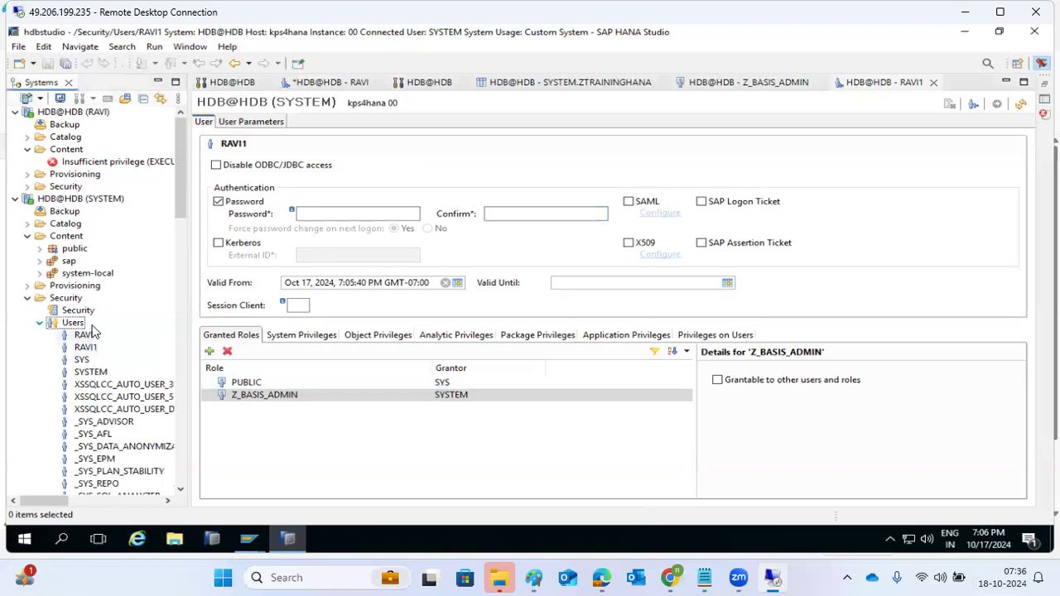
{"action": "right_click", "coordinate": [71, 323]}
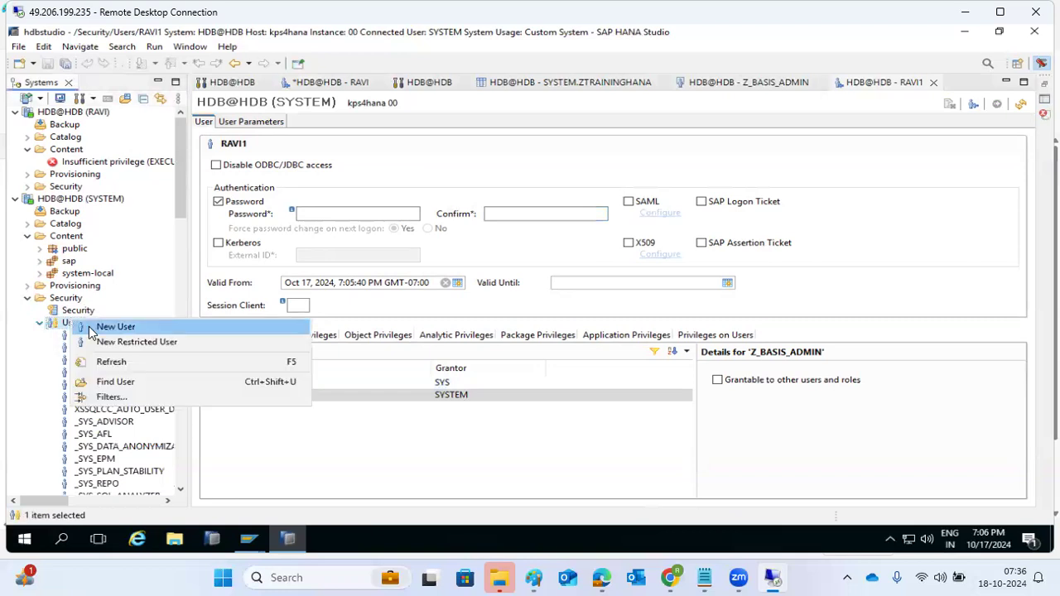
{"action": "left_click", "coordinate": [92, 328]}
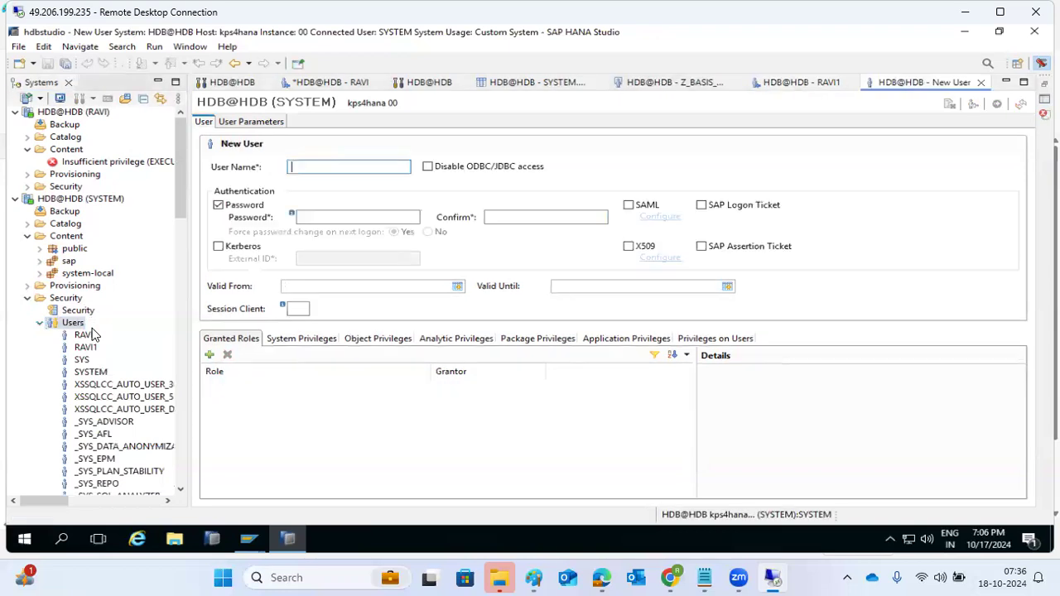
{"action": "right_click", "coordinate": [58, 325]}
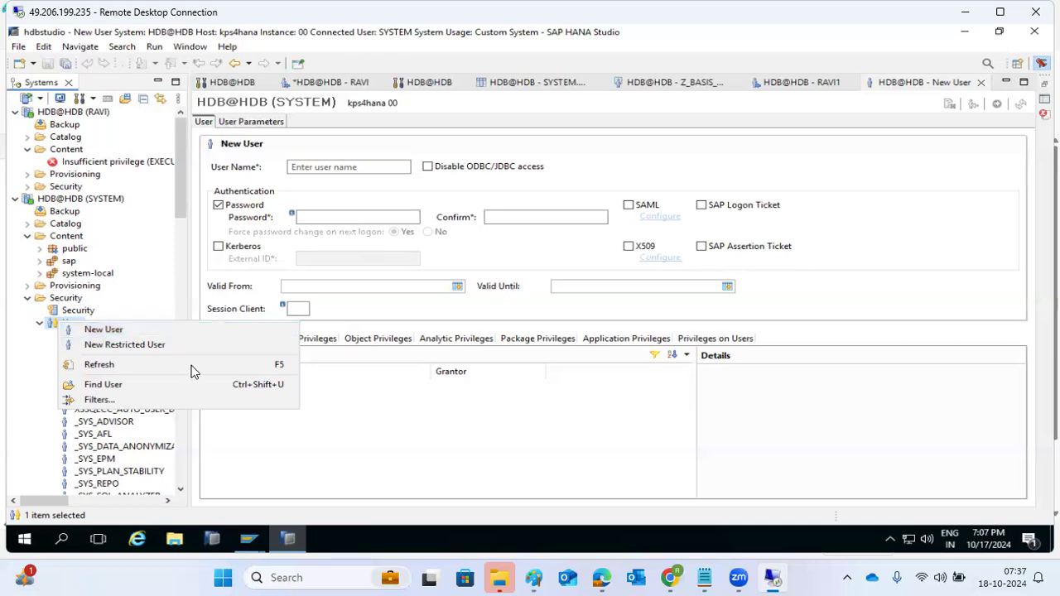
{"action": "left_click", "coordinate": [371, 424]}
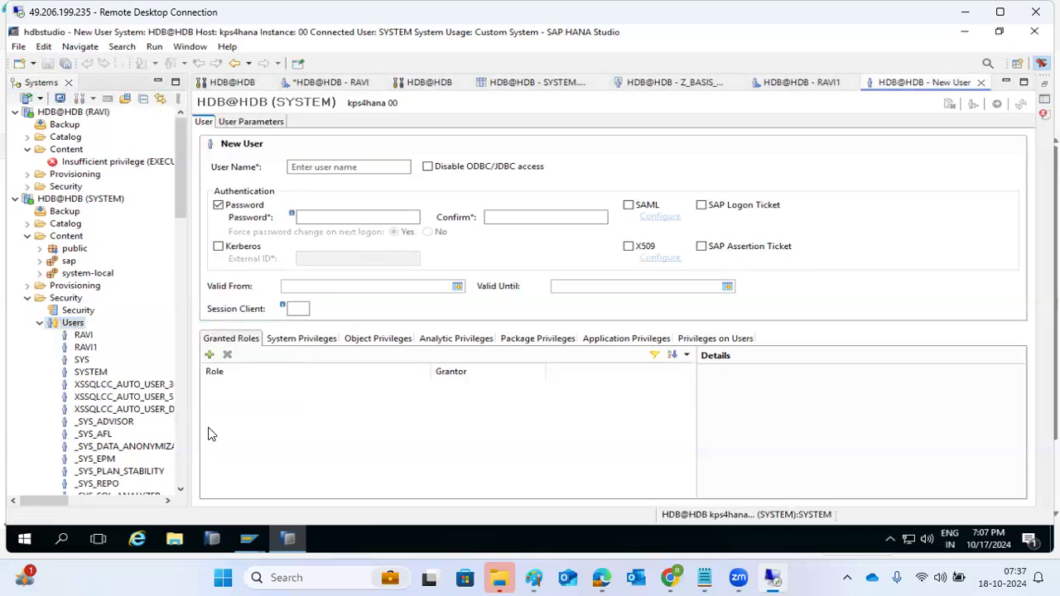
{"action": "left_click", "coordinate": [92, 206]}
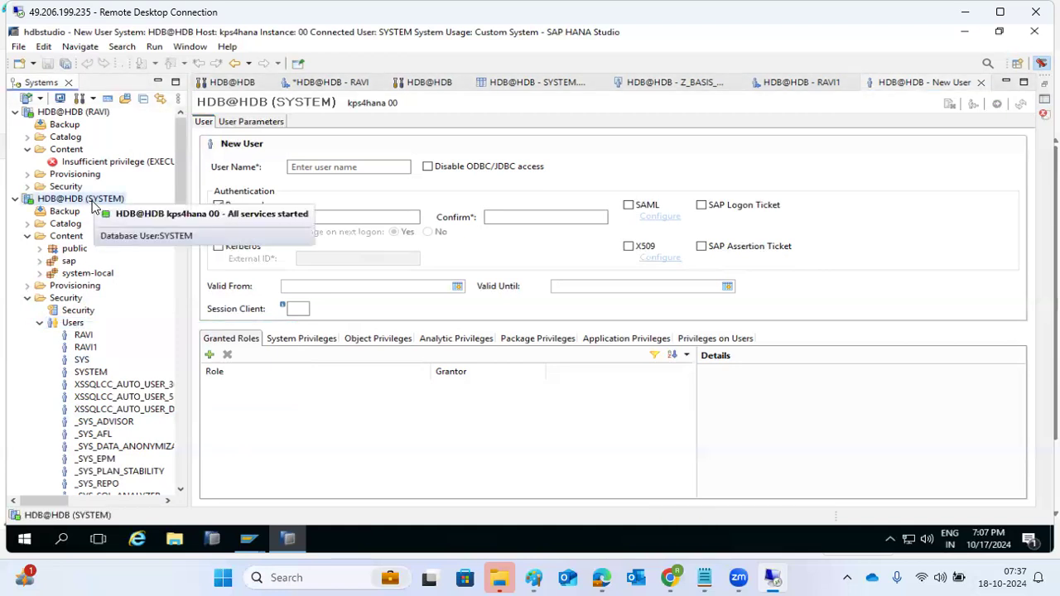
Open the HDB@HDB (SYSTEM) monitor's Performance > Sessions list and refresh it
{"action": "right_click", "coordinate": [92, 205]}
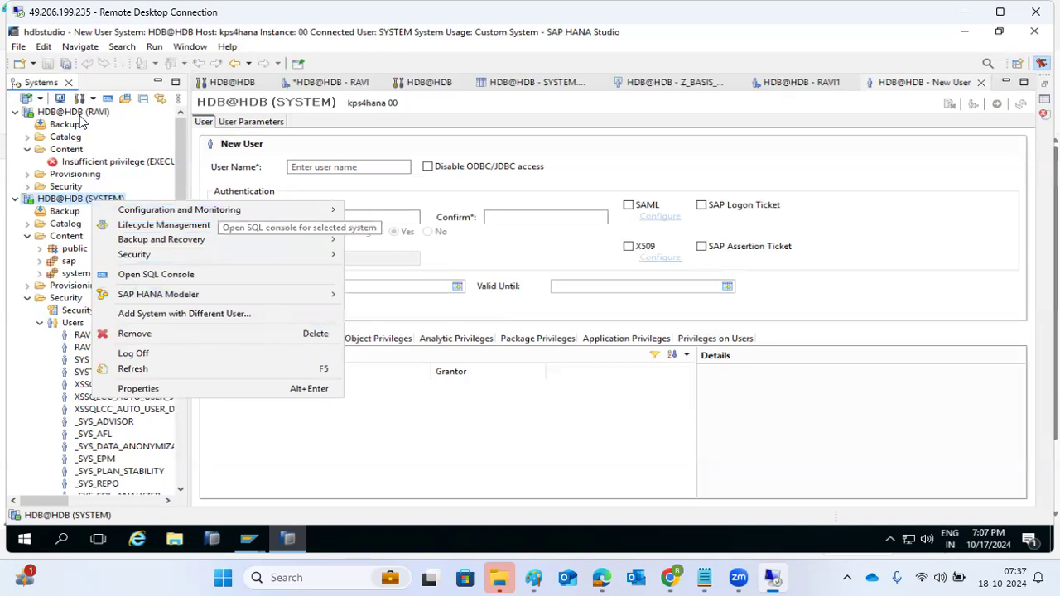
{"action": "left_click", "coordinate": [239, 86]}
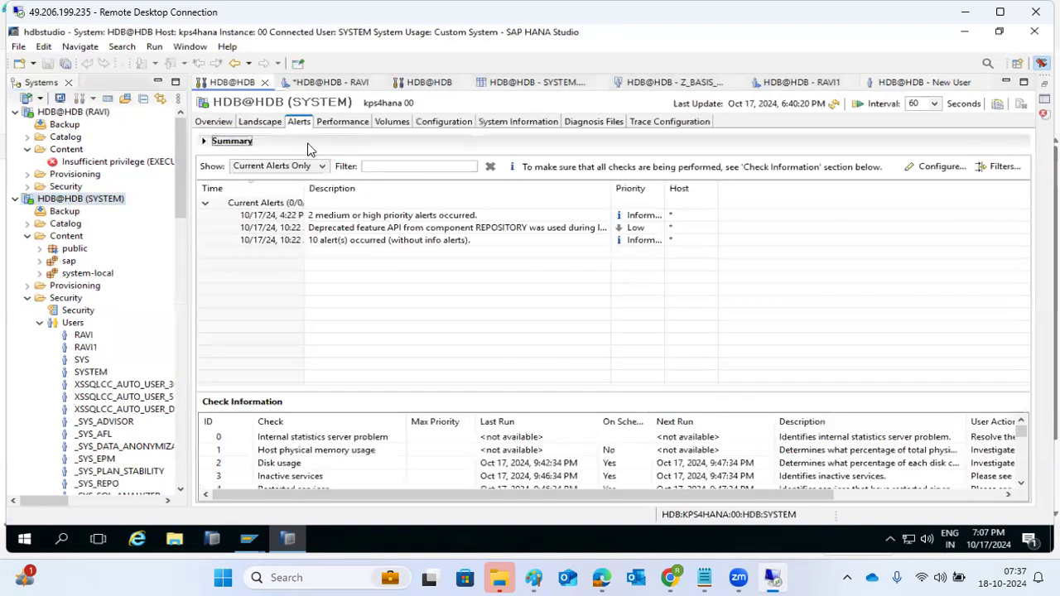
{"action": "left_click", "coordinate": [350, 122]}
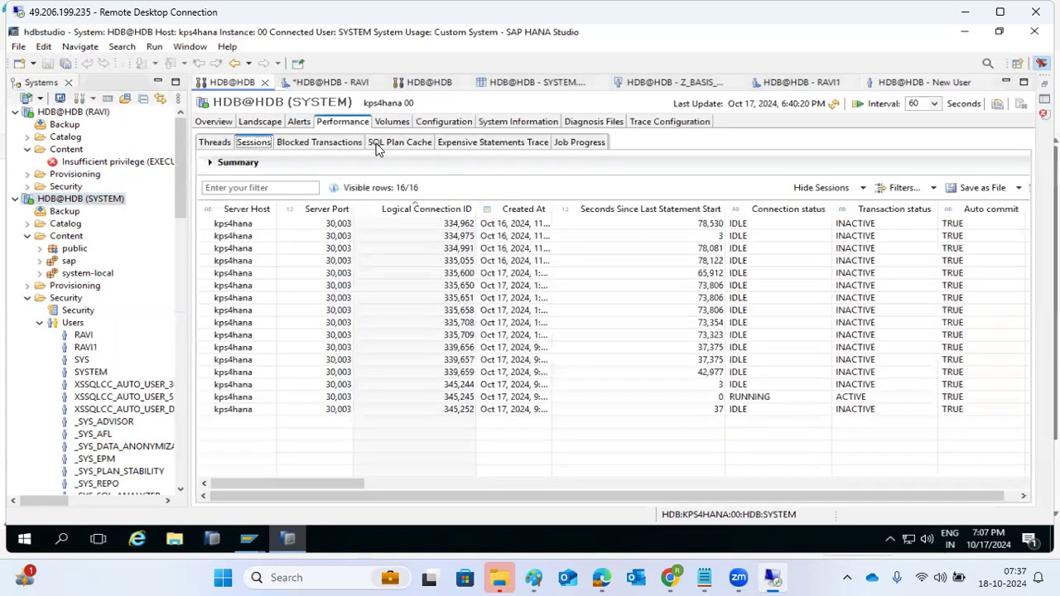
{"action": "left_click", "coordinate": [834, 104]}
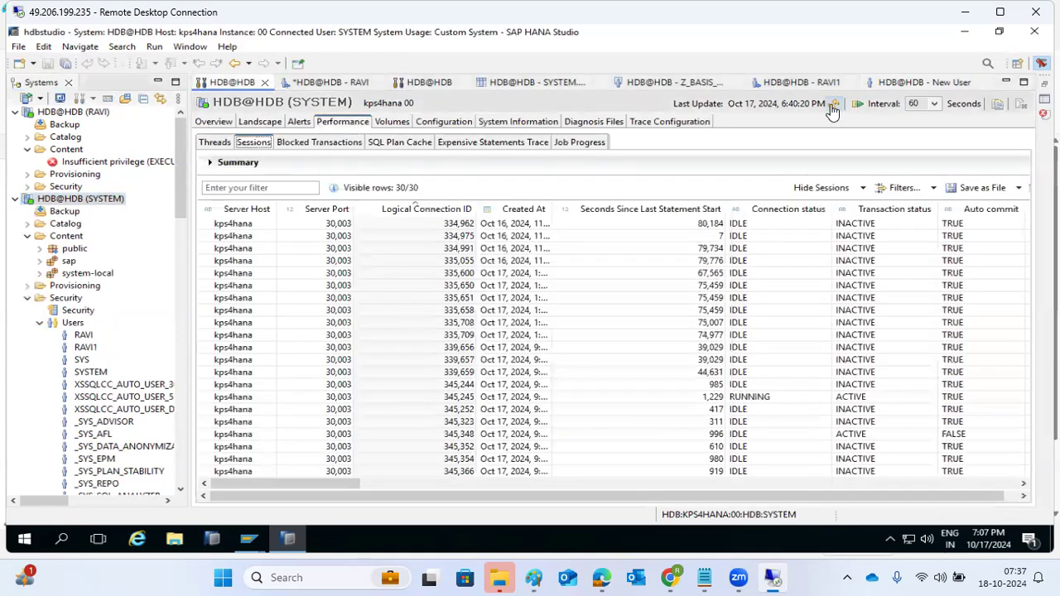
Browse the 30-session table, scrolling and dragging columns to read each session's database user
{"action": "scroll", "coordinate": [756, 280], "scroll_direction": "down", "scroll_amount": 3}
{"action": "scroll", "coordinate": [756, 287], "scroll_direction": "up", "scroll_amount": 3}
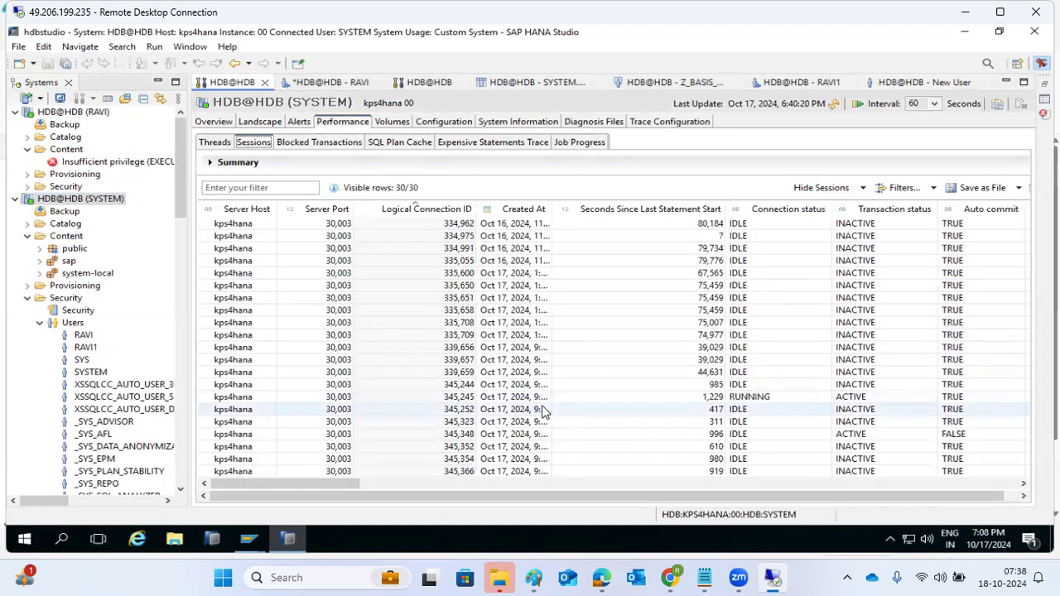
{"action": "left_click_drag", "start_coordinate": [337, 488], "coordinate": [533, 483]}
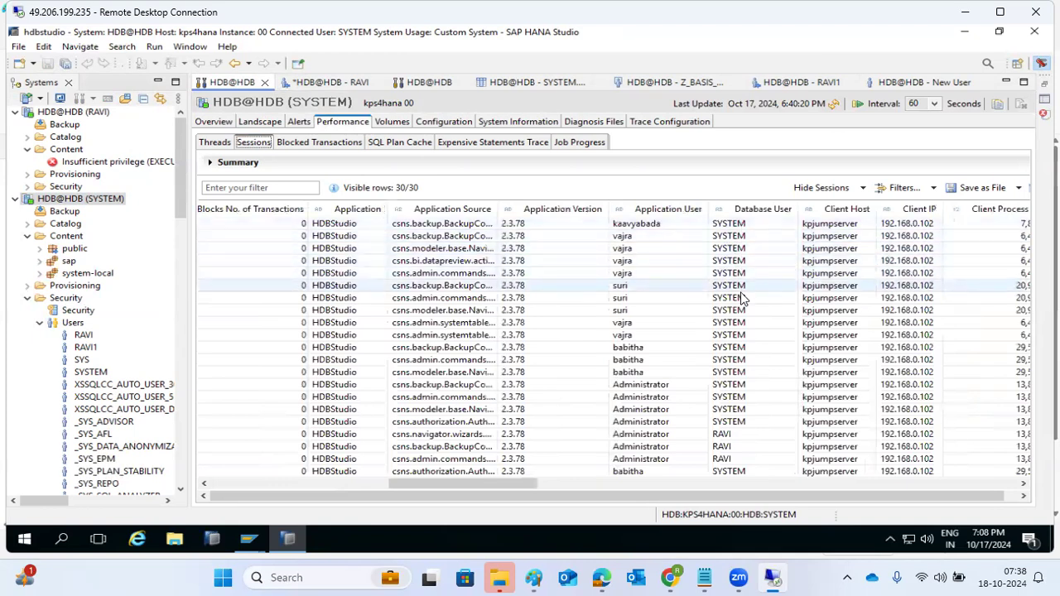
{"action": "scroll", "coordinate": [732, 348], "scroll_direction": "down", "scroll_amount": 3}
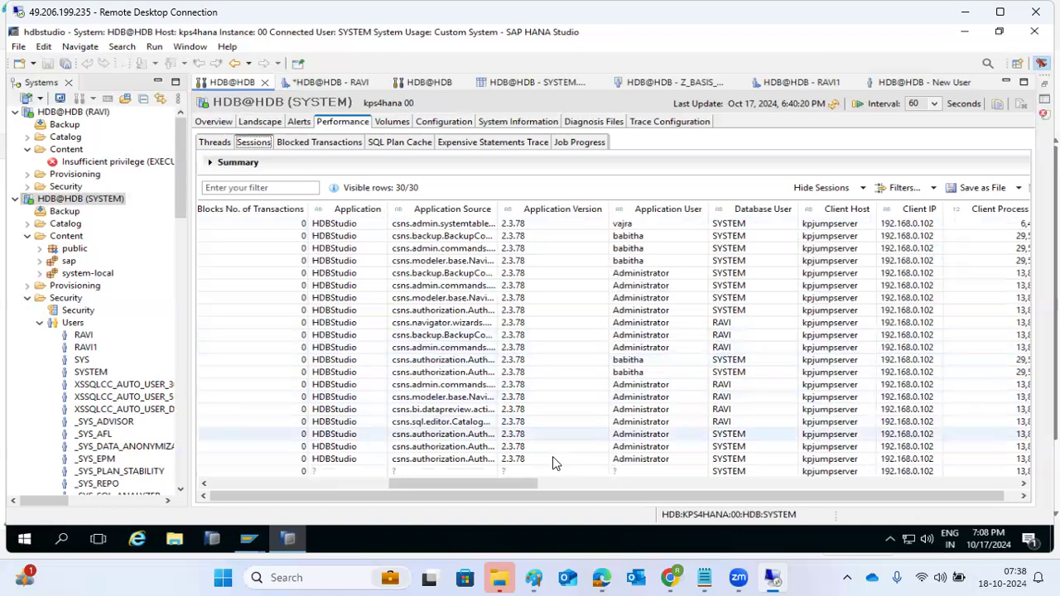
{"action": "left_click_drag", "start_coordinate": [504, 486], "coordinate": [559, 486]}
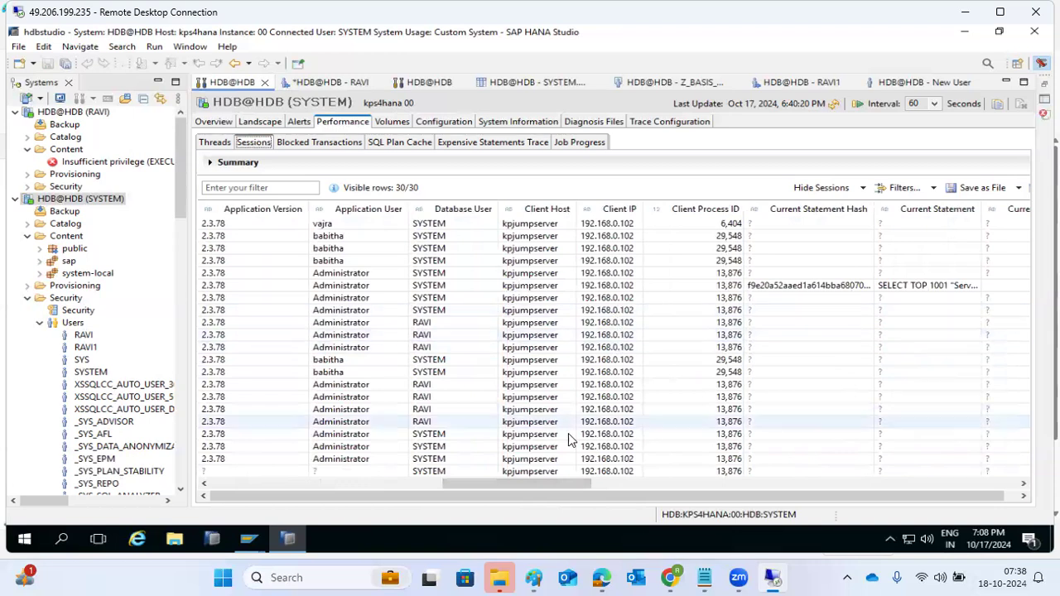
{"action": "left_click_drag", "start_coordinate": [522, 484], "coordinate": [261, 506]}
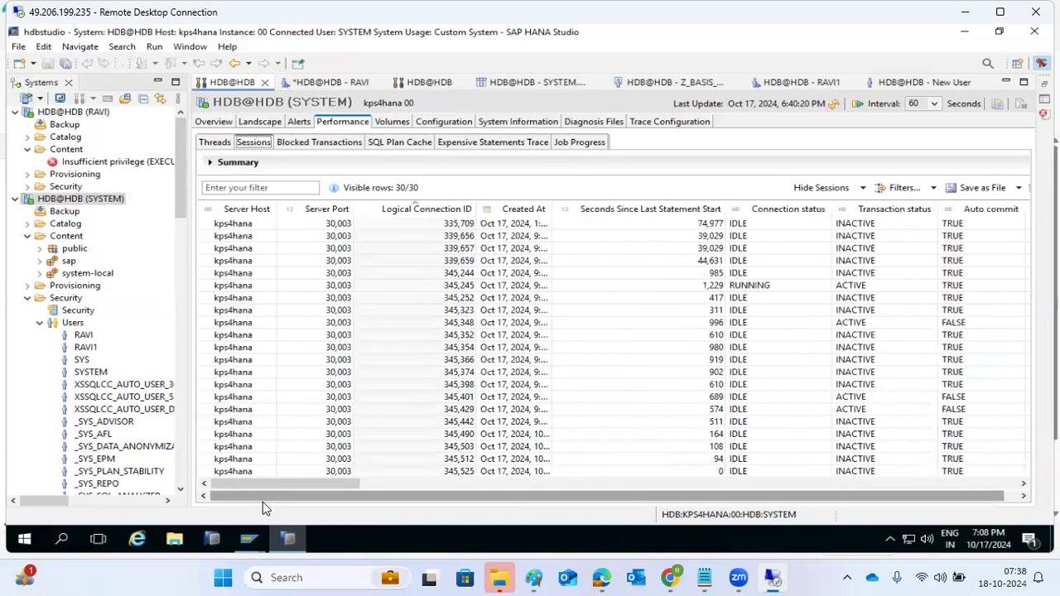
{"action": "scroll", "coordinate": [389, 373], "scroll_direction": "up", "scroll_amount": 3}
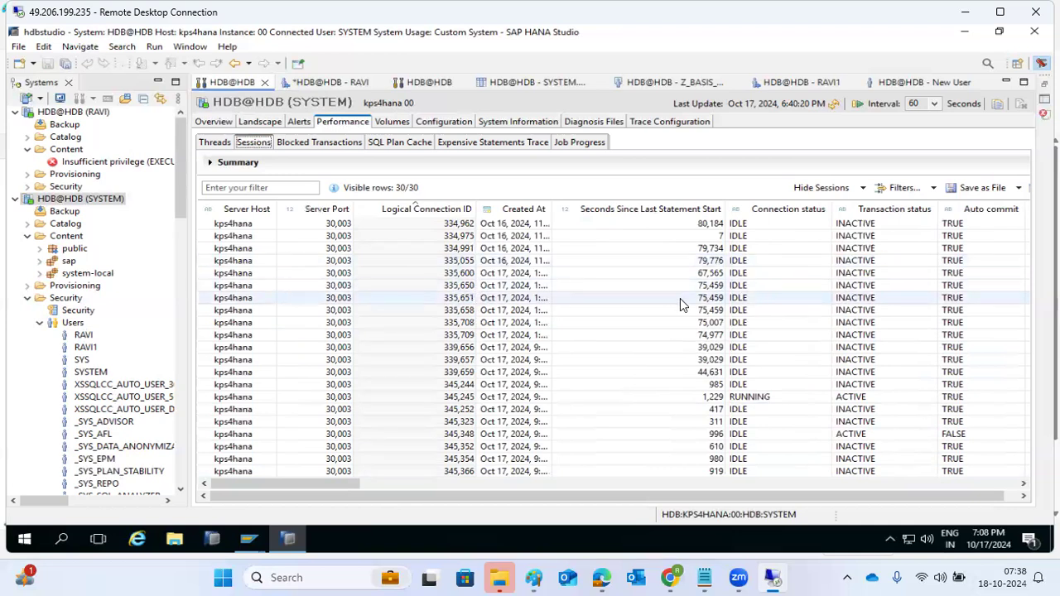
{"action": "scroll", "coordinate": [677, 319], "scroll_direction": "down", "scroll_amount": 3}
{"action": "left_click_drag", "start_coordinate": [337, 483], "coordinate": [544, 474]}
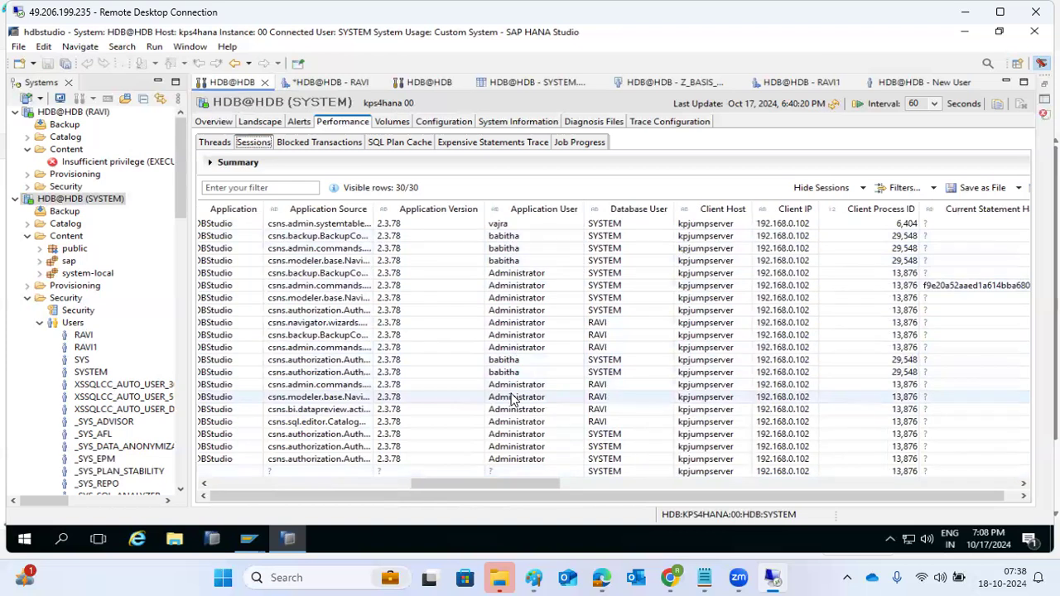
{"action": "scroll", "coordinate": [515, 398], "scroll_direction": "up", "scroll_amount": 3}
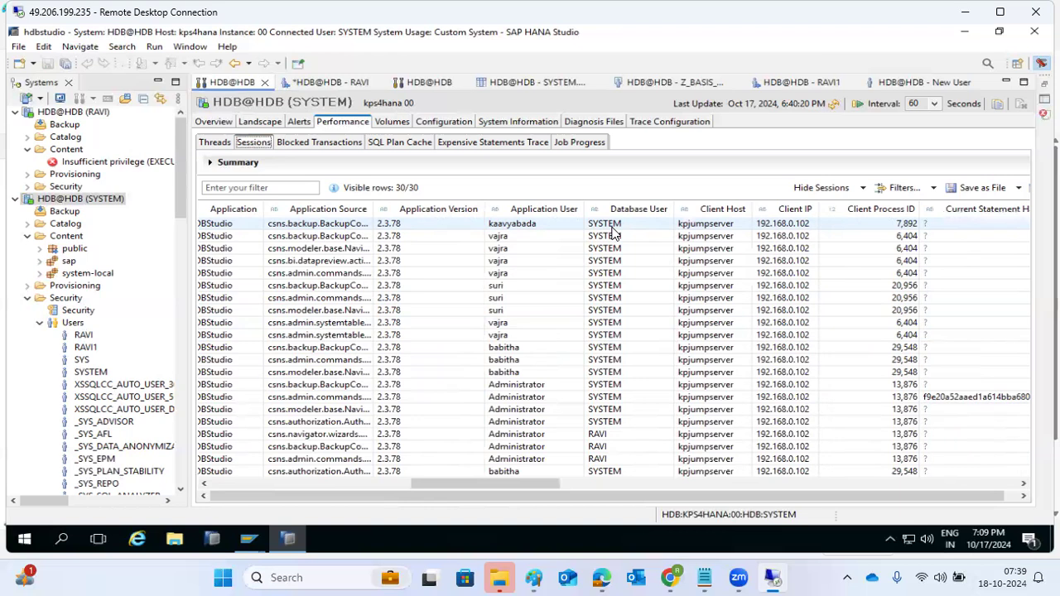
Open the SYSTEM connection's Security settings and set Auditing Status to Enabled
{"action": "left_click", "coordinate": [39, 323]}
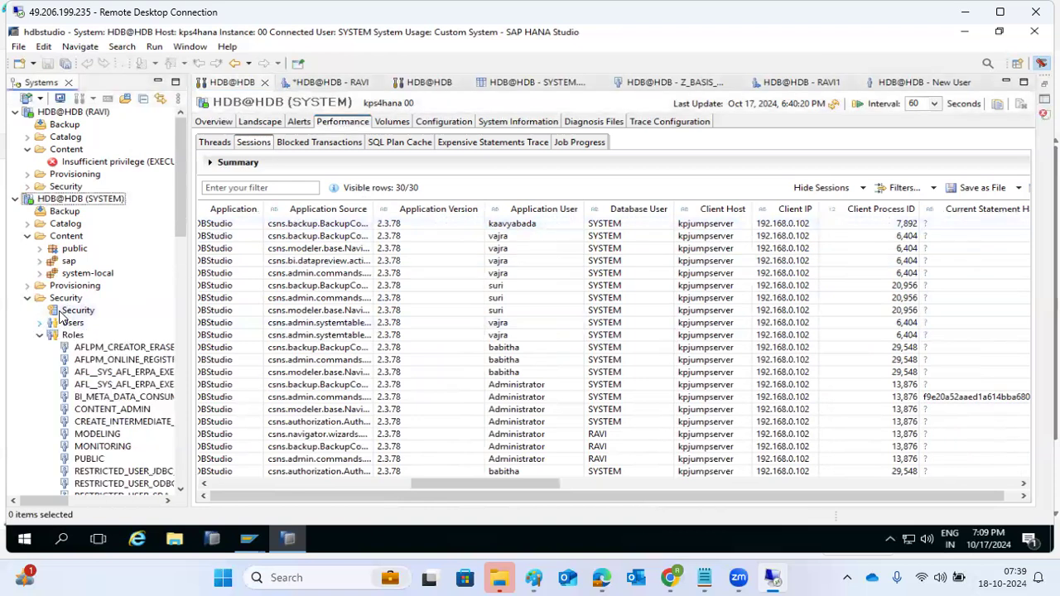
{"action": "double_click", "coordinate": [61, 313]}
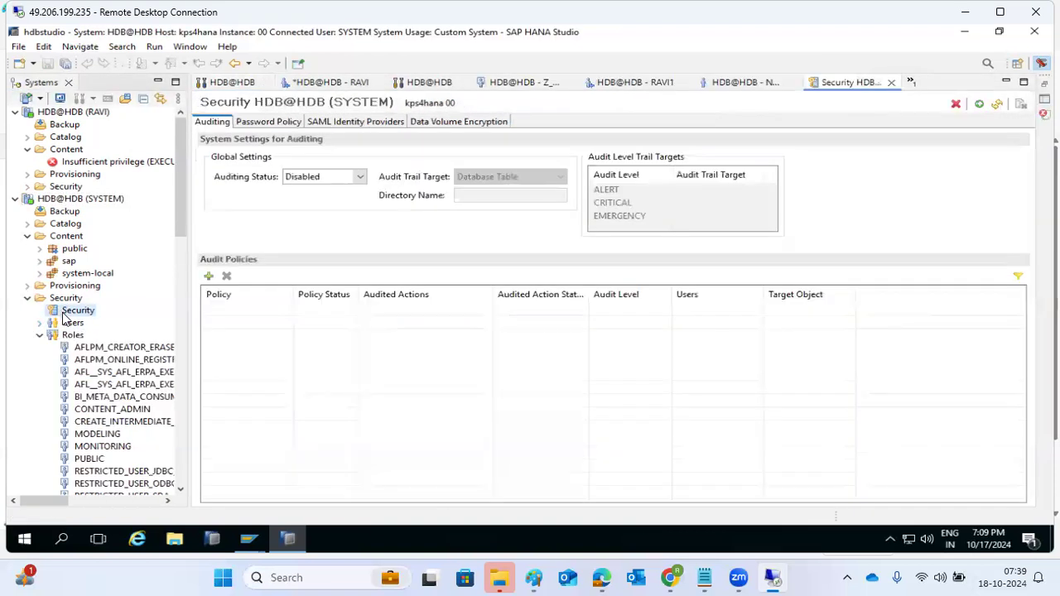
{"action": "left_click", "coordinate": [358, 179]}
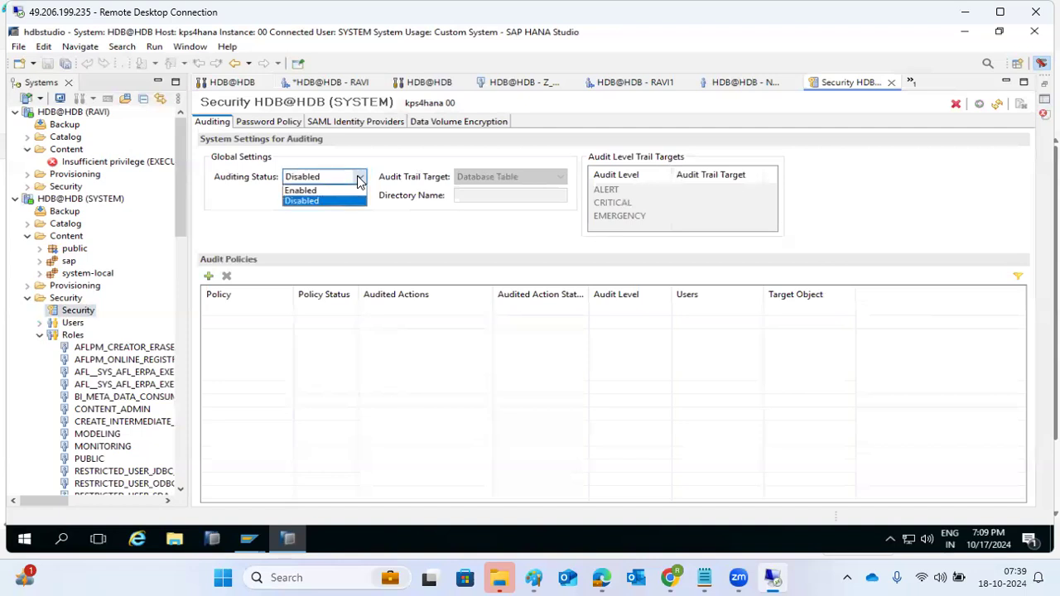
{"action": "left_click", "coordinate": [300, 191]}
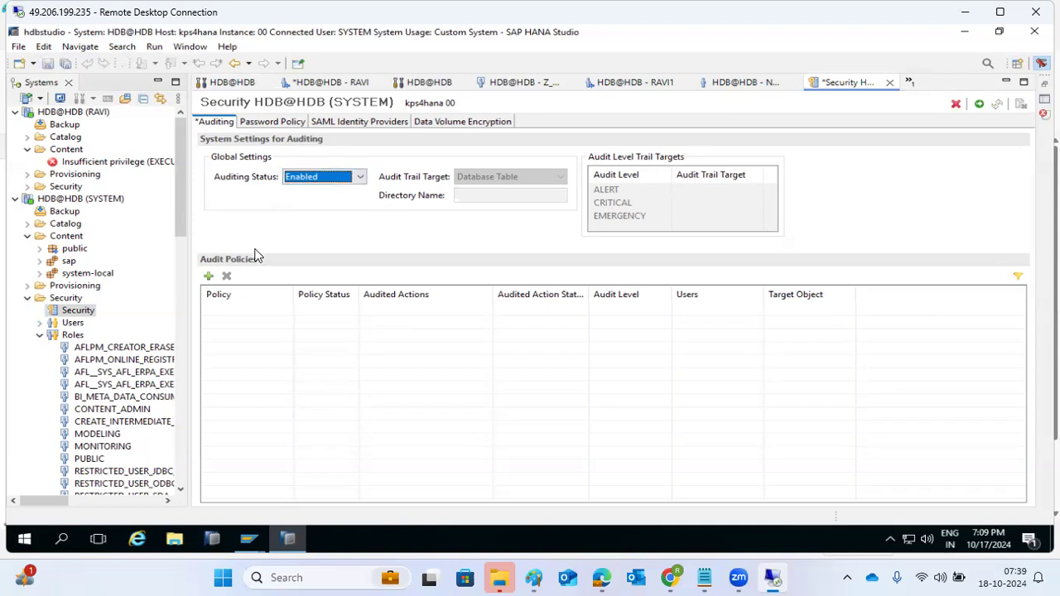
Add audit policy USER_POLACY with All Actions as its audited actions
{"action": "left_click", "coordinate": [208, 277]}
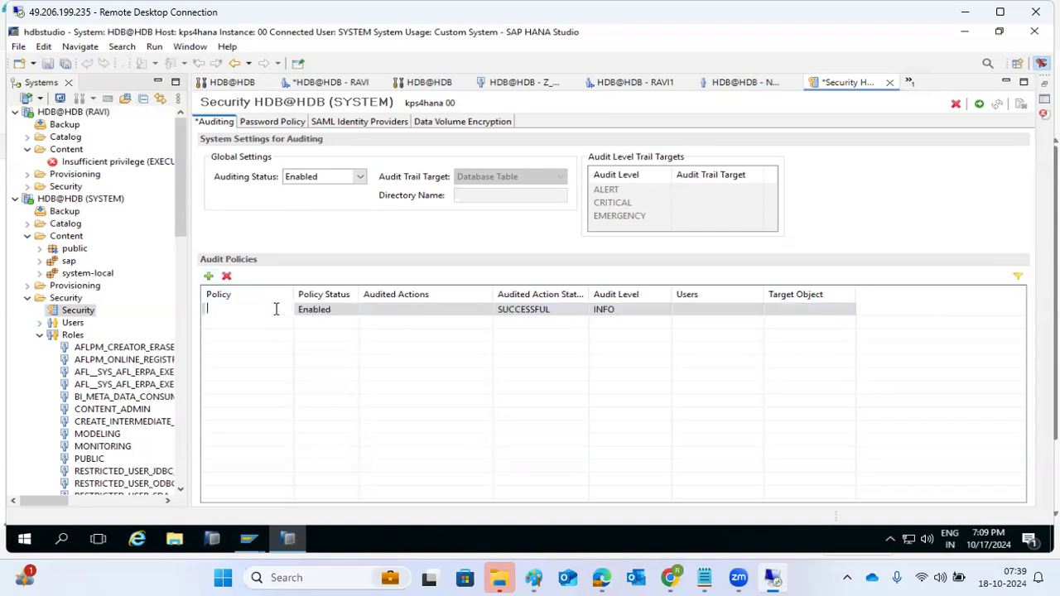
{"action": "type", "text": "USER_POLACY"}
{"action": "left_click", "coordinate": [409, 311]}
{"action": "left_click", "coordinate": [484, 310]}
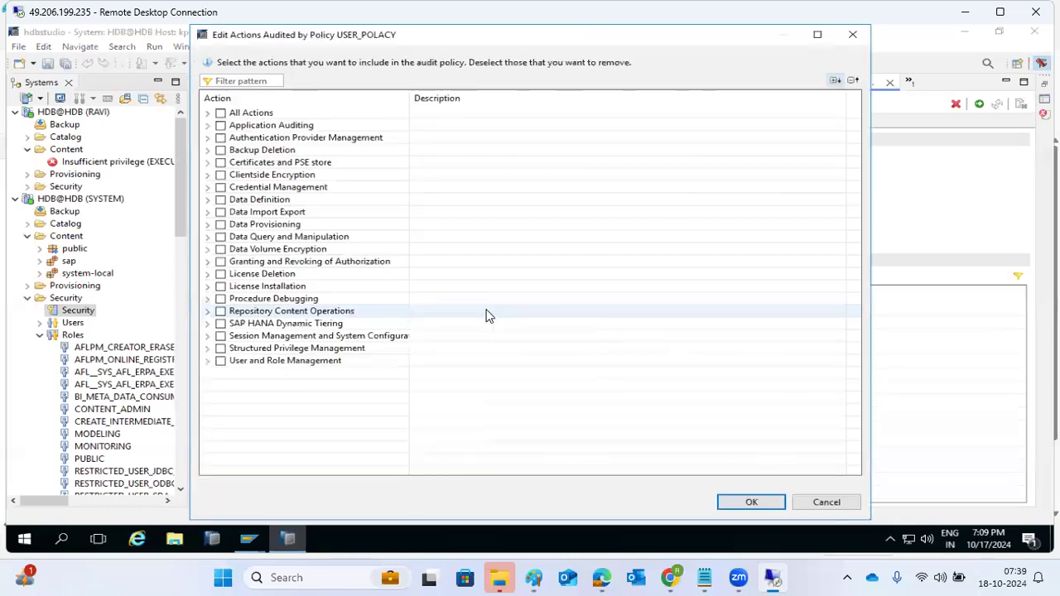
{"action": "left_click", "coordinate": [220, 113]}
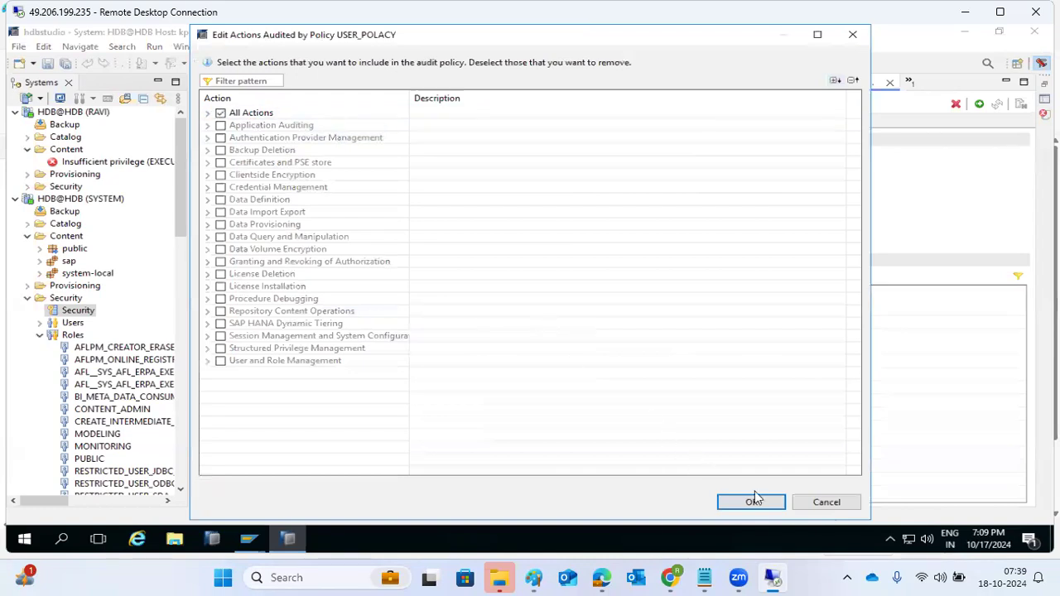
{"action": "left_click", "coordinate": [751, 501]}
{"action": "left_click", "coordinate": [556, 309]}
Set USER_POLACY's action status to ALL and keep its audit level at INFO
{"action": "left_click", "coordinate": [581, 308]}
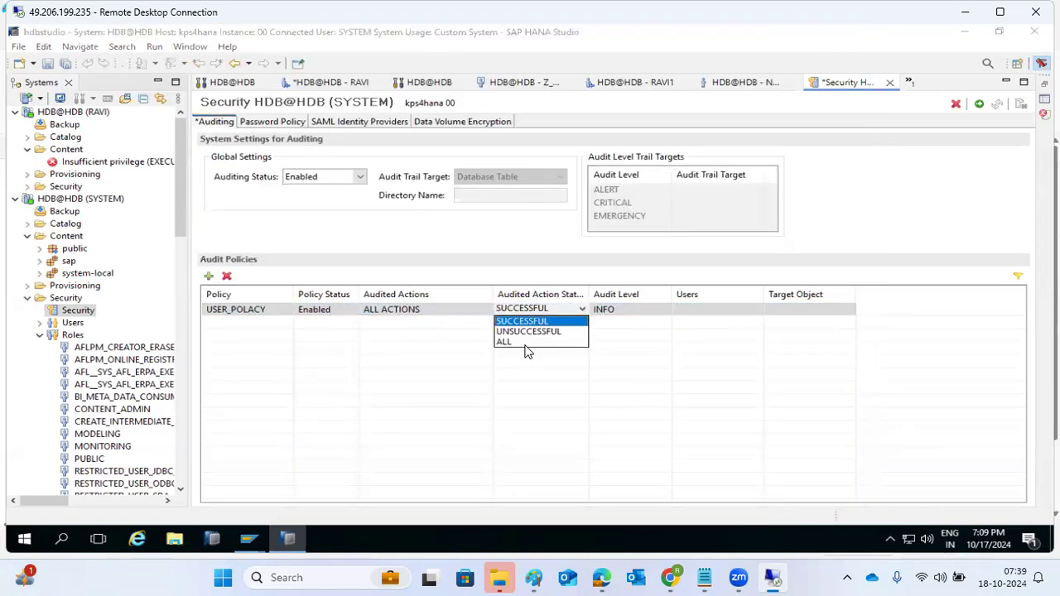
{"action": "left_click", "coordinate": [521, 342]}
{"action": "left_click", "coordinate": [609, 311]}
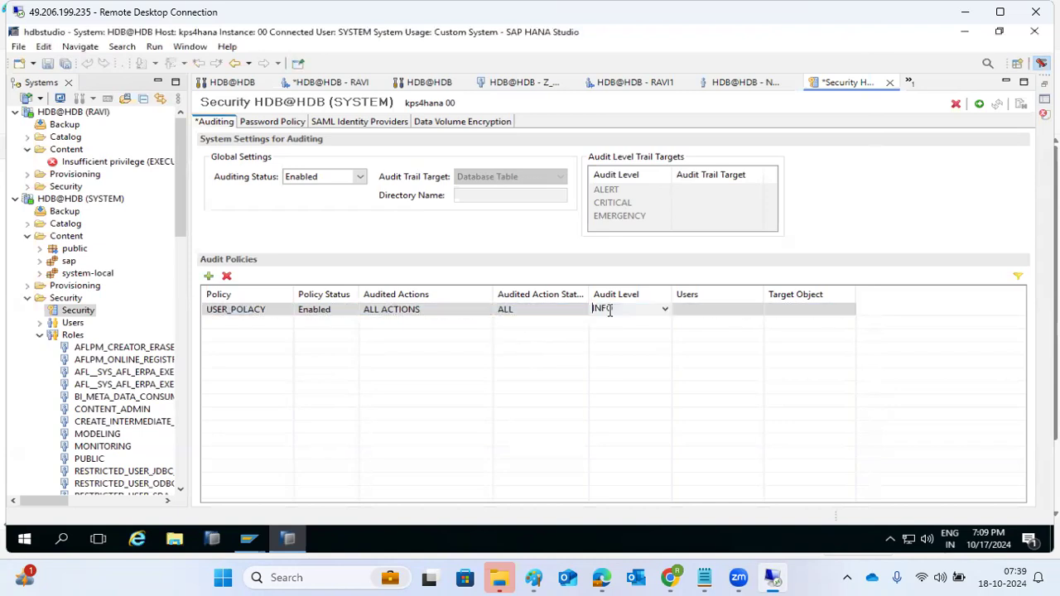
{"action": "left_click", "coordinate": [664, 309]}
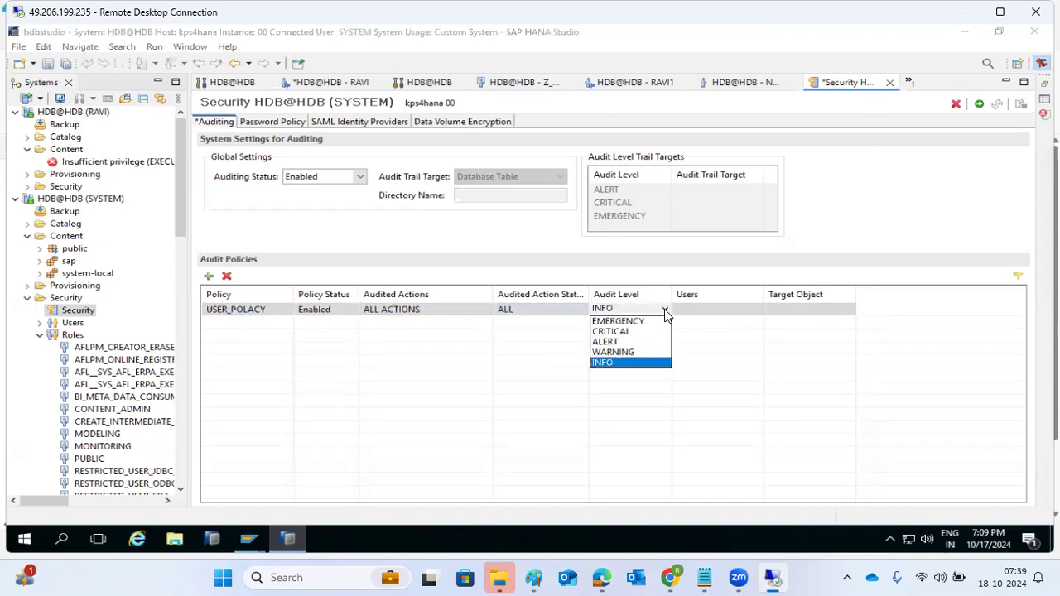
{"action": "left_click", "coordinate": [606, 363]}
Assign users RAVI, RAVI1 and SYSTEM to USER_POLACY and deploy the audit configuration
{"action": "left_click", "coordinate": [749, 309]}
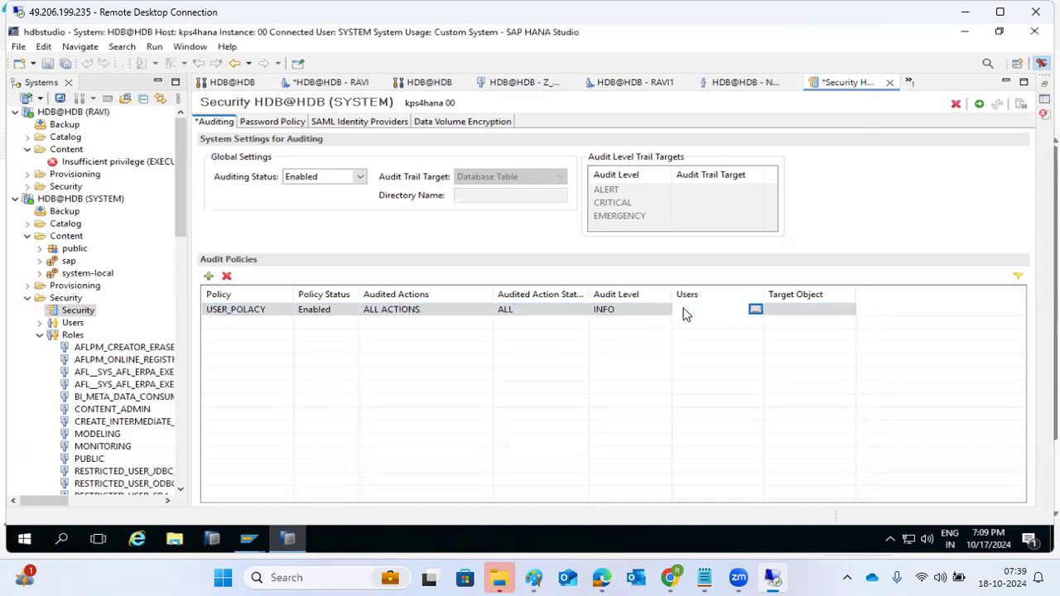
{"action": "left_click", "coordinate": [755, 311]}
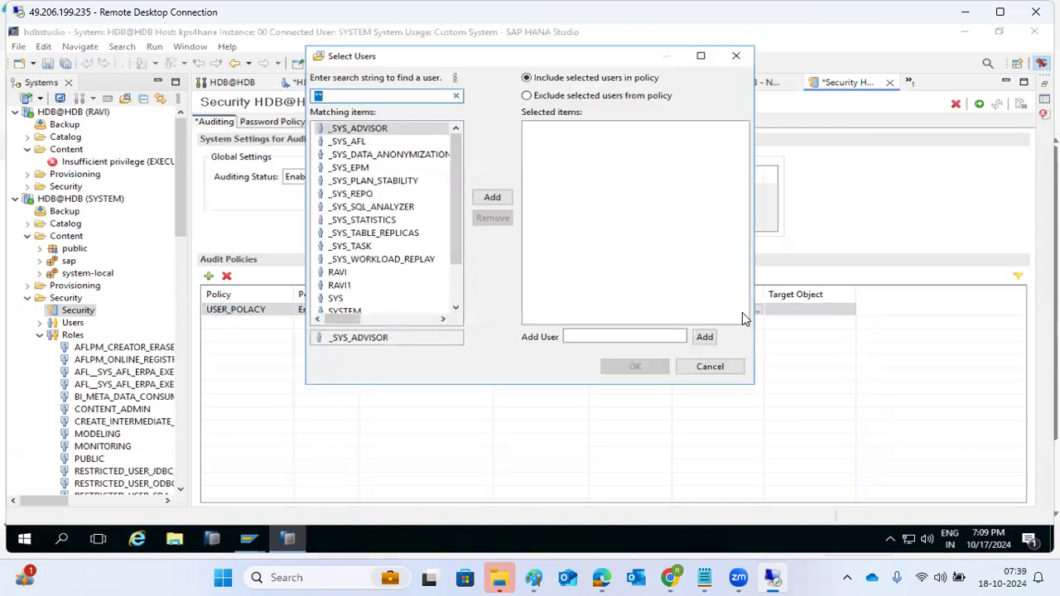
{"action": "double_click", "coordinate": [337, 274]}
{"action": "double_click", "coordinate": [344, 286]}
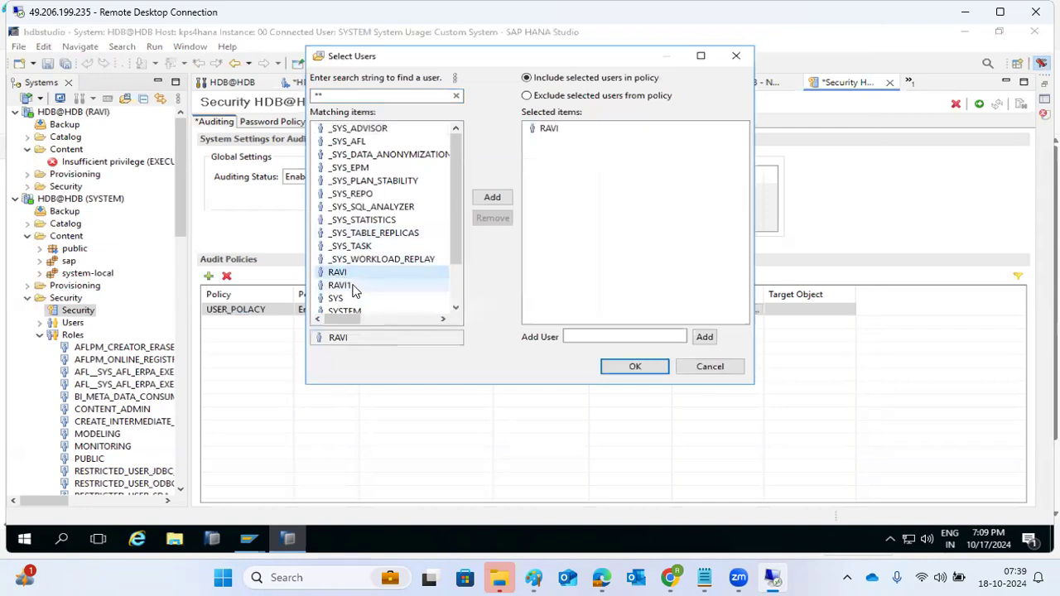
{"action": "scroll", "coordinate": [352, 285], "scroll_direction": "down", "scroll_amount": 1}
{"action": "double_click", "coordinate": [346, 274]}
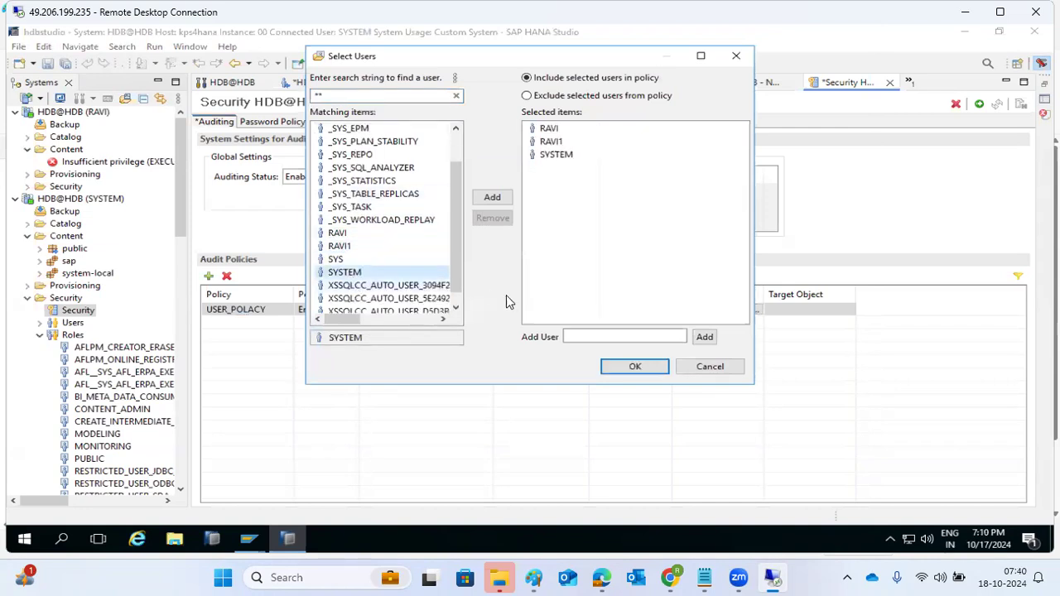
{"action": "left_click", "coordinate": [624, 367]}
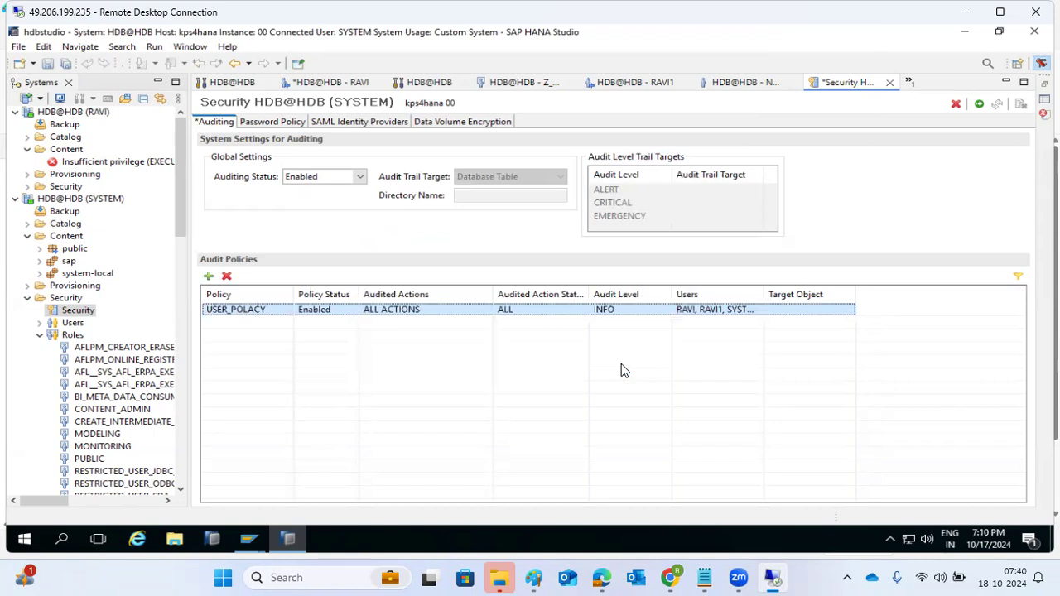
{"action": "left_click", "coordinate": [978, 103]}
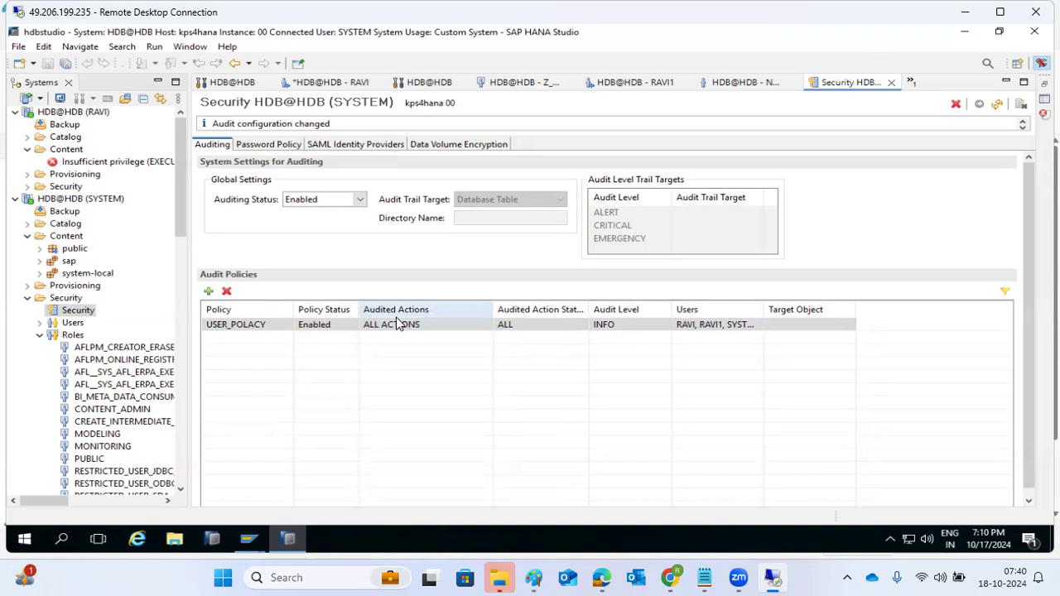
Create a second audit policy named USER1
{"action": "left_click", "coordinate": [209, 291]}
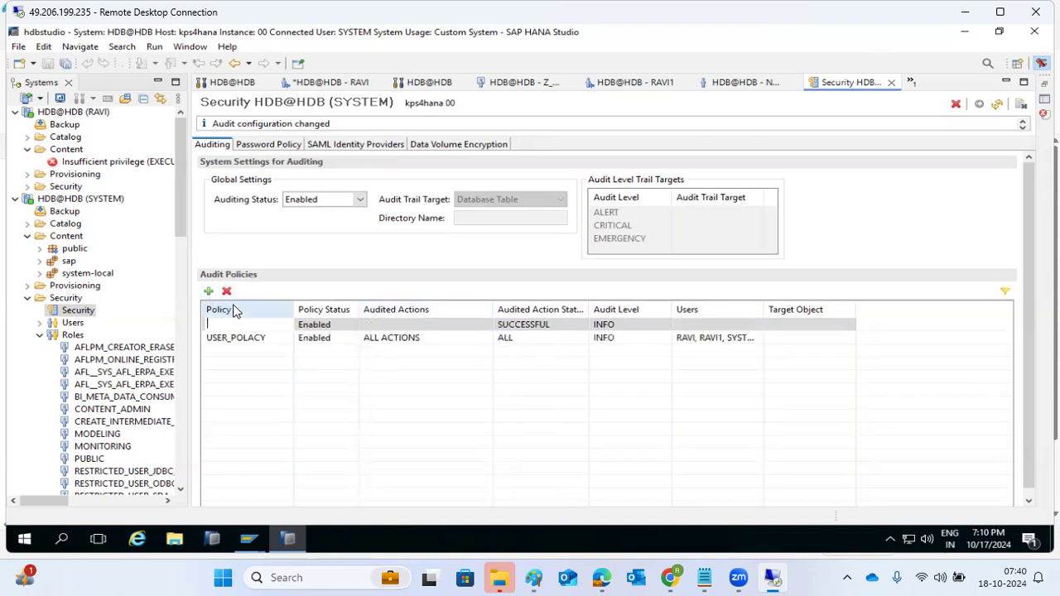
{"action": "type", "text": "USER1"}
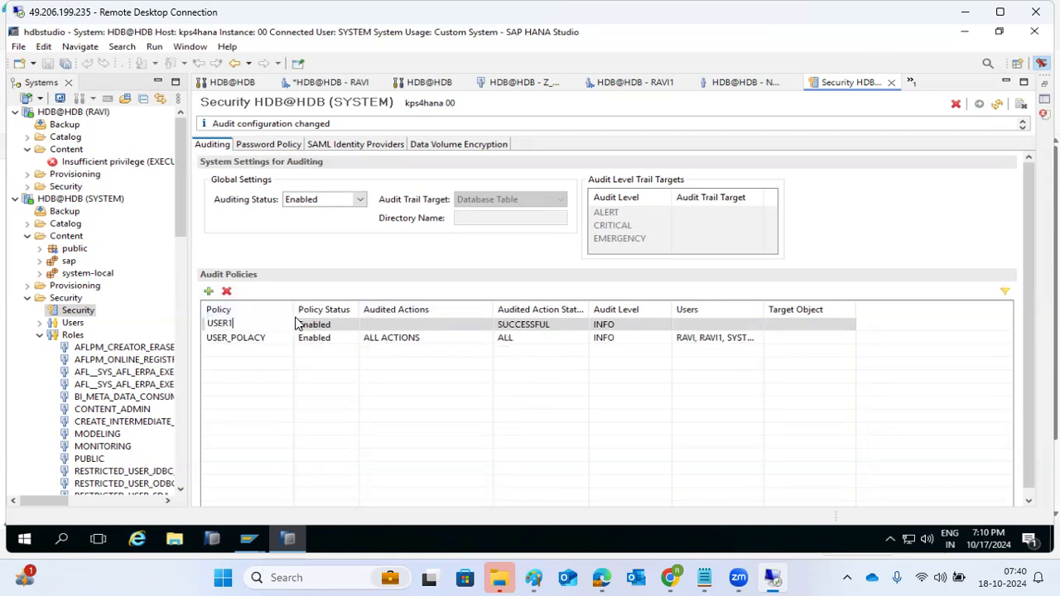
{"action": "left_click", "coordinate": [394, 325]}
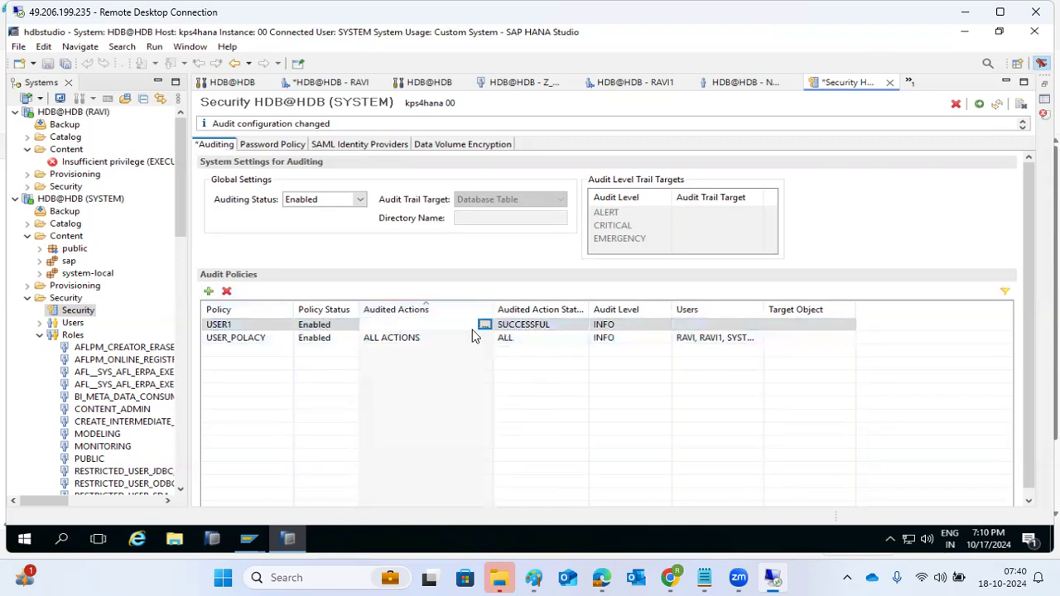
Set USER1 to audit every User and Role Management action, including creating and dropping roles and users
{"action": "left_click", "coordinate": [480, 323]}
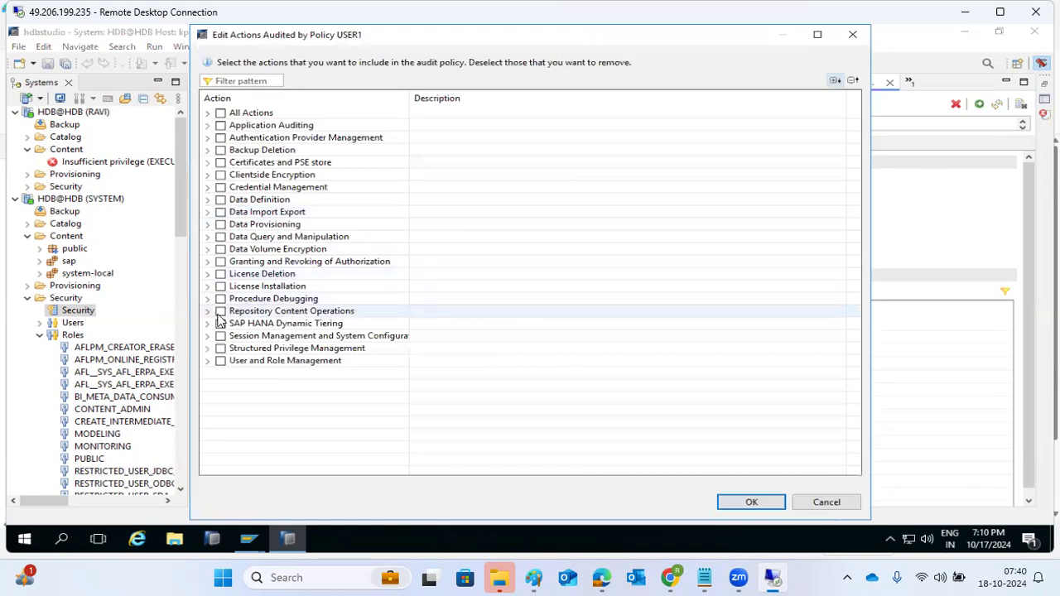
{"action": "left_click", "coordinate": [207, 362]}
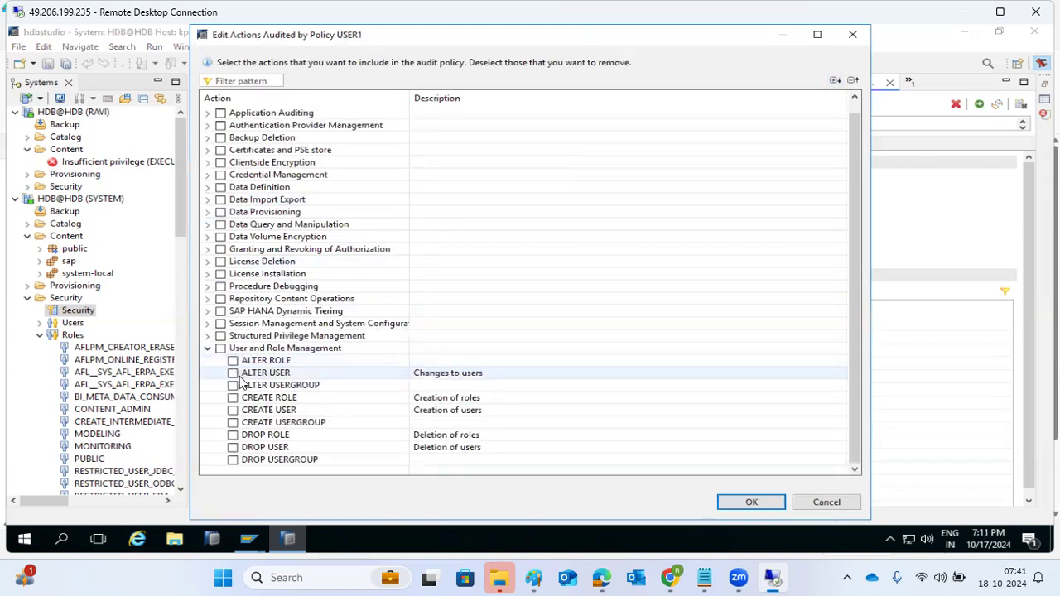
{"action": "left_click", "coordinate": [234, 398]}
{"action": "left_click", "coordinate": [233, 409]}
{"action": "left_click", "coordinate": [234, 435]}
{"action": "left_click", "coordinate": [234, 447]}
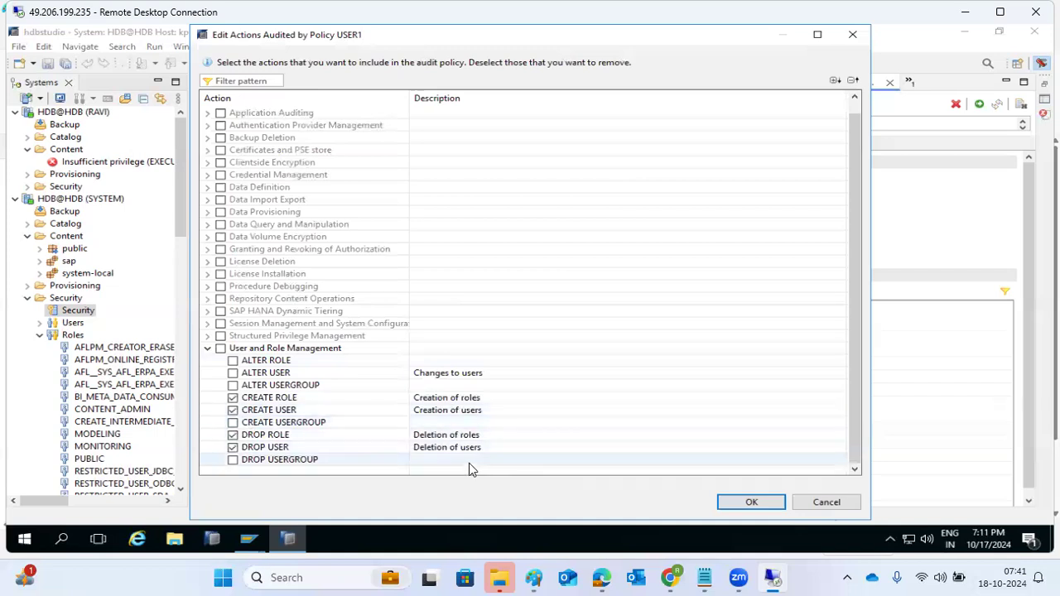
{"action": "left_click", "coordinate": [220, 348]}
{"action": "left_click", "coordinate": [736, 504]}
{"action": "left_click", "coordinate": [575, 338]}
{"action": "left_click", "coordinate": [581, 338]}
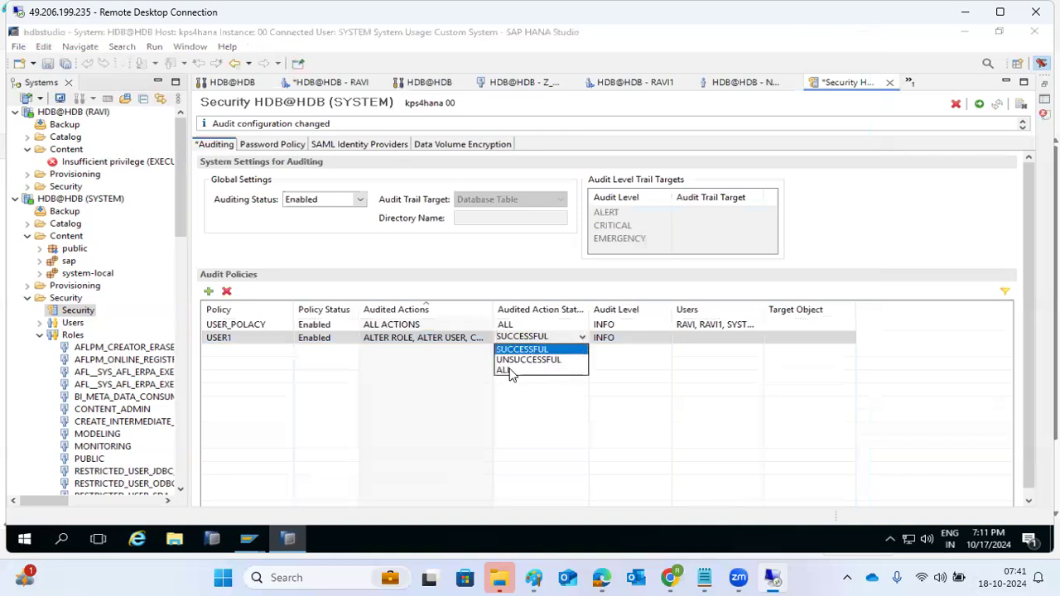
Set USER1's audited action status to ALL, add every listed user, and attempt to deploy it
{"action": "left_click", "coordinate": [506, 370]}
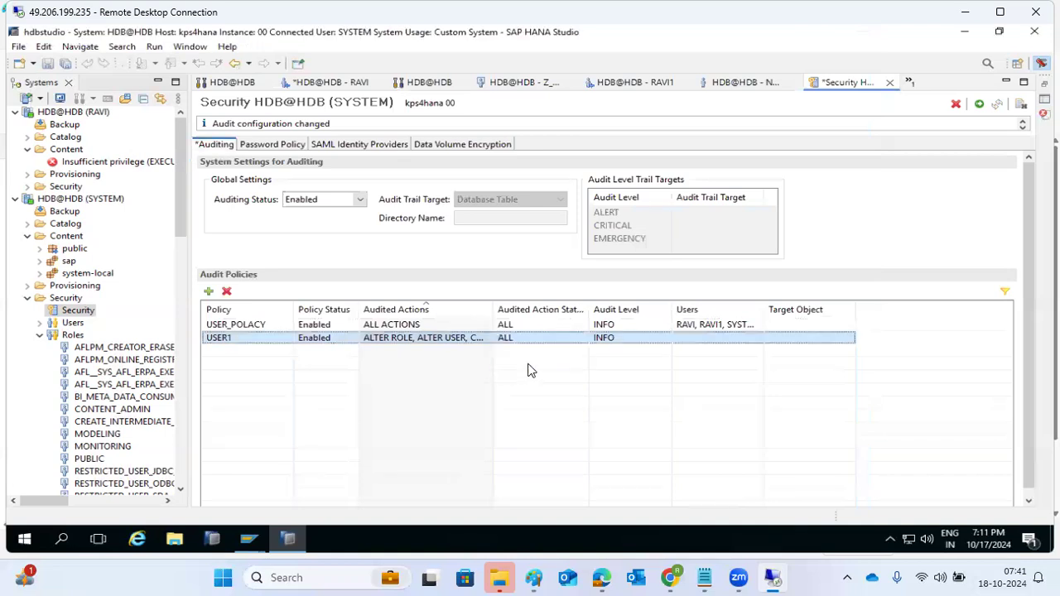
{"action": "left_click", "coordinate": [697, 340]}
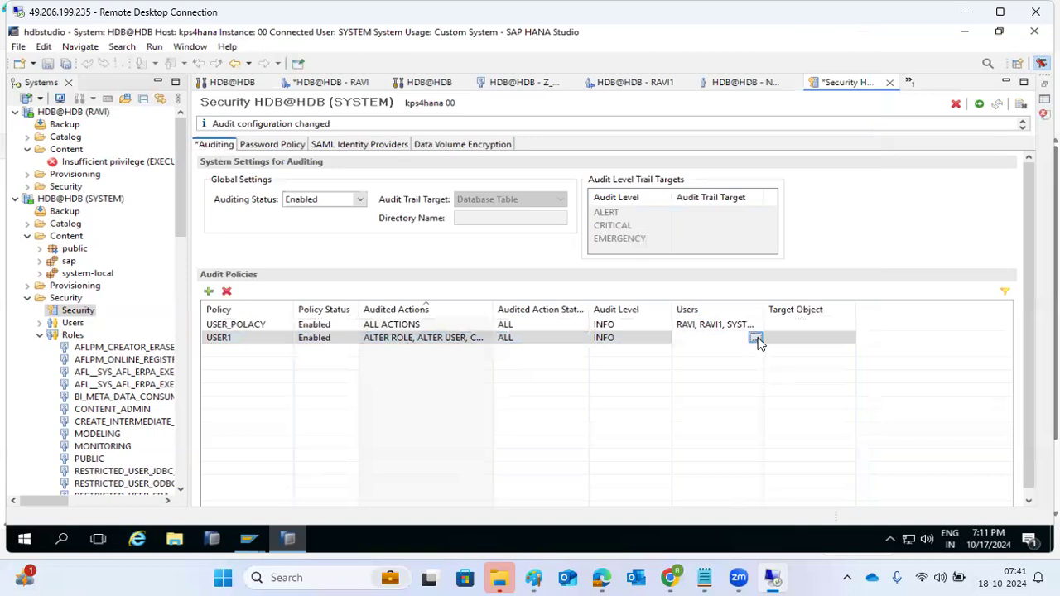
{"action": "left_click", "coordinate": [755, 338]}
{"action": "left_click", "coordinate": [409, 222]}
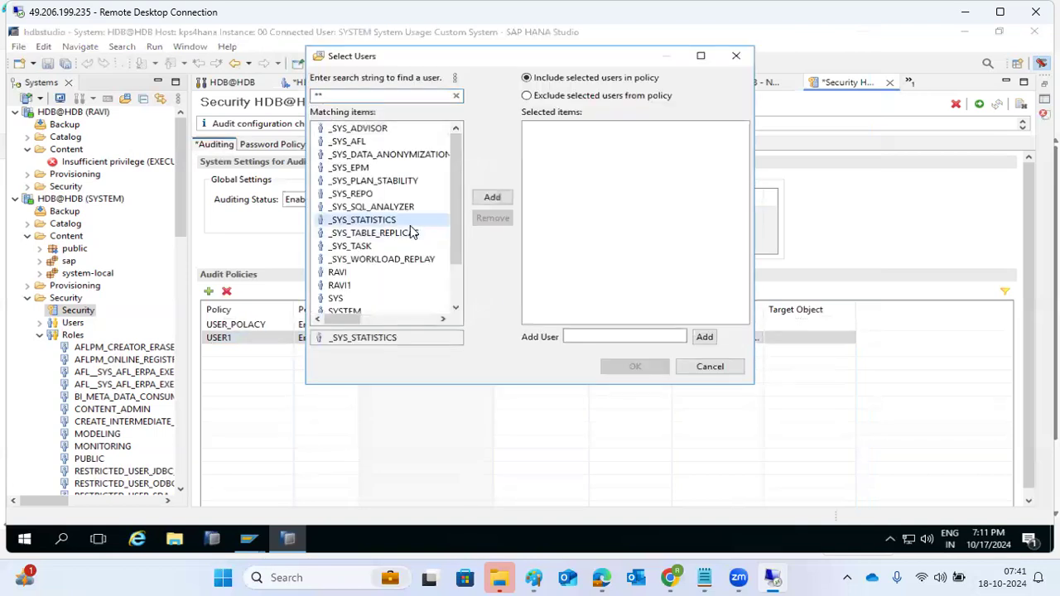
{"action": "key", "text": "ctrl+a"}
{"action": "left_click", "coordinate": [492, 197]}
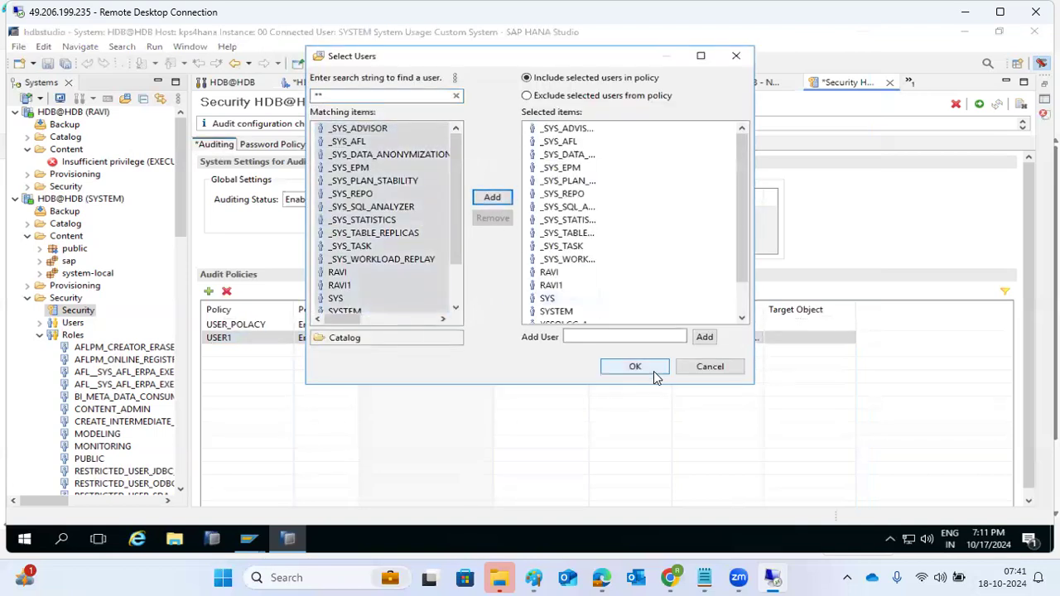
{"action": "left_click", "coordinate": [635, 367]}
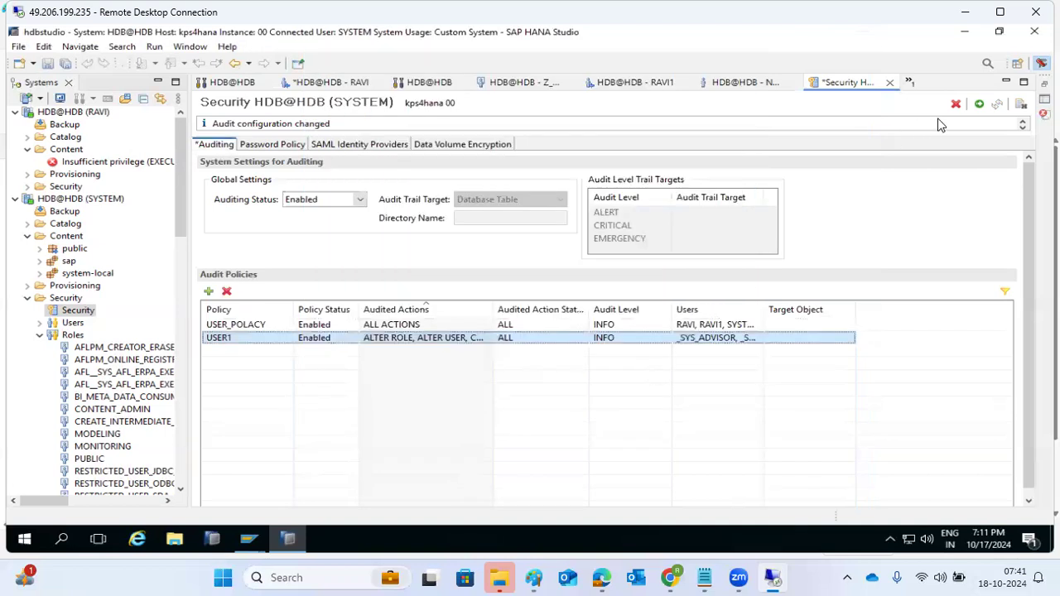
{"action": "left_click", "coordinate": [978, 105]}
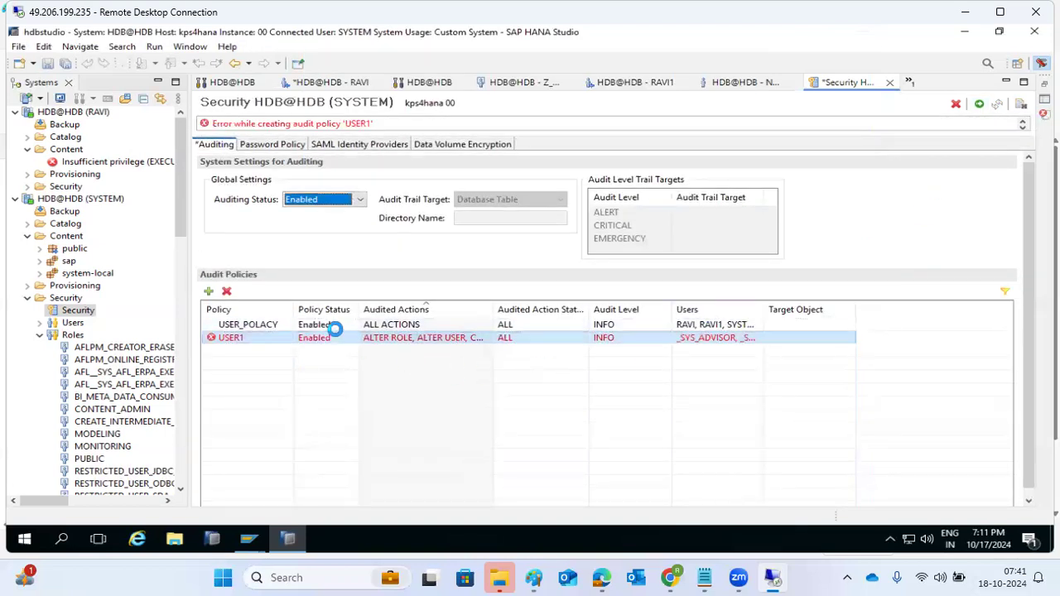
Replace USER1's users with RAVI, RAVI1, SYS and SYSTEM and retry the deploy
{"action": "left_click", "coordinate": [281, 337]}
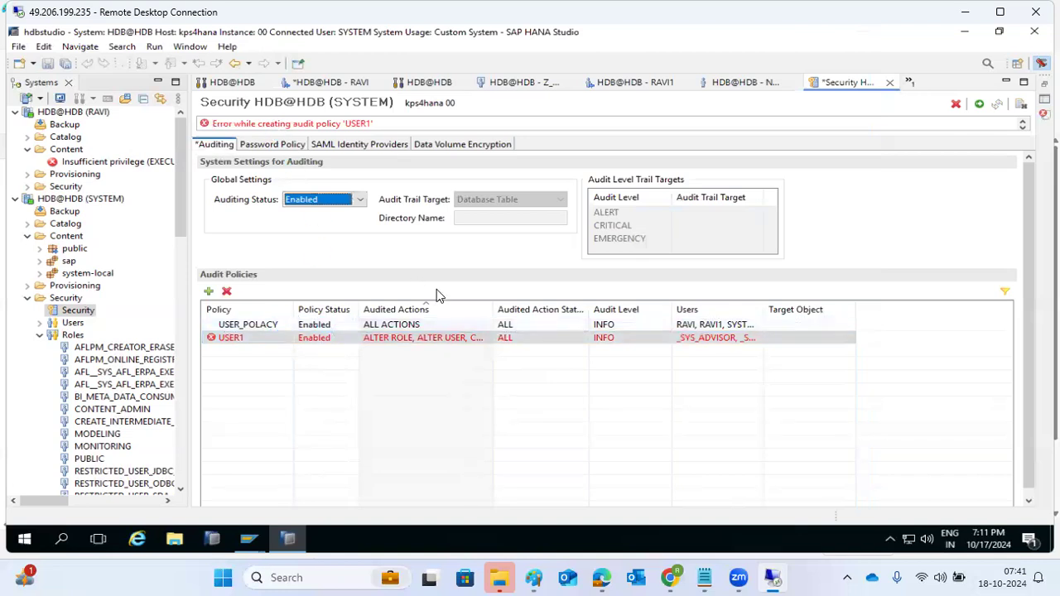
{"action": "left_click", "coordinate": [706, 339]}
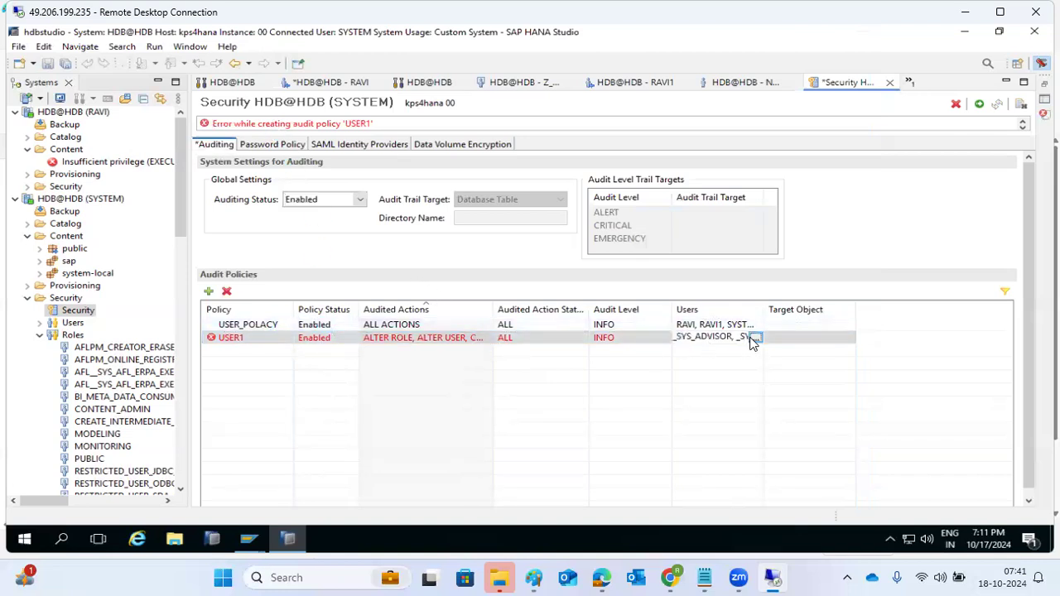
{"action": "left_click", "coordinate": [753, 339]}
{"action": "left_click", "coordinate": [568, 207]}
{"action": "key", "text": "ctrl+a"}
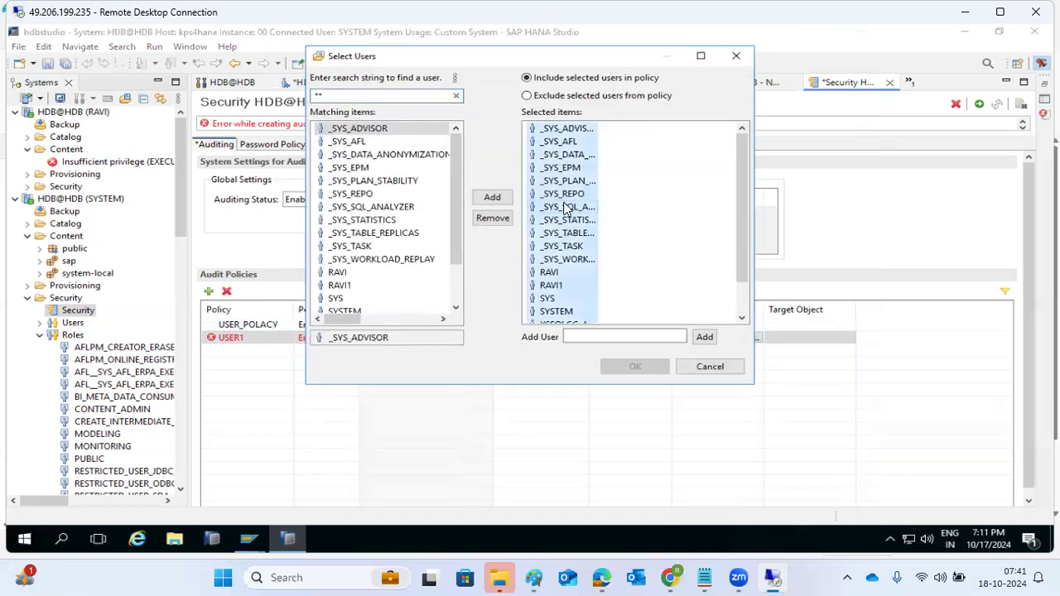
{"action": "left_click", "coordinate": [493, 220]}
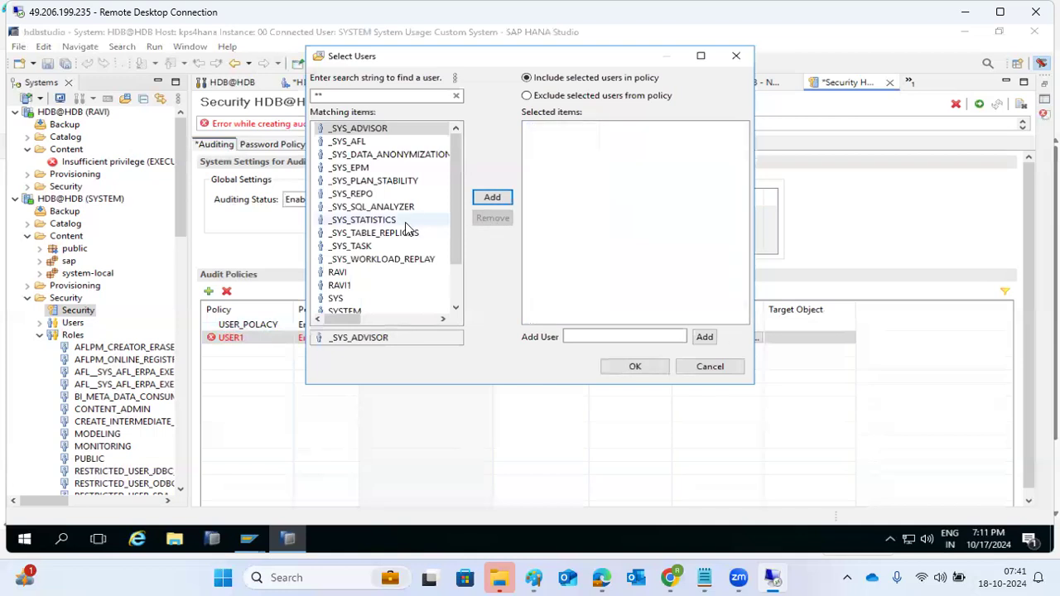
{"action": "left_click", "coordinate": [338, 274]}
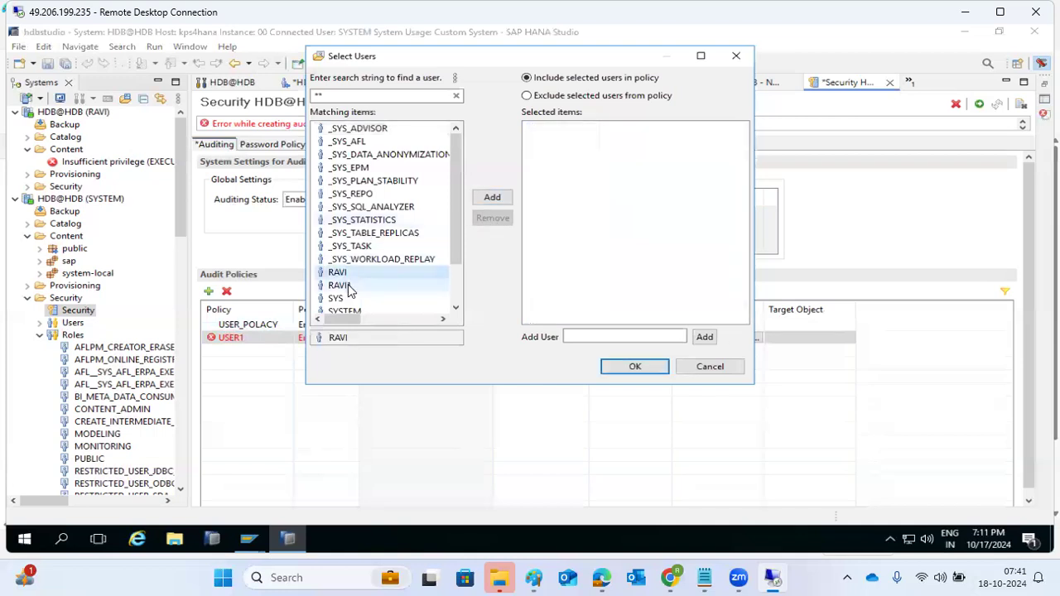
{"action": "left_click_drag", "start_coordinate": [347, 284], "coordinate": [354, 313]}
{"action": "left_click", "coordinate": [492, 197]}
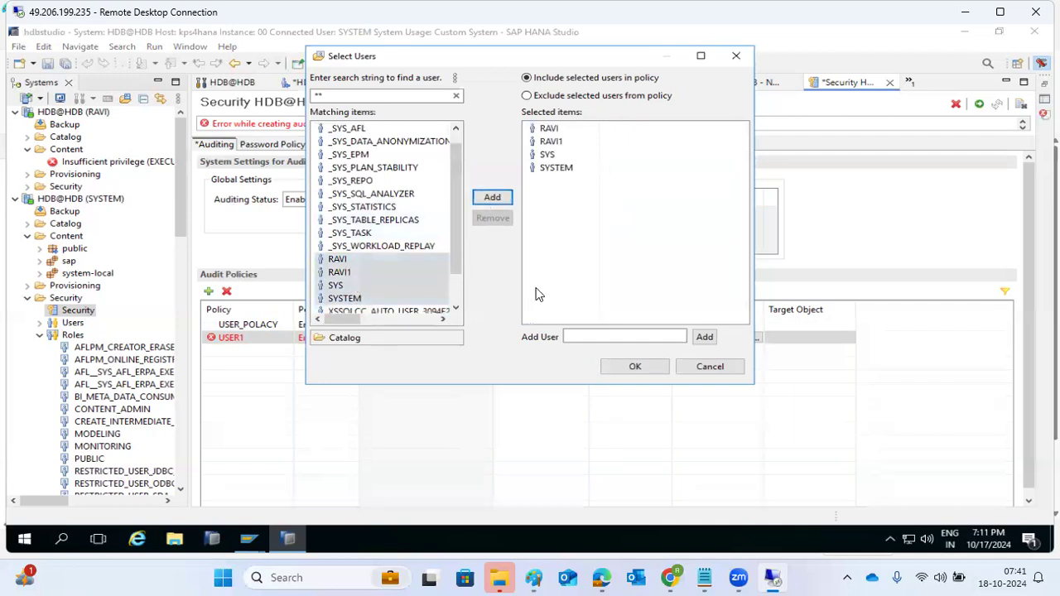
{"action": "left_click", "coordinate": [634, 367]}
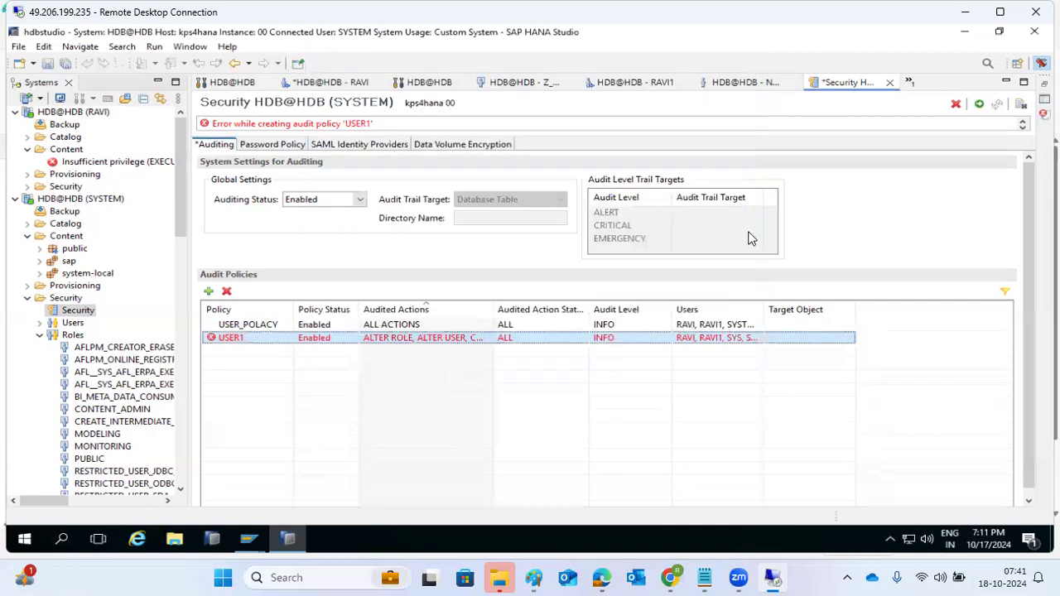
{"action": "left_click", "coordinate": [978, 106]}
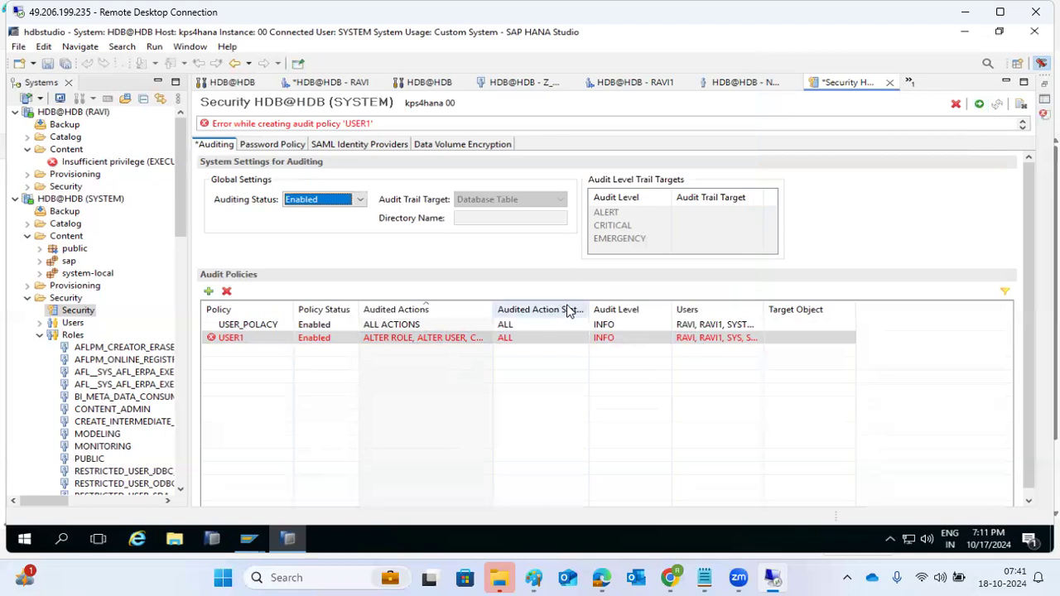
Remove SYS and SYSTEM from USER1, leaving RAVI and RAVI1, and deploy the policy
{"action": "left_click", "coordinate": [695, 339]}
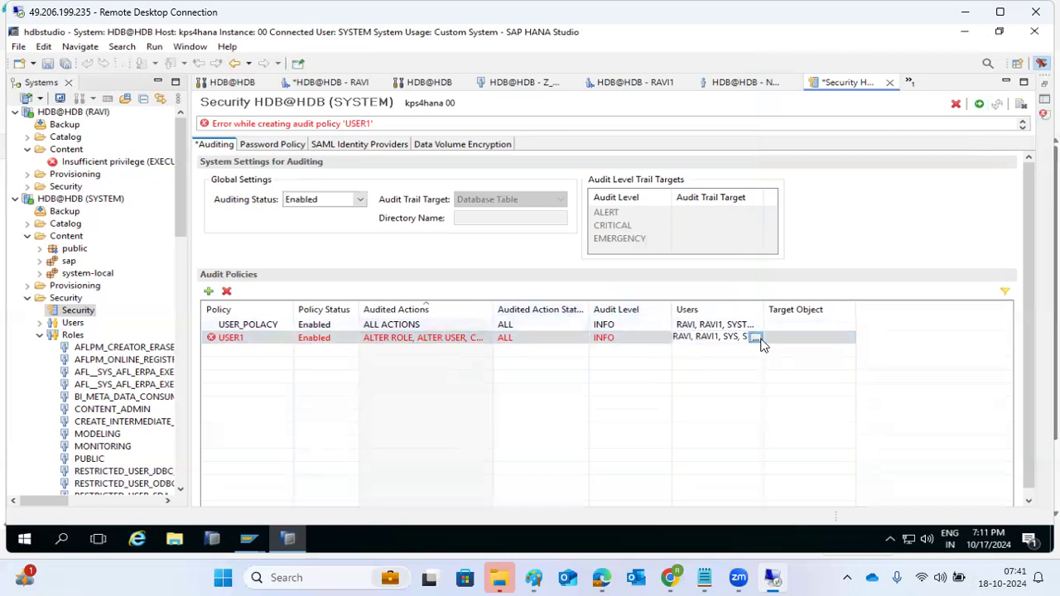
{"action": "left_click", "coordinate": [754, 338]}
{"action": "left_click", "coordinate": [548, 155]}
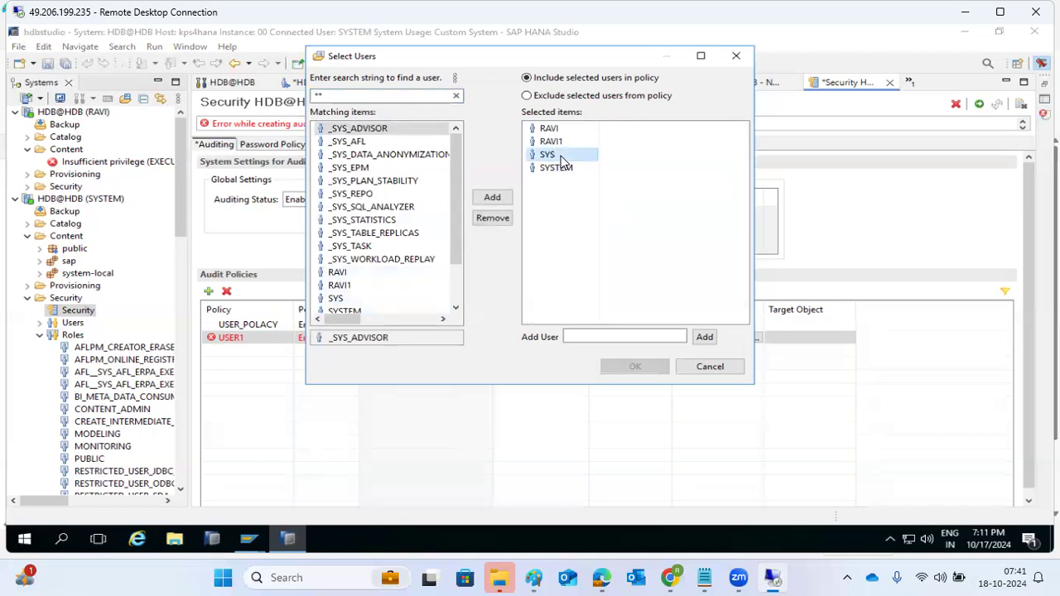
{"action": "left_click", "coordinate": [504, 219]}
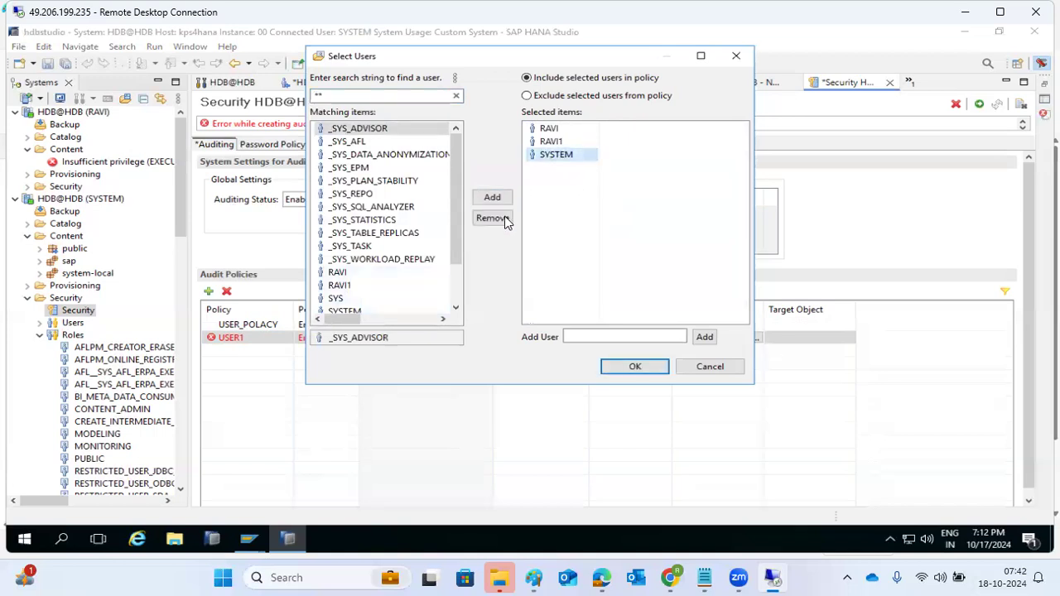
{"action": "left_click", "coordinate": [503, 222]}
{"action": "left_click", "coordinate": [627, 369]}
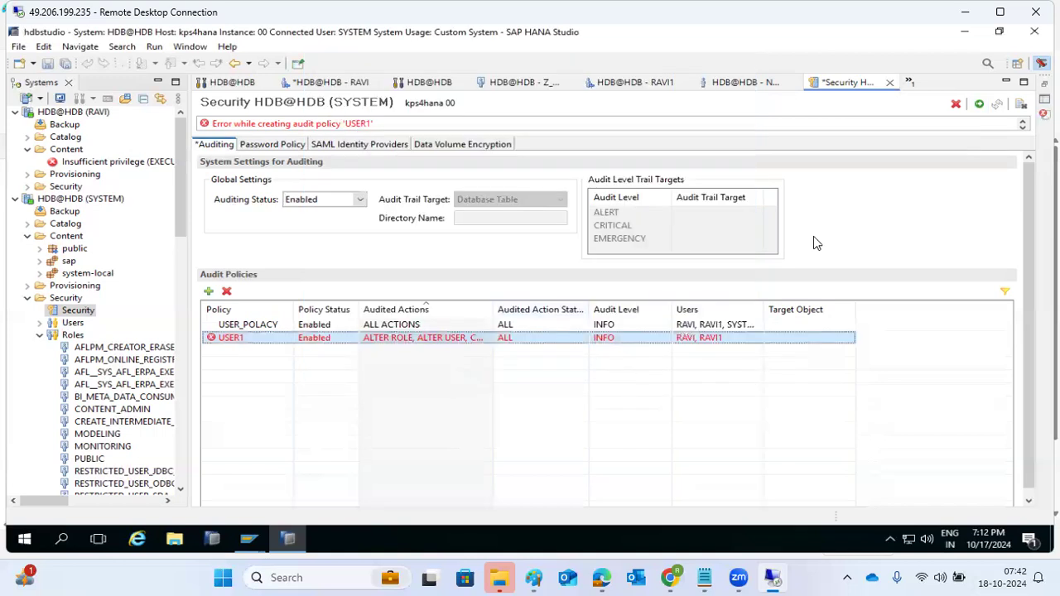
{"action": "left_click", "coordinate": [979, 104]}
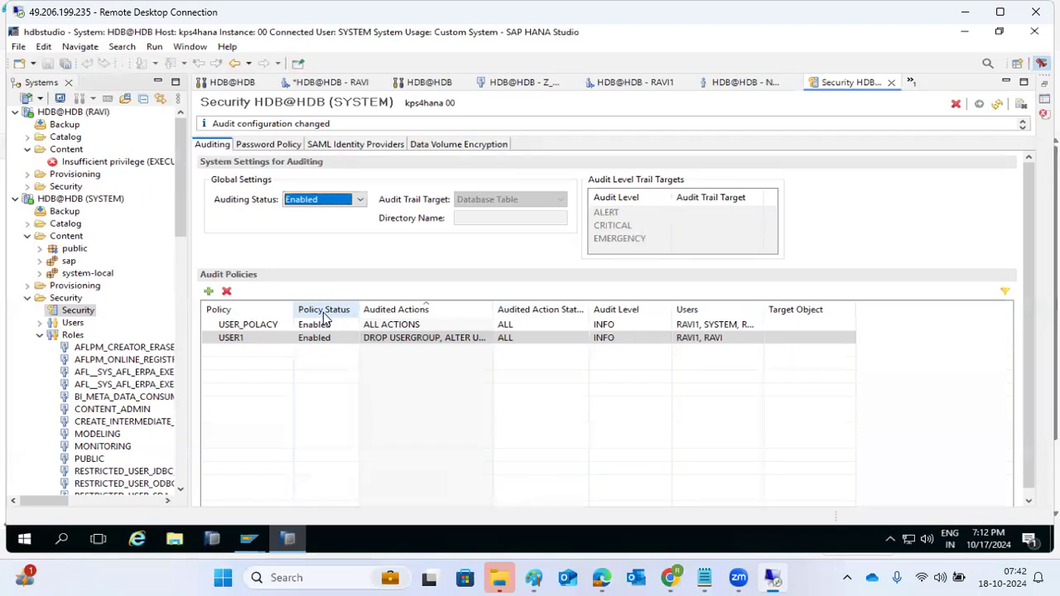
Select the USER1 row to confirm it is saved and Enabled for RAVI1 and RAVI
{"action": "left_click", "coordinate": [238, 335]}
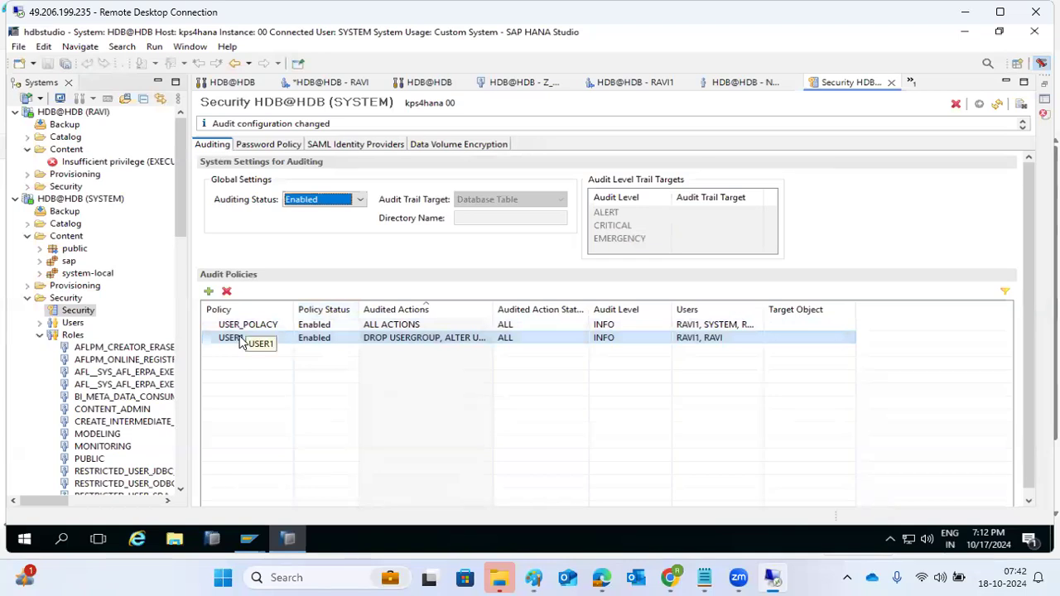
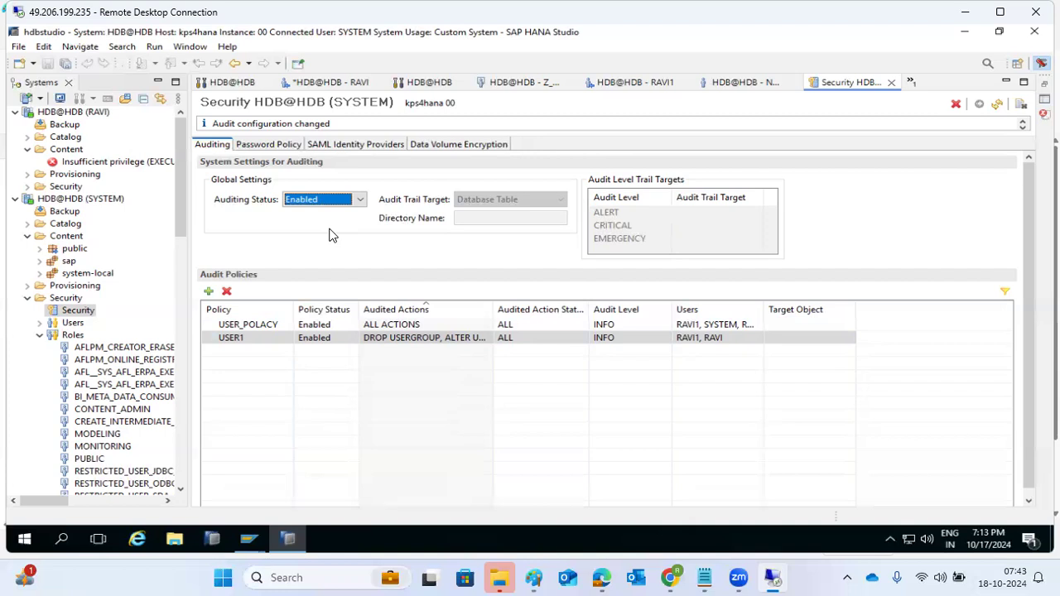
Set the minimum password length to 8 in the Password Policy settings
{"action": "left_click", "coordinate": [254, 146]}
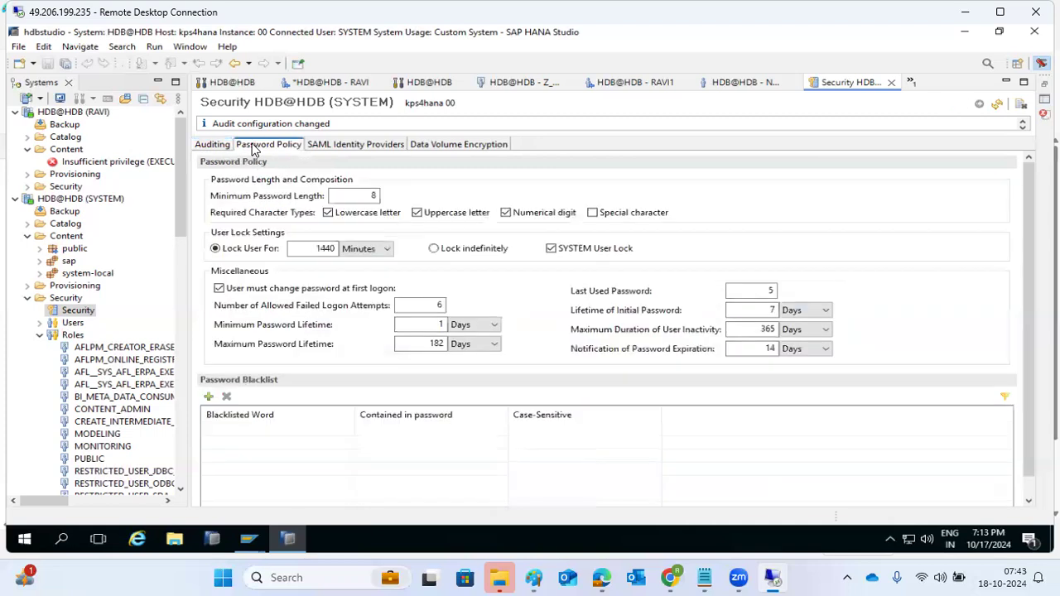
{"action": "double_click", "coordinate": [371, 196]}
{"action": "key", "text": "BackSpace"}
{"action": "type", "text": "8"}
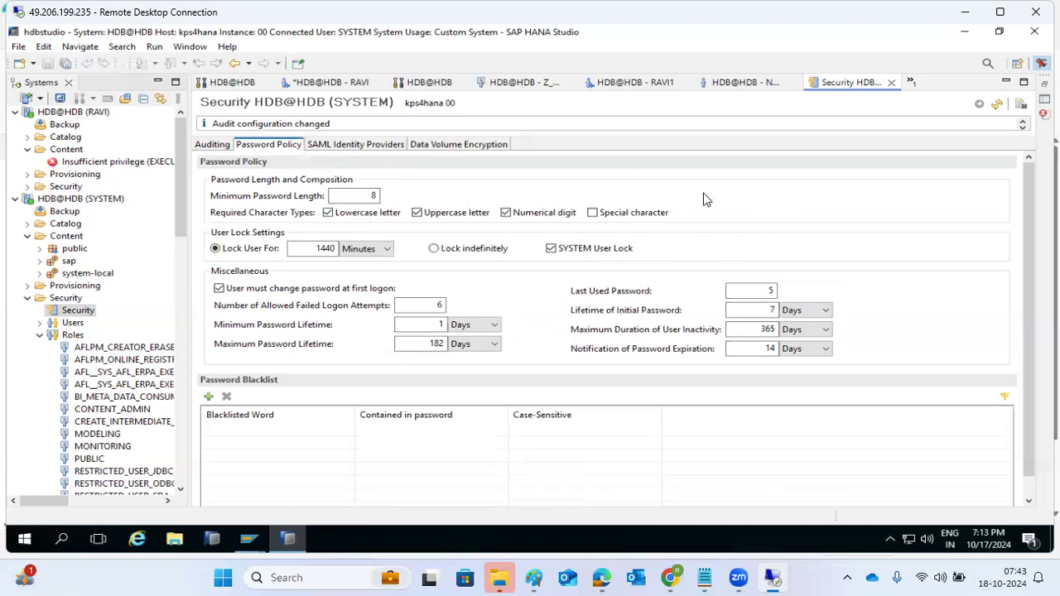
Select the last used passwords value and add a blank password blacklist entry
{"action": "left_click", "coordinate": [757, 291]}
{"action": "double_click", "coordinate": [770, 290]}
{"action": "left_click", "coordinate": [209, 397]}
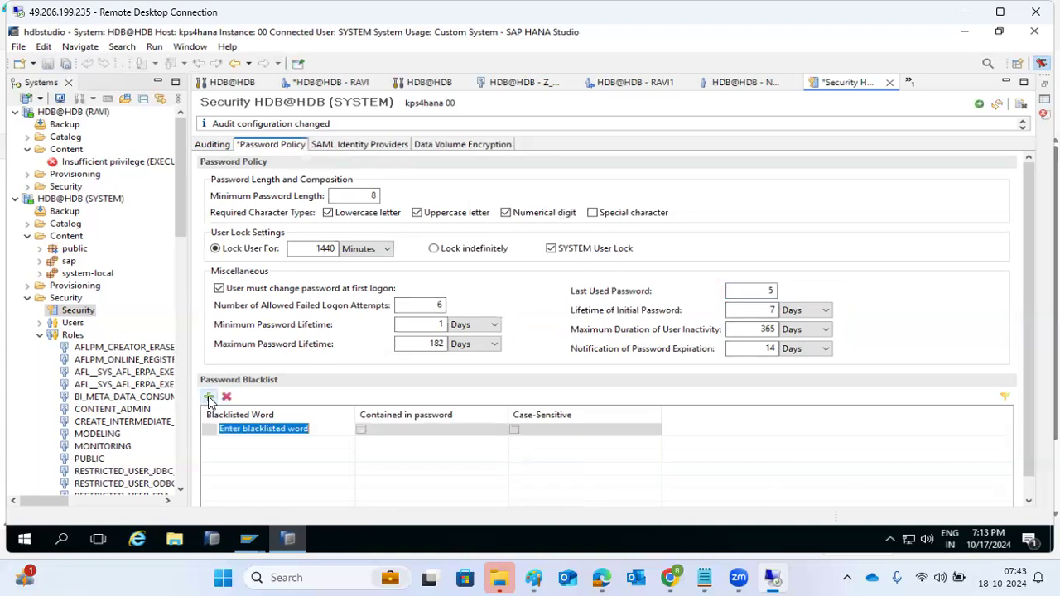
Blacklist the word INDIA as contained in password and case-sensitive
{"action": "left_click", "coordinate": [239, 429]}
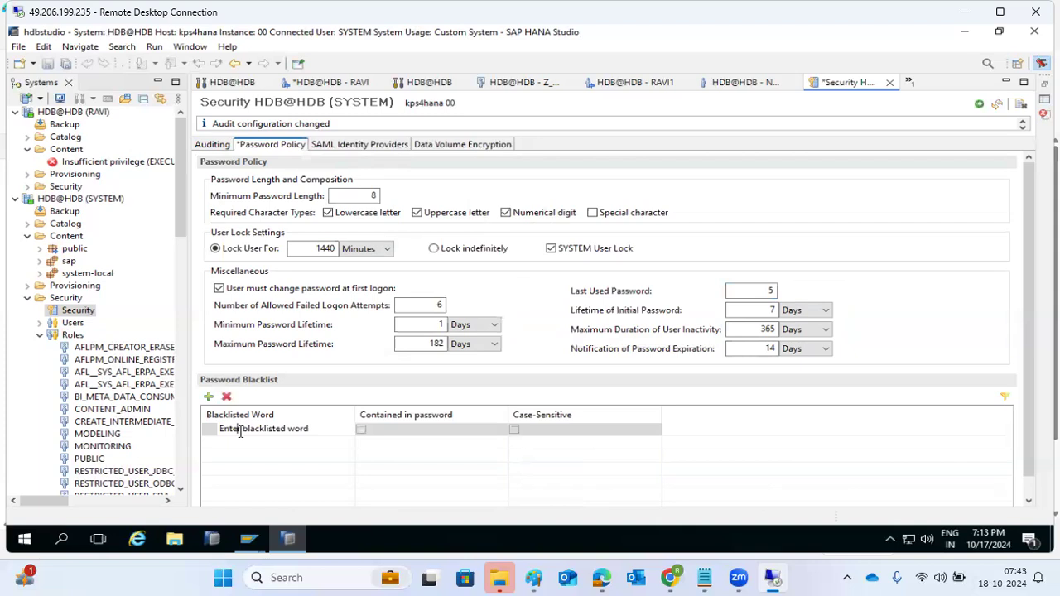
{"action": "key", "text": "ctrl+a"}
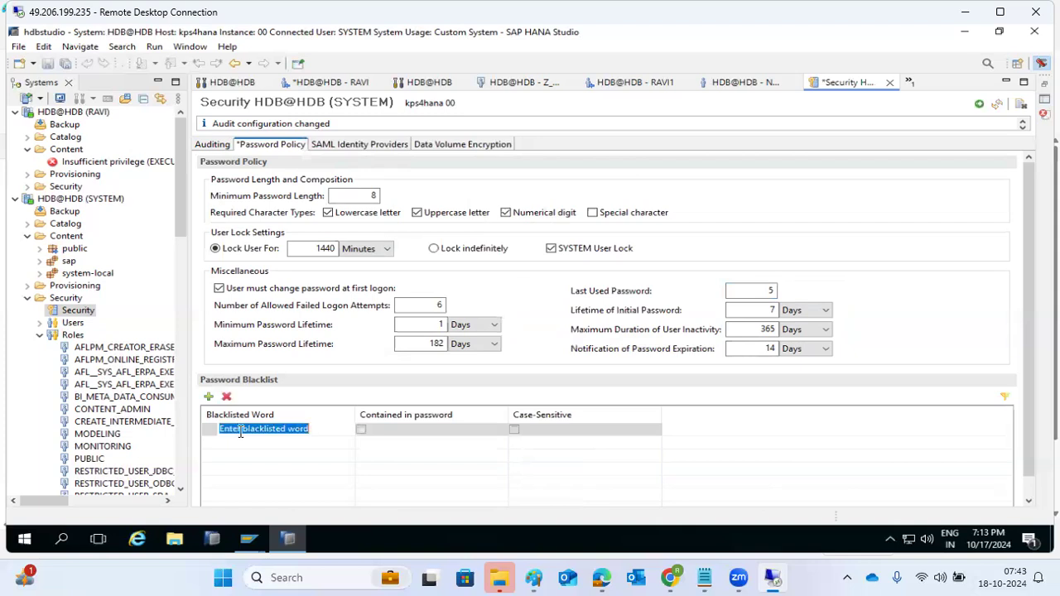
{"action": "type", "text": "INDIA"}
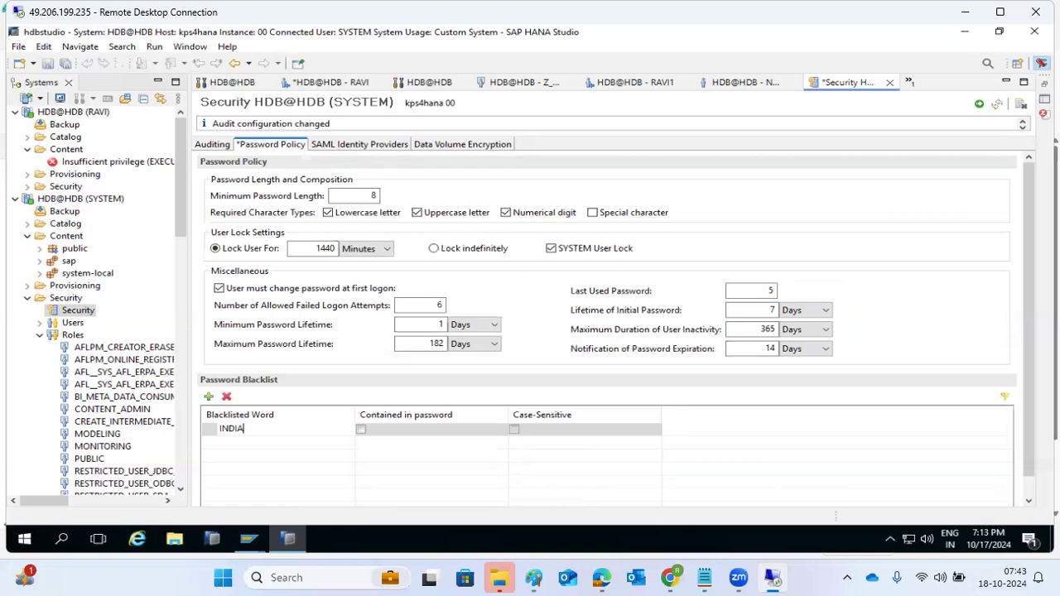
{"action": "left_click", "coordinate": [360, 429]}
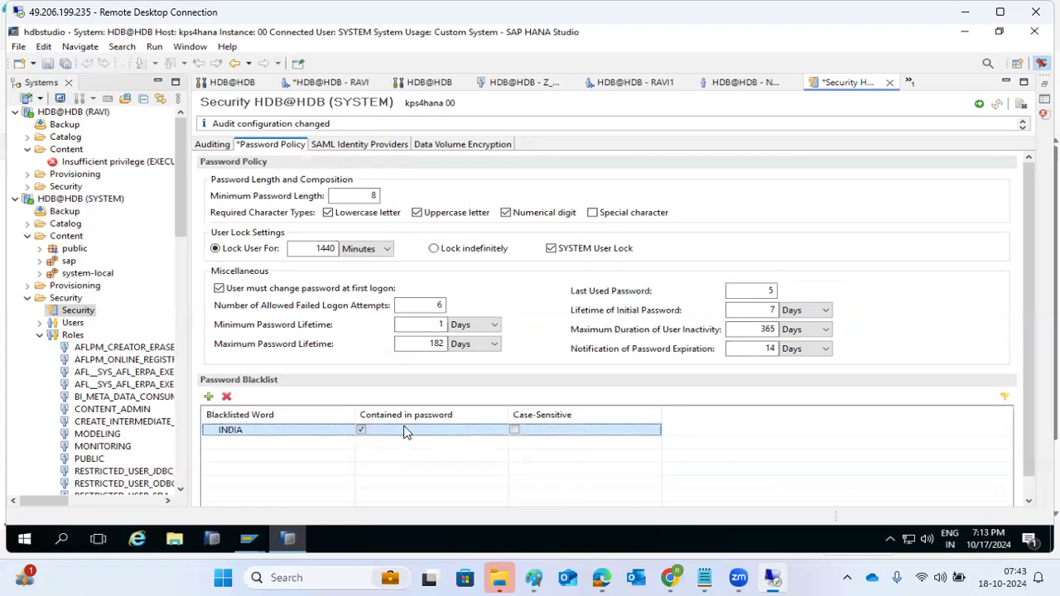
{"action": "left_click", "coordinate": [514, 428]}
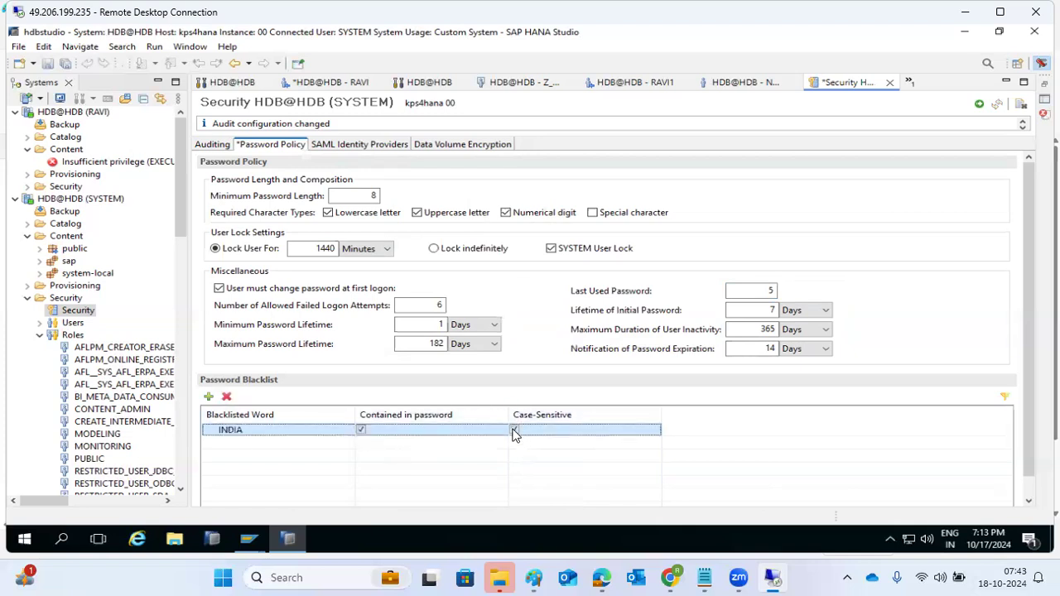
Delete the extra empty blacklist row, save the policy, and add another blank entry
{"action": "left_click", "coordinate": [208, 397]}
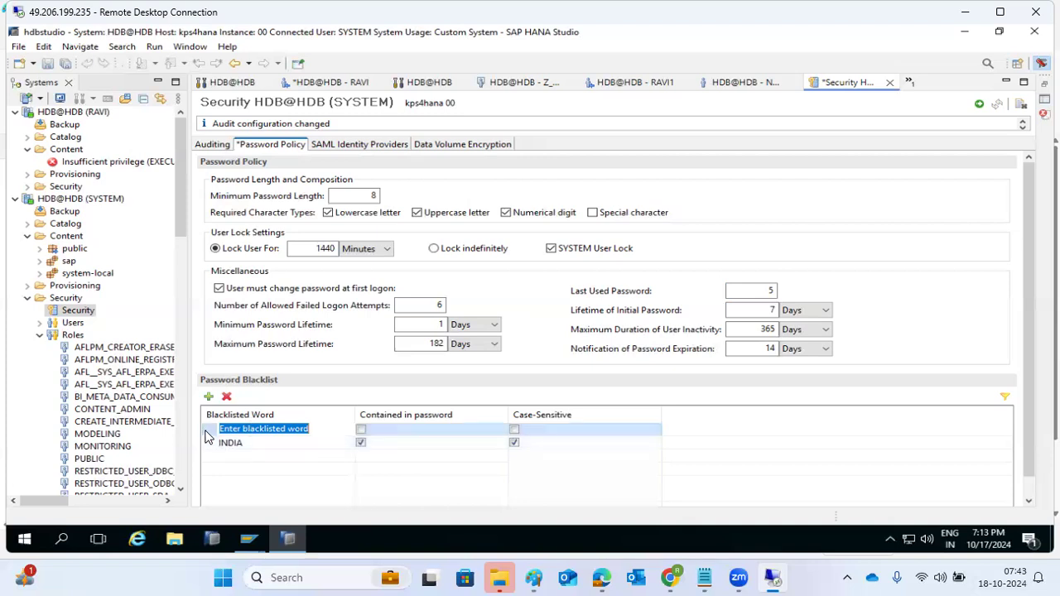
{"action": "left_click", "coordinate": [226, 397]}
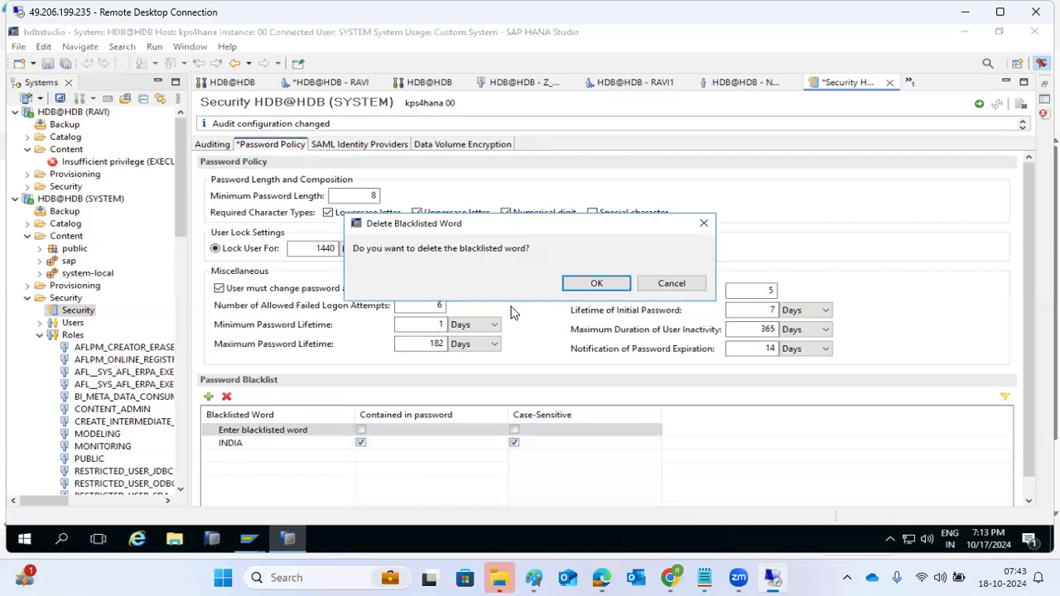
{"action": "left_click", "coordinate": [590, 284]}
{"action": "left_click", "coordinate": [980, 107]}
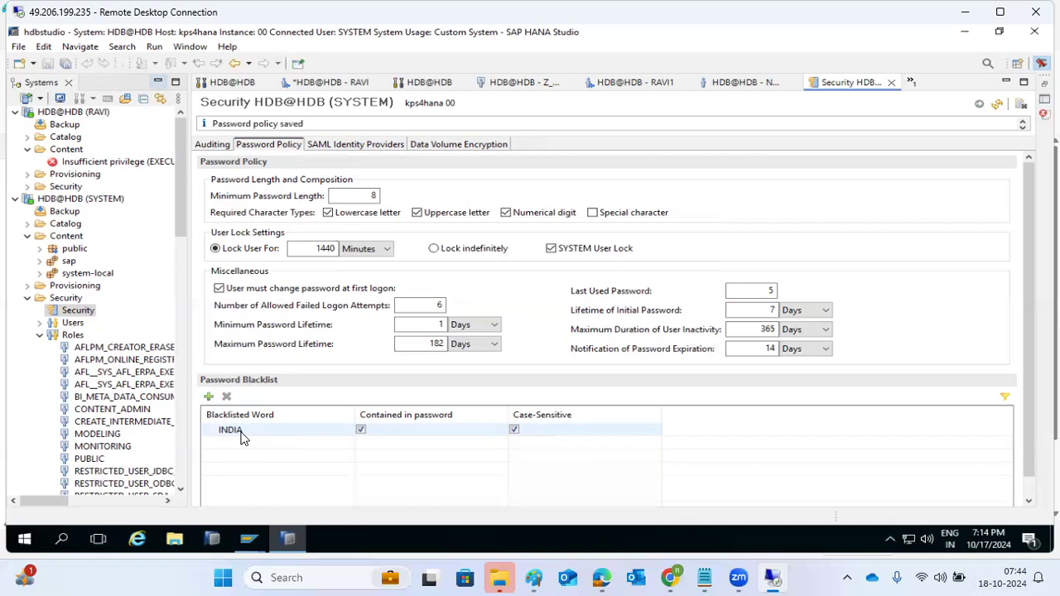
{"action": "left_click", "coordinate": [208, 396]}
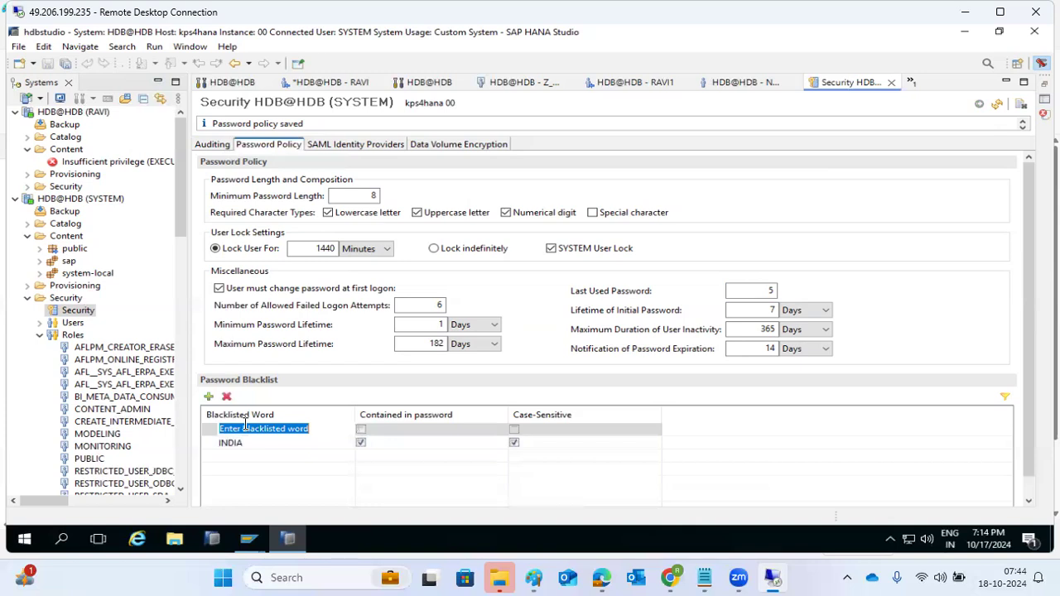
Reset the minimum password length to 8 after briefly entering 12
{"action": "double_click", "coordinate": [361, 195]}
{"action": "type", "text": "12"}
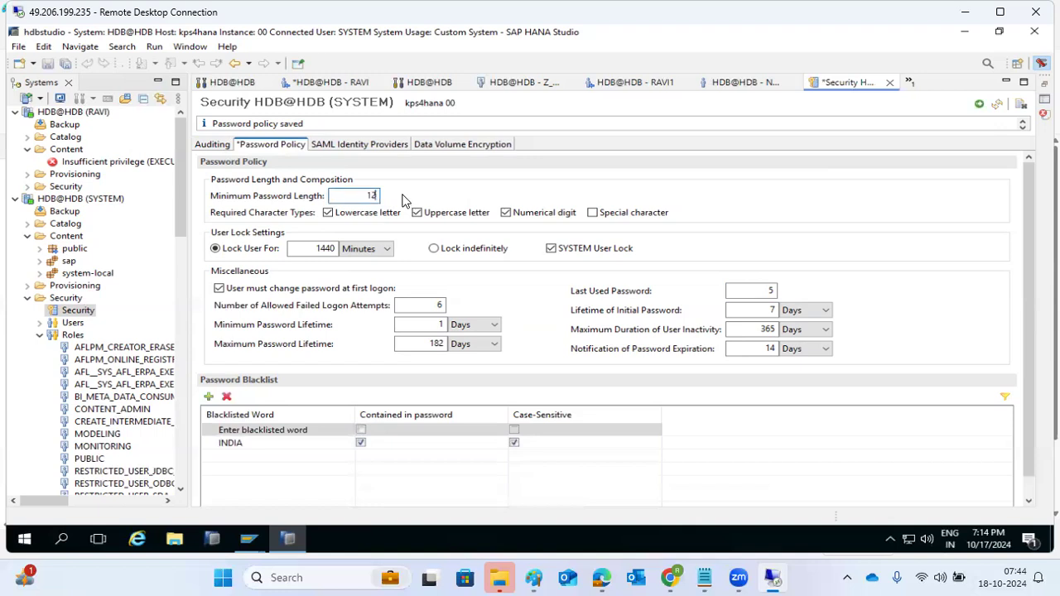
{"action": "key", "text": "BackSpace"}
{"action": "key", "text": "BackSpace"}
{"action": "type", "text": "8"}
{"action": "double_click", "coordinate": [768, 290]}
Change the initial password lifetime from 7 to 2, keeping Days as the unit
{"action": "left_click", "coordinate": [757, 311]}
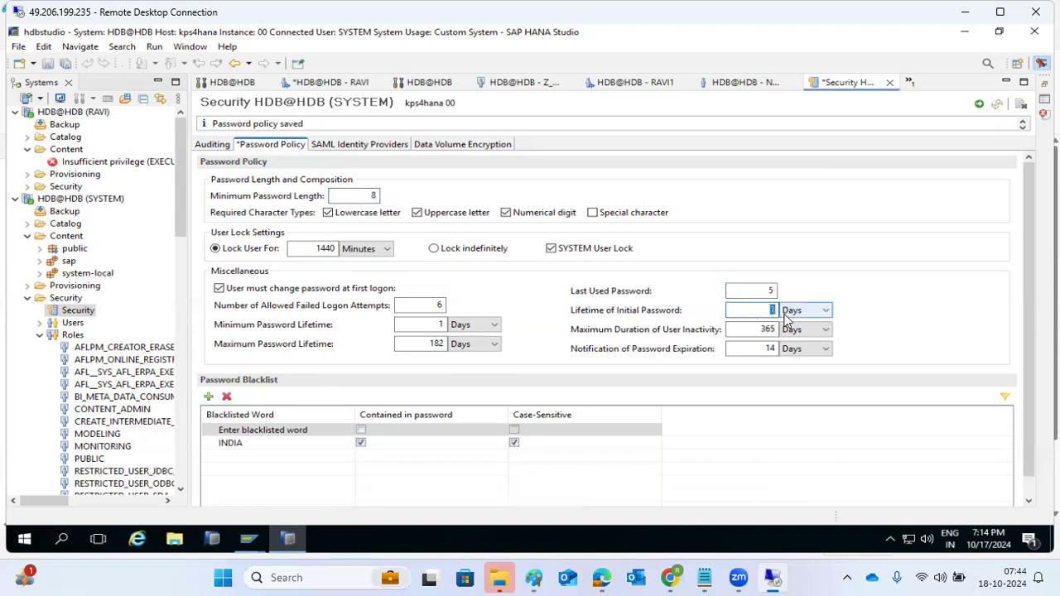
{"action": "left_click", "coordinate": [798, 310]}
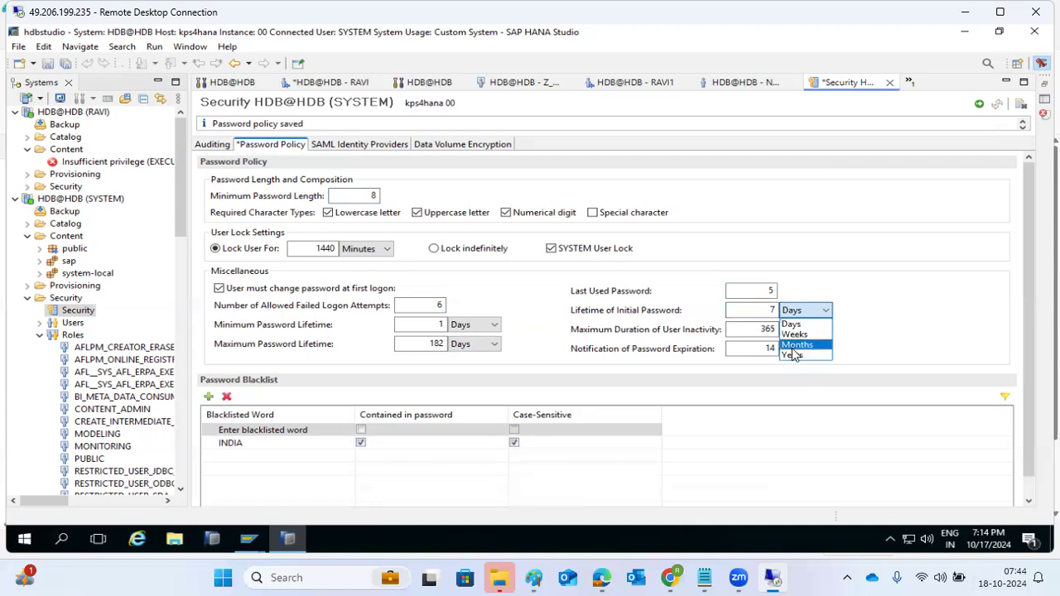
{"action": "left_click", "coordinate": [791, 323]}
{"action": "left_click", "coordinate": [768, 310]}
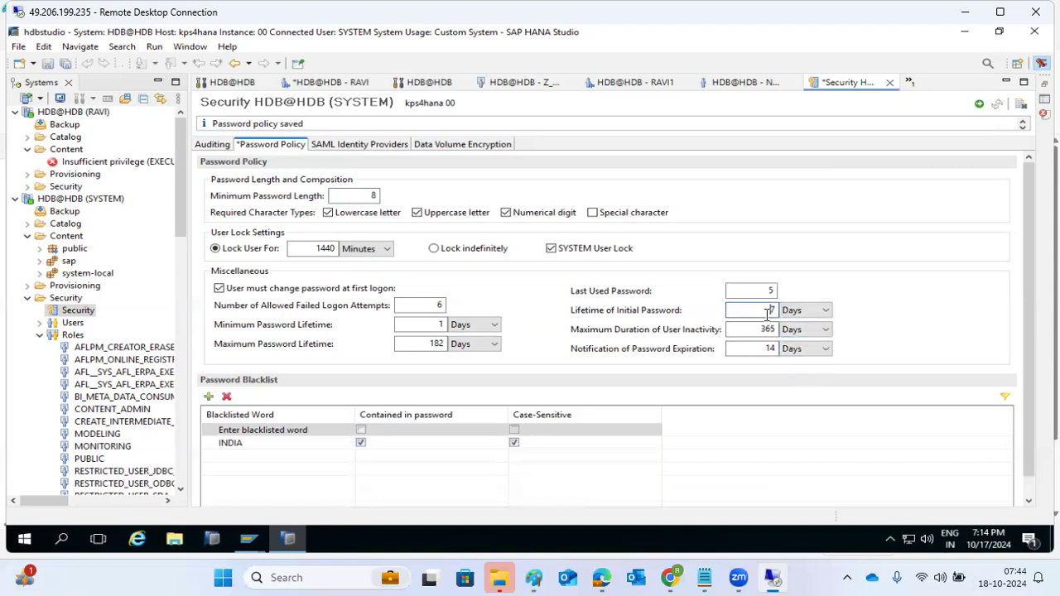
{"action": "double_click", "coordinate": [769, 311]}
{"action": "type", "text": "2"}
Browse the SAML Identity Providers, Data Volume Encryption, Password Policy and Auditing pages, then return to the user editor
{"action": "left_click", "coordinate": [347, 147]}
{"action": "left_click", "coordinate": [450, 147]}
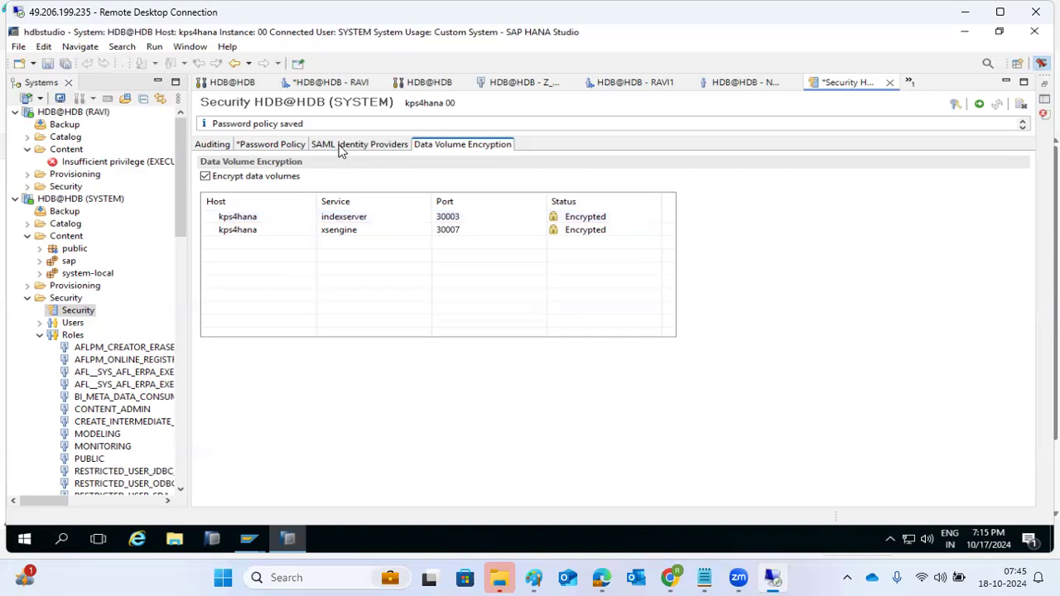
{"action": "left_click", "coordinate": [273, 145]}
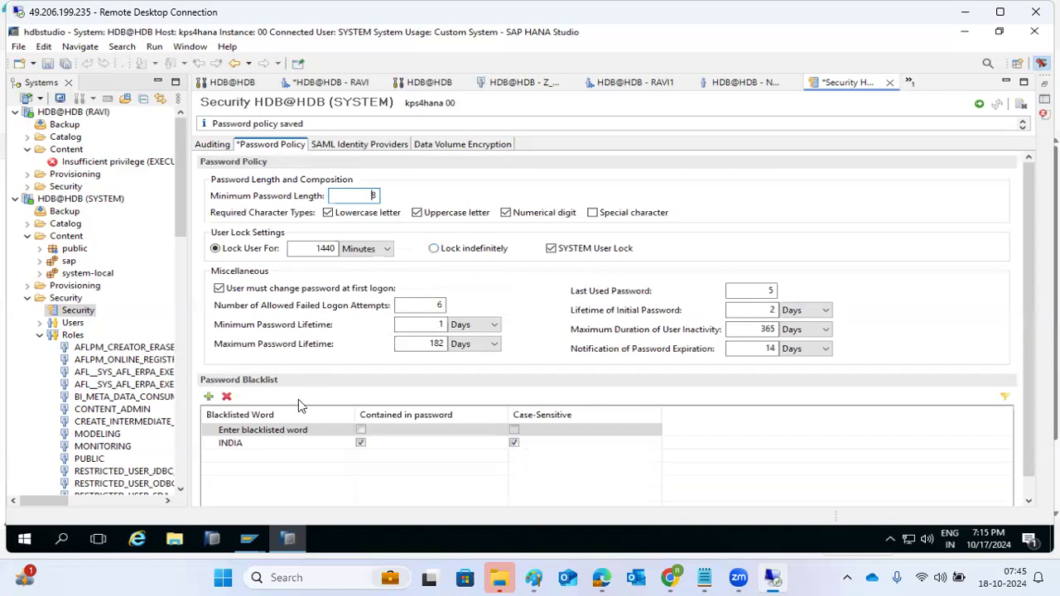
{"action": "left_click", "coordinate": [209, 146]}
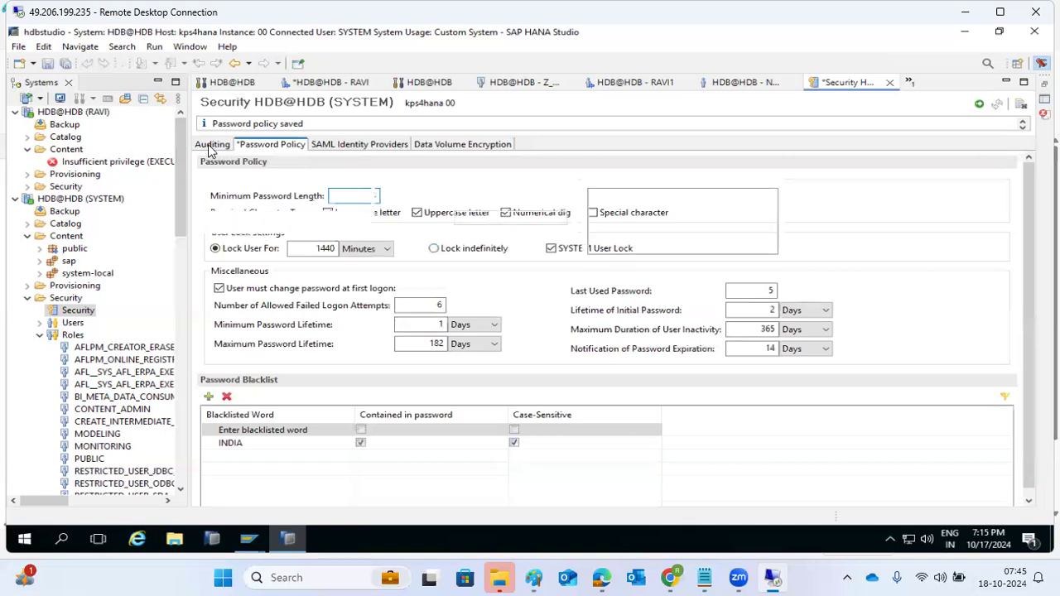
{"action": "left_click", "coordinate": [267, 146]}
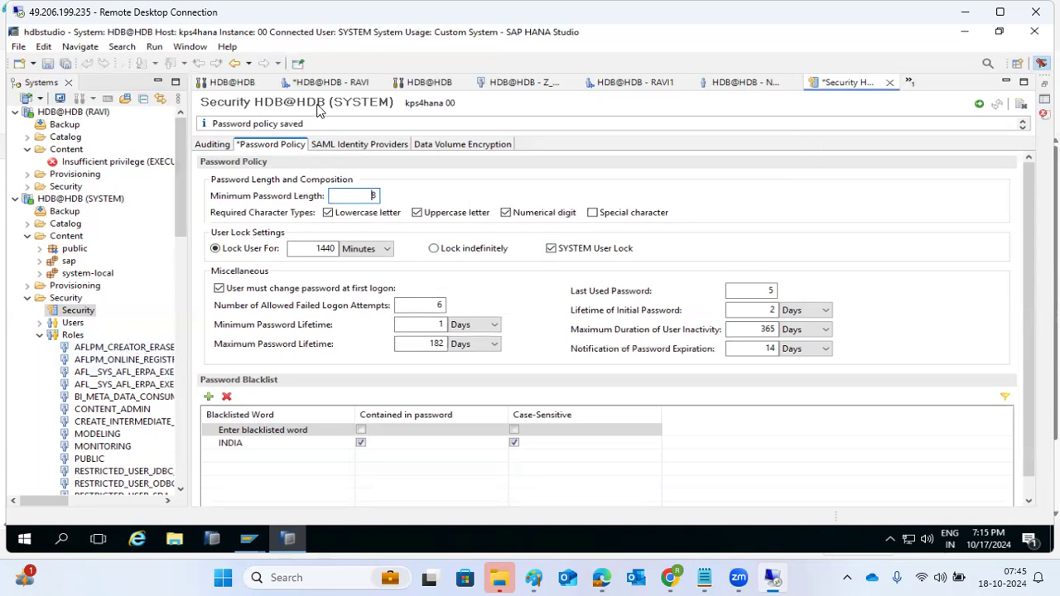
{"action": "left_click", "coordinate": [313, 86]}
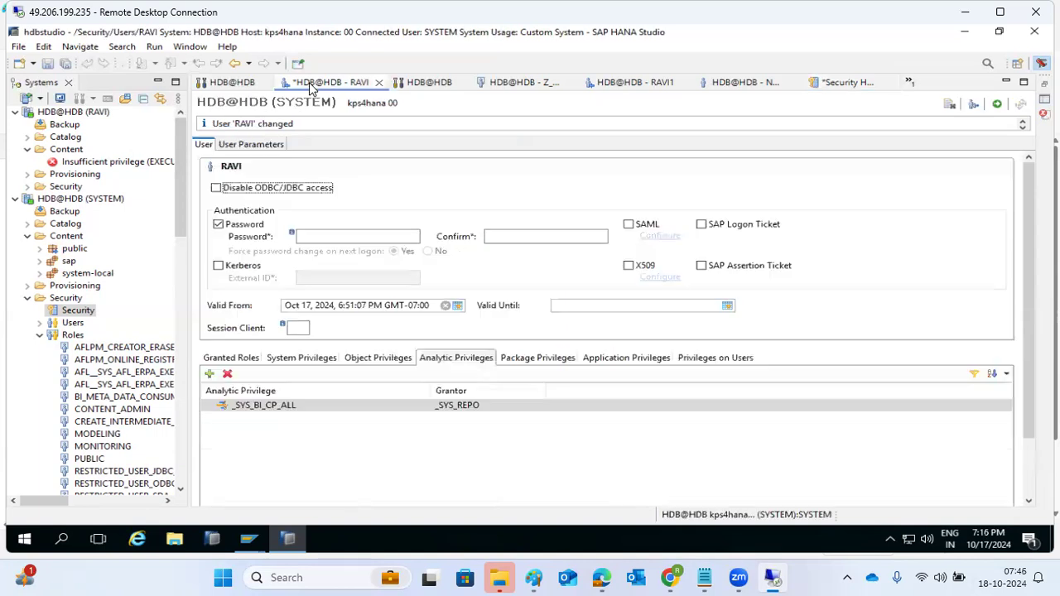
Refresh and scroll through the HDB Performance sessions list, then show the active threads
{"action": "left_click", "coordinate": [235, 84]}
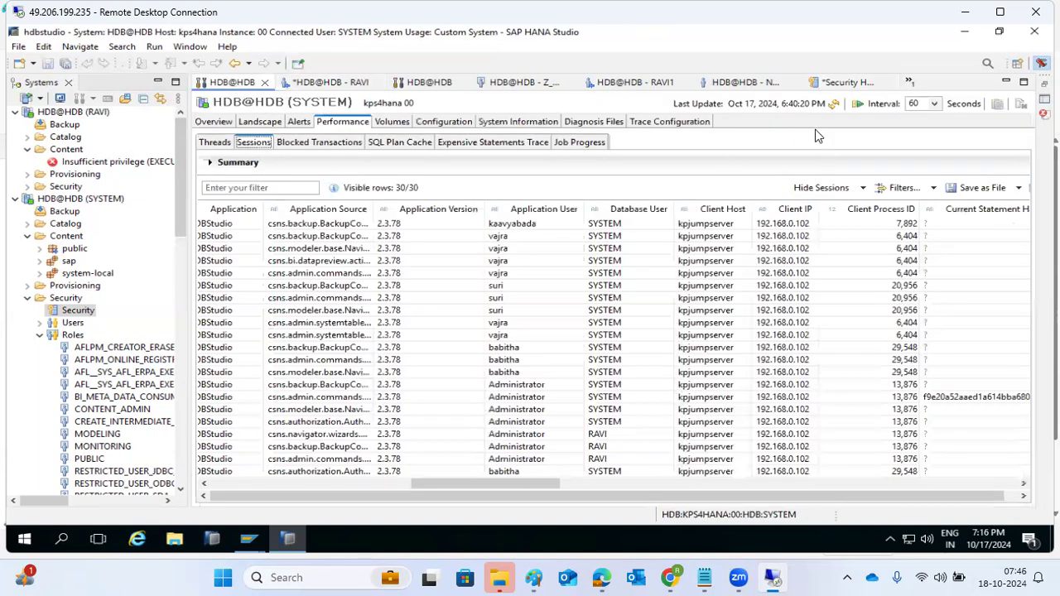
{"action": "left_click", "coordinate": [833, 105]}
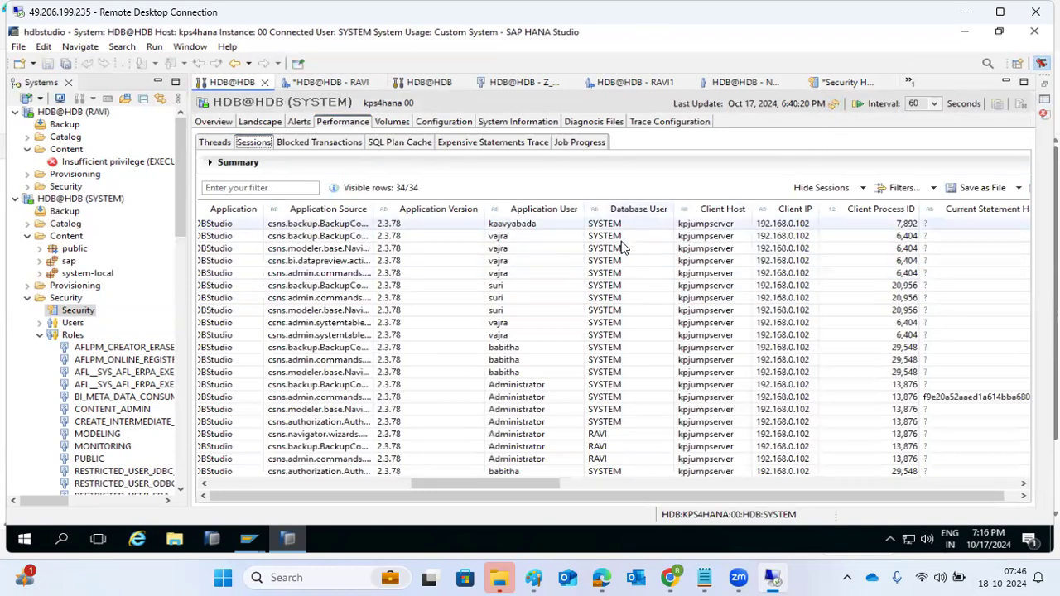
{"action": "scroll", "coordinate": [614, 403], "scroll_direction": "down", "scroll_amount": 5}
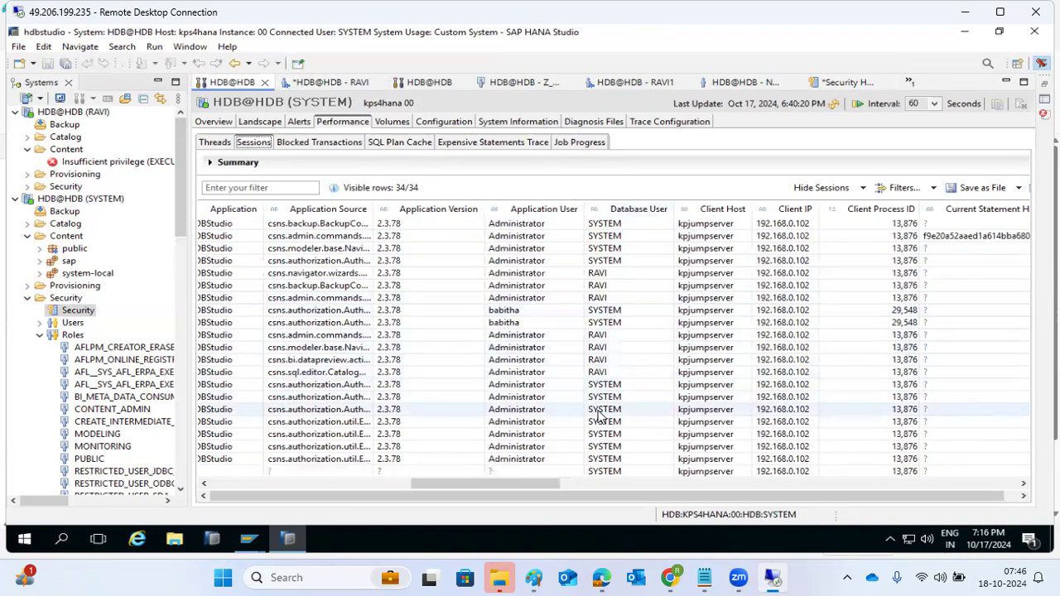
{"action": "scroll", "coordinate": [601, 405], "scroll_direction": "up", "scroll_amount": 5}
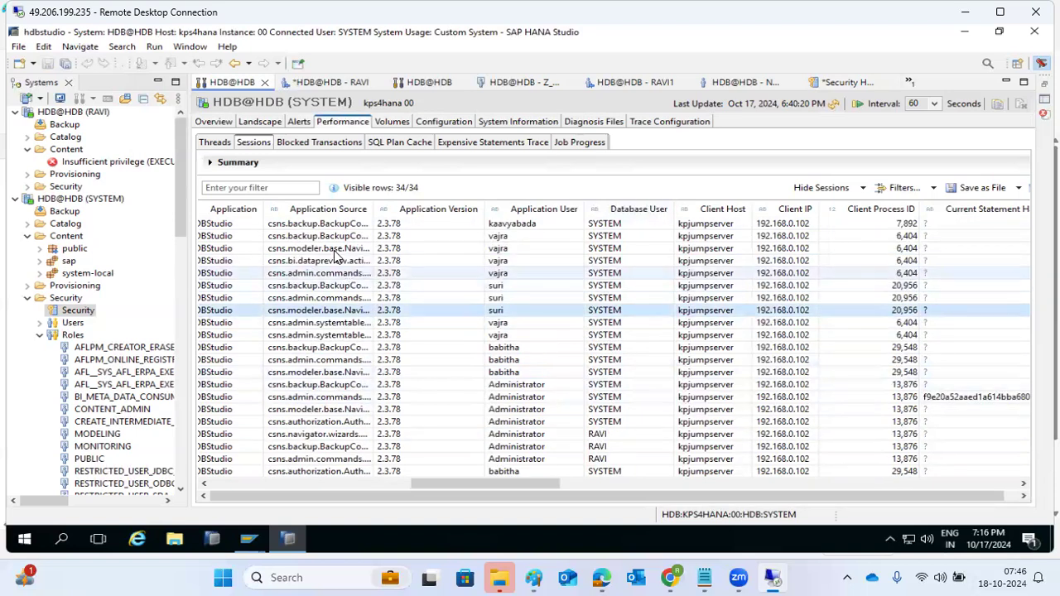
{"action": "scroll", "coordinate": [388, 300], "scroll_direction": "down", "scroll_amount": 5}
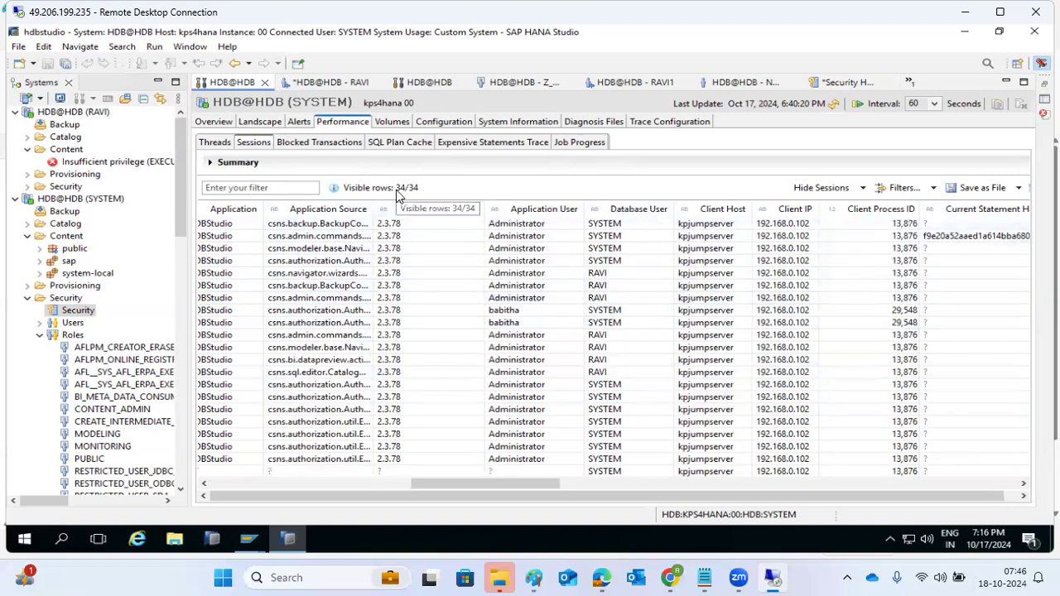
{"action": "left_click", "coordinate": [220, 143]}
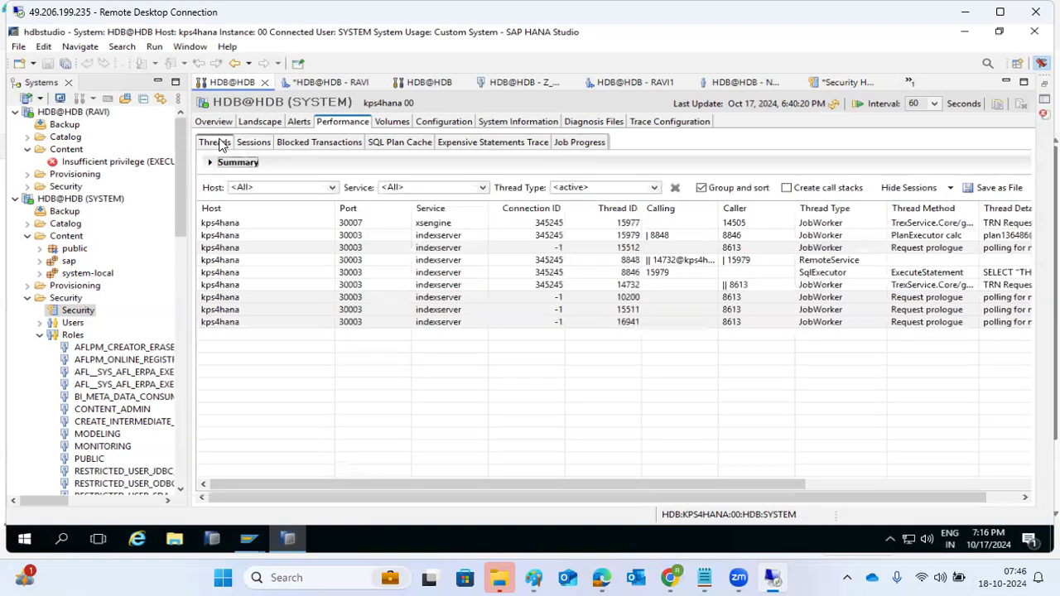
Refresh the HDB Landscape services and the system Overview
{"action": "left_click", "coordinate": [260, 122]}
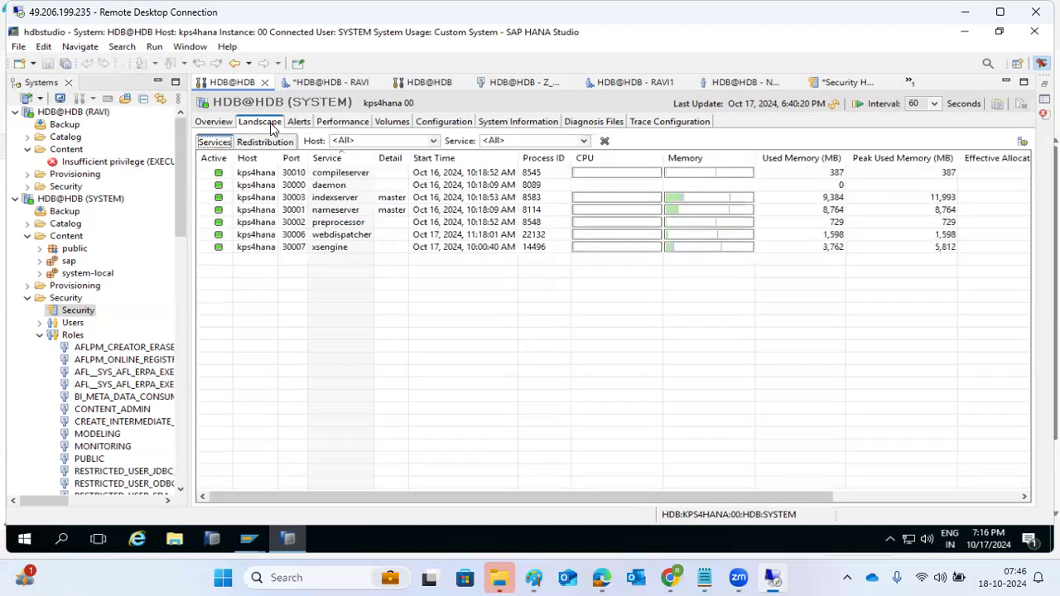
{"action": "left_click", "coordinate": [833, 106]}
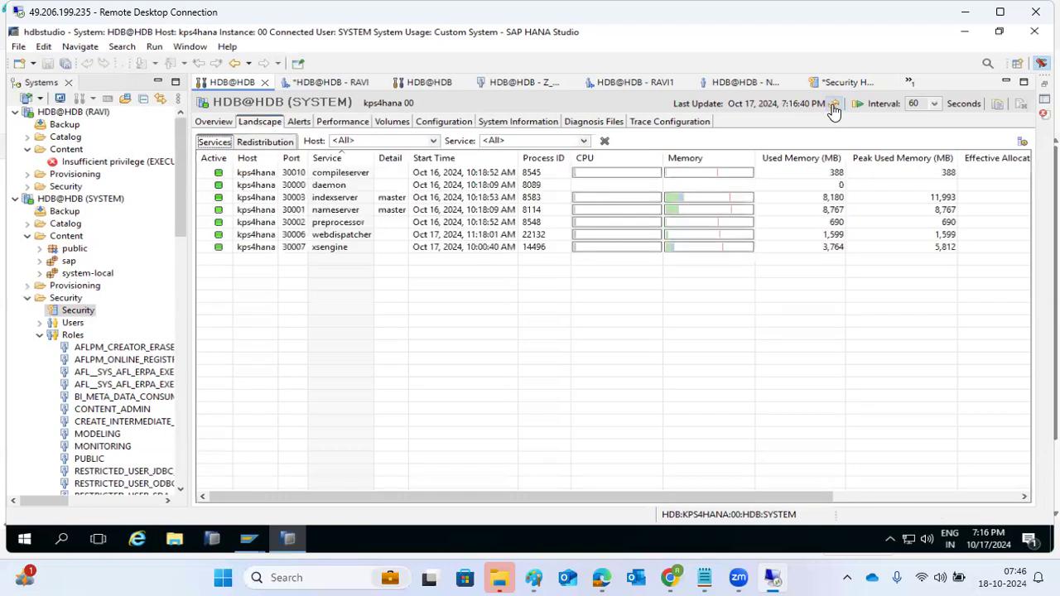
{"action": "left_click", "coordinate": [214, 122]}
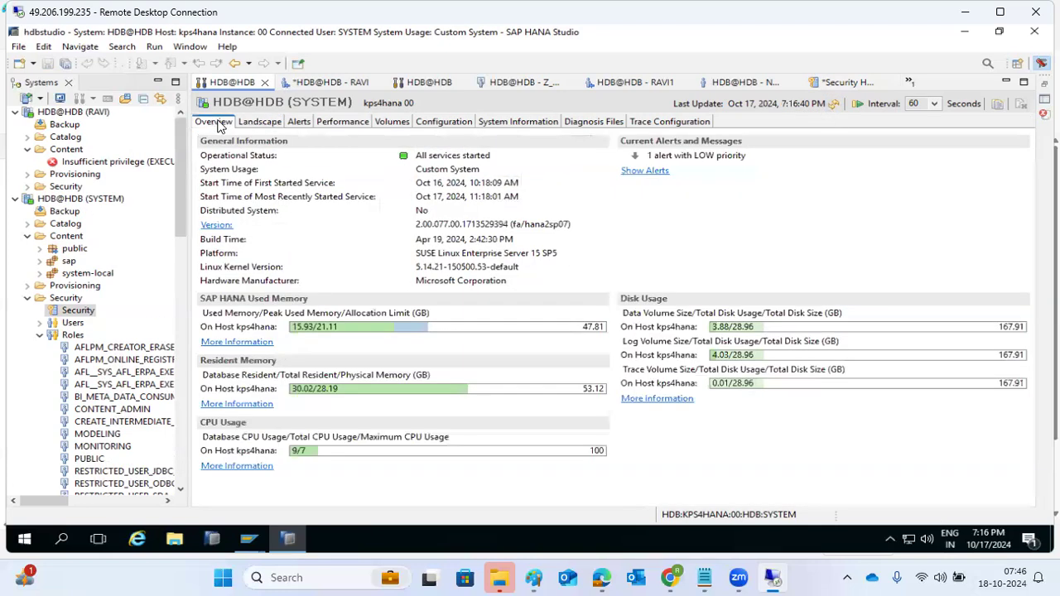
{"action": "left_click", "coordinate": [833, 104]}
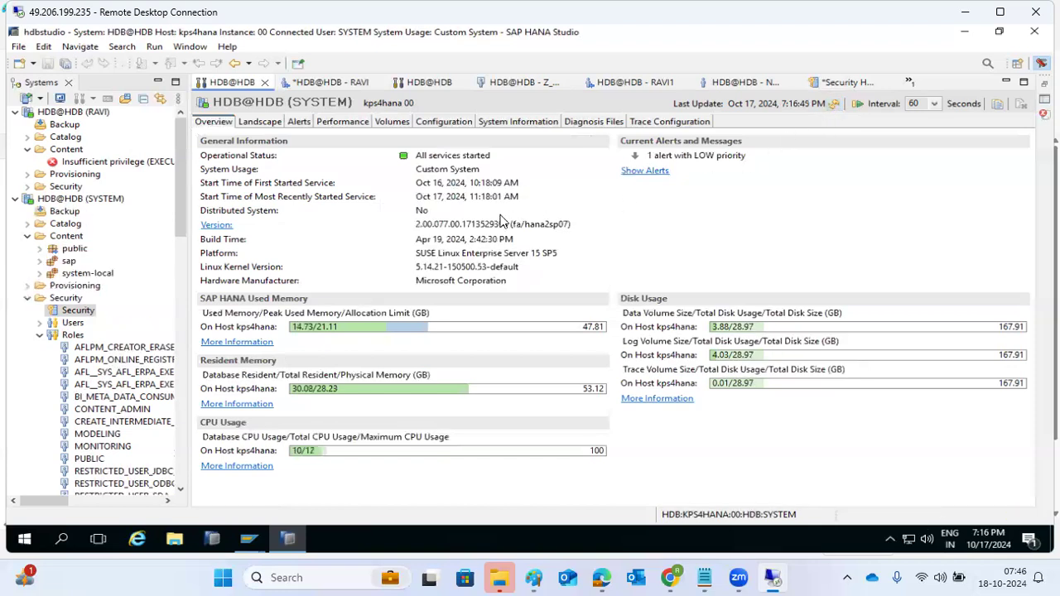
View the Configuration, refresh System Information, and collapse the Security folder
{"action": "left_click", "coordinate": [439, 124]}
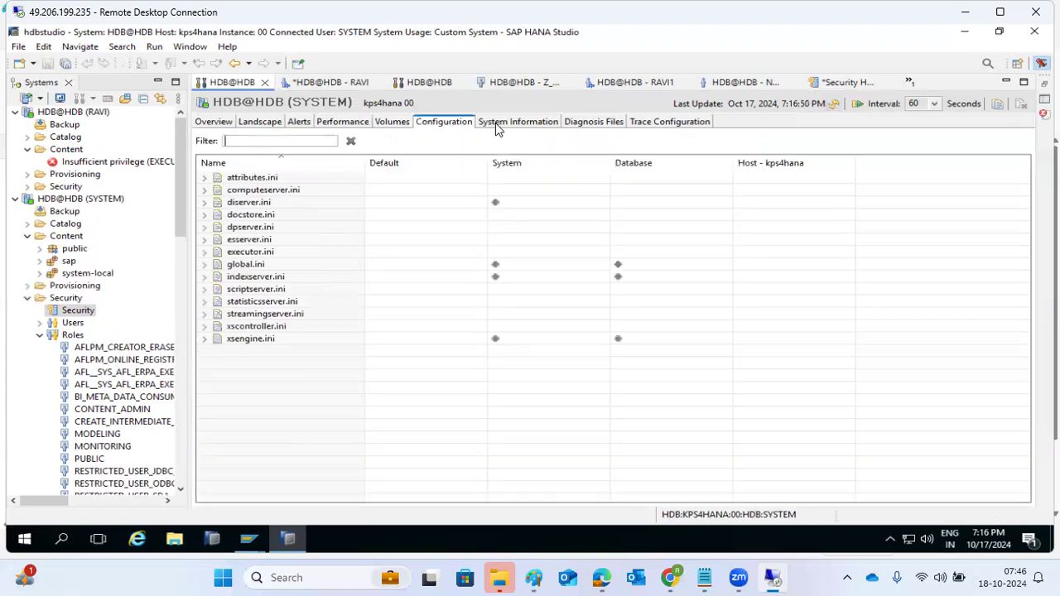
{"action": "left_click", "coordinate": [495, 123]}
{"action": "left_click", "coordinate": [835, 108]}
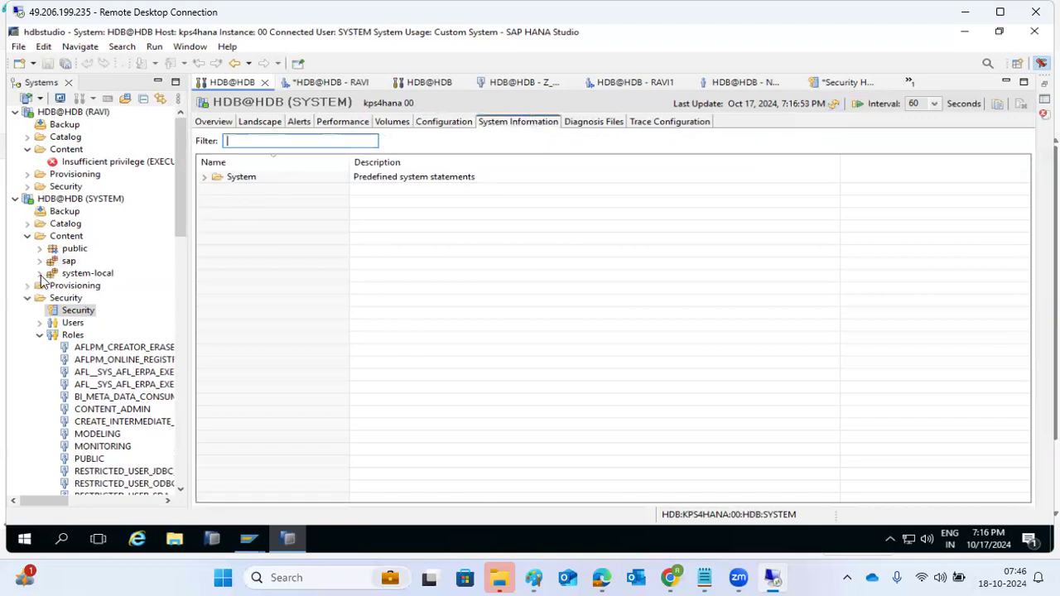
{"action": "left_click", "coordinate": [27, 298]}
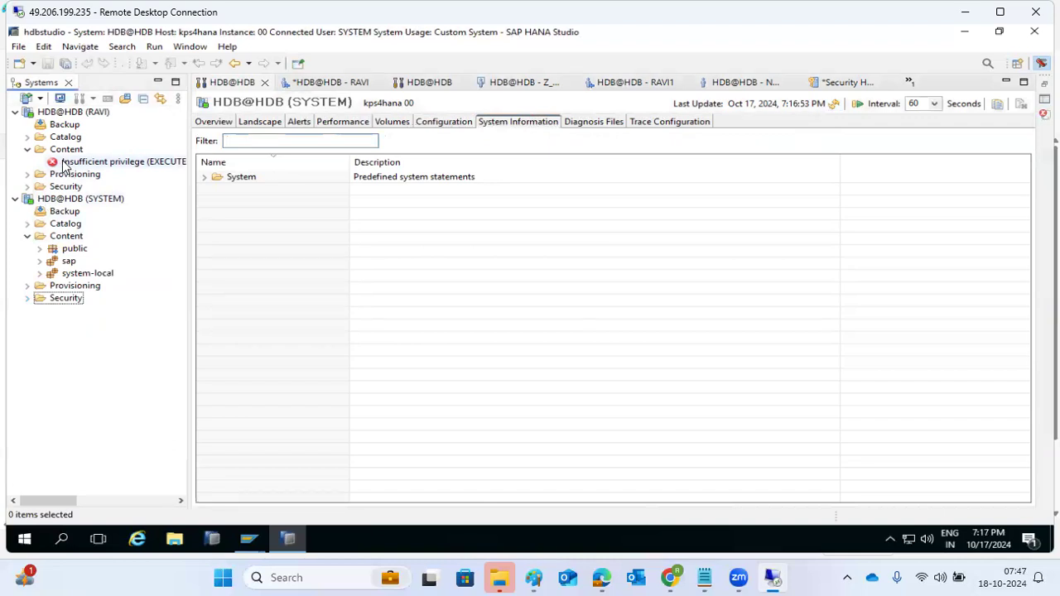
{"action": "left_click", "coordinate": [278, 86]}
Close the user, system monitor, SYSTEM.ZTRAININGHANA, New User and security editors without saving
{"action": "left_click", "coordinate": [296, 83]}
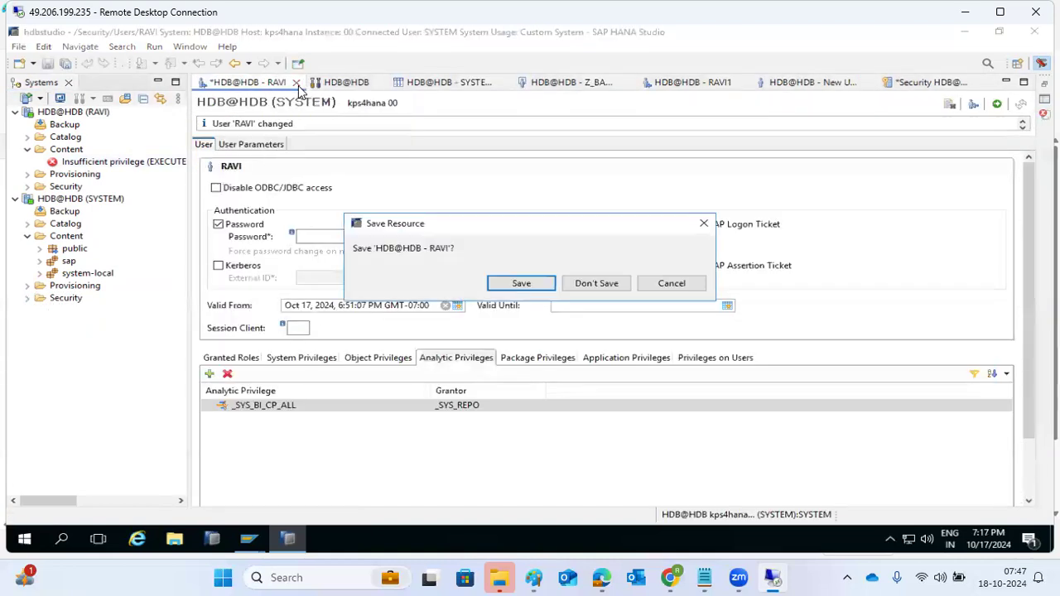
{"action": "left_click", "coordinate": [595, 285]}
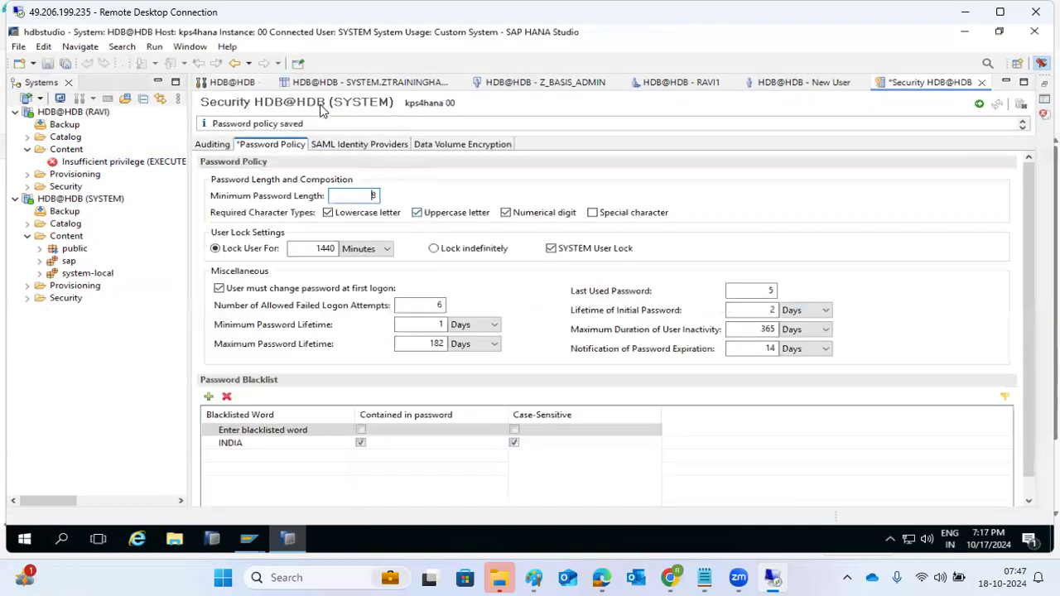
{"action": "left_click", "coordinate": [233, 83]}
{"action": "left_click", "coordinate": [266, 84]}
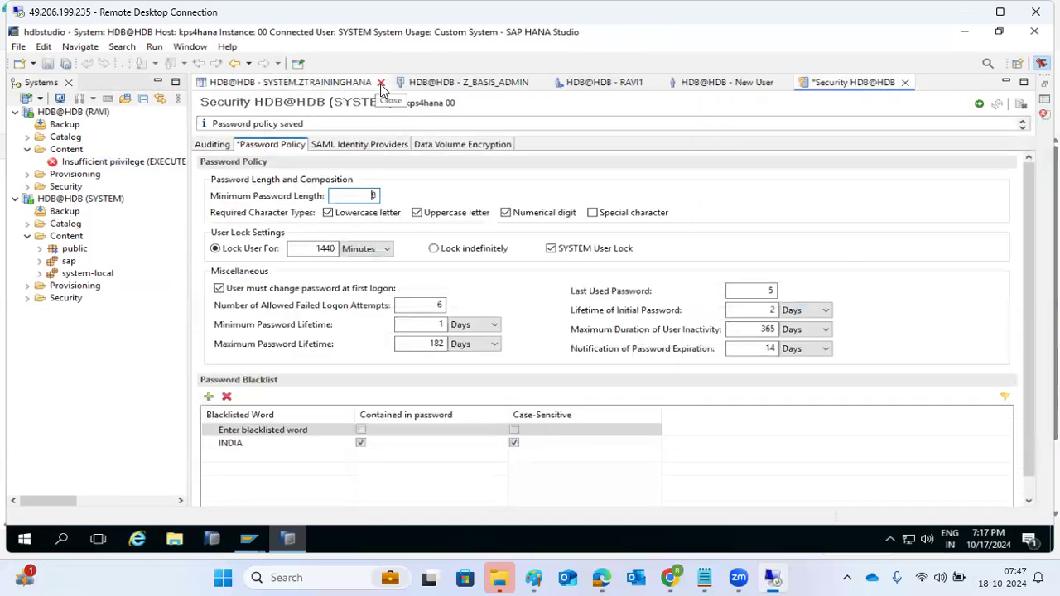
{"action": "left_click", "coordinate": [381, 83]}
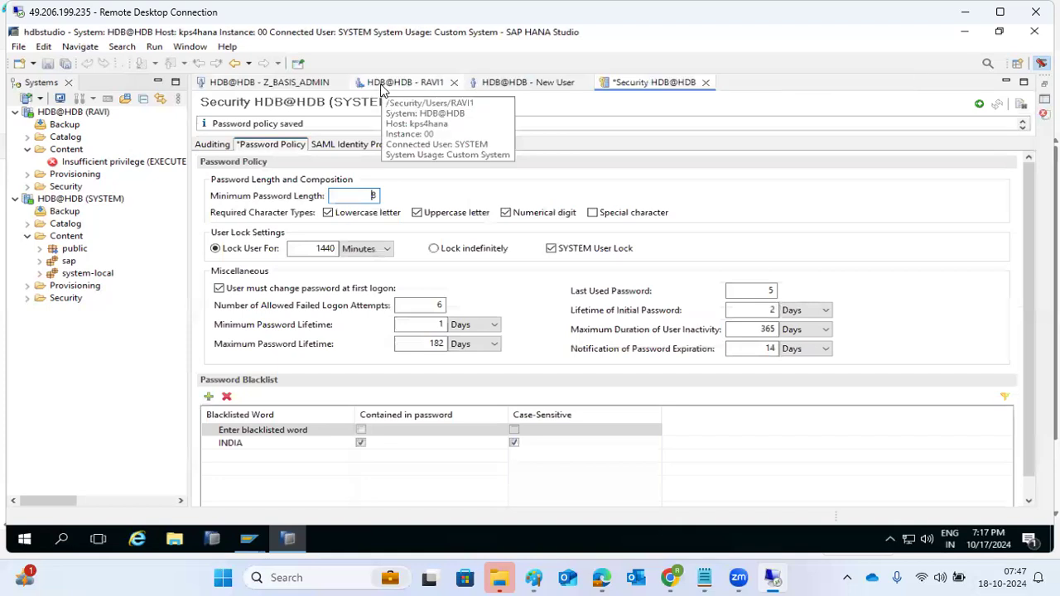
{"action": "left_click", "coordinate": [454, 84]}
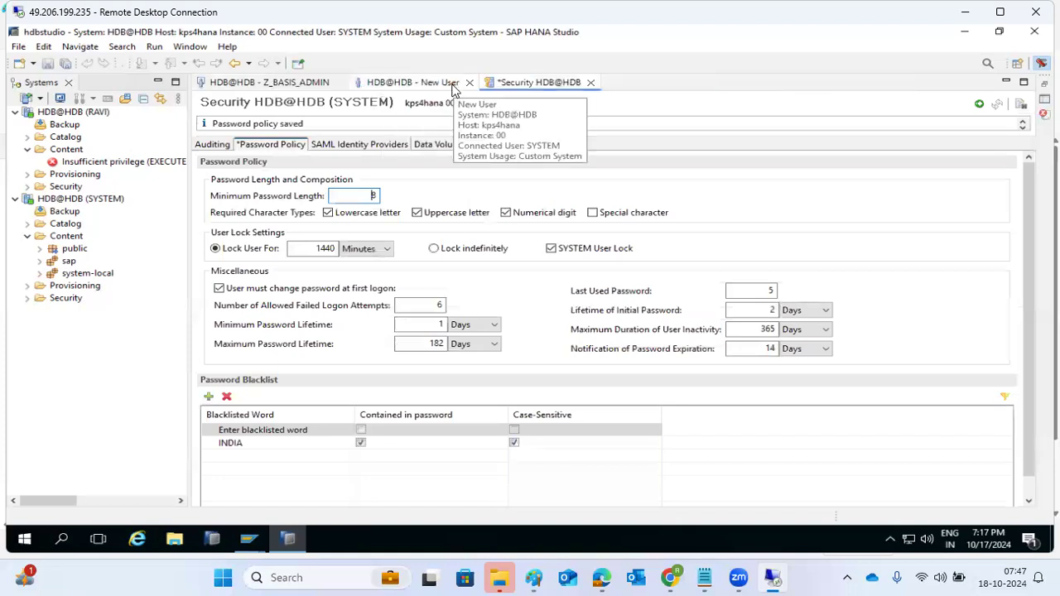
{"action": "left_click", "coordinate": [470, 83]}
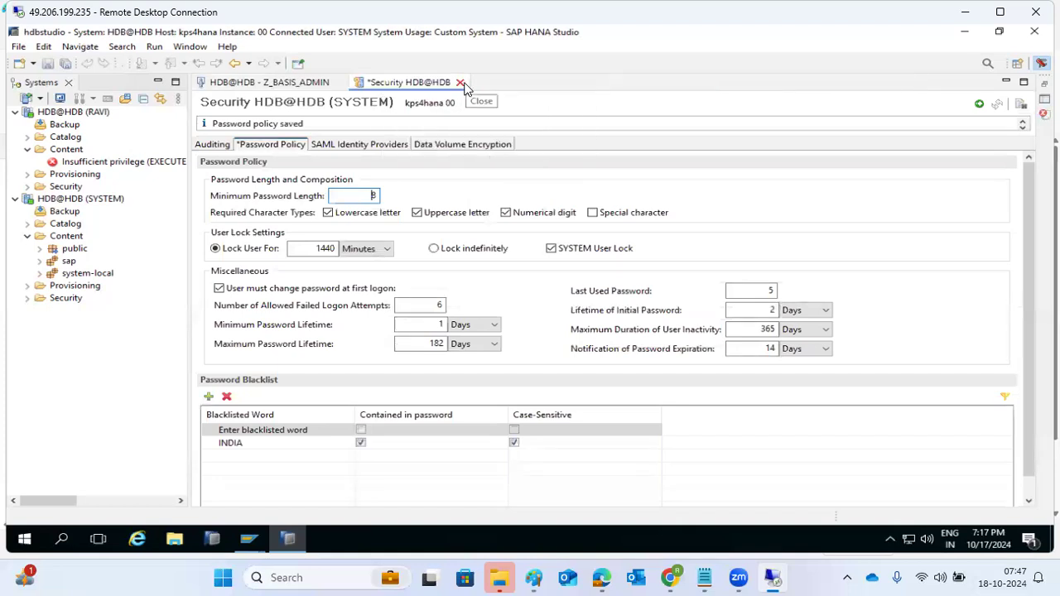
{"action": "left_click", "coordinate": [460, 83]}
{"action": "left_click", "coordinate": [595, 283]}
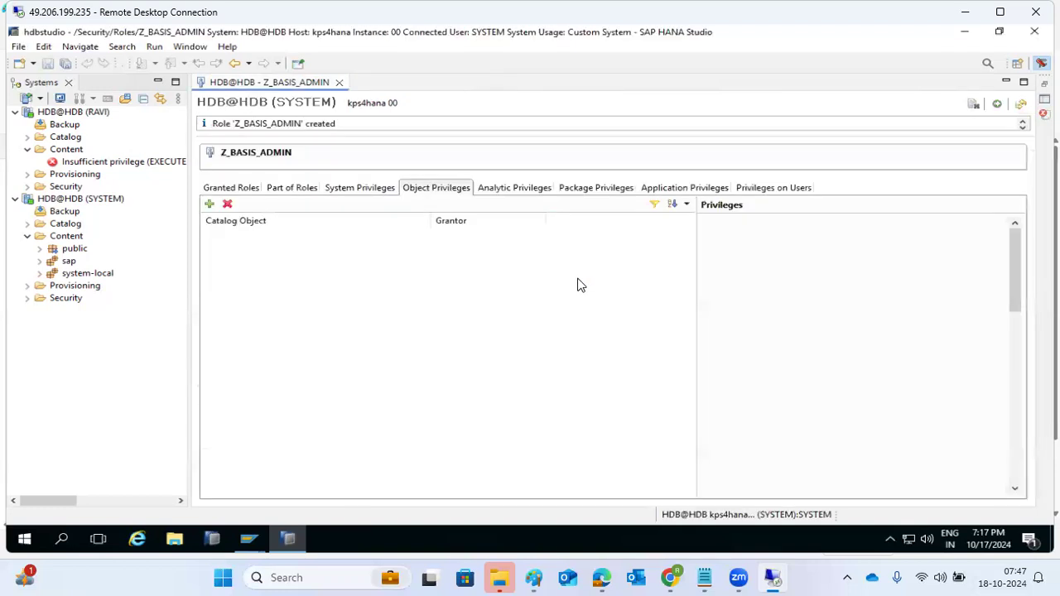
Refresh HDB's Diagnosis Files list and open the indexserver trace file
{"action": "left_click", "coordinate": [80, 199]}
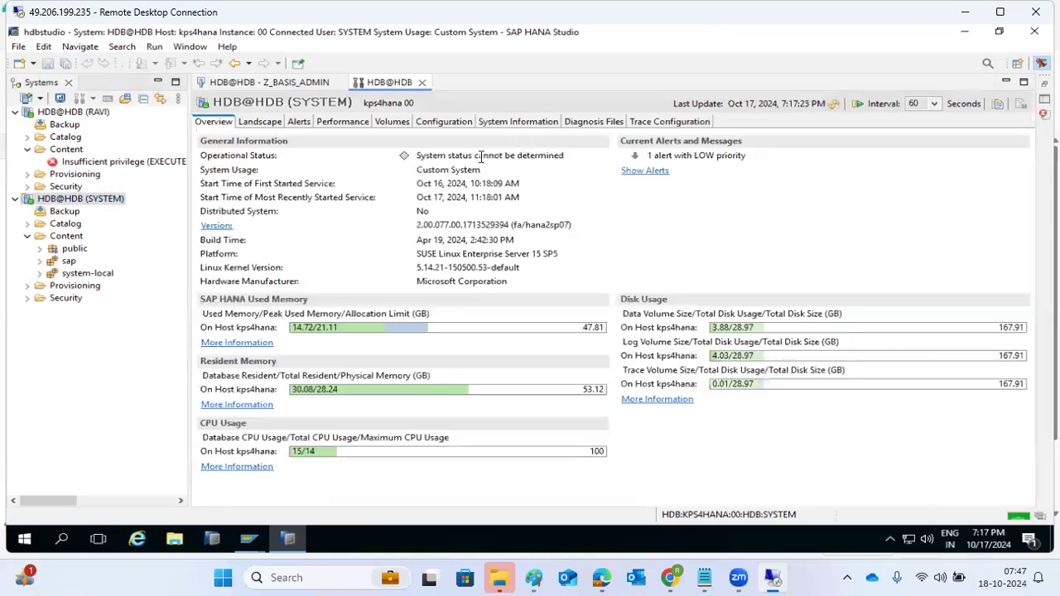
{"action": "left_click", "coordinate": [581, 123]}
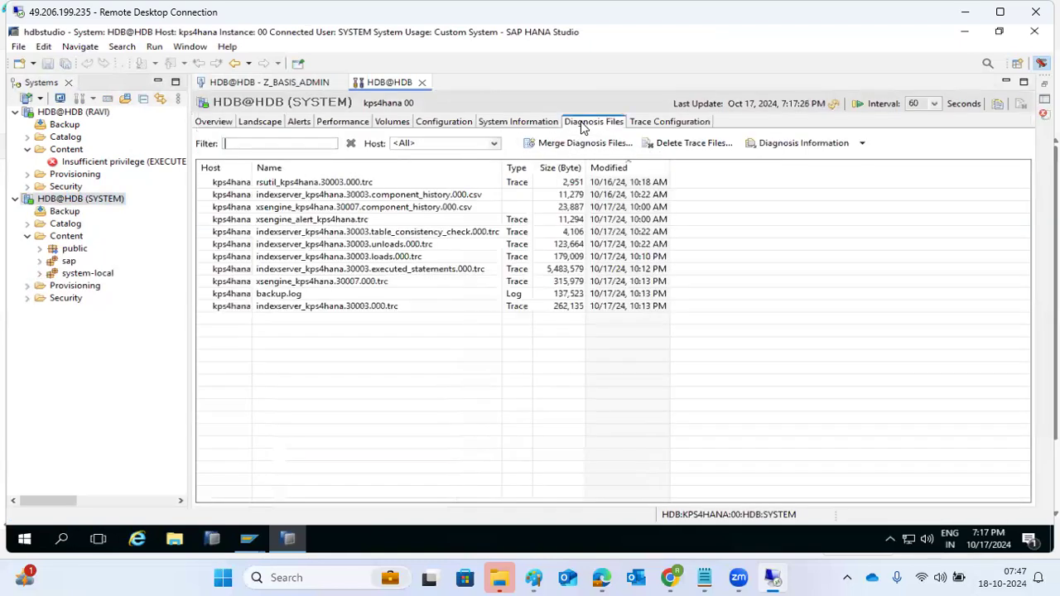
{"action": "left_click", "coordinate": [832, 105]}
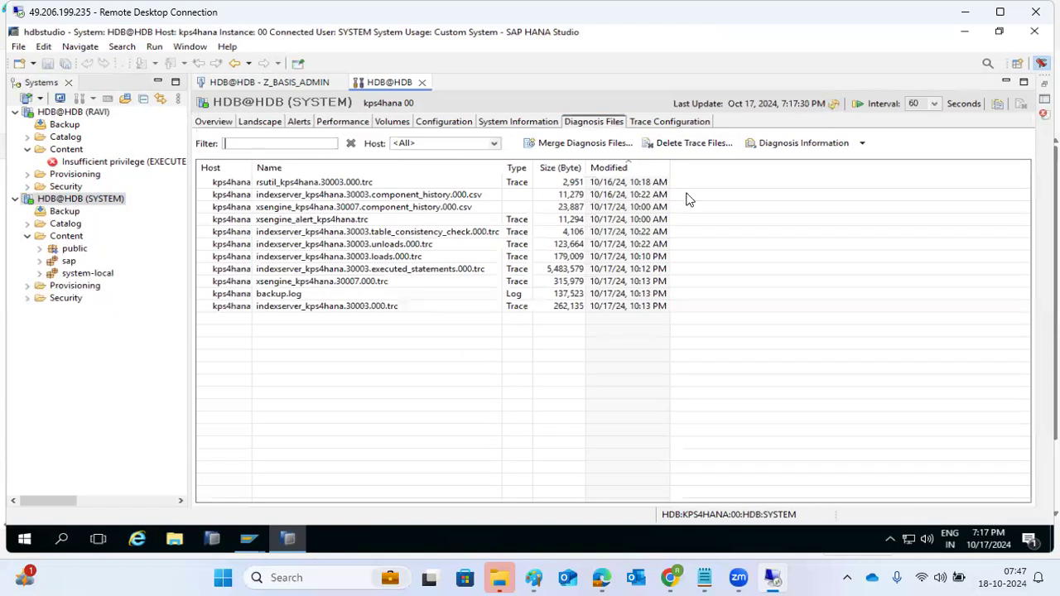
{"action": "double_click", "coordinate": [296, 307]}
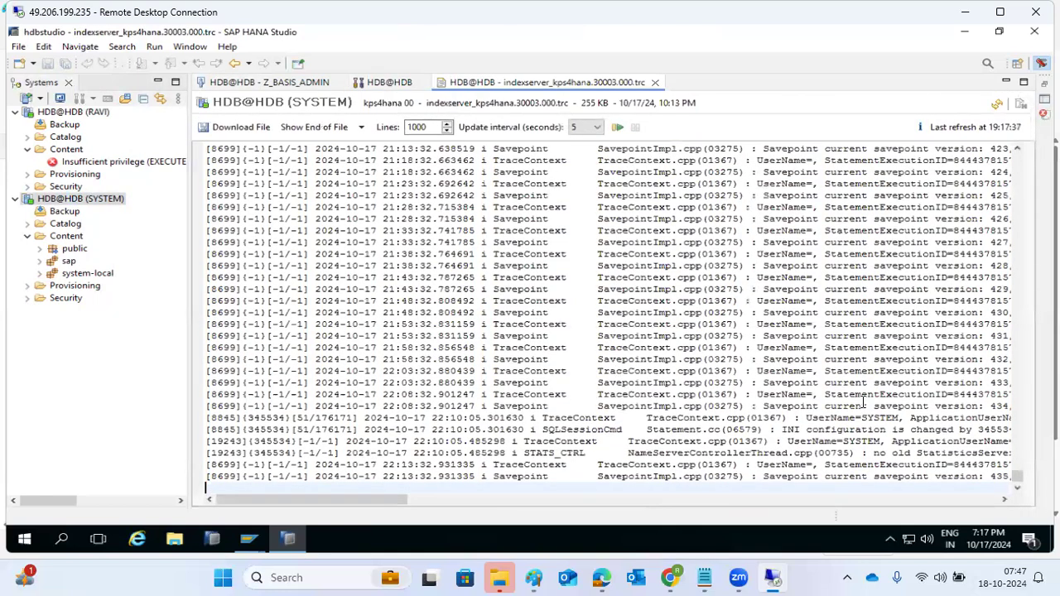
Highlight the ALTER SYSTEM lines and client port in the trace, then return to Diagnosis Files
{"action": "left_click_drag", "start_coordinate": [312, 500], "coordinate": [410, 490]}
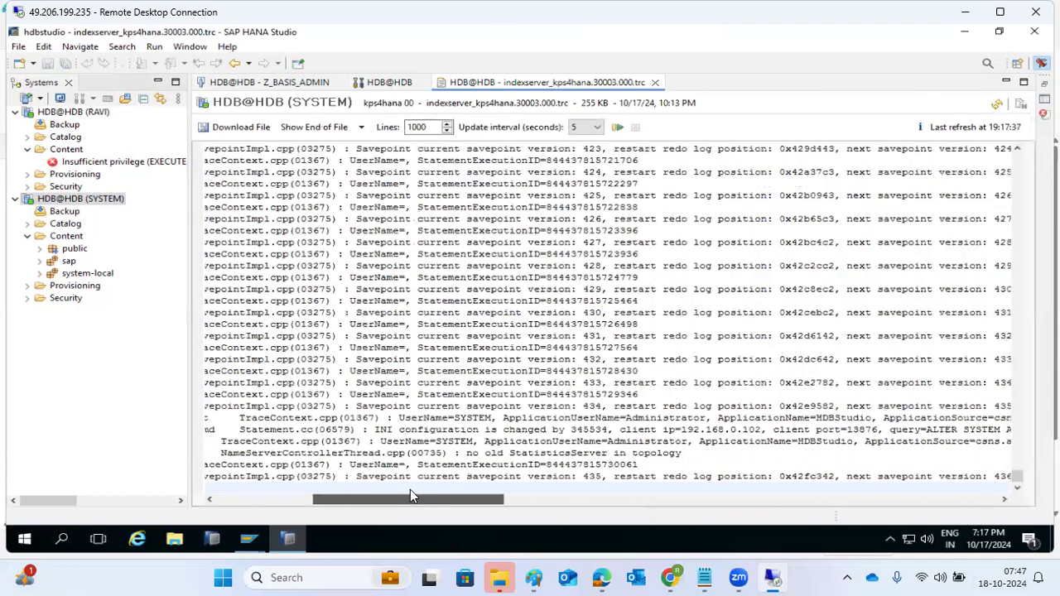
{"action": "left_click_drag", "start_coordinate": [398, 418], "coordinate": [654, 418]}
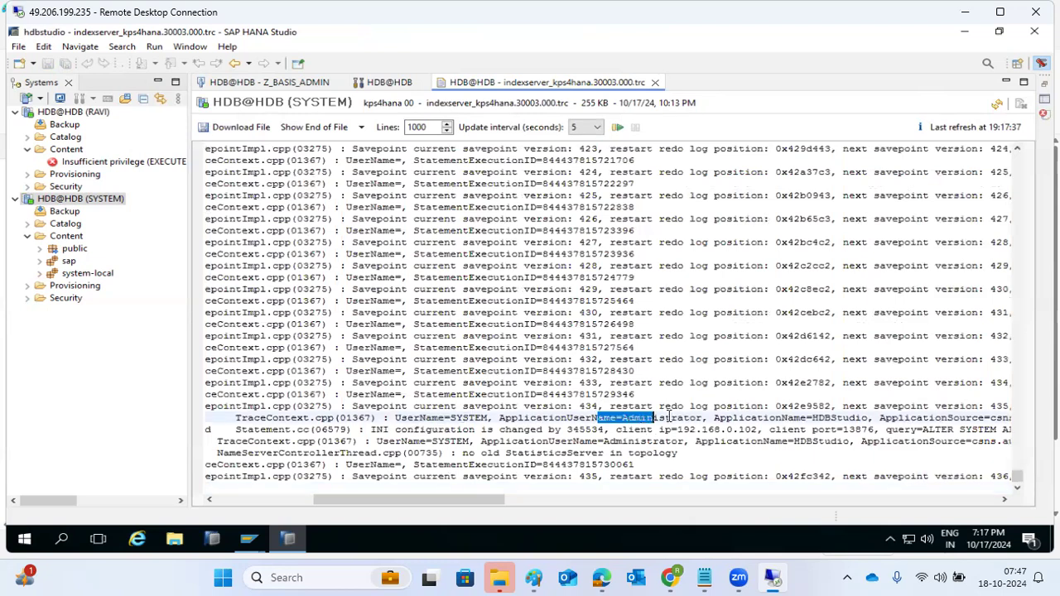
{"action": "left_click", "coordinate": [741, 435]}
{"action": "left_click_drag", "start_coordinate": [837, 430], "coordinate": [914, 448]}
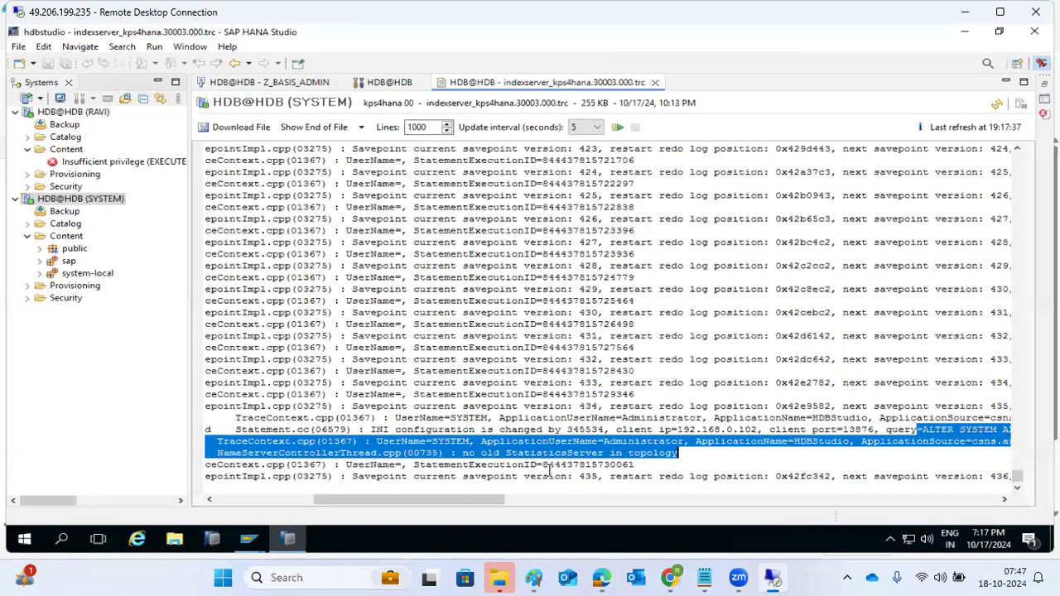
{"action": "left_click", "coordinate": [496, 476]}
{"action": "scroll", "coordinate": [520, 443], "scroll_direction": "up", "scroll_amount": 11}
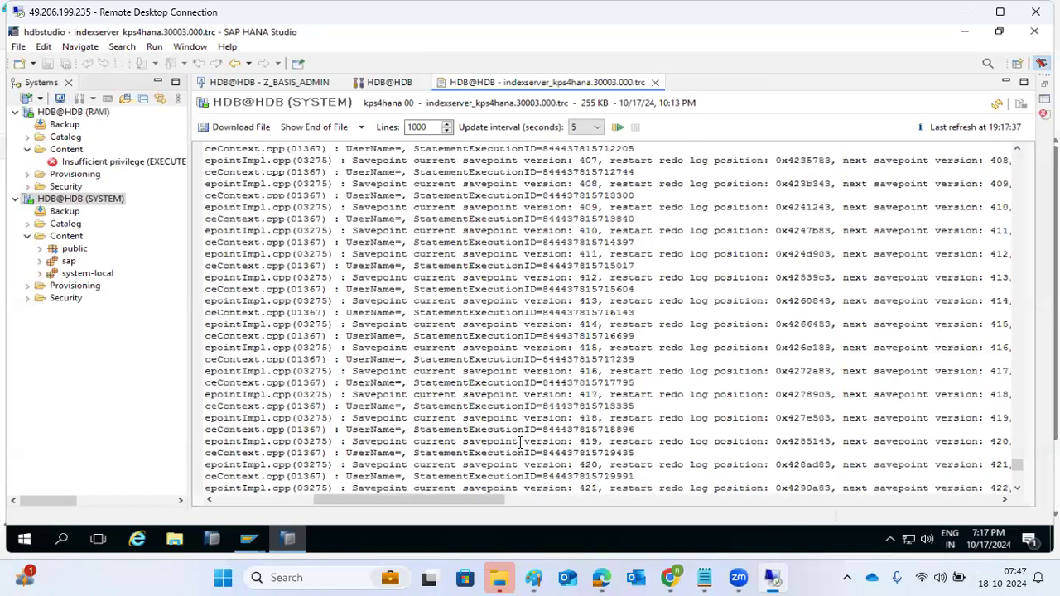
{"action": "left_click", "coordinate": [375, 82]}
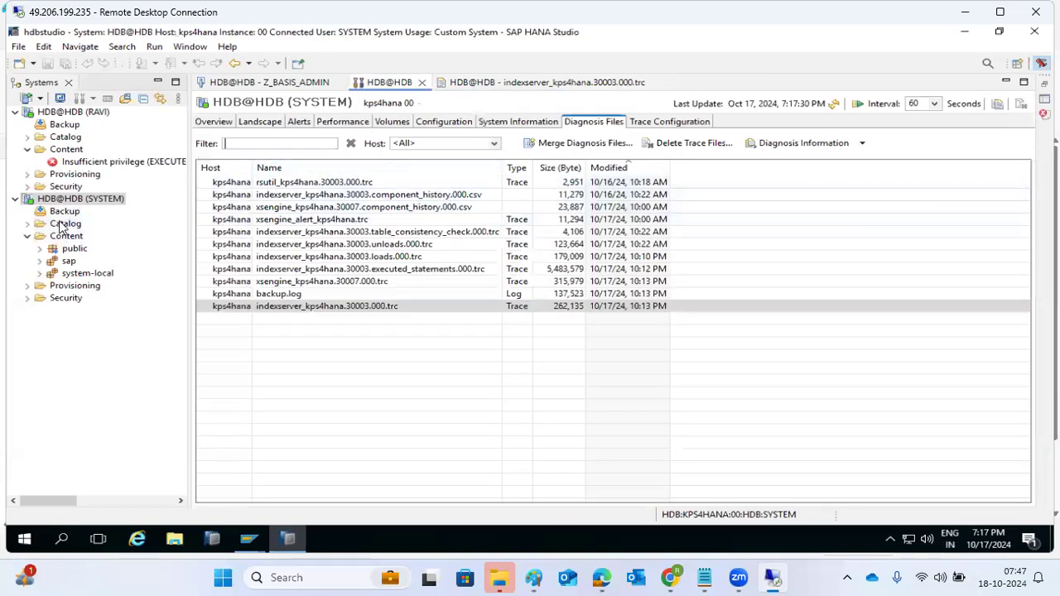
{"action": "left_click", "coordinate": [28, 298]}
Confirm Auditing Status stays Enabled in the HDB security settings, then reopen the administration view
{"action": "left_click", "coordinate": [51, 308]}
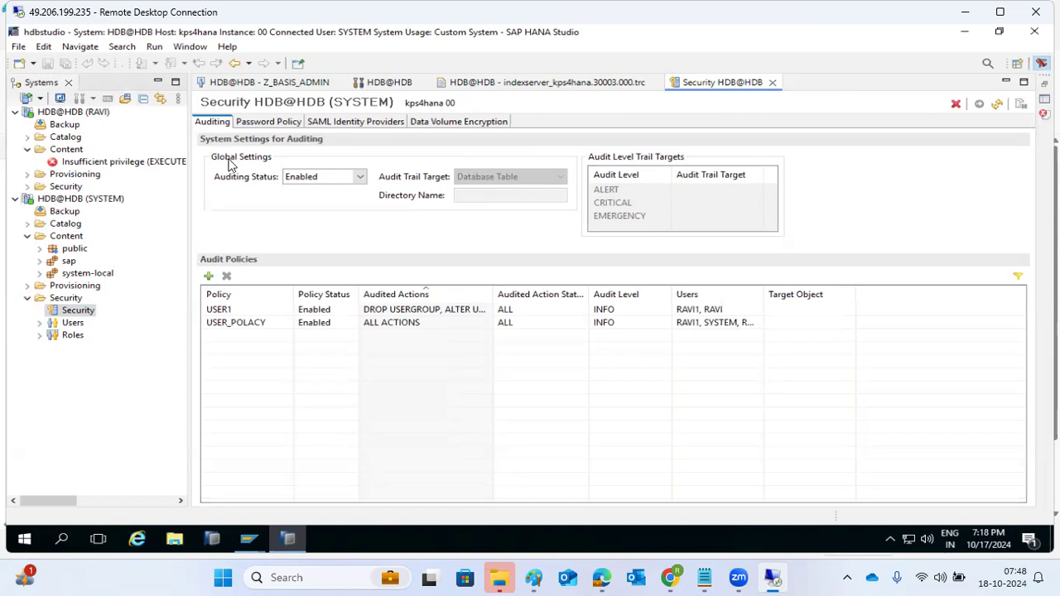
{"action": "left_click", "coordinate": [360, 177]}
{"action": "left_click", "coordinate": [362, 187]}
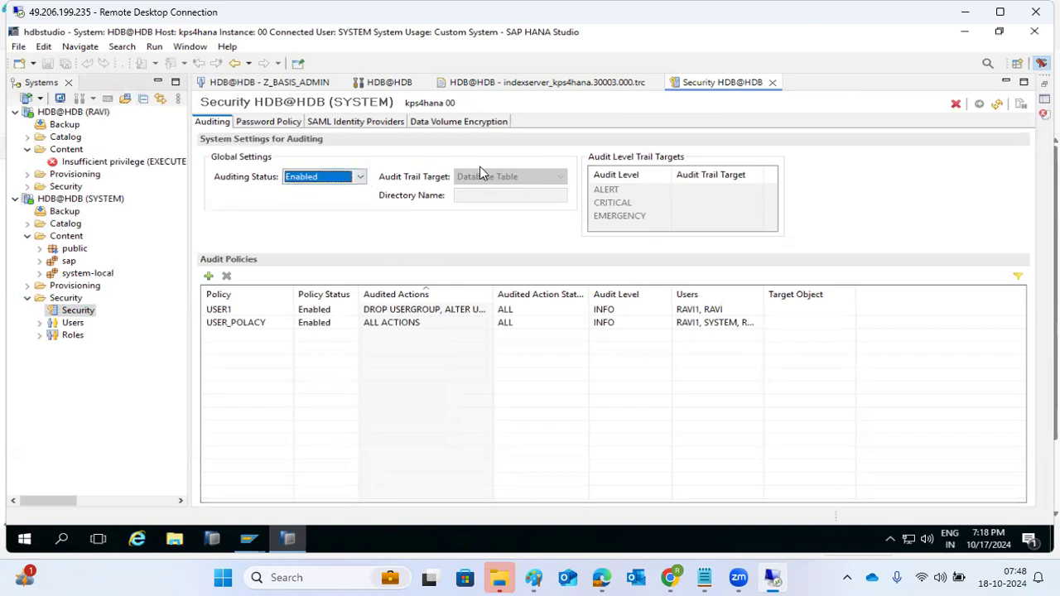
{"action": "left_click", "coordinate": [503, 178]}
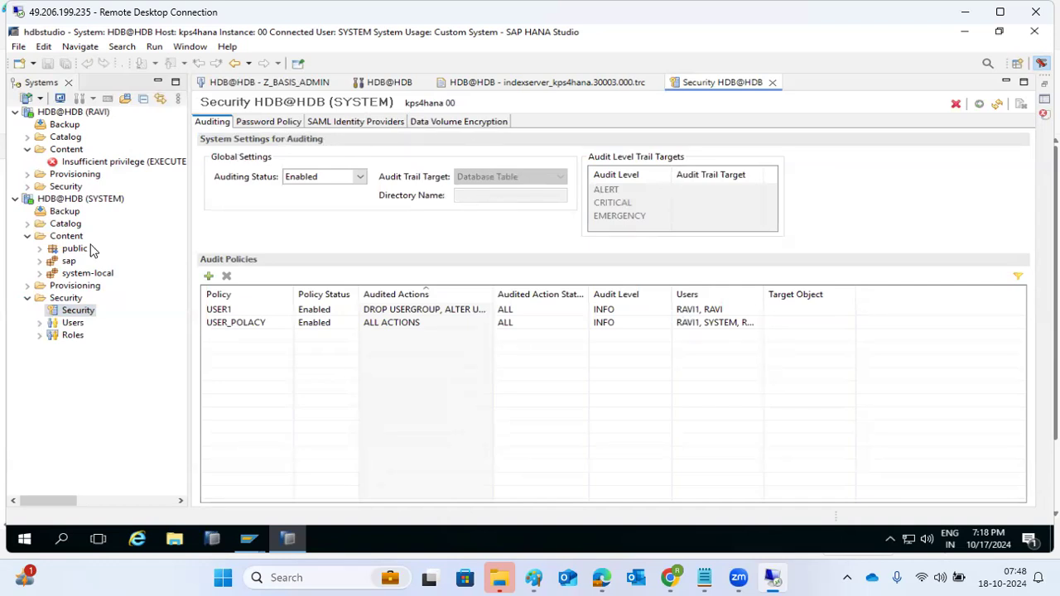
{"action": "double_click", "coordinate": [75, 198]}
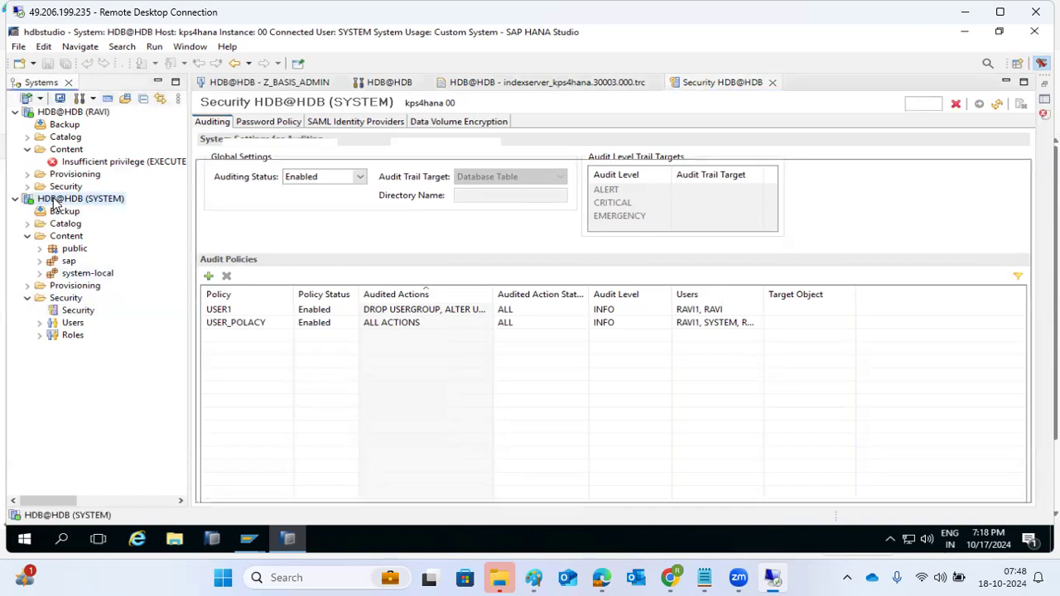
{"action": "left_click", "coordinate": [447, 122]}
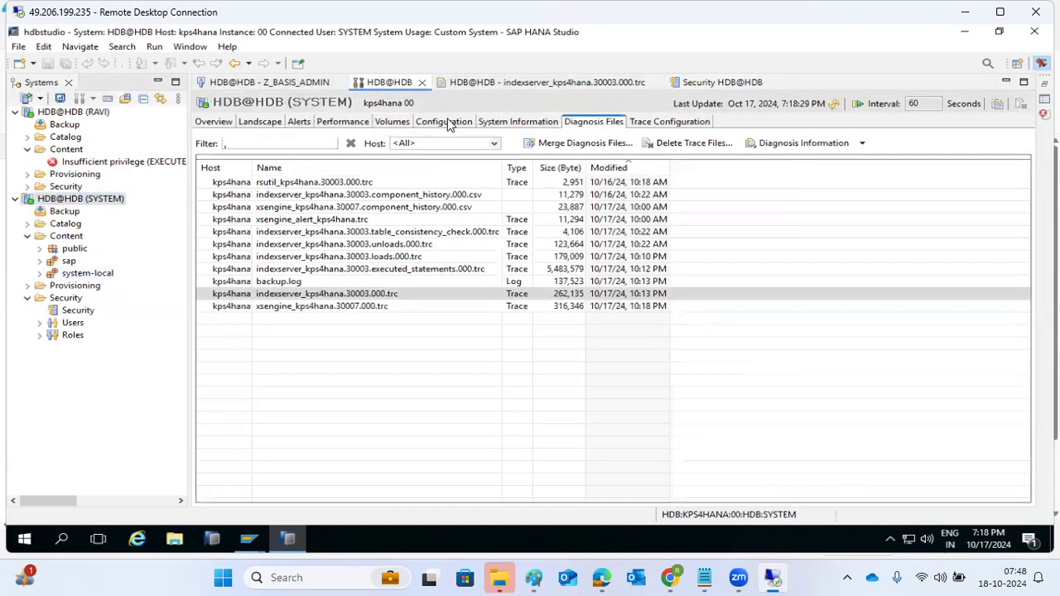
Filter configuration by 'audit' and save default_audit_trail_path as /usr/sap/HDB/HDB00/
{"action": "type", "text": "audit"}
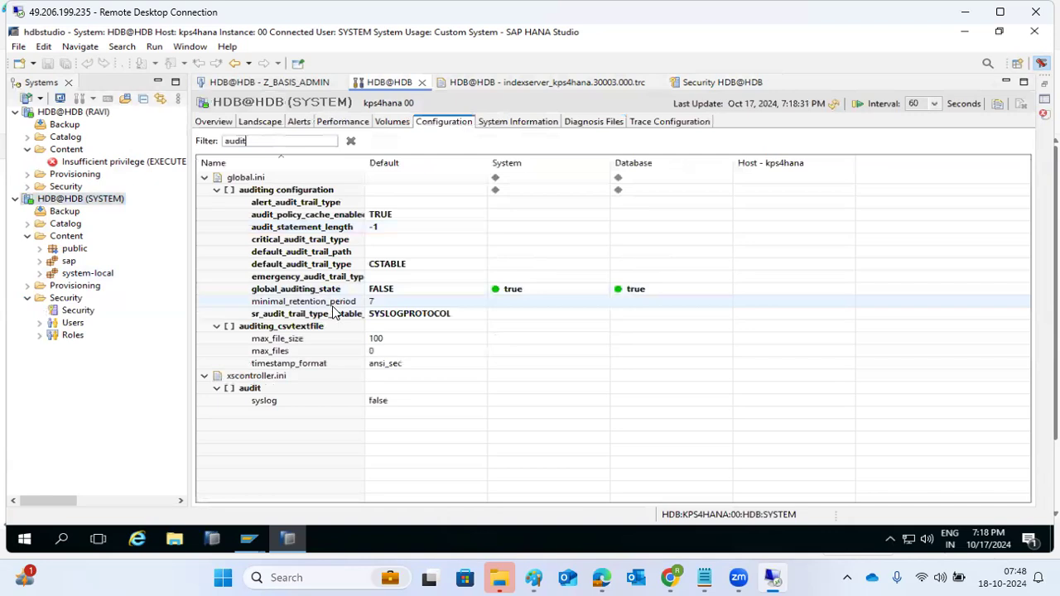
{"action": "double_click", "coordinate": [320, 252]}
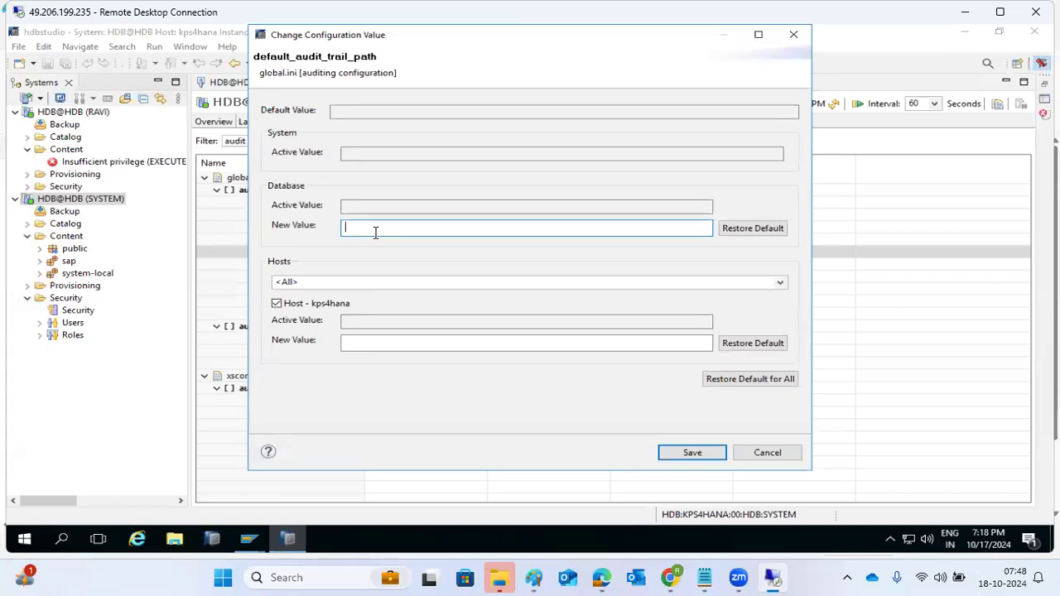
{"action": "type", "text": "/usr/sap/HDB/HDB00/"}
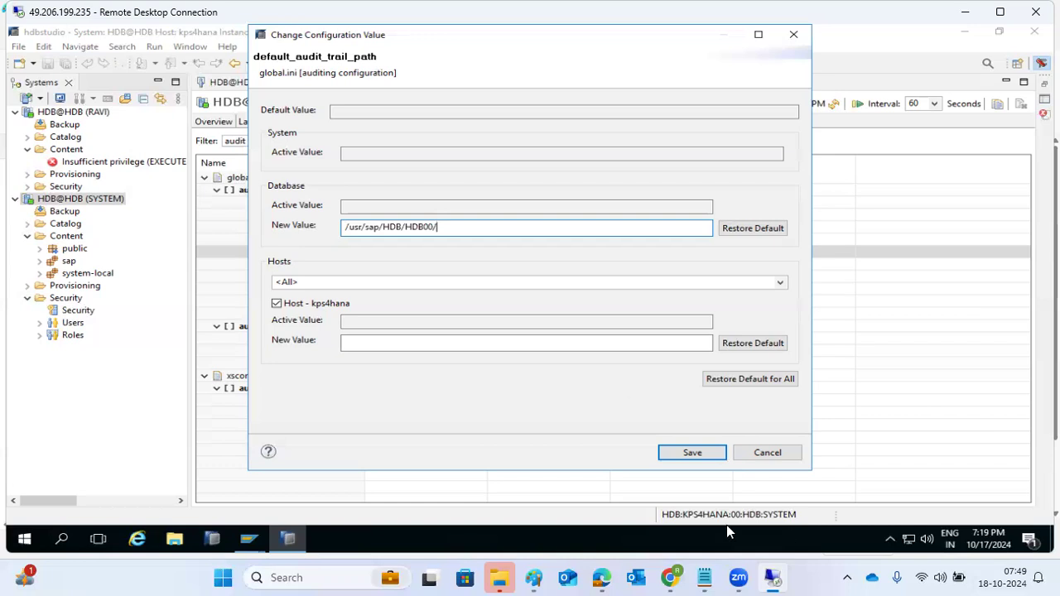
{"action": "left_click", "coordinate": [690, 452]}
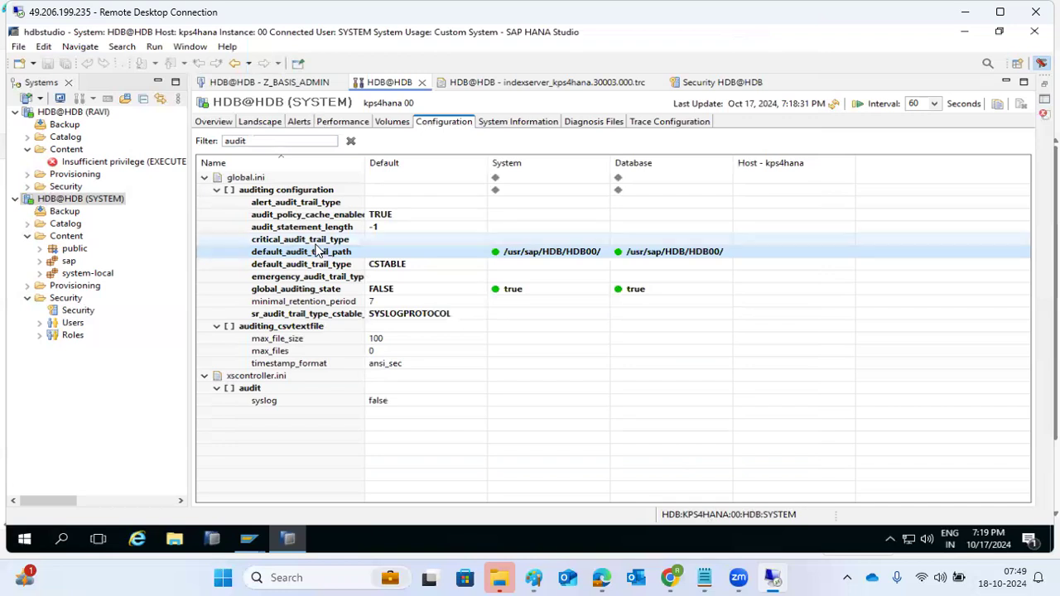
Inspect the alert_audit_trail_type parameter without changing it, then view the system information statements
{"action": "double_click", "coordinate": [290, 205]}
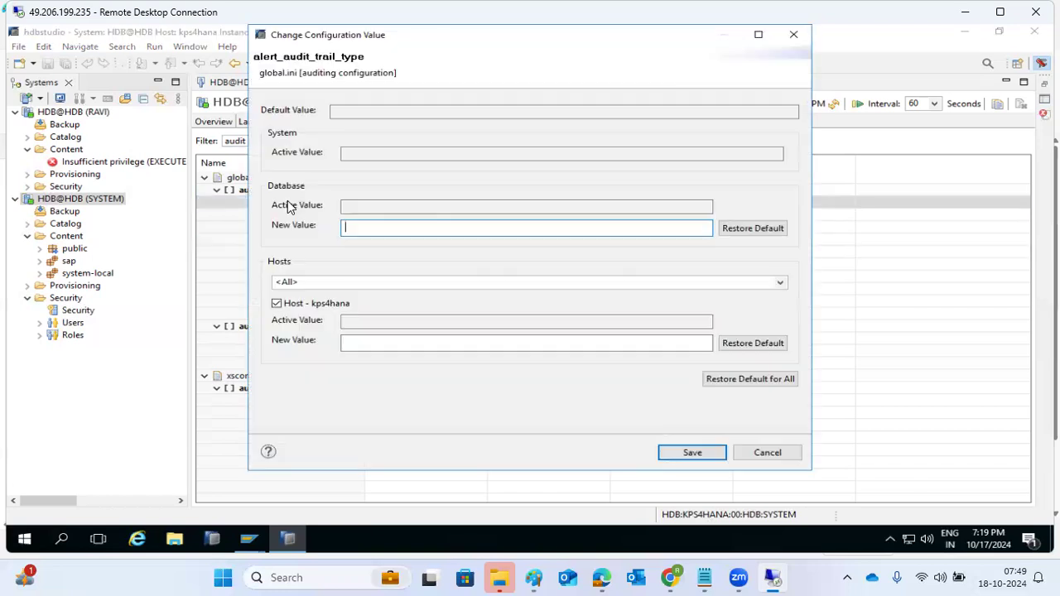
{"action": "left_click", "coordinate": [774, 455]}
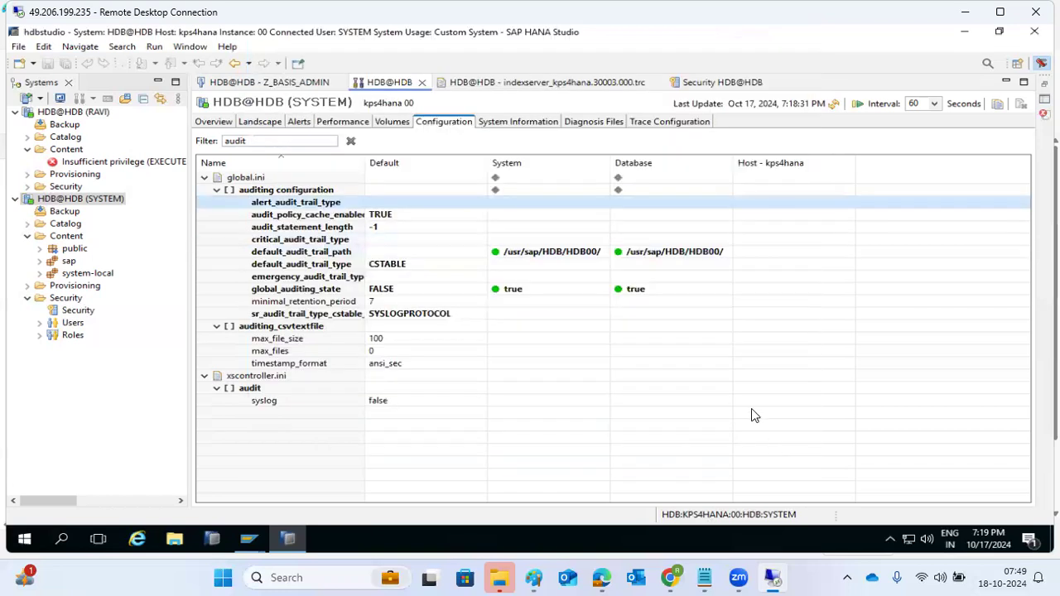
{"action": "left_click", "coordinate": [505, 123]}
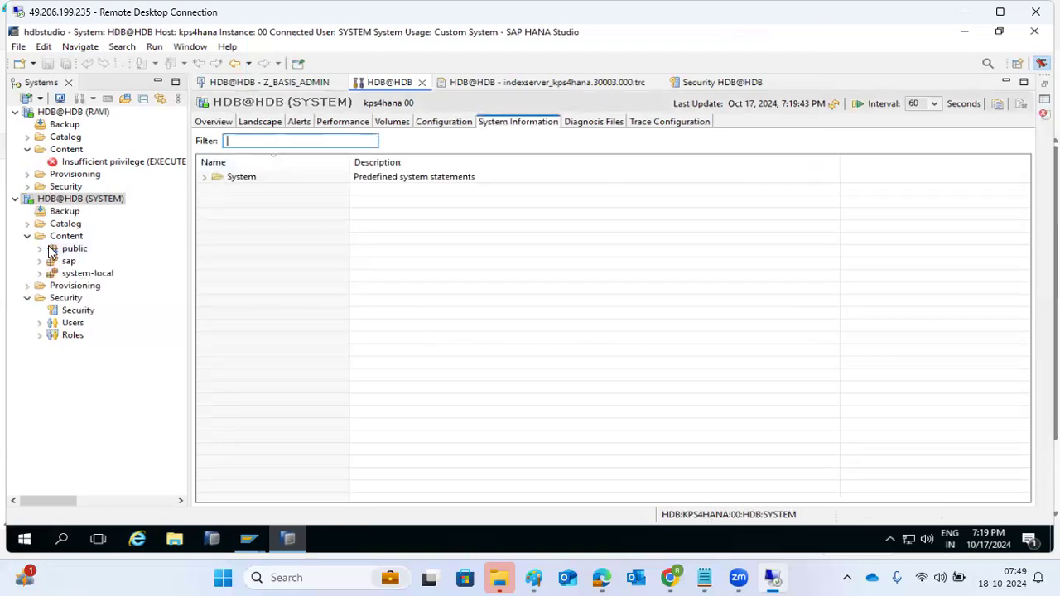
Reopen the HDB Security settings and refresh auditing to show the /usr/sap/HDB/HDB00/ trail directory
{"action": "double_click", "coordinate": [70, 313]}
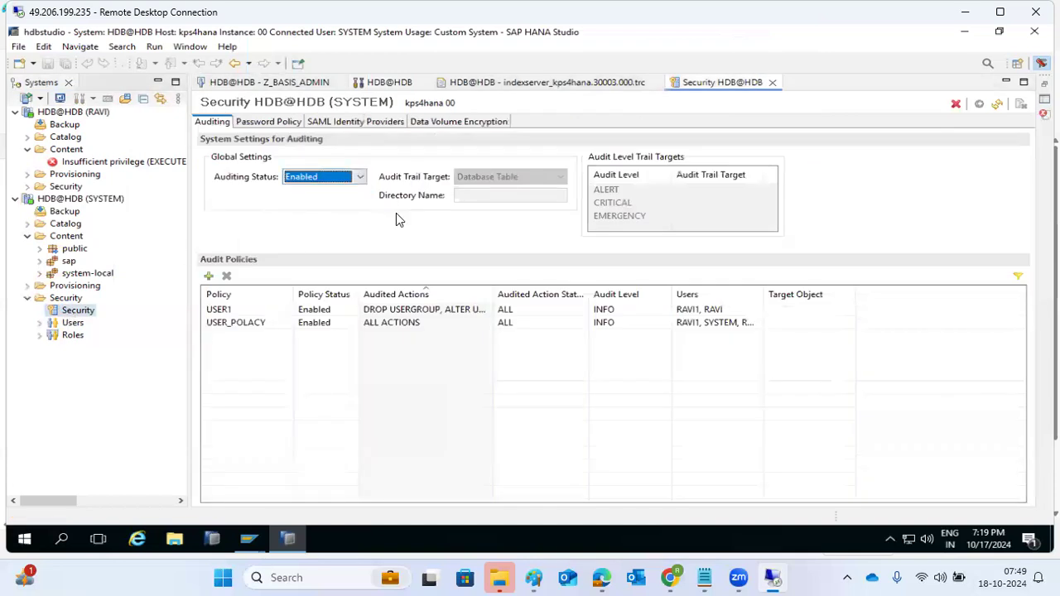
{"action": "right_click", "coordinate": [342, 543]}
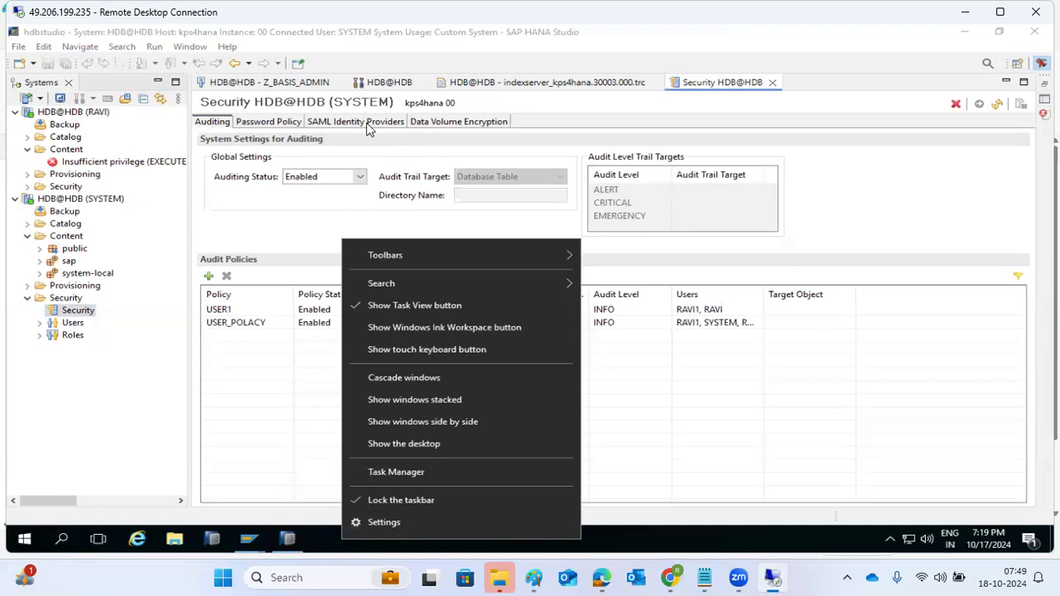
{"action": "left_click", "coordinate": [96, 396]}
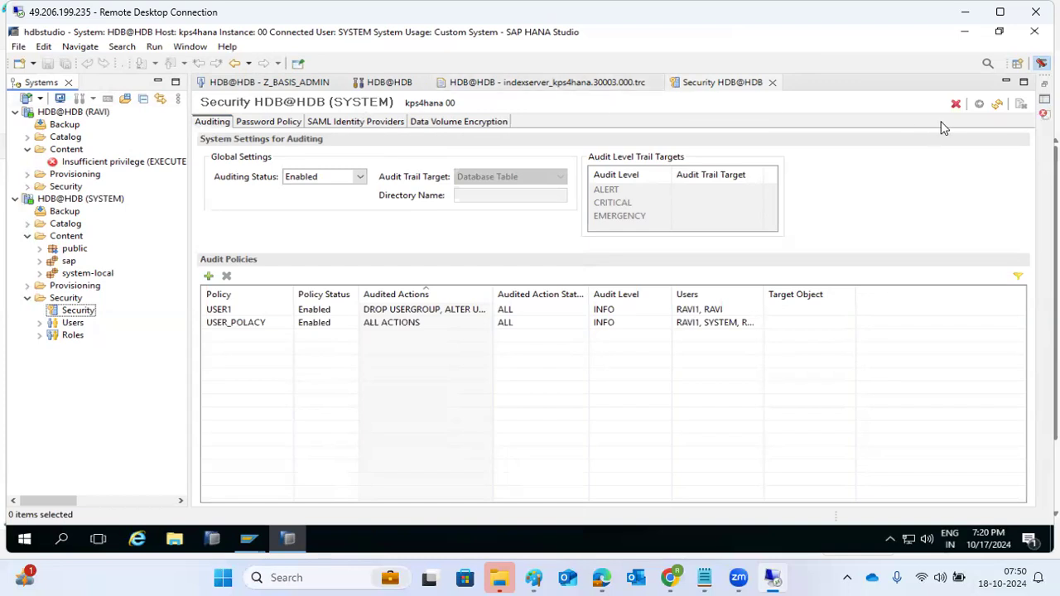
{"action": "left_click", "coordinate": [996, 105]}
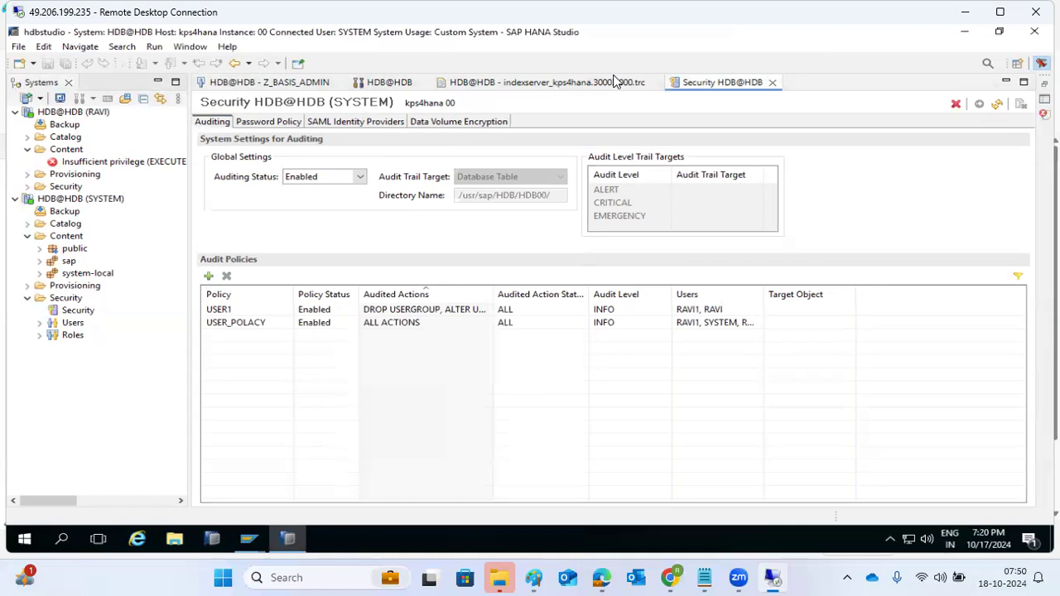
Review the Password Policy with INDIA blacklisted, then close the Security HDB@HDB and HDB@HDB editors
{"action": "left_click", "coordinate": [268, 126]}
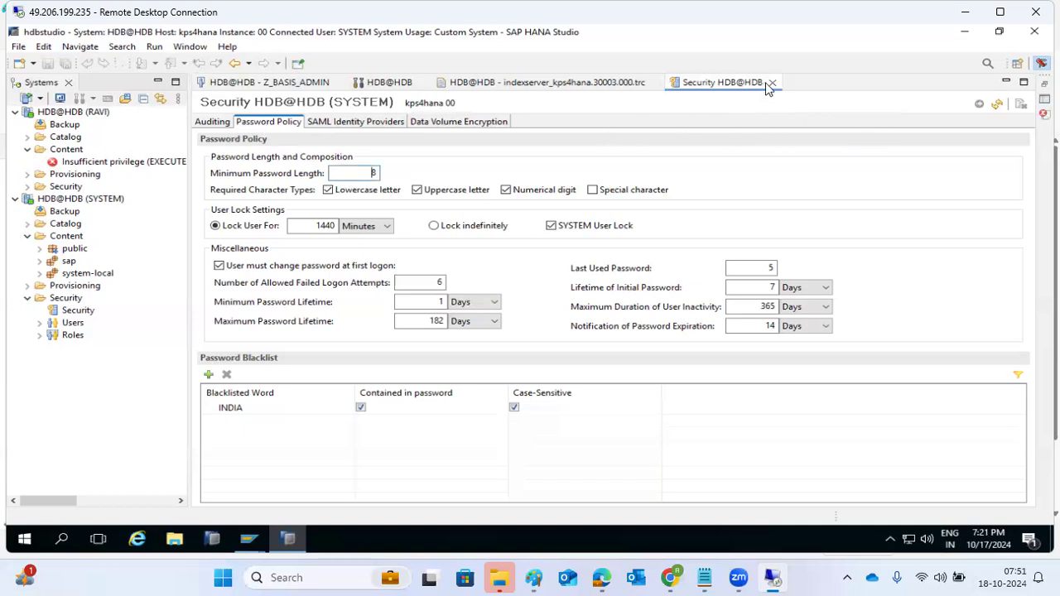
{"action": "left_click", "coordinate": [771, 85]}
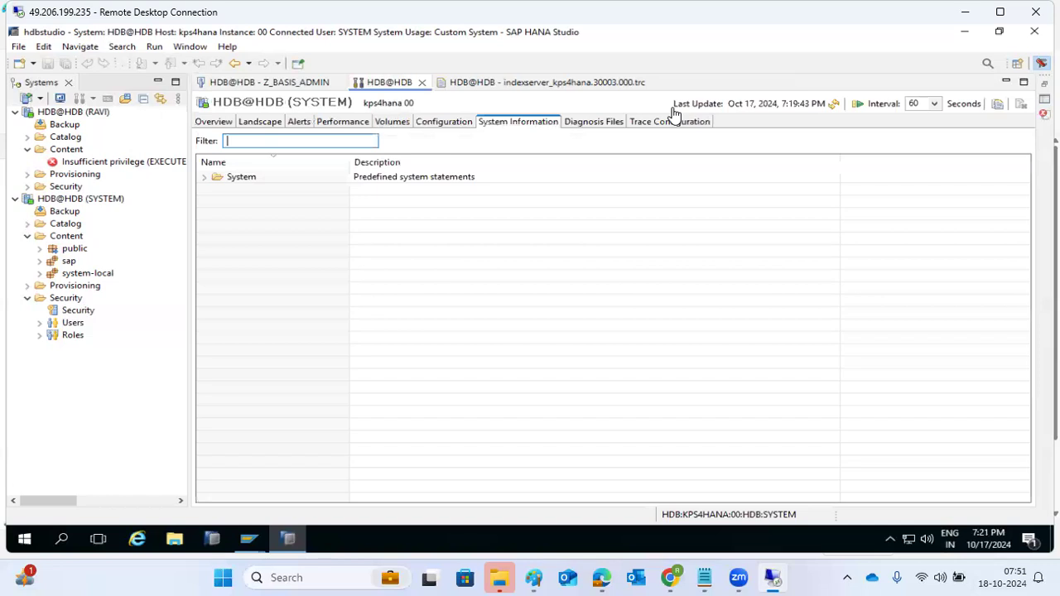
{"action": "left_click", "coordinate": [421, 84]}
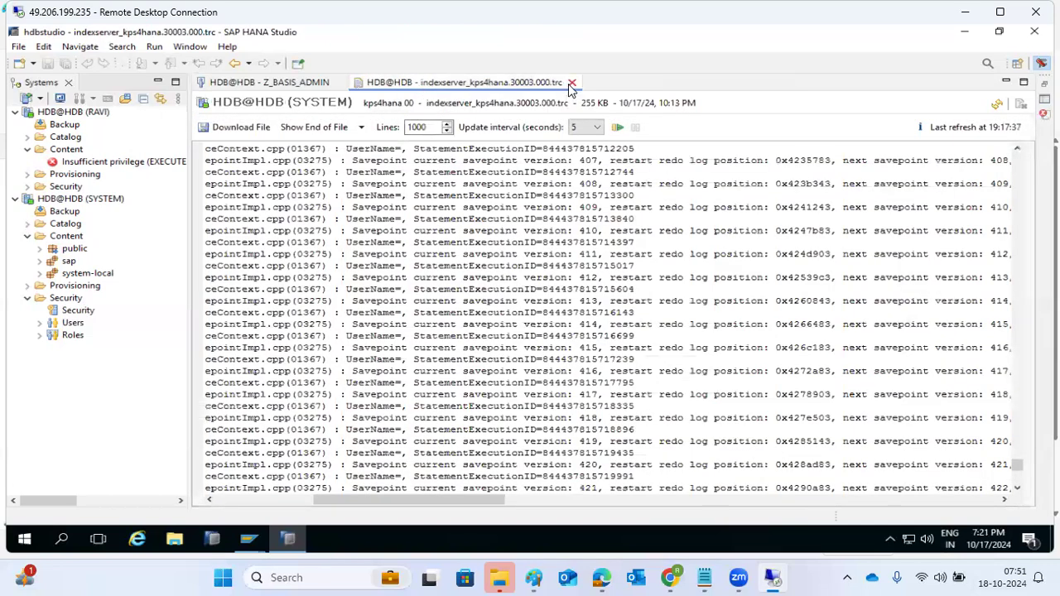